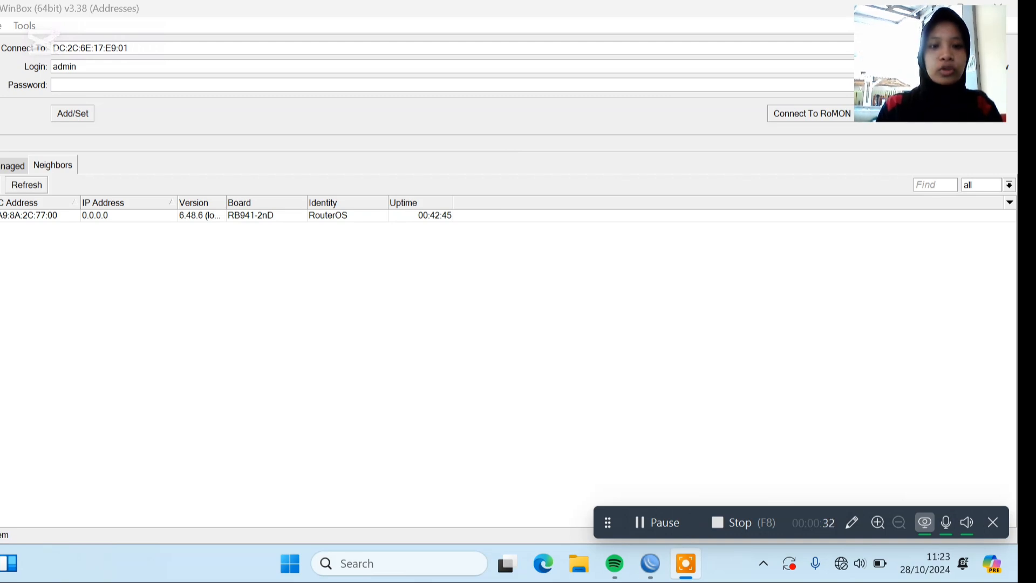
Connect to the RB941-2nD router and add a DHCP client on interface ether1.
{"action": "left_click", "coordinate": [270, 215]}
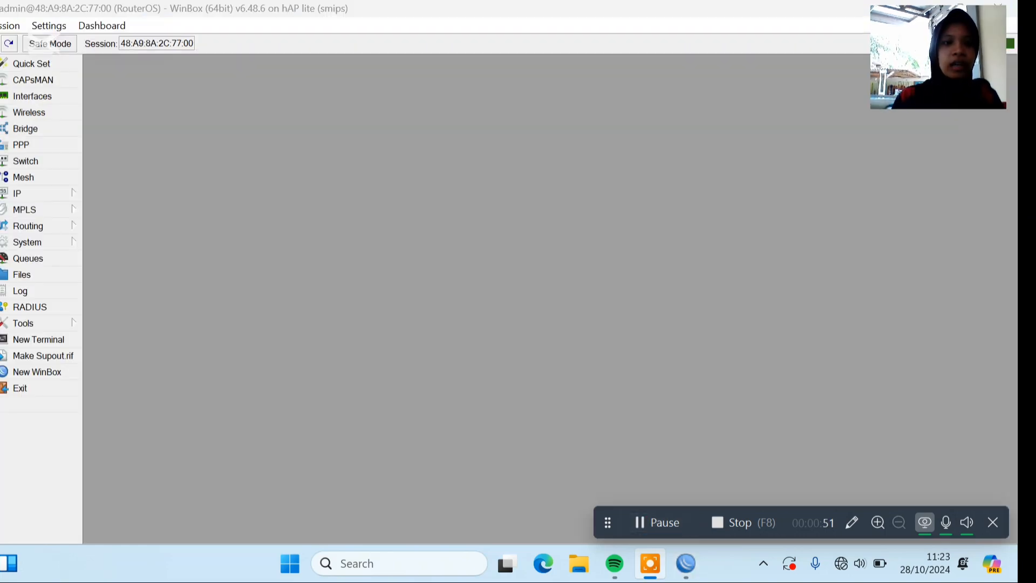
{"action": "left_click", "coordinate": [36, 193]}
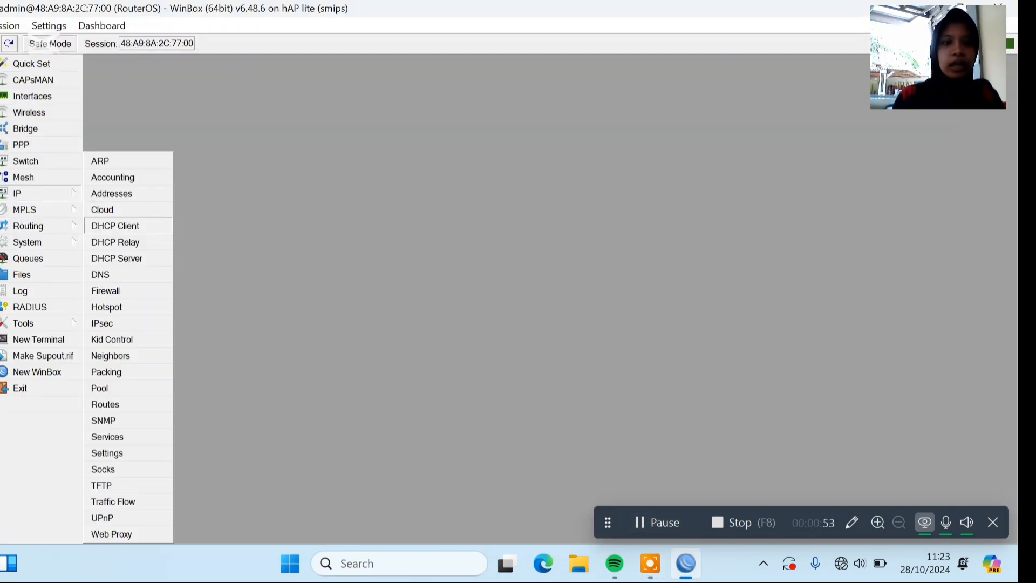
{"action": "left_click", "coordinate": [164, 225]}
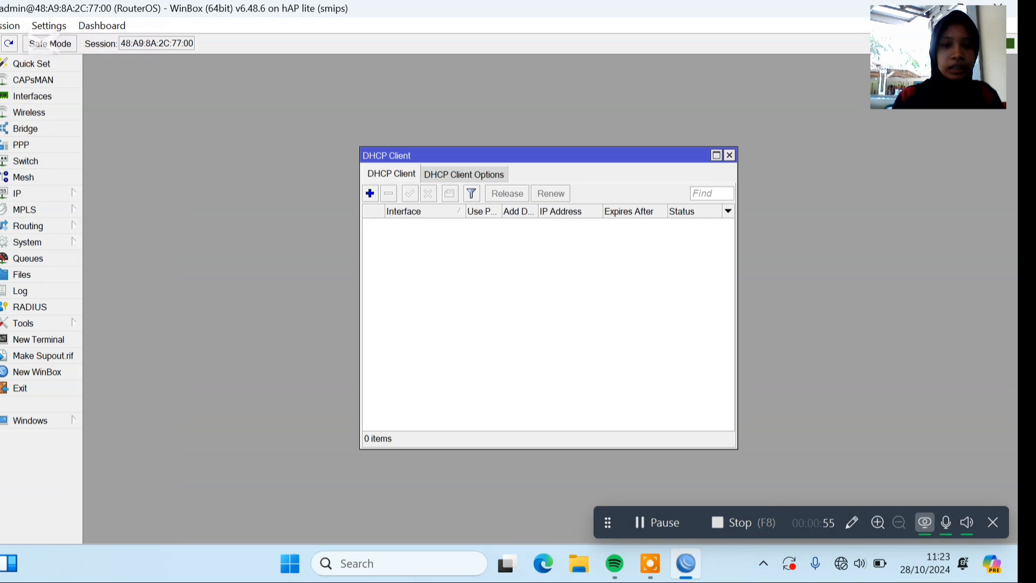
{"action": "left_click", "coordinate": [369, 193]}
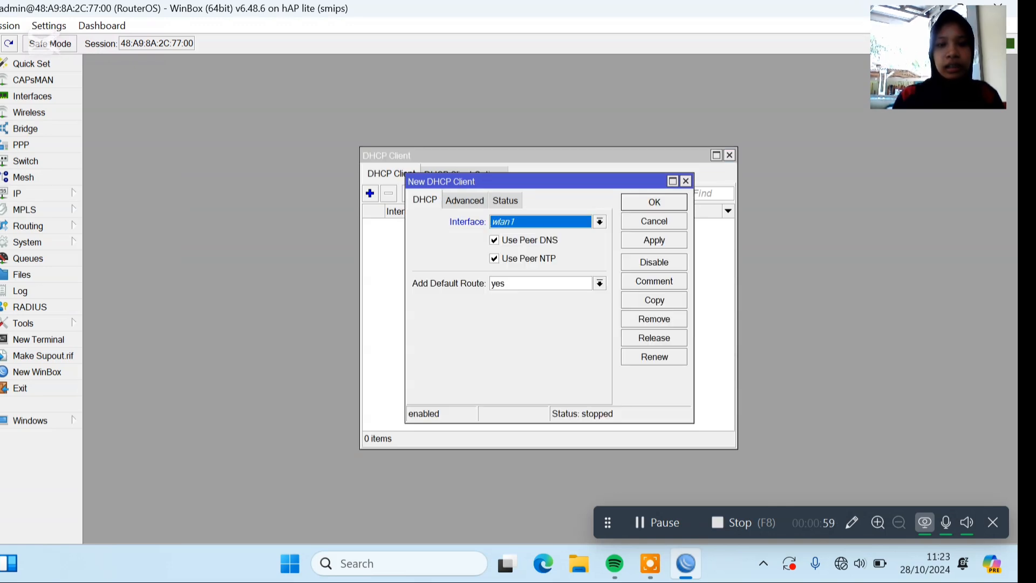
{"action": "left_click", "coordinate": [581, 220]}
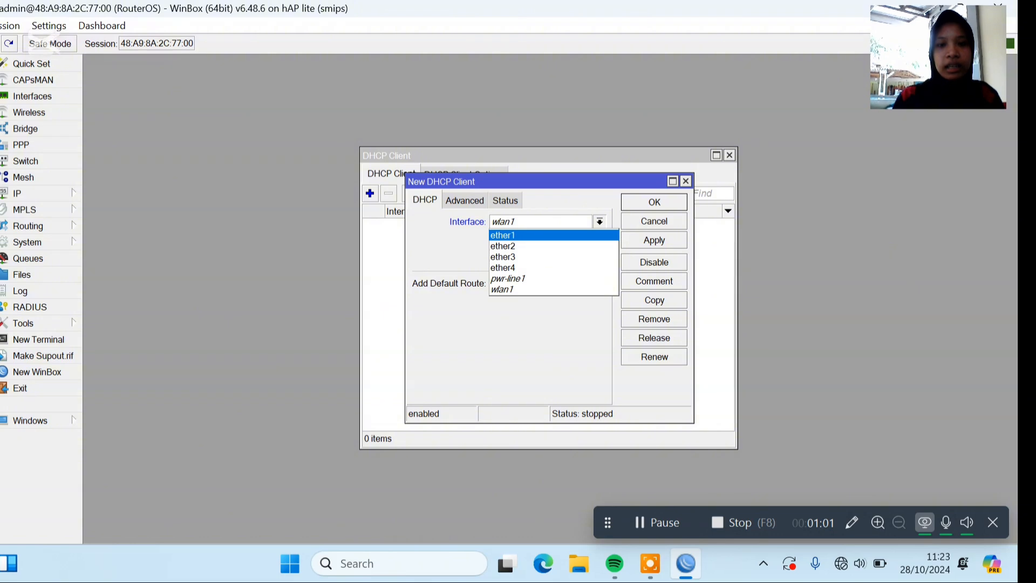
{"action": "left_click", "coordinate": [502, 236]}
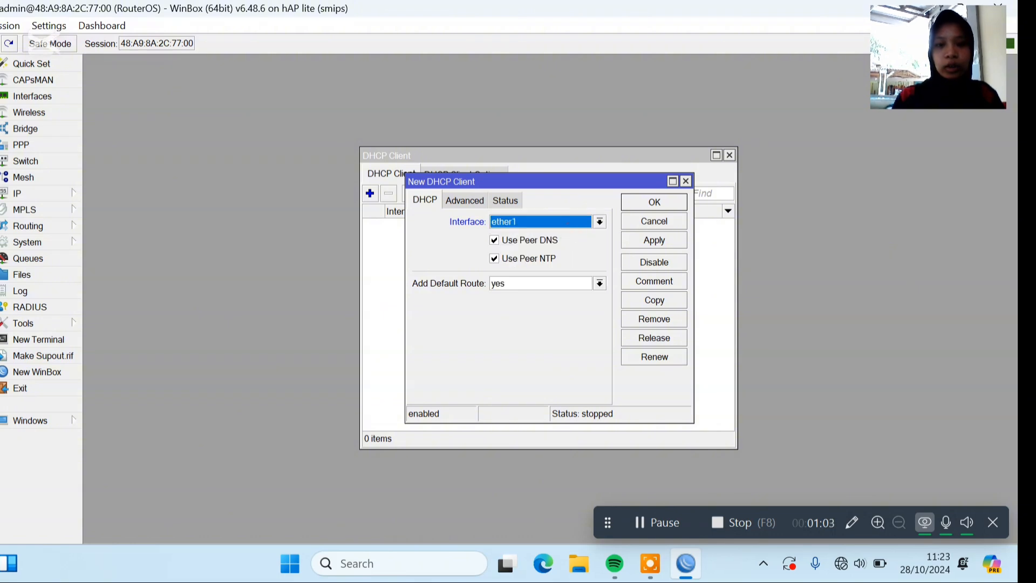
{"action": "left_click", "coordinate": [635, 198]}
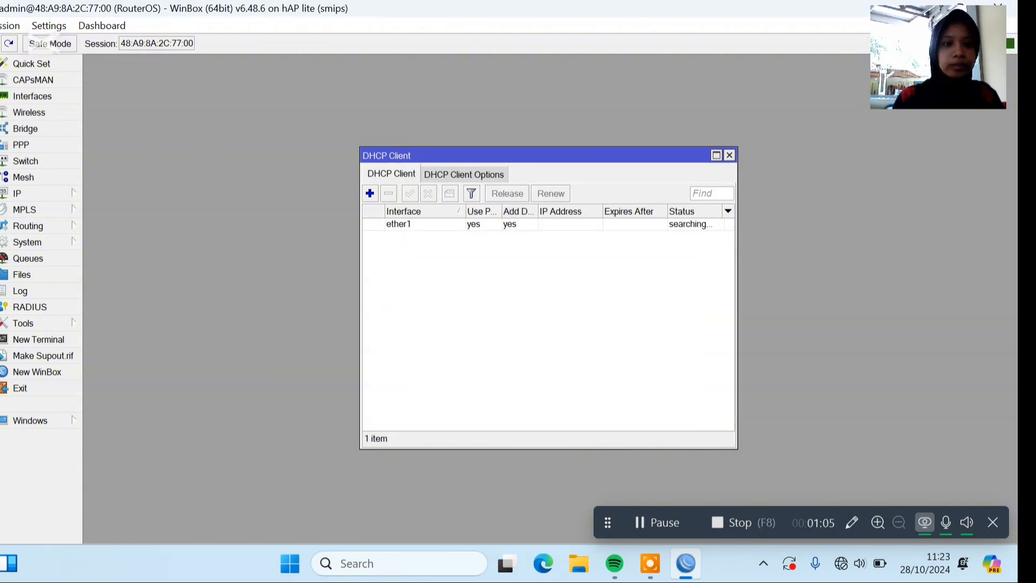
Allow remote requests in the router's DNS settings and save them.
{"action": "left_click", "coordinate": [39, 193]}
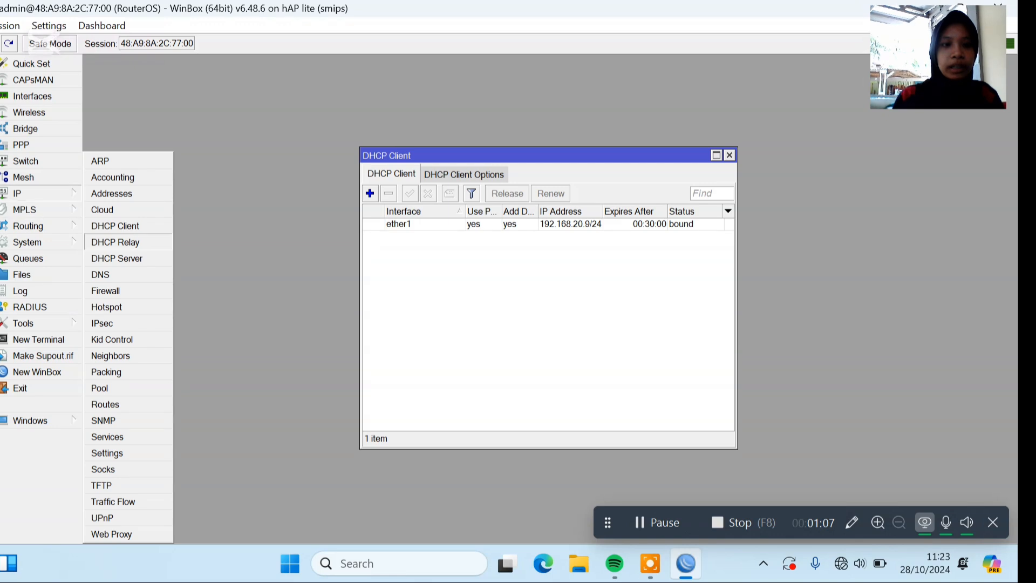
{"action": "left_click", "coordinate": [122, 274]}
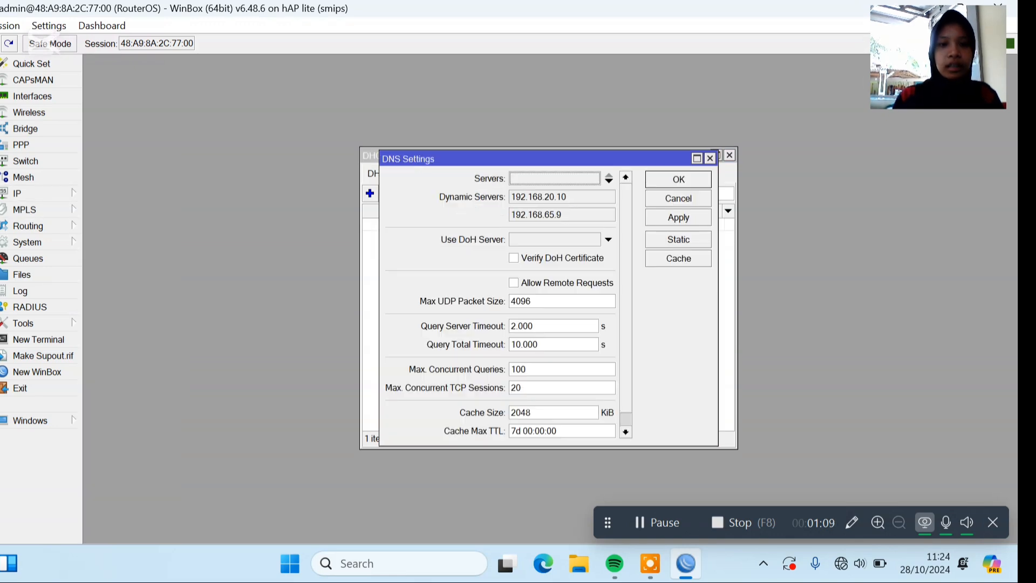
{"action": "left_click", "coordinate": [514, 282]}
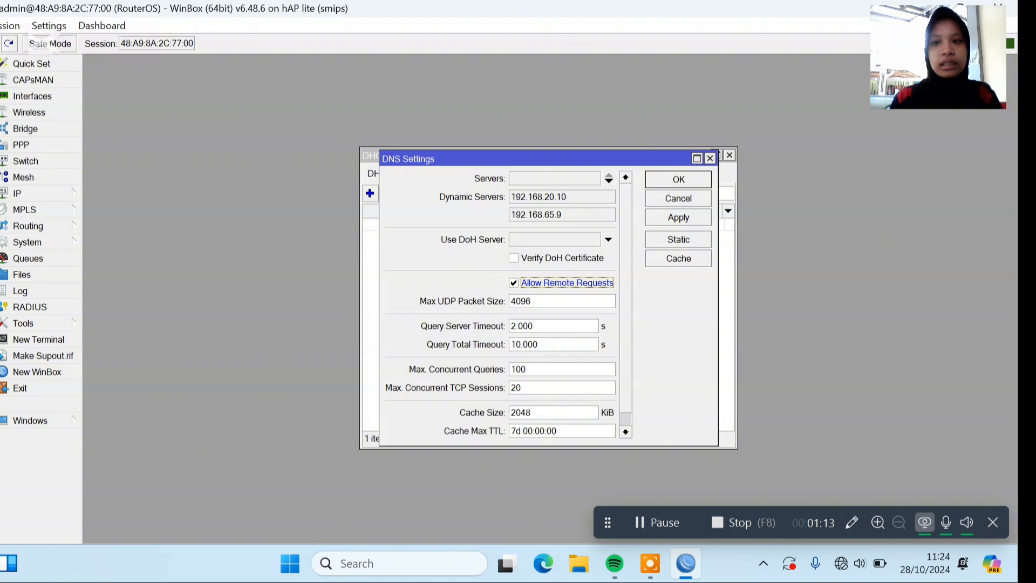
{"action": "left_click", "coordinate": [672, 179]}
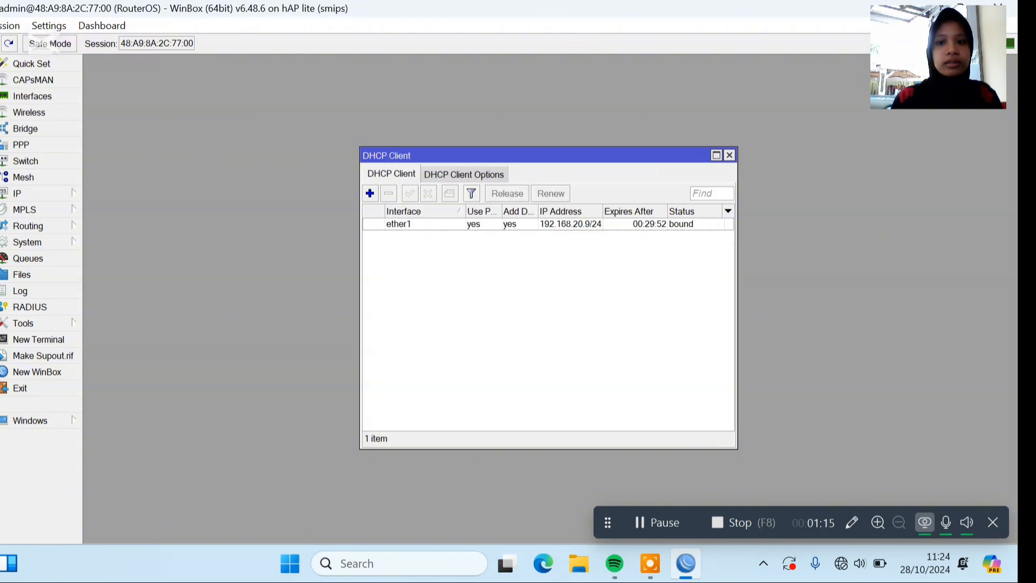
Create a new firewall NAT rule with the action set to masquerade.
{"action": "left_click", "coordinate": [54, 193]}
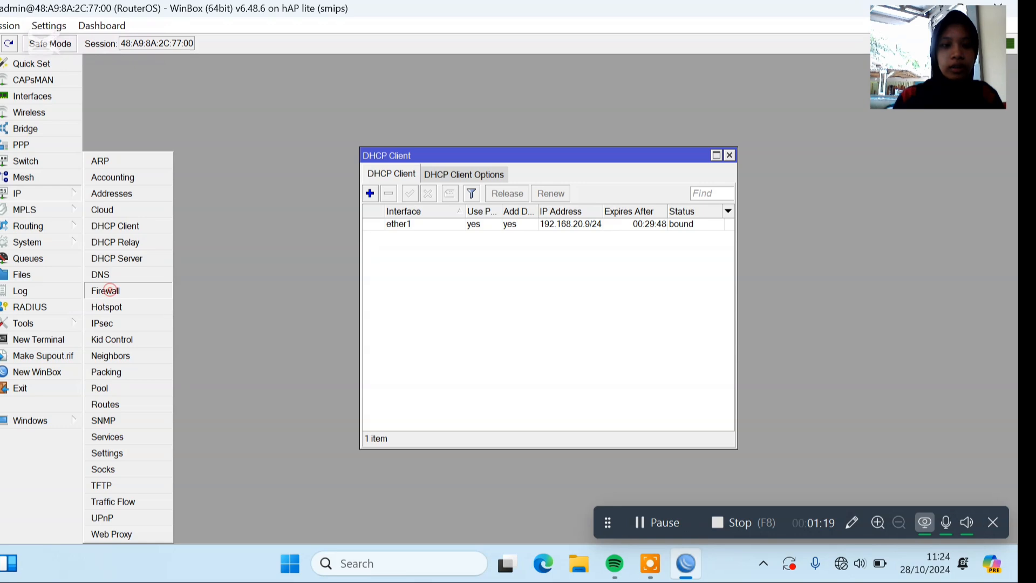
{"action": "left_click", "coordinate": [106, 291]}
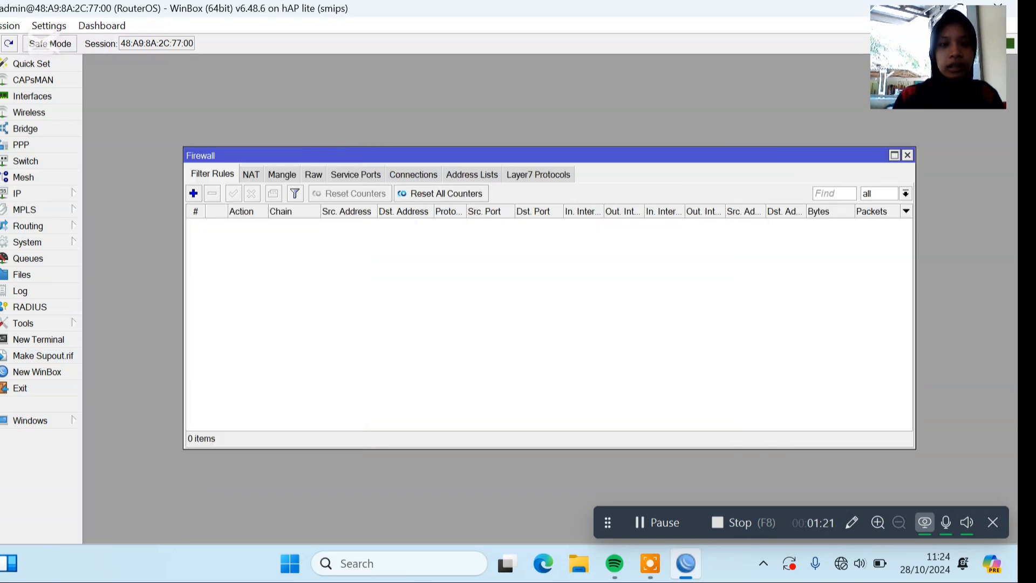
{"action": "left_click", "coordinate": [250, 173]}
{"action": "left_click", "coordinate": [193, 193]}
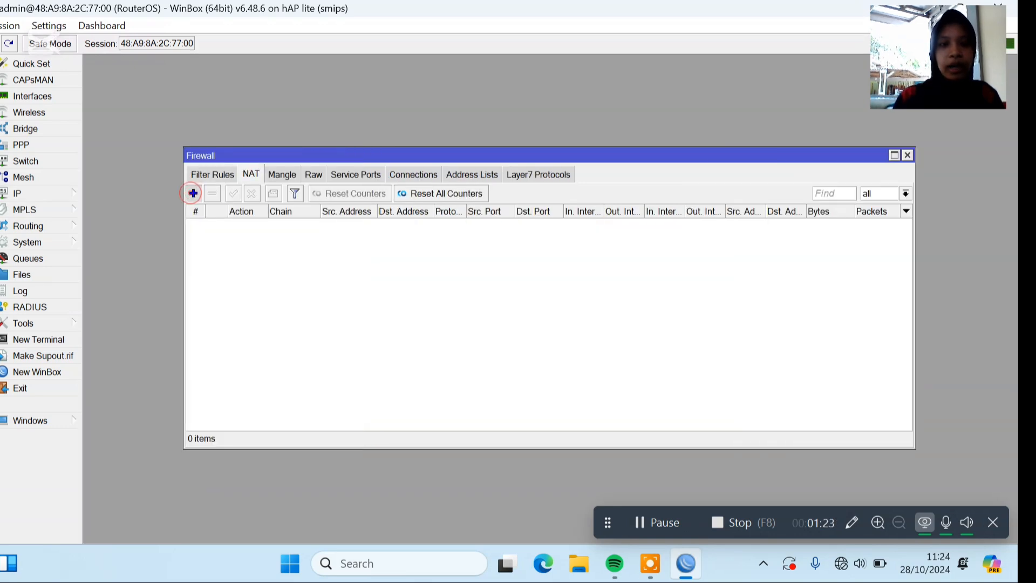
{"action": "left_click", "coordinate": [507, 157]}
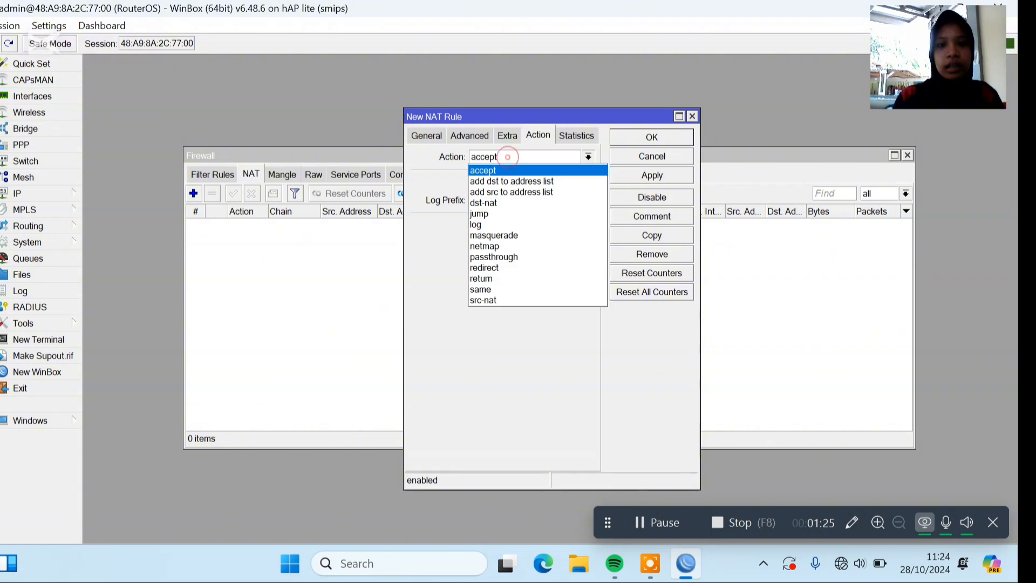
{"action": "left_click", "coordinate": [515, 235]}
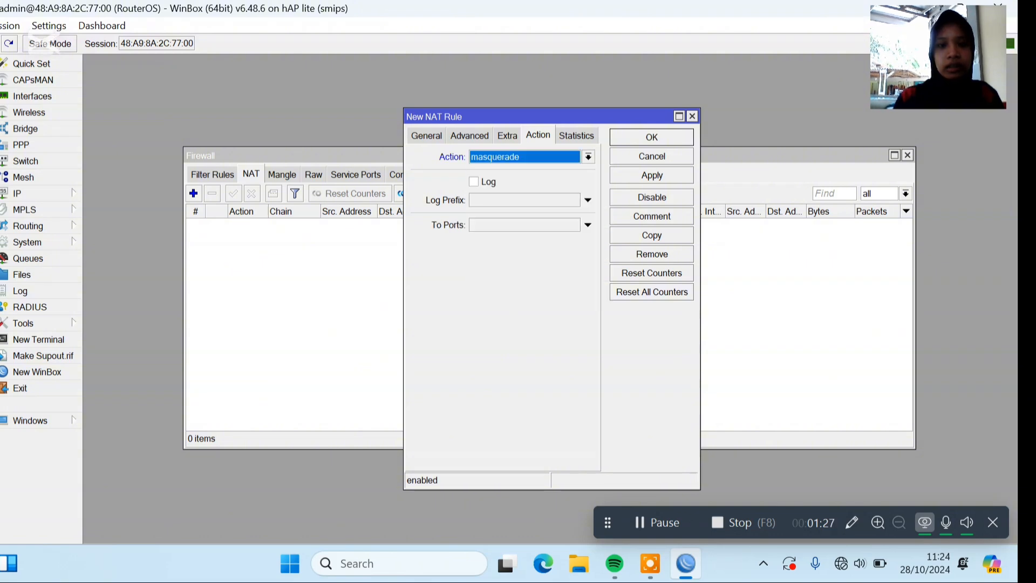
Set the masquerade rule's out interface to ether1 and save the rule.
{"action": "left_click", "coordinate": [430, 135]}
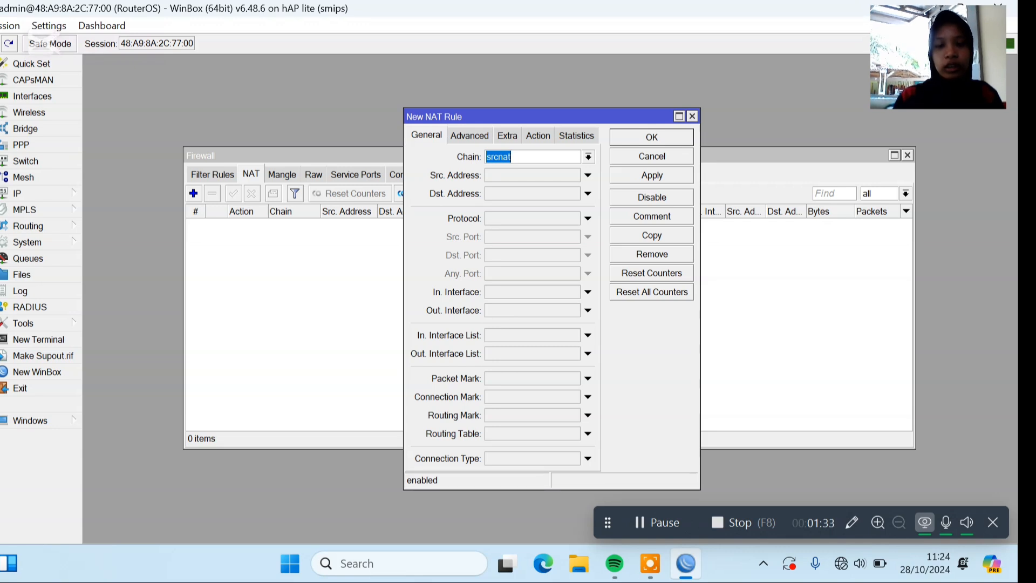
{"action": "left_click", "coordinate": [520, 306]}
{"action": "left_click", "coordinate": [573, 311]}
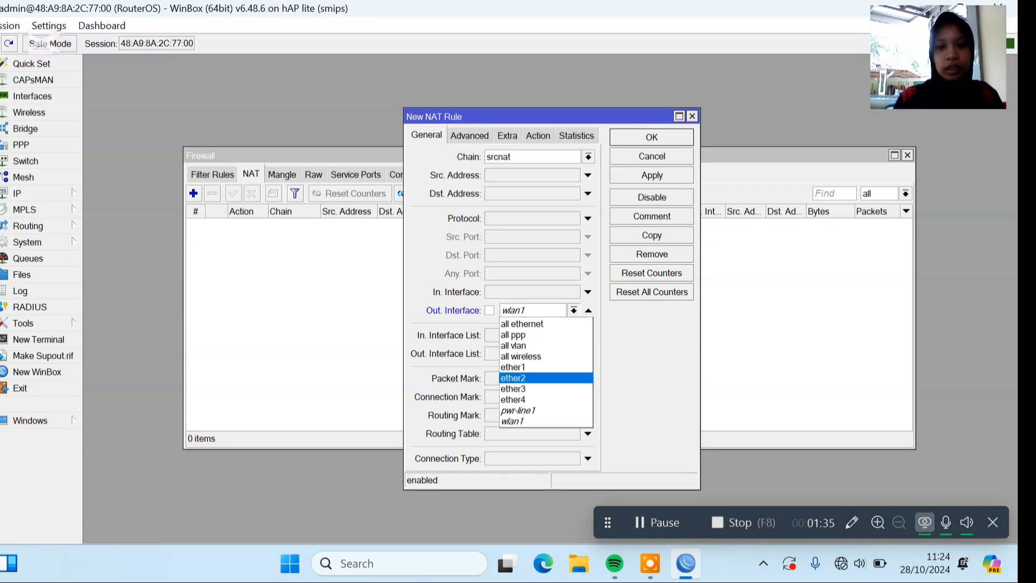
{"action": "left_click", "coordinate": [533, 367]}
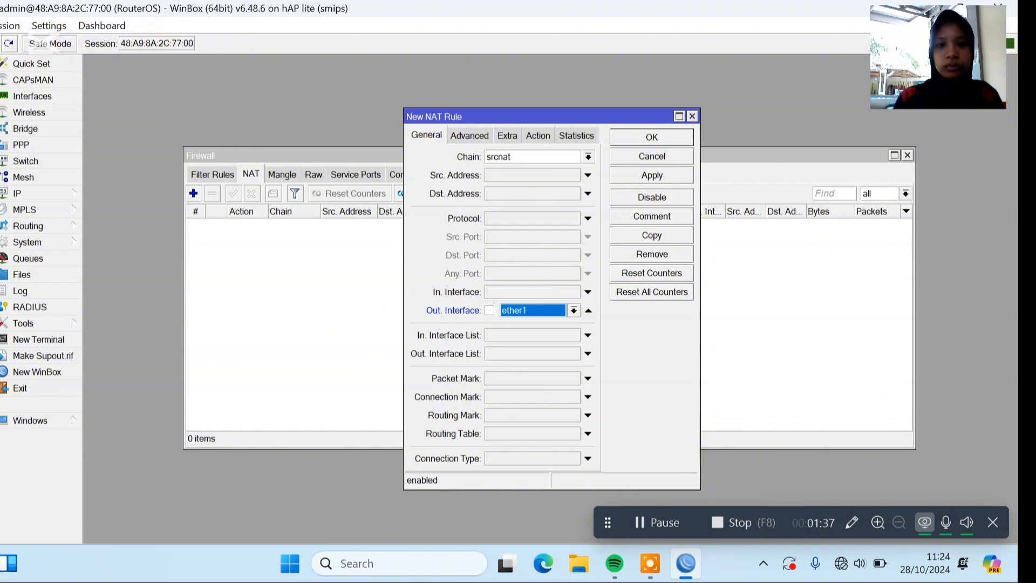
{"action": "left_click", "coordinate": [538, 136]}
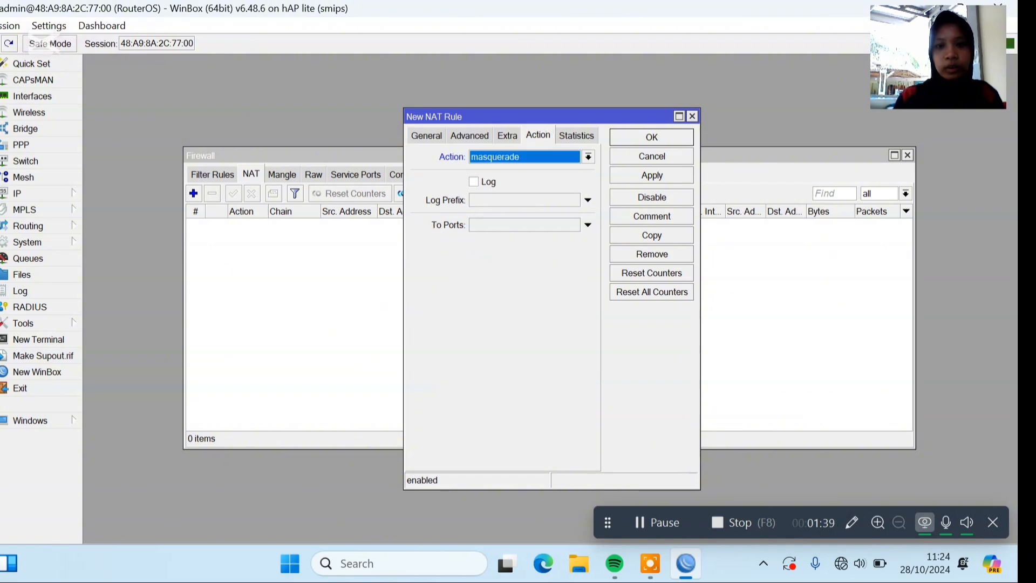
{"action": "left_click", "coordinate": [624, 136]}
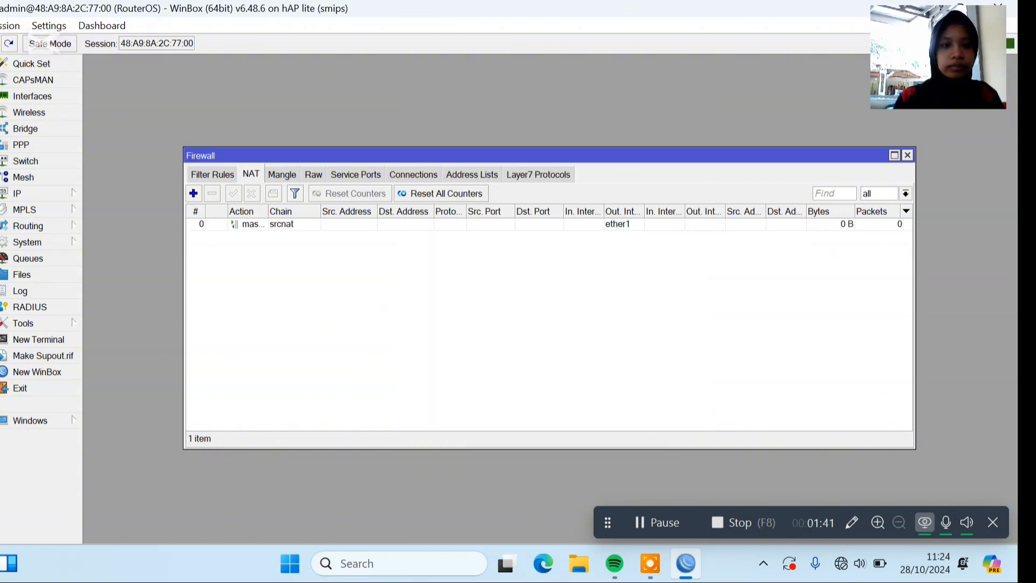
Add the IP address 192.168.100.1/25 on interface ether2.
{"action": "left_click", "coordinate": [52, 192]}
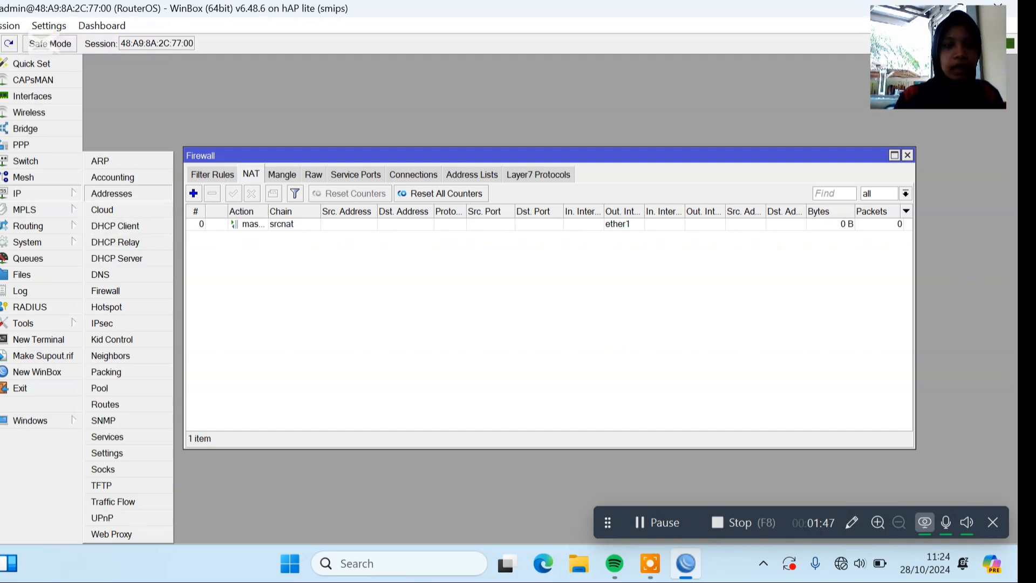
{"action": "left_click", "coordinate": [145, 193]}
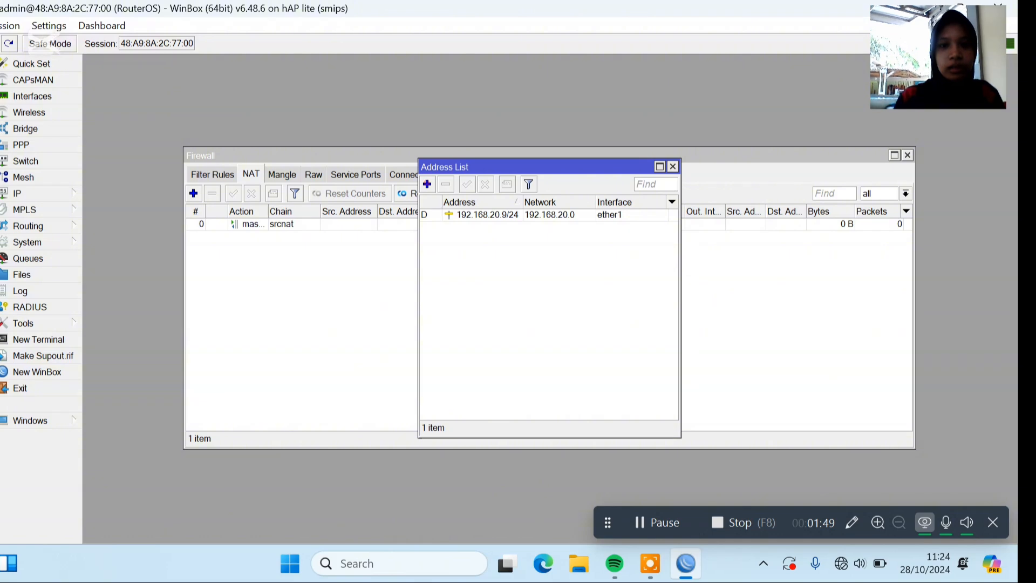
{"action": "left_click", "coordinate": [427, 184]}
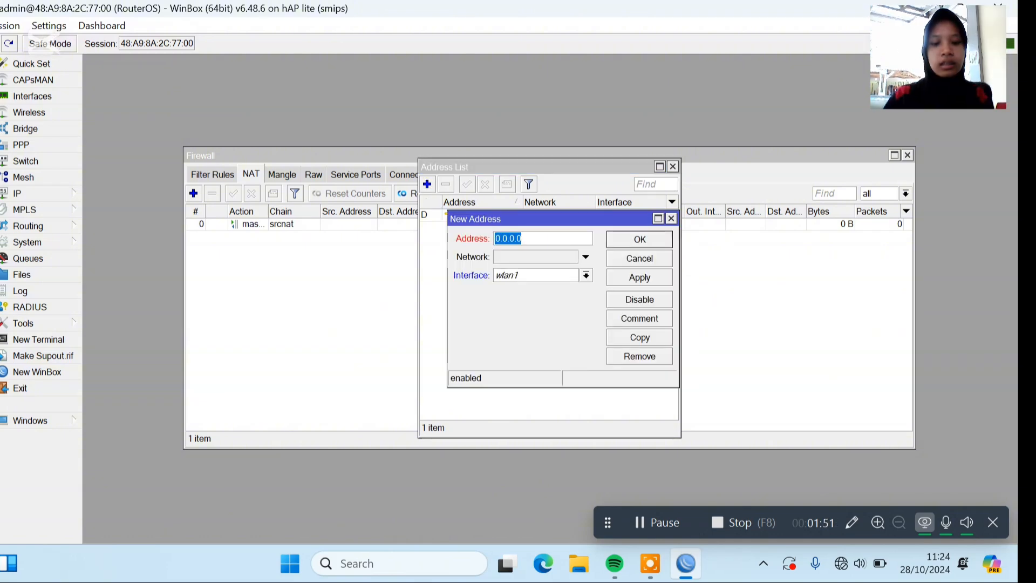
{"action": "type", "text": "192"}
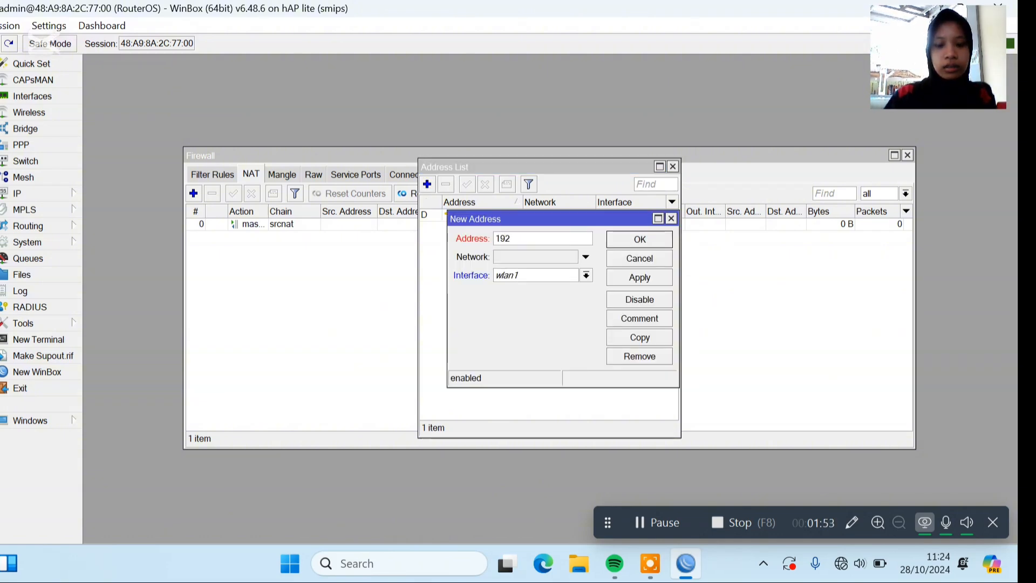
{"action": "type", "text": ".168"}
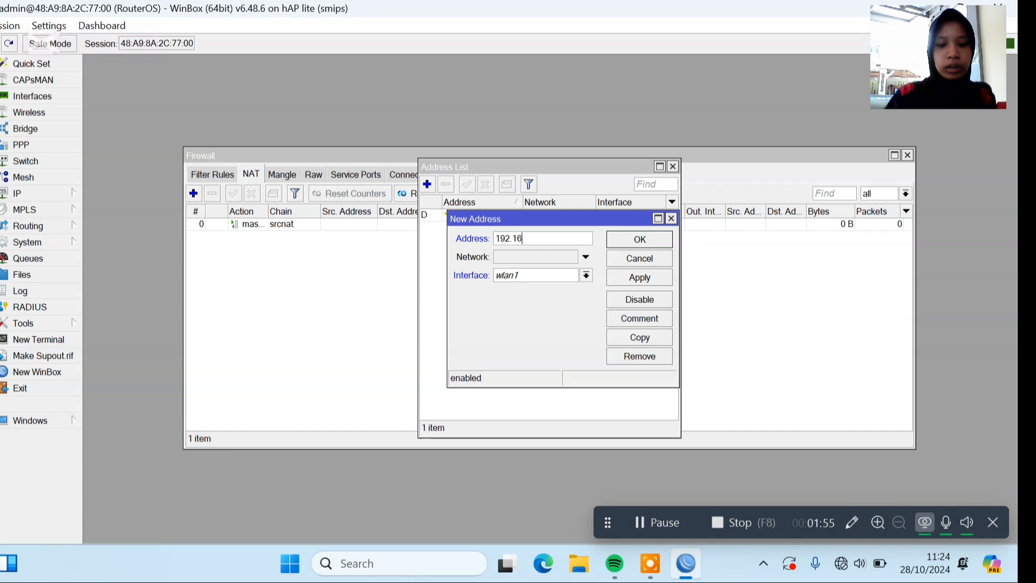
{"action": "type", "text": "."}
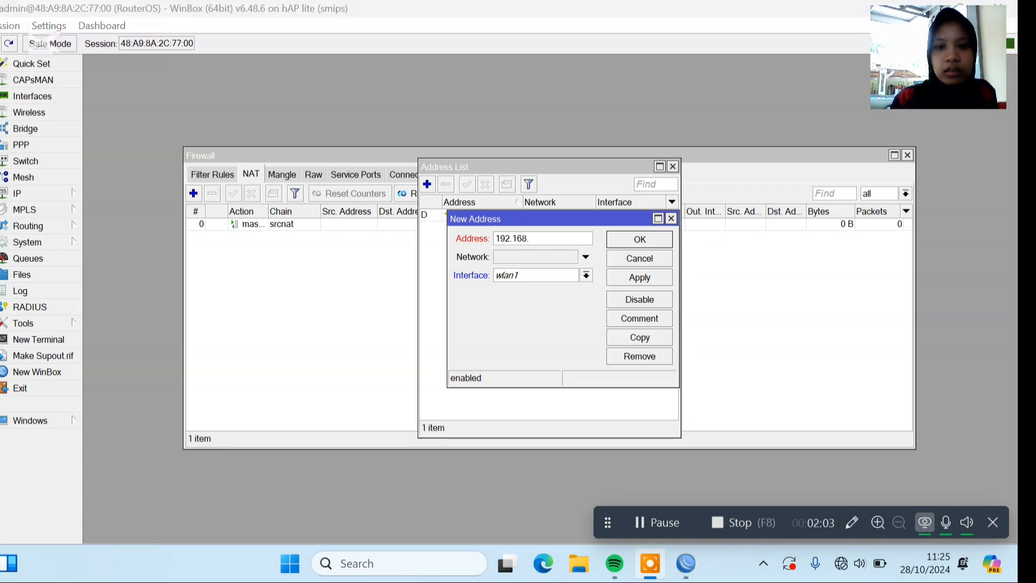
{"action": "type", "text": "100"}
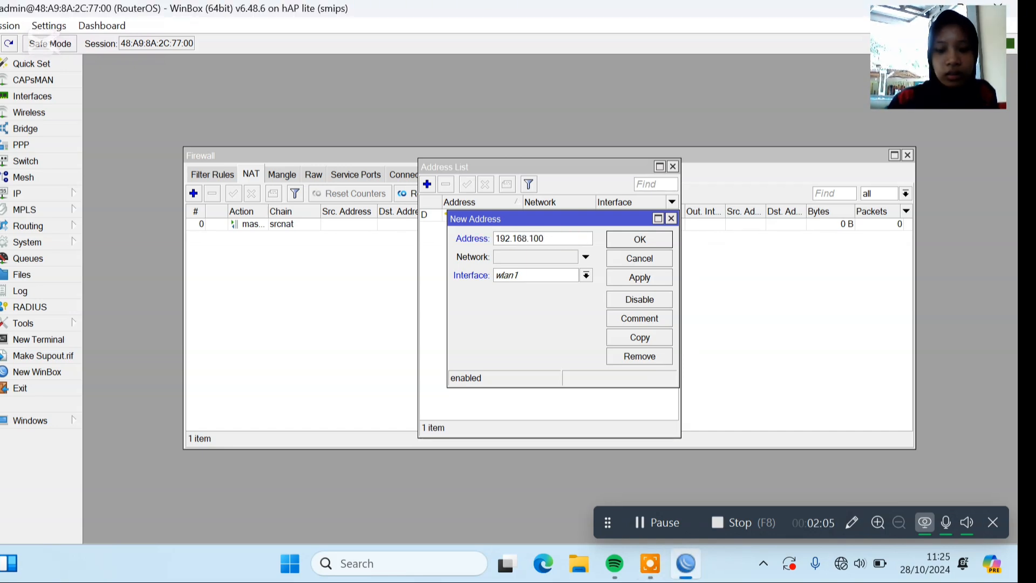
{"action": "type", "text": ".1/"}
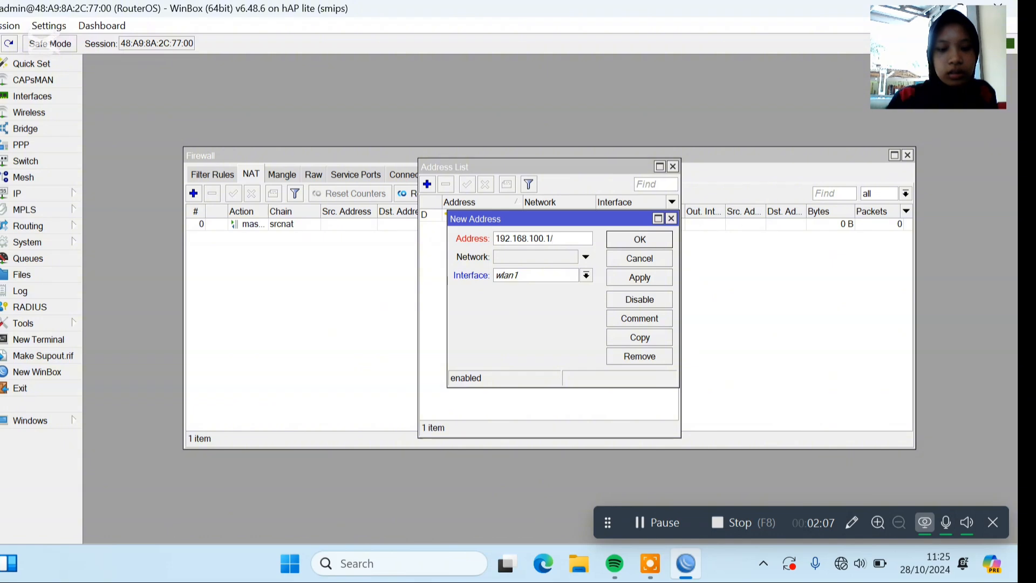
{"action": "type", "text": "25"}
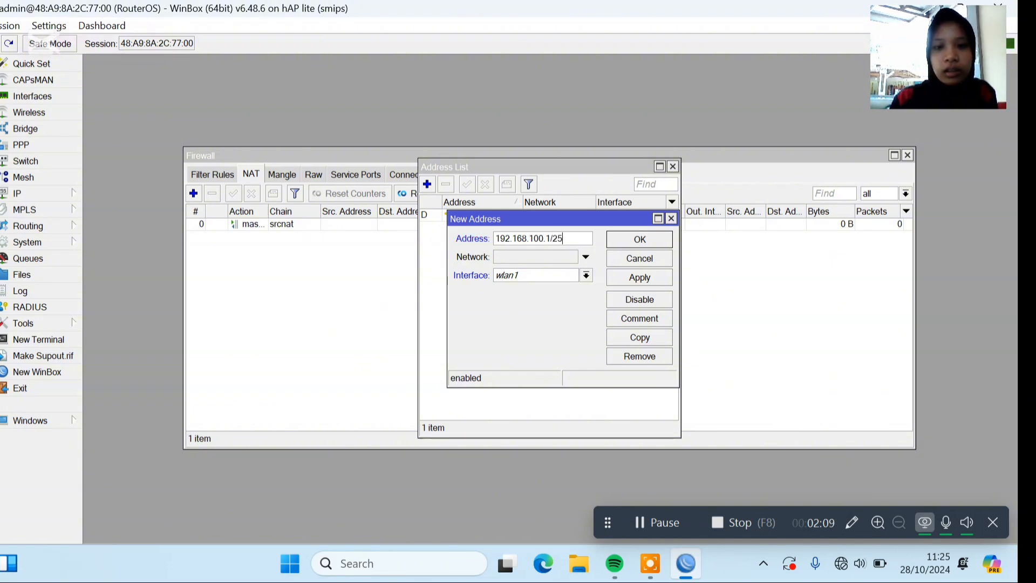
{"action": "left_click", "coordinate": [585, 275]}
{"action": "left_click", "coordinate": [570, 295]}
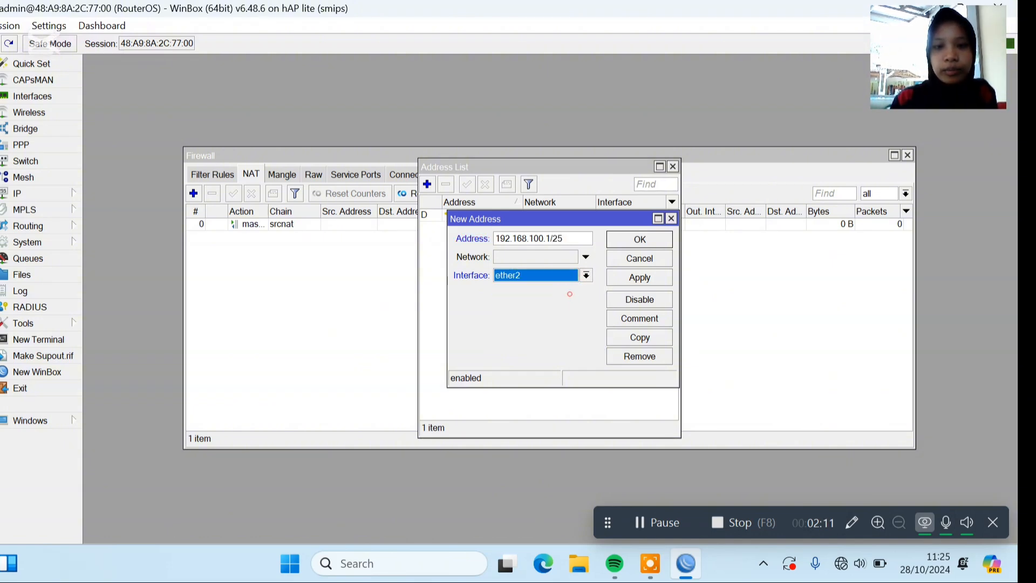
{"action": "left_click", "coordinate": [627, 240]}
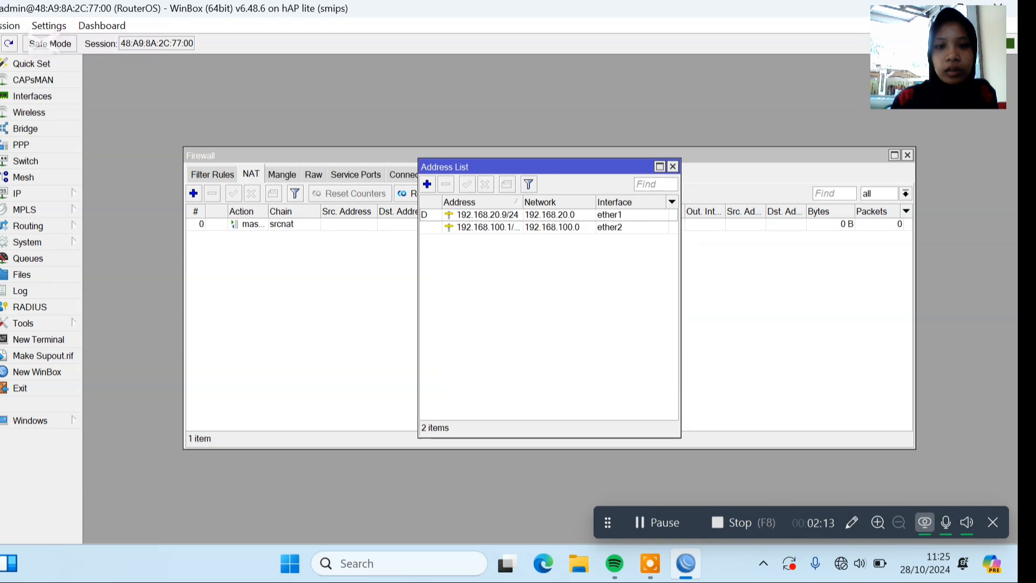
Start DHCP Setup on interface ether2 and accept the suggested address space and gateway.
{"action": "left_click", "coordinate": [64, 192]}
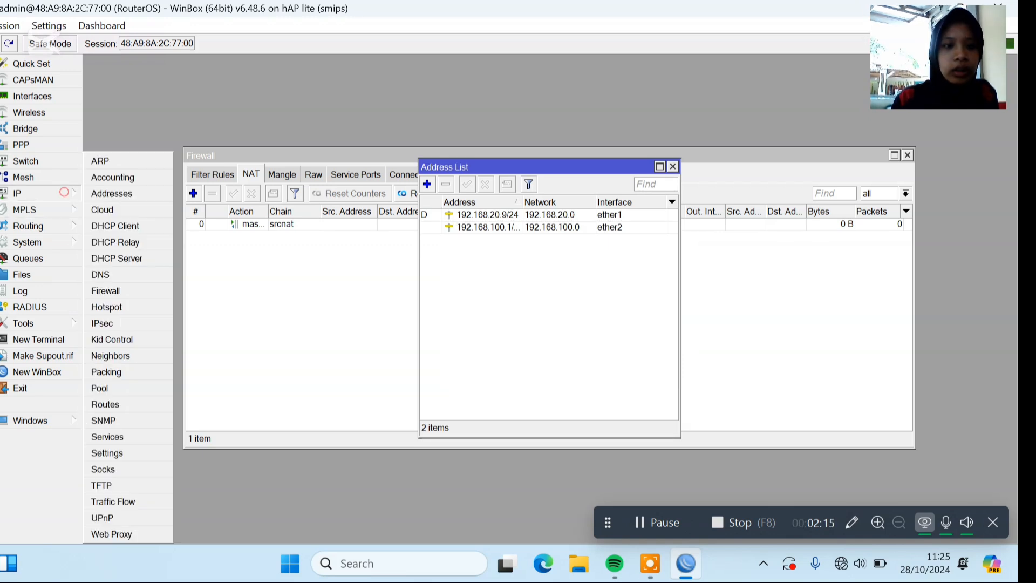
{"action": "left_click", "coordinate": [154, 257]}
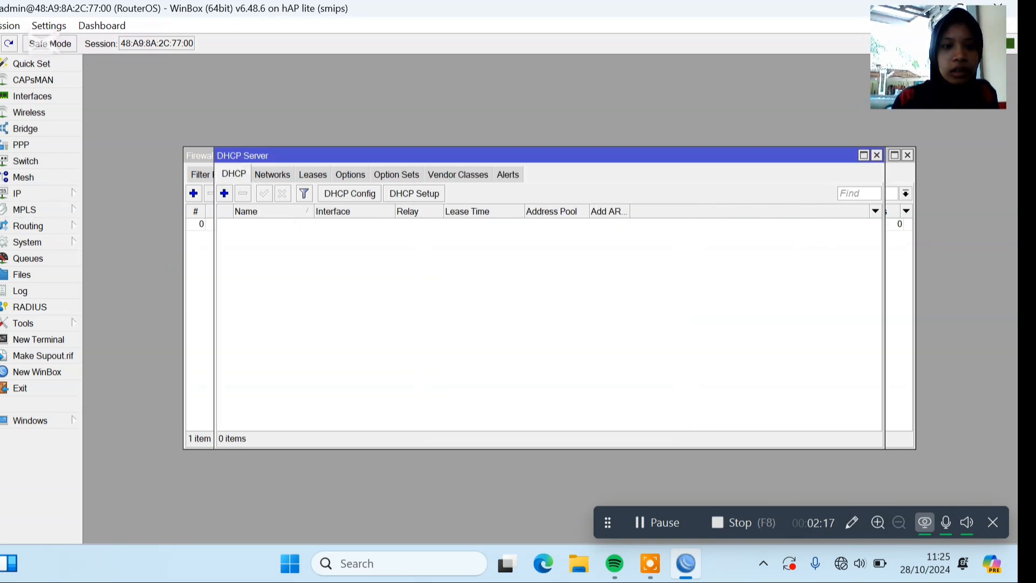
{"action": "left_click", "coordinate": [418, 193]}
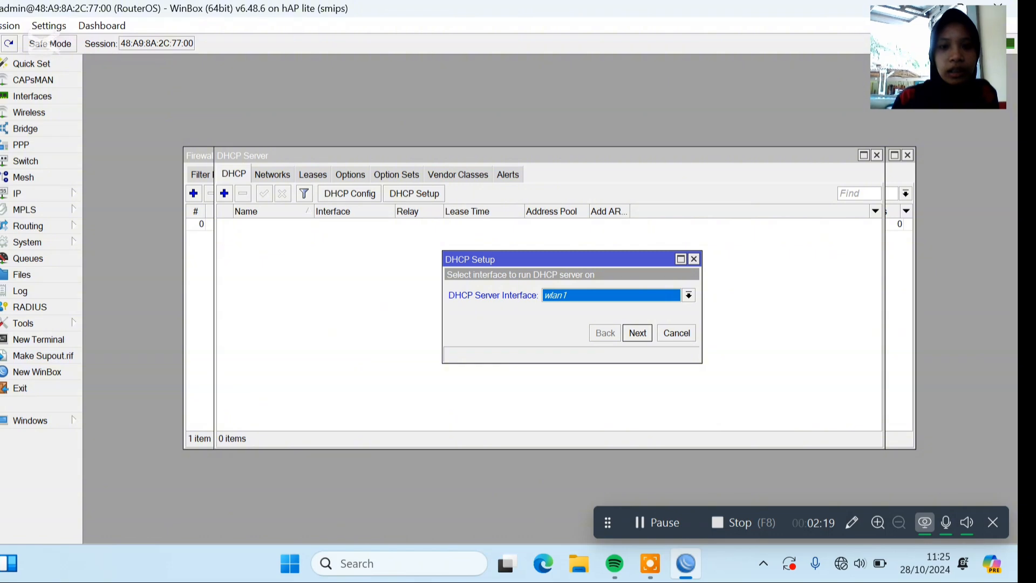
{"action": "left_click", "coordinate": [639, 295]}
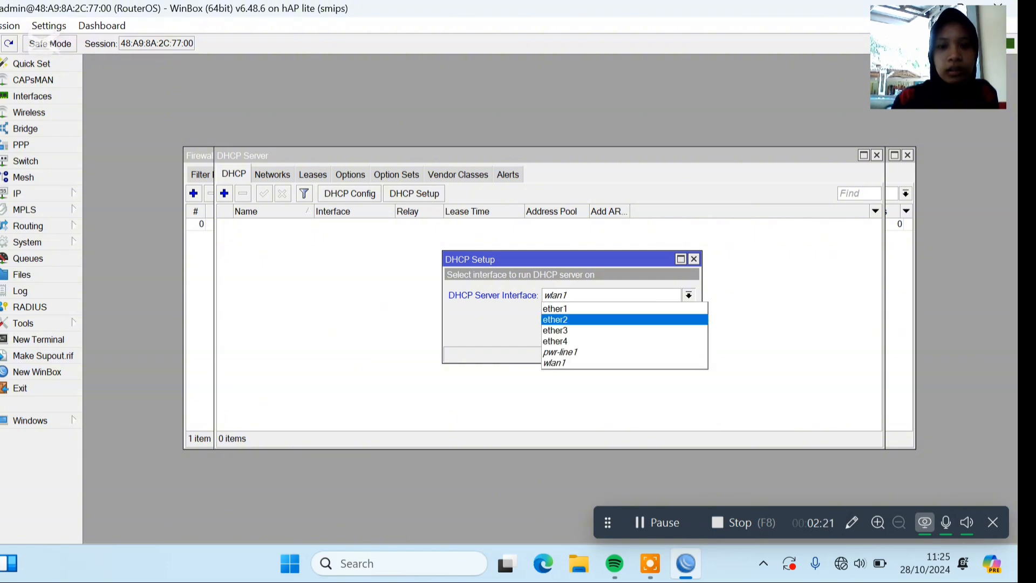
{"action": "left_click", "coordinate": [638, 317]}
{"action": "left_click", "coordinate": [637, 332]}
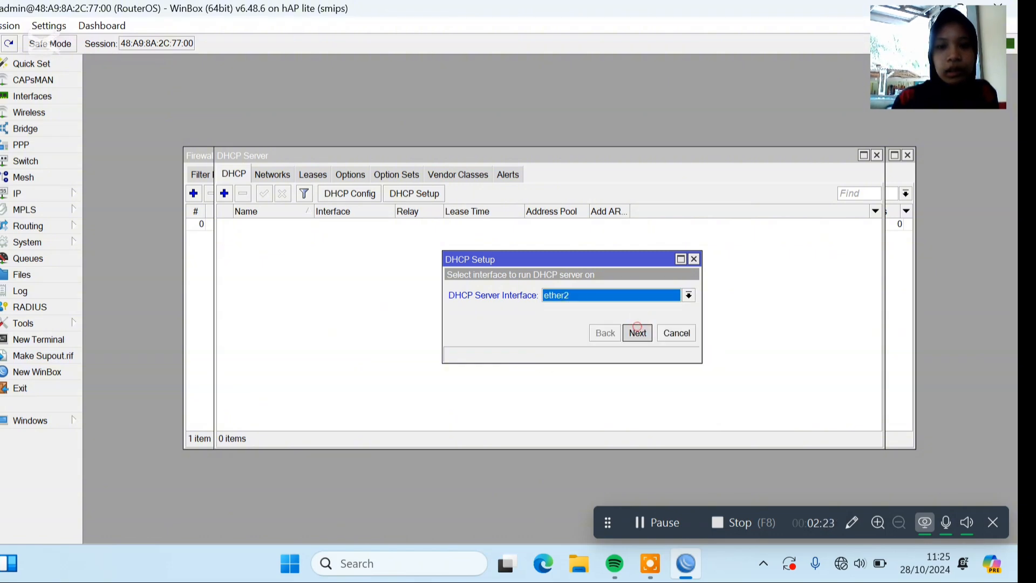
{"action": "left_click", "coordinate": [637, 330]}
{"action": "left_click", "coordinate": [637, 332]}
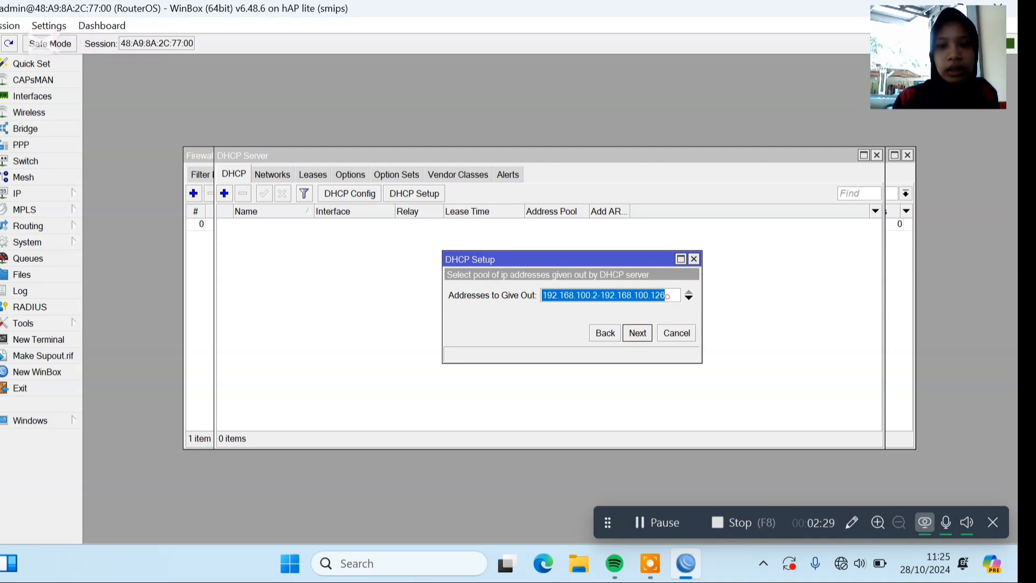
Set the addresses to give out to 192.168.100.2-192.168.100.100 and finish DHCP Setup with the suggested DNS servers and lease time.
{"action": "left_click", "coordinate": [668, 295]}
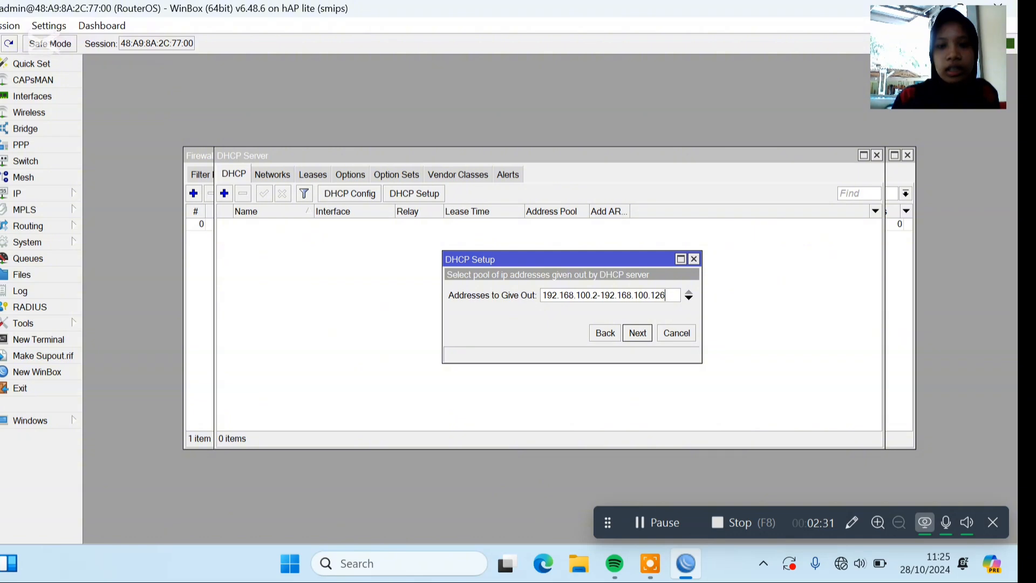
{"action": "key", "text": "BackSpace"}
{"action": "key", "text": "BackSpace"}
{"action": "type", "text": "0"}
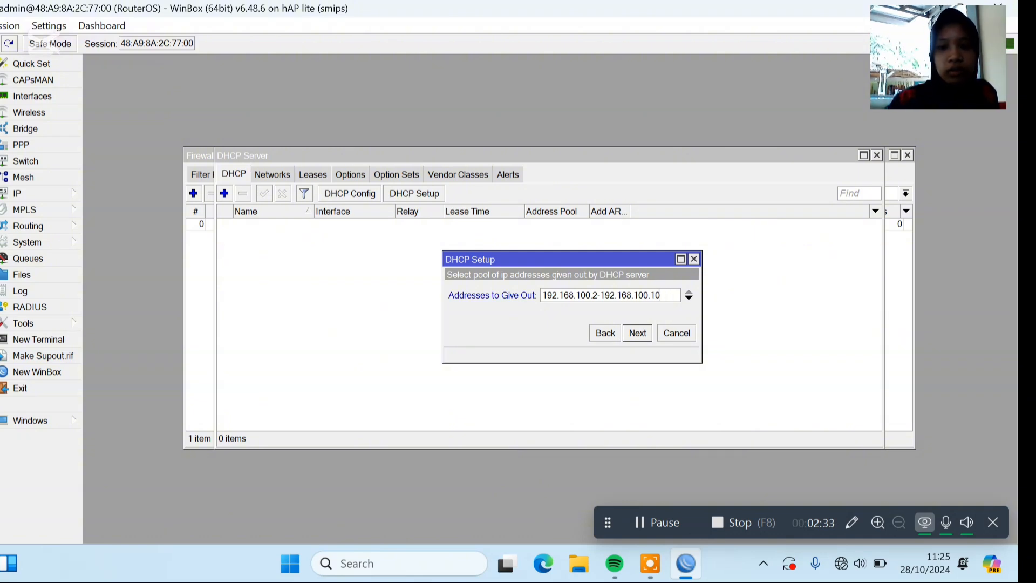
{"action": "type", "text": "0"}
{"action": "left_click", "coordinate": [637, 332]}
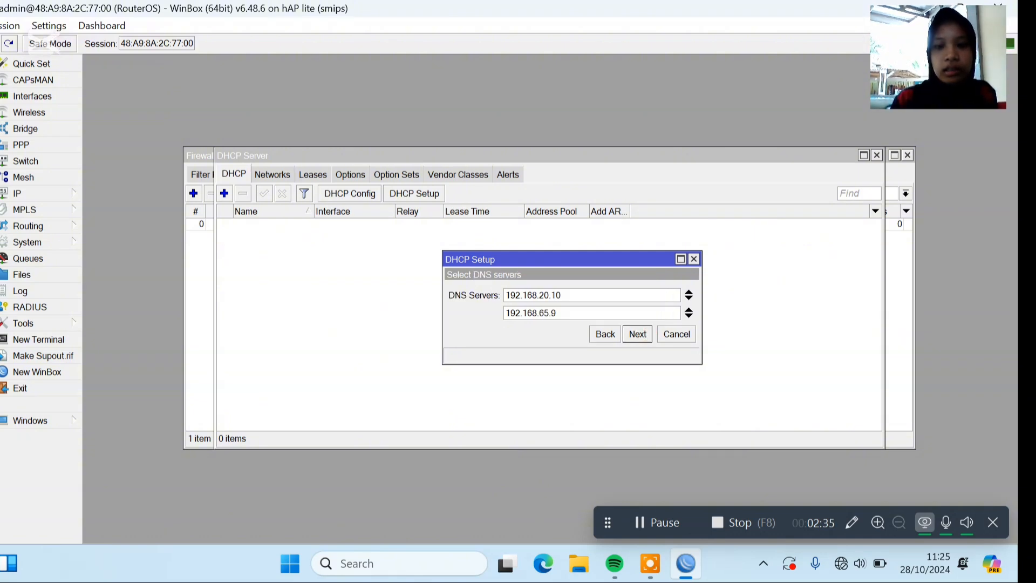
{"action": "left_click", "coordinate": [638, 333]}
{"action": "left_click", "coordinate": [637, 333]}
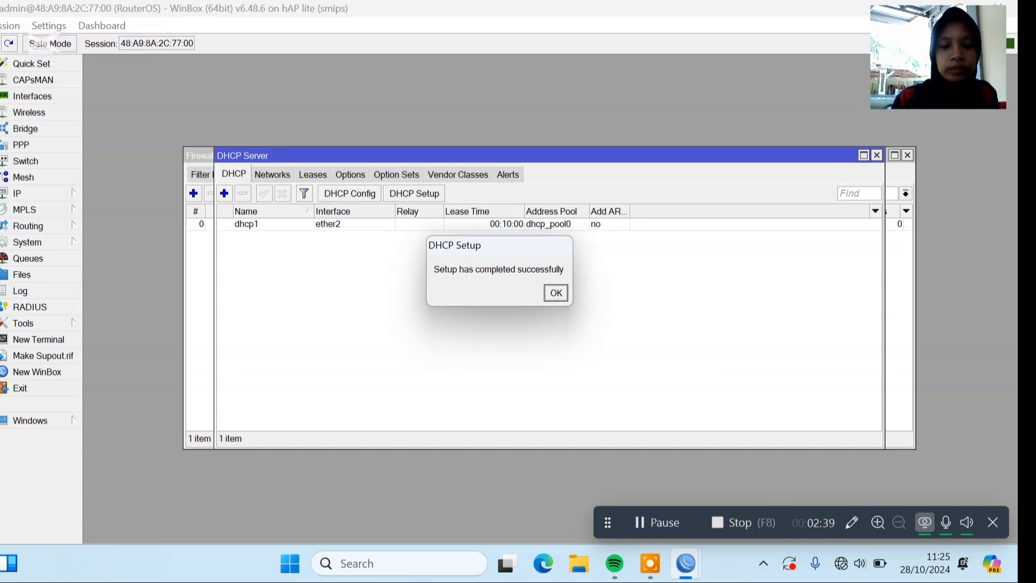
{"action": "key", "text": "Return"}
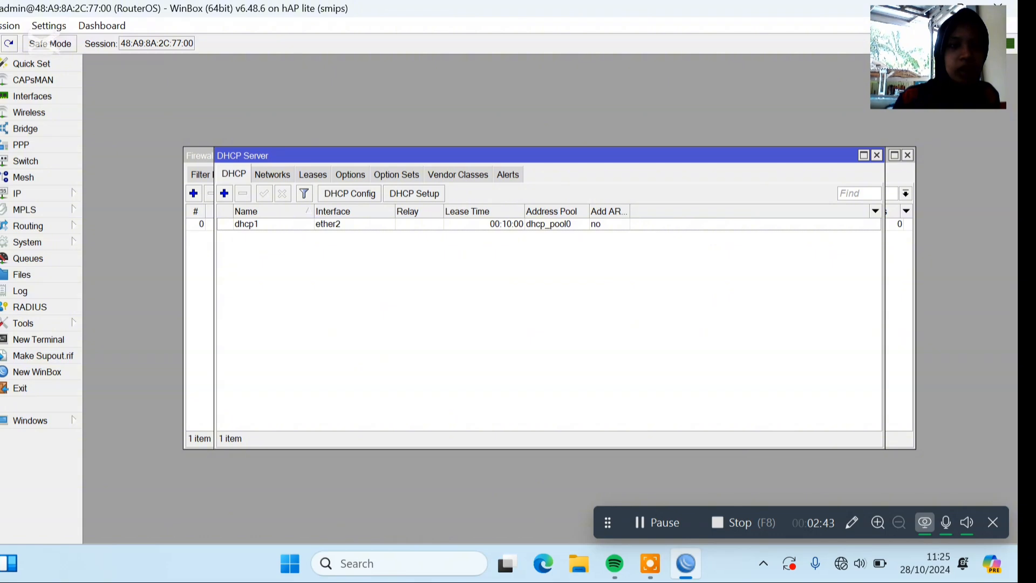
Create a new firewall filter rule with the action set to drop.
{"action": "left_click", "coordinate": [27, 193]}
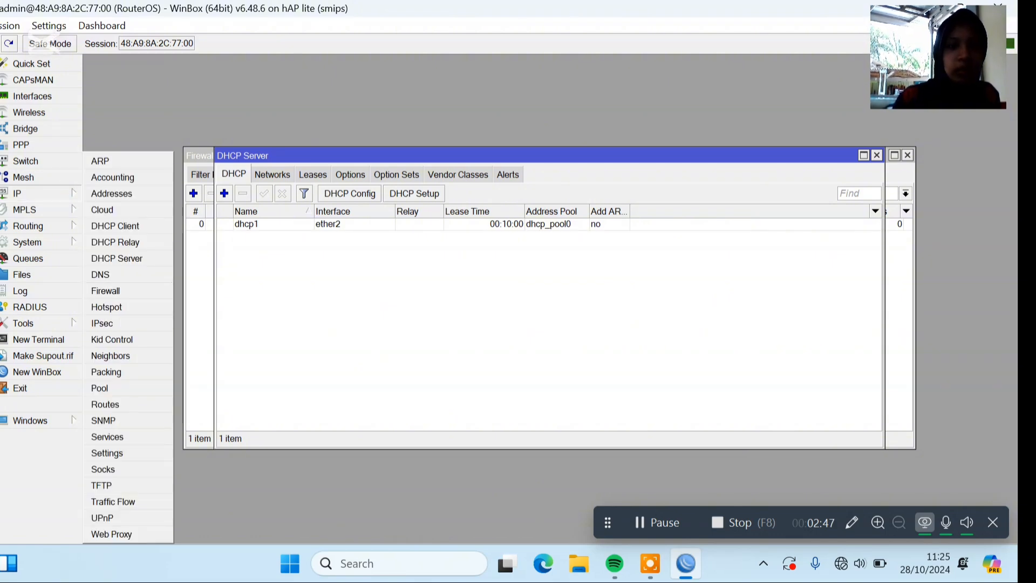
{"action": "left_click", "coordinate": [105, 290]}
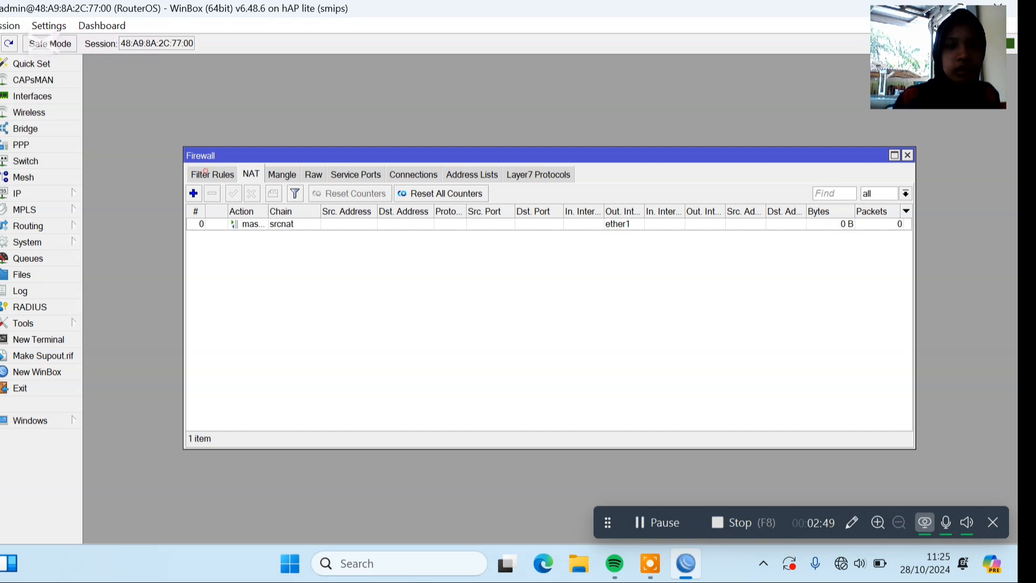
{"action": "left_click", "coordinate": [205, 171]}
{"action": "left_click", "coordinate": [193, 193]}
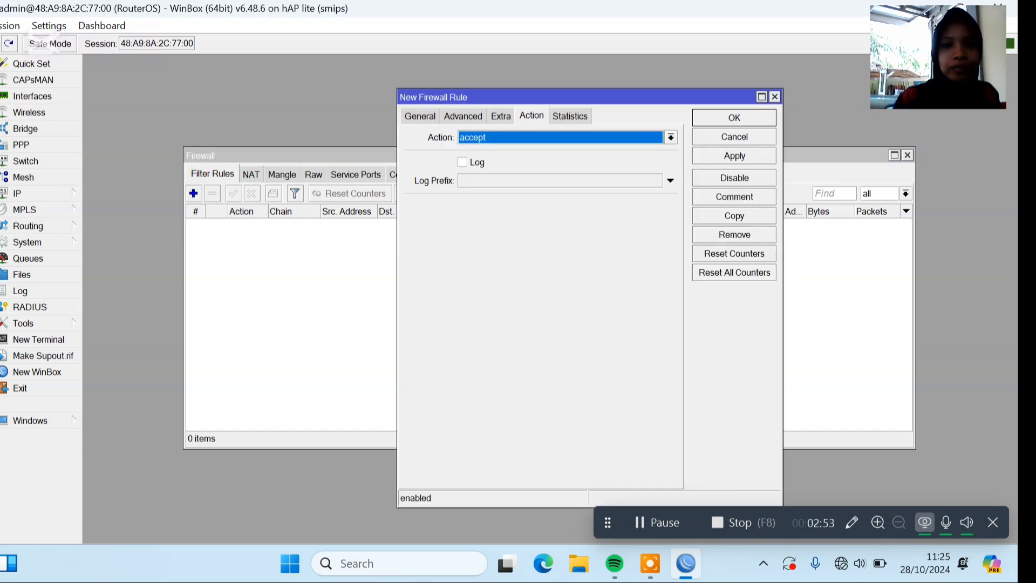
{"action": "left_click", "coordinate": [670, 137]}
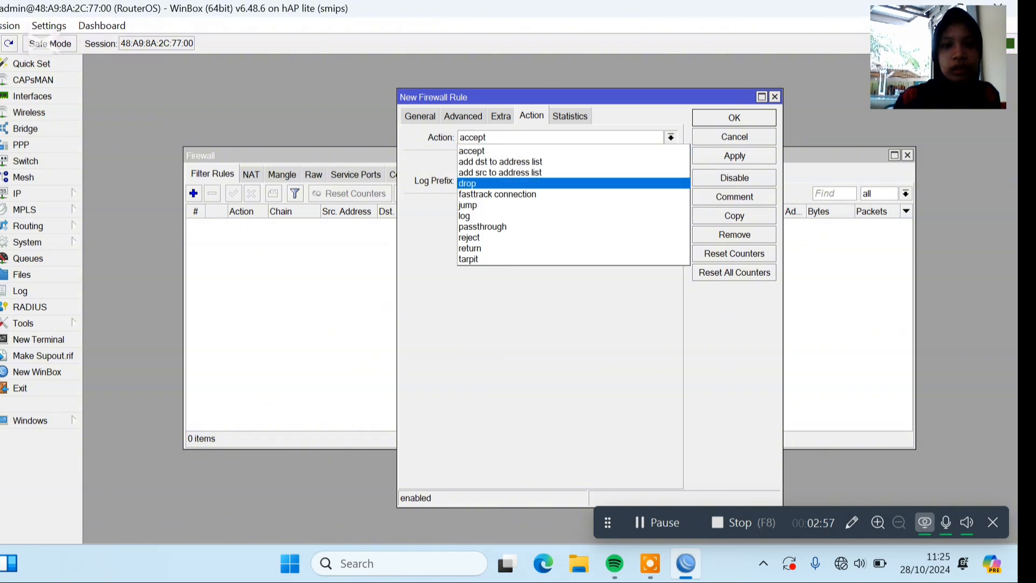
{"action": "left_click", "coordinate": [518, 183]}
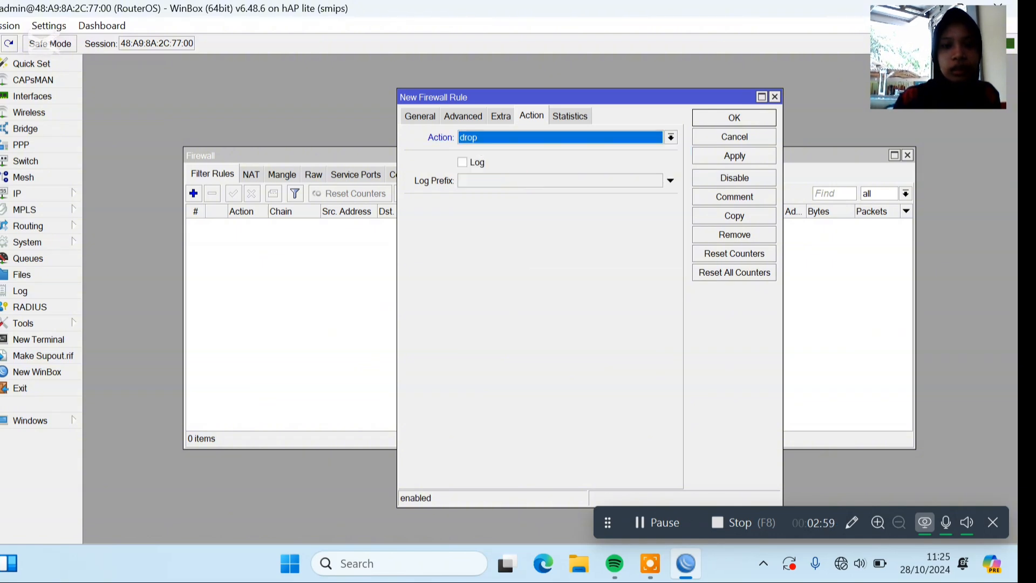
Set the new filter rule's chain to input.
{"action": "left_click", "coordinate": [420, 115]}
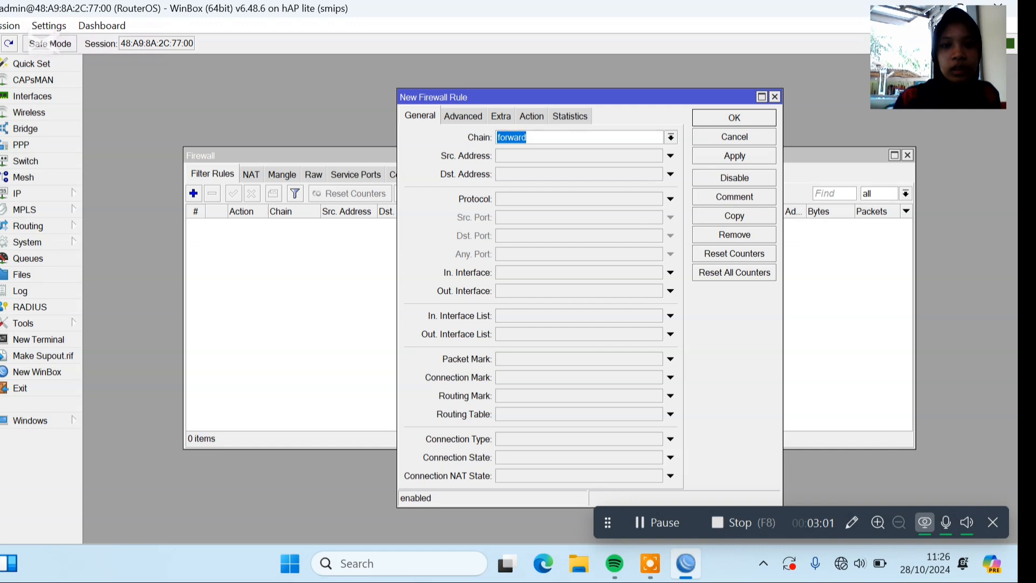
{"action": "left_click", "coordinate": [671, 137]}
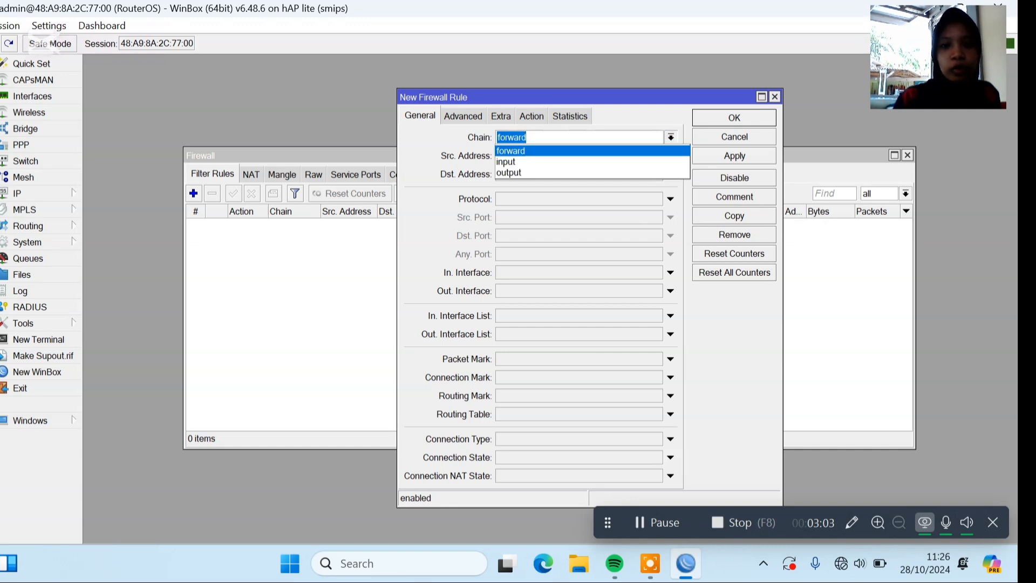
{"action": "left_click", "coordinate": [655, 162]}
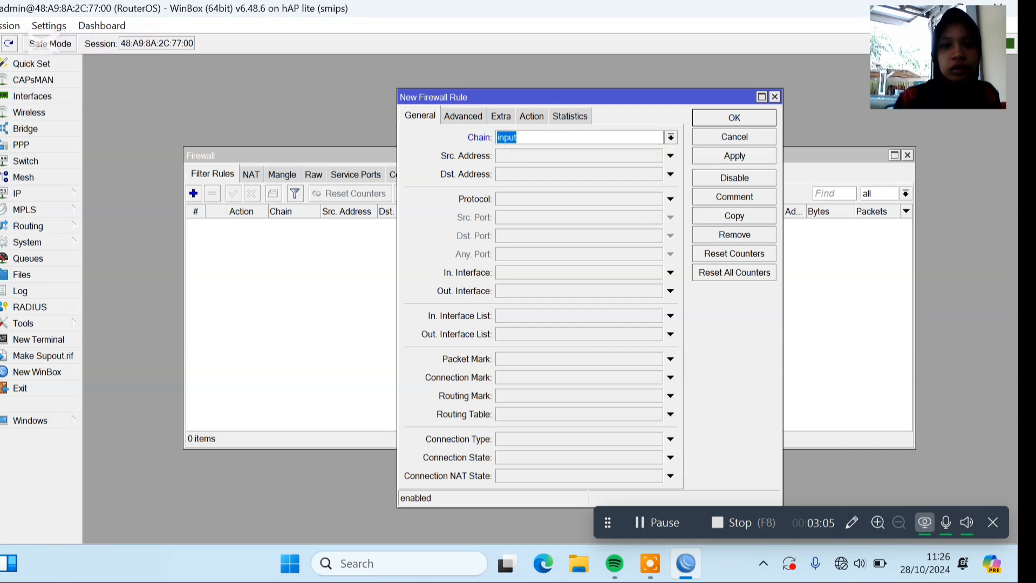
Set the filter rule's source address to the range 192.168.100.2-192.168.100.50.
{"action": "left_click", "coordinate": [600, 154]}
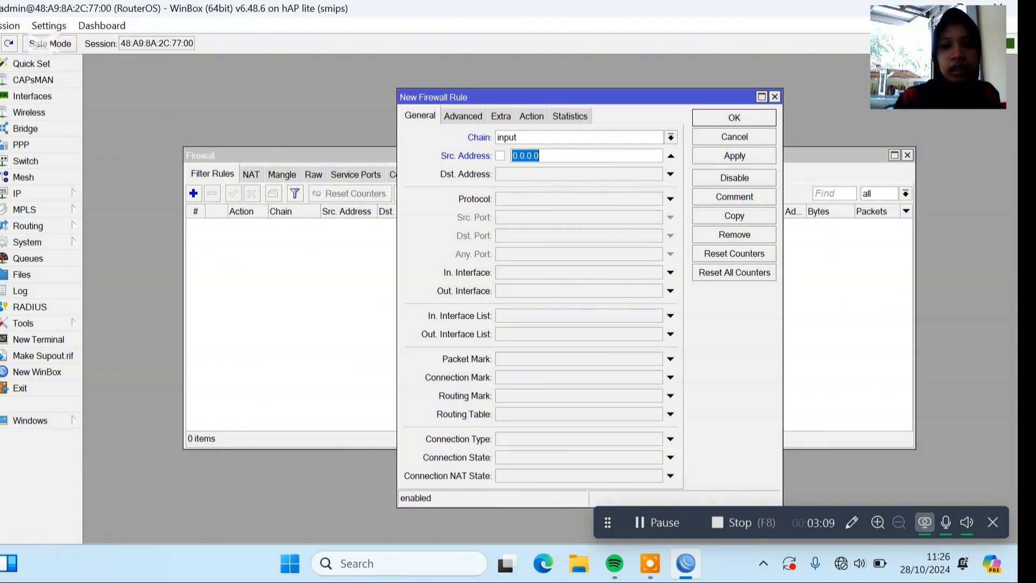
{"action": "left_click", "coordinate": [657, 523]}
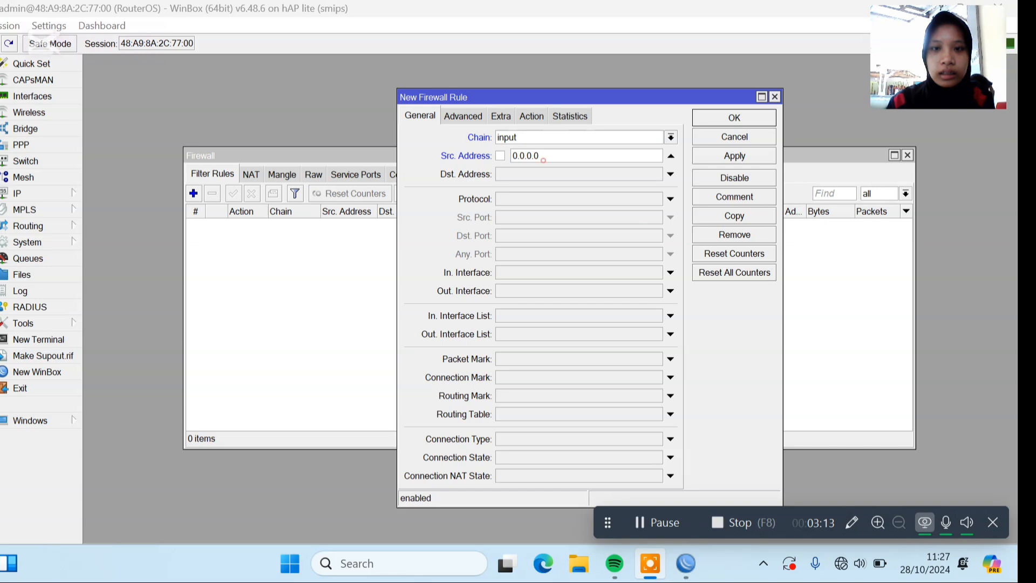
{"action": "left_click", "coordinate": [543, 160]}
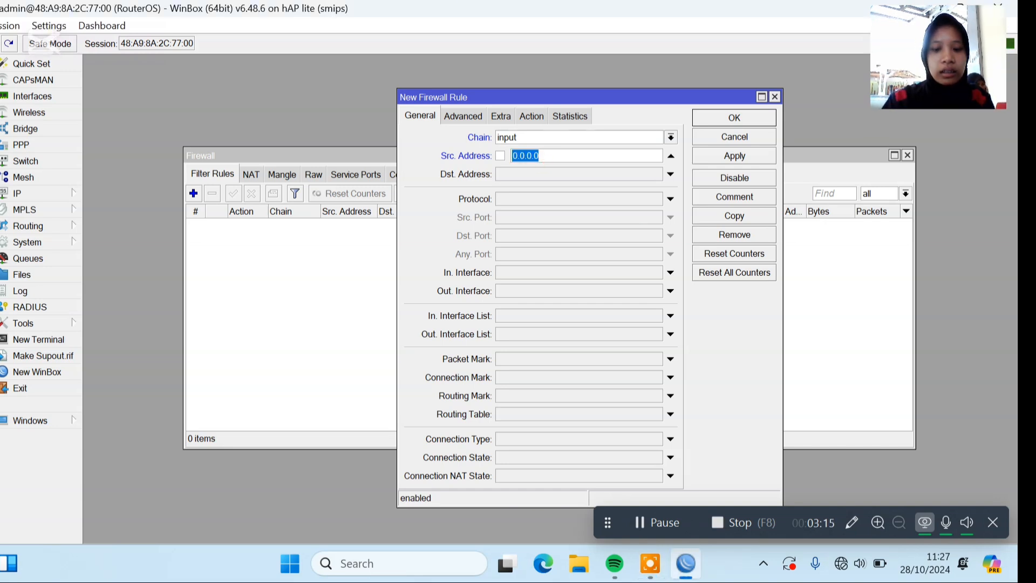
{"action": "type", "text": "192.1"}
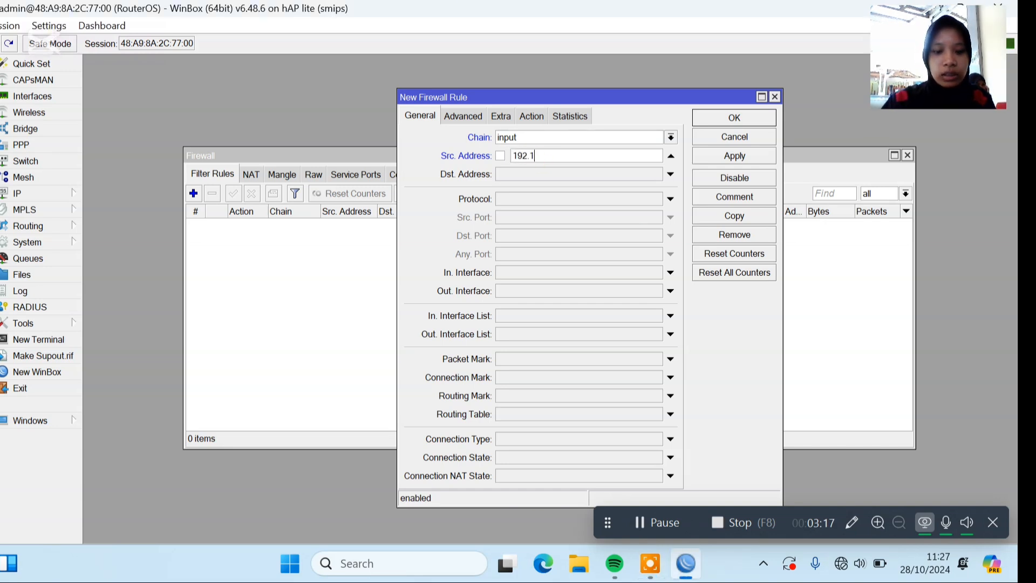
{"action": "type", "text": "68."}
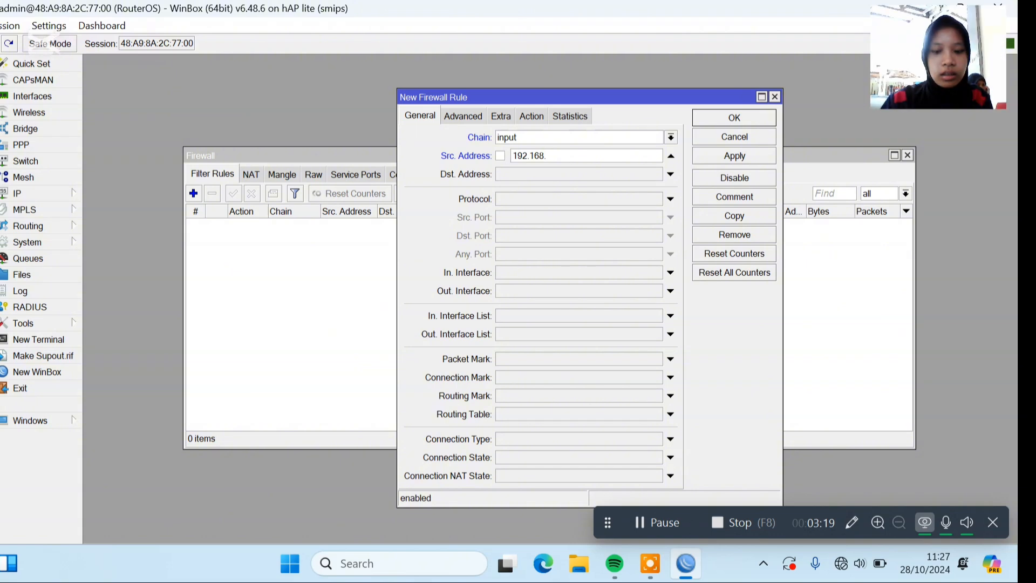
{"action": "type", "text": "100"}
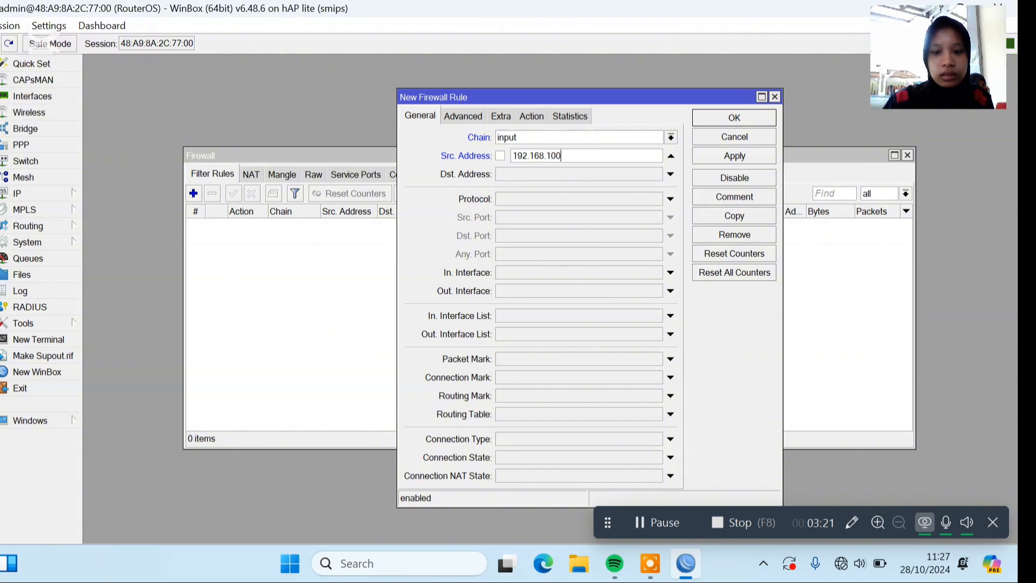
{"action": "type", "text": ".2"}
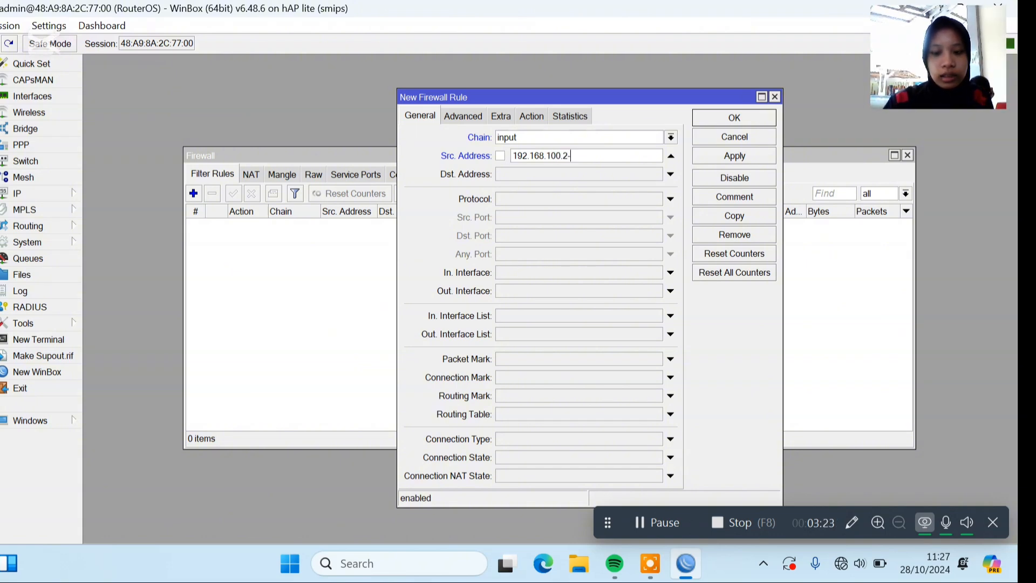
{"action": "type", "text": "-192"}
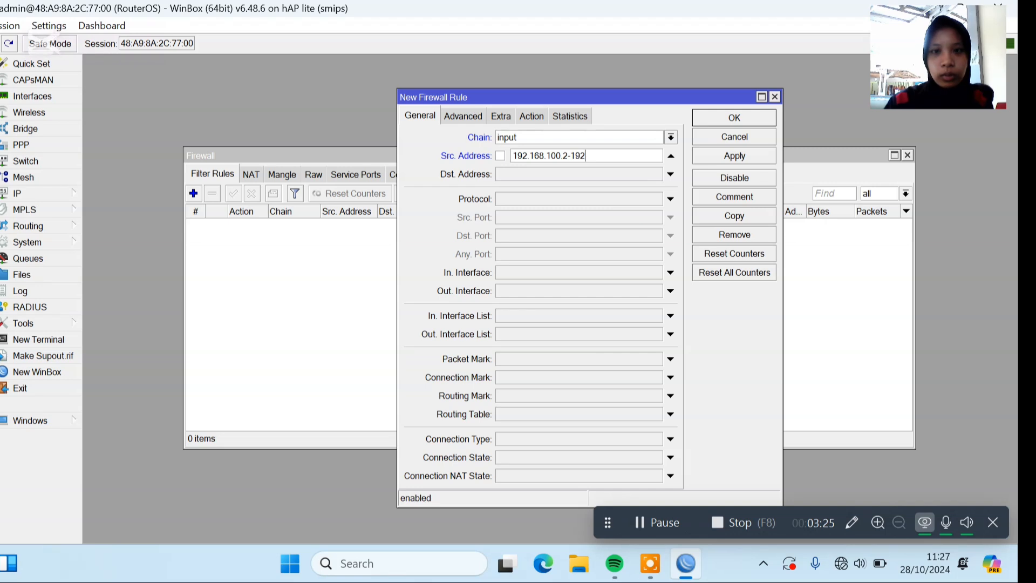
{"action": "type", "text": ".168"}
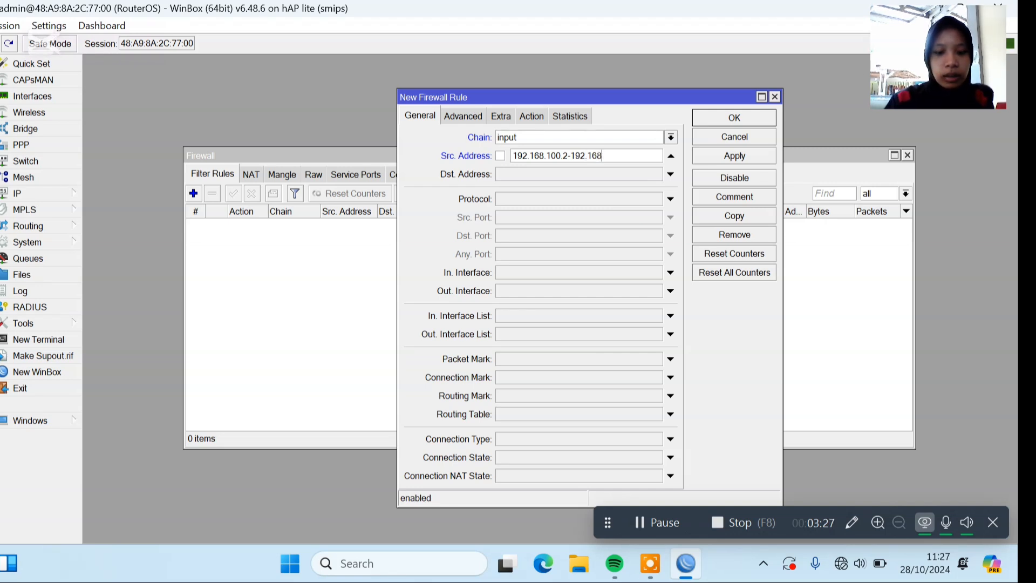
{"action": "type", "text": ".100"}
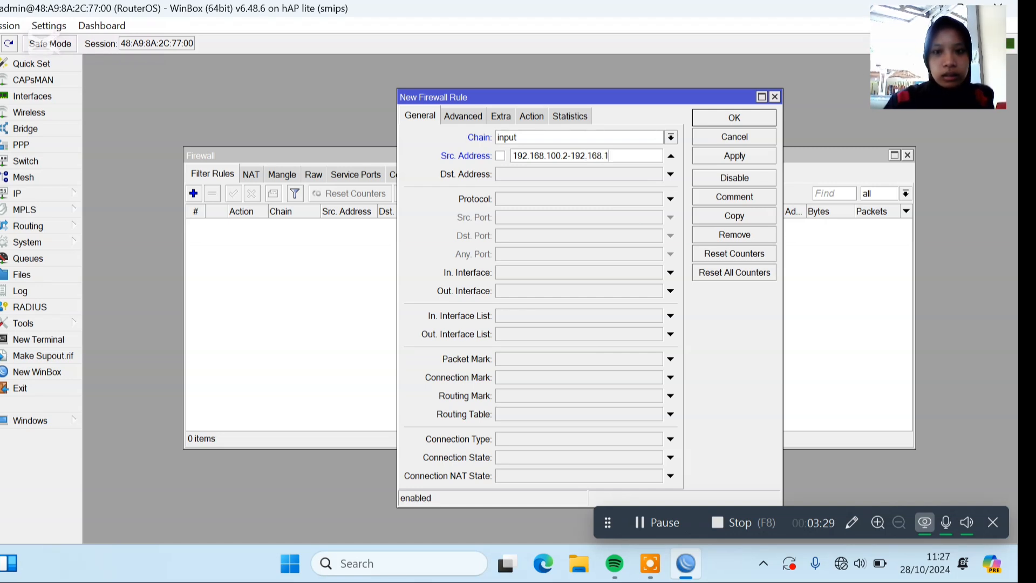
{"action": "type", "text": "."}
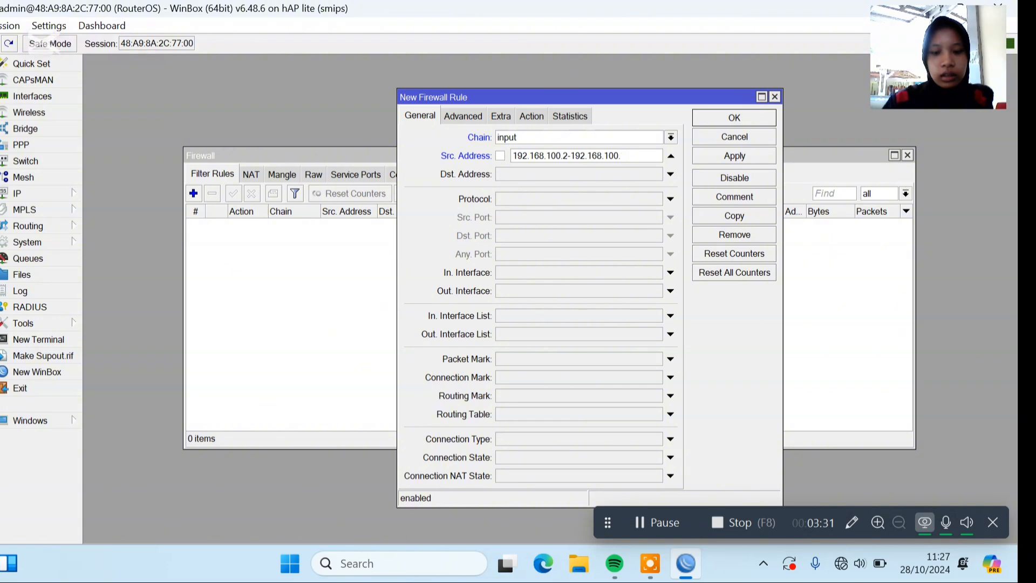
{"action": "type", "text": "50"}
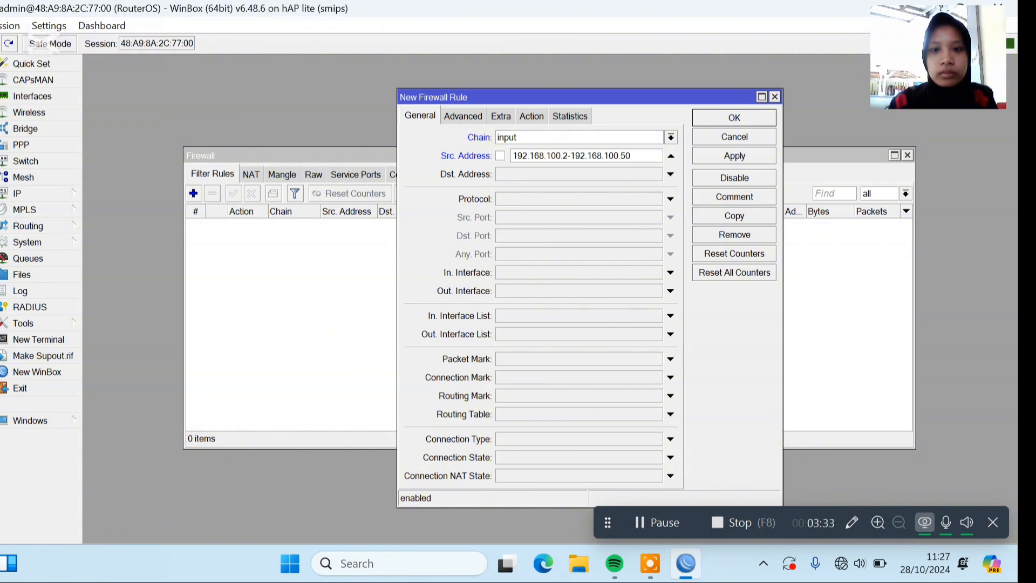
Set the filter rule's protocol to icmp and save the rule with its drop action.
{"action": "left_click", "coordinate": [671, 199]}
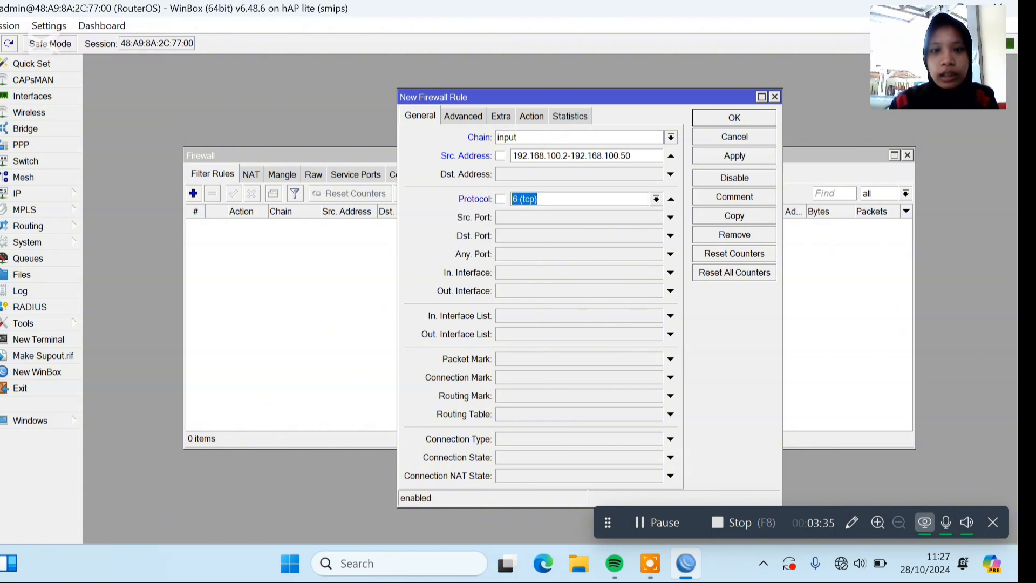
{"action": "left_click", "coordinate": [655, 198]}
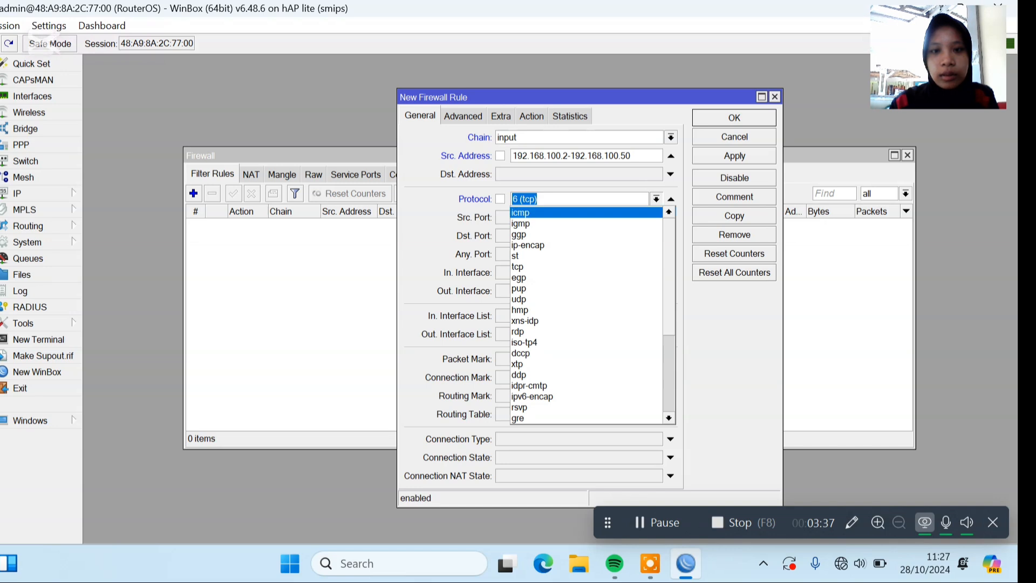
{"action": "left_click", "coordinate": [642, 212]}
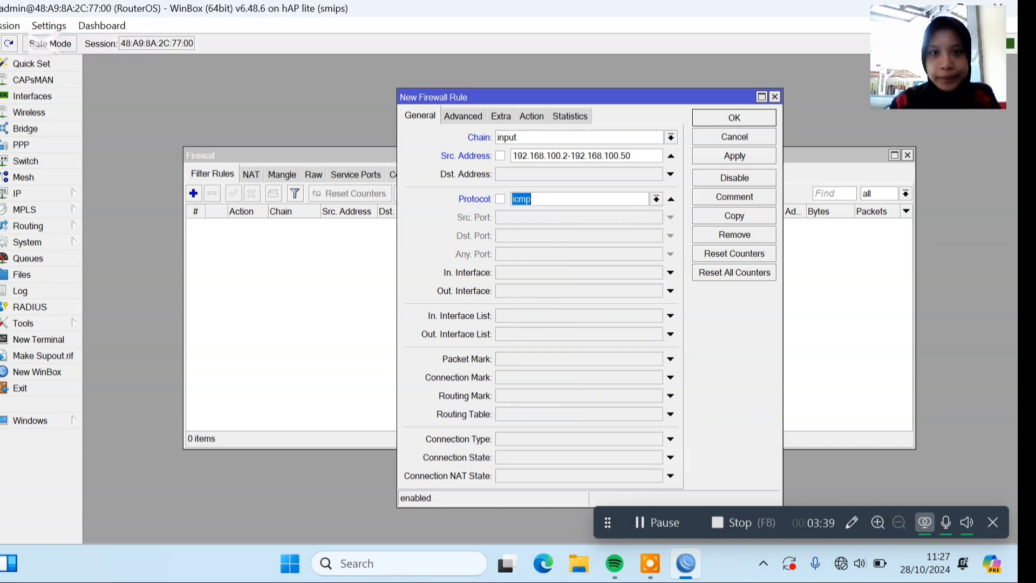
{"action": "left_click", "coordinate": [531, 115]}
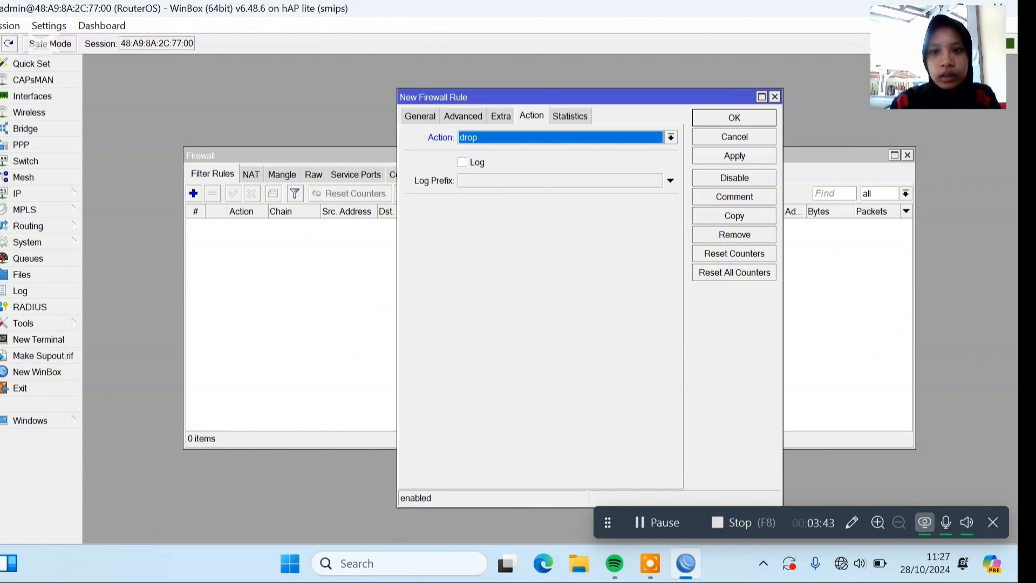
{"action": "left_click", "coordinate": [754, 118]}
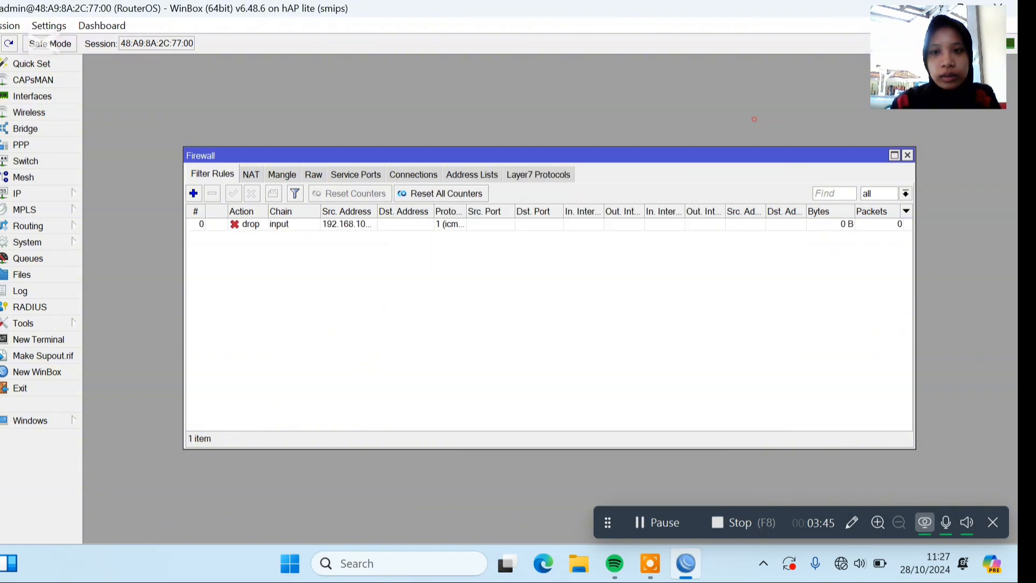
{"action": "left_click", "coordinate": [657, 523]}
{"action": "left_click", "coordinate": [349, 224]}
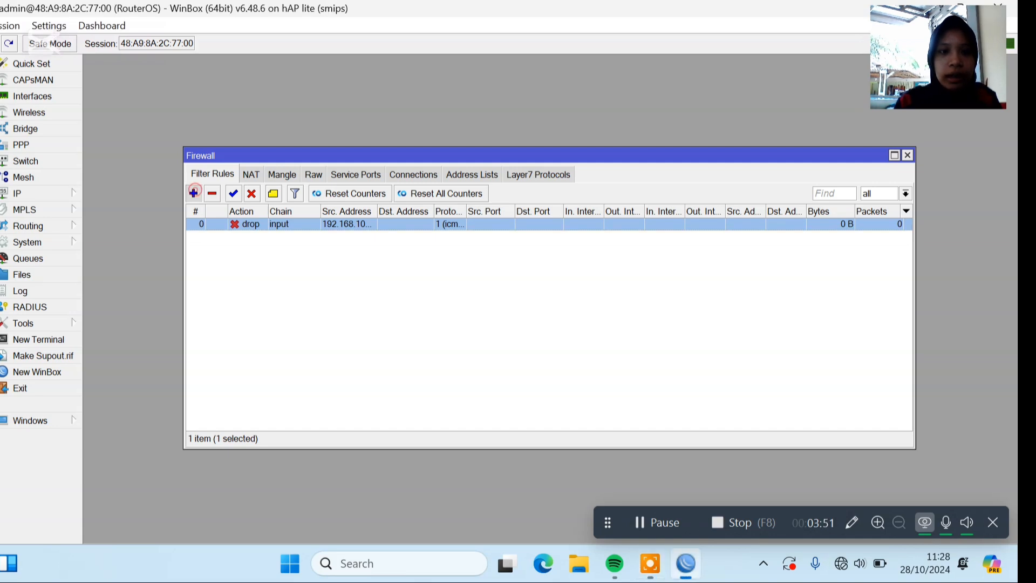
Create a new filter rule on the forward chain that matches the content linux.org.
{"action": "left_click", "coordinate": [193, 193]}
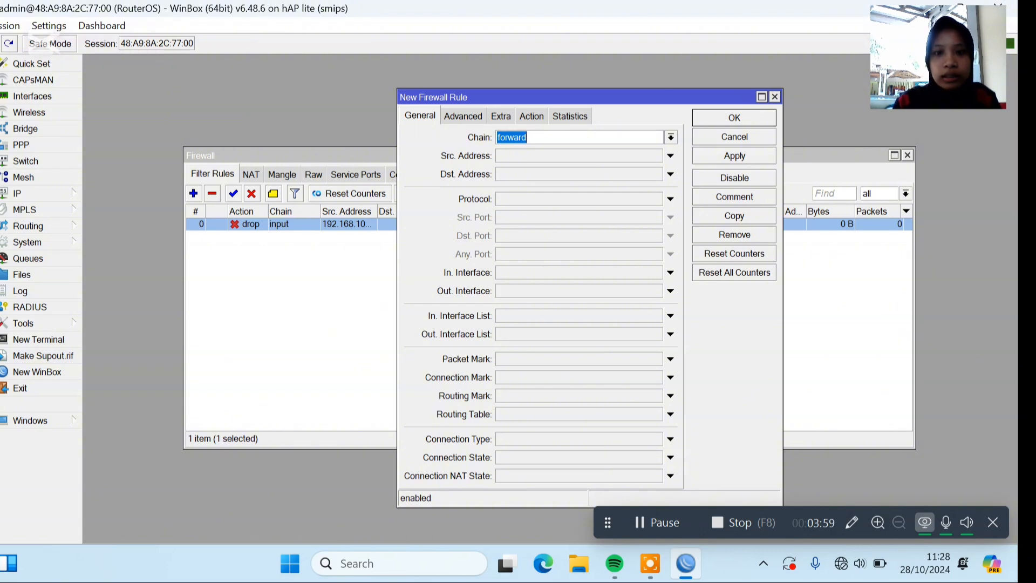
{"action": "left_click", "coordinate": [464, 116]}
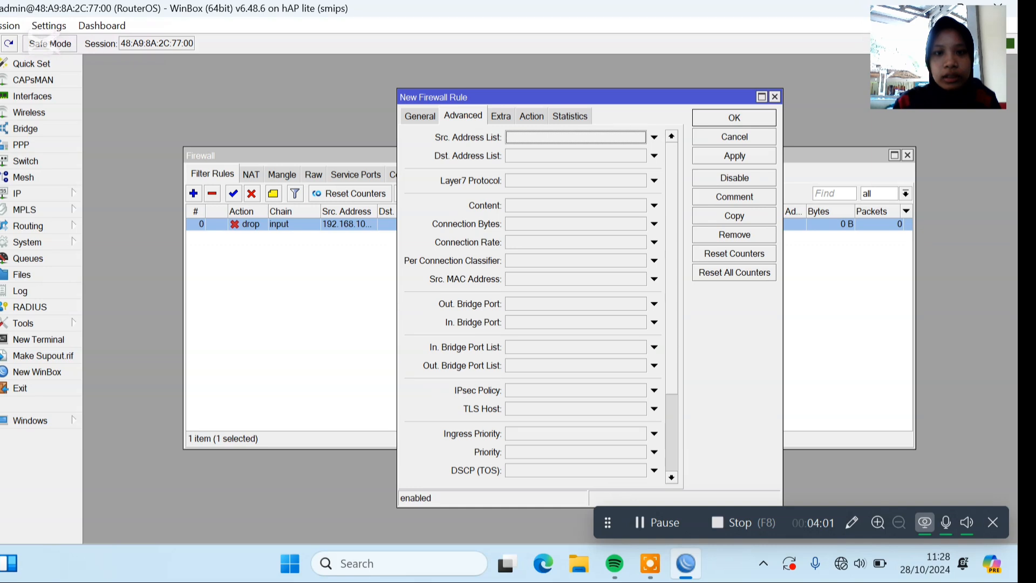
{"action": "left_click", "coordinate": [527, 204]}
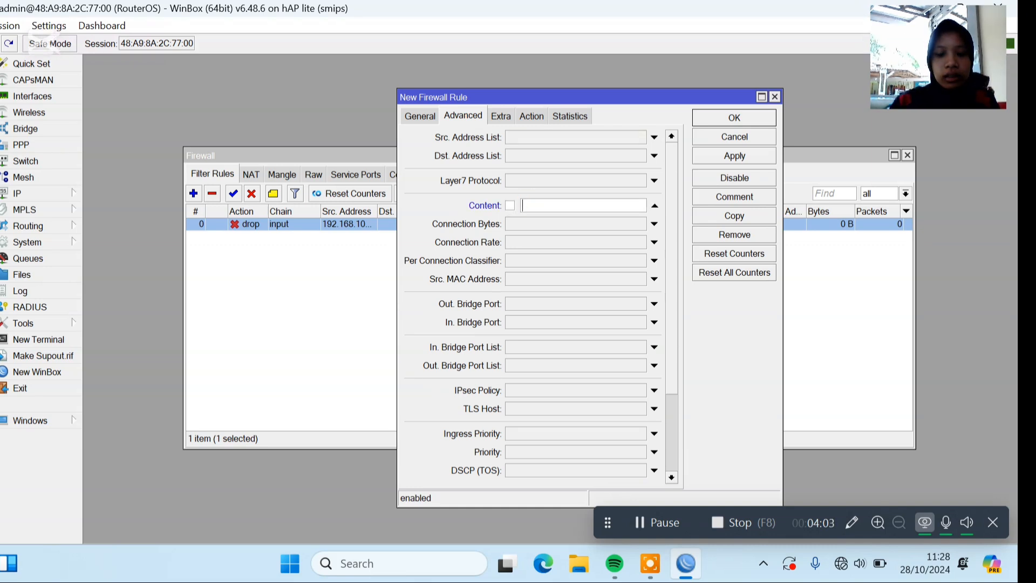
{"action": "type", "text": "lin"}
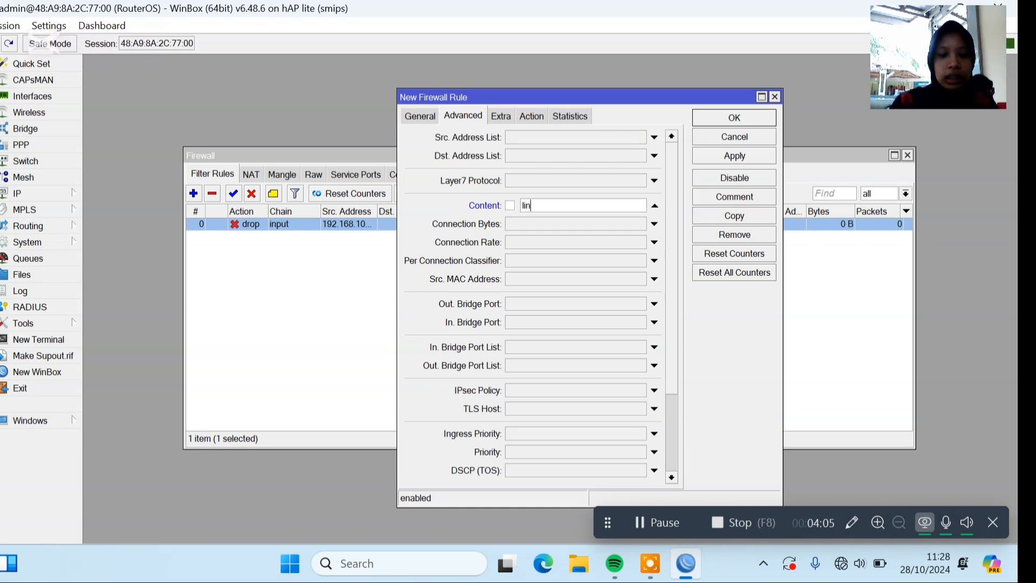
{"action": "type", "text": "ux."}
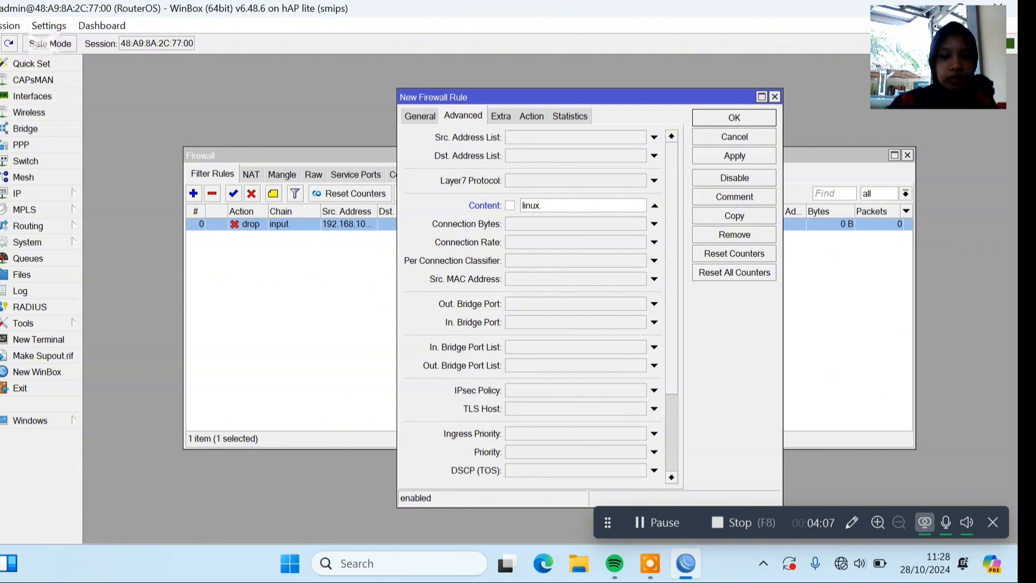
{"action": "type", "text": "org"}
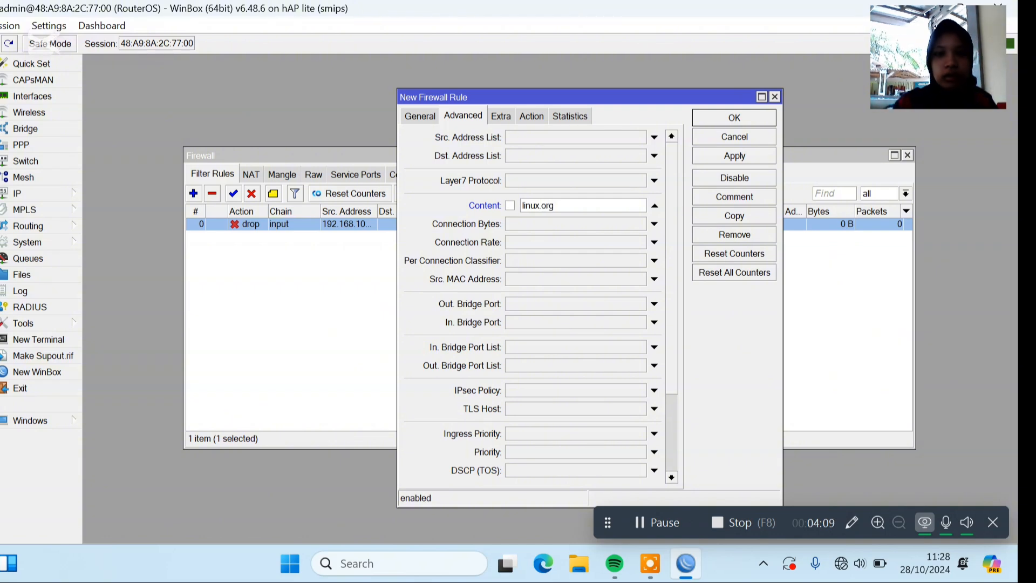
Set the linux.org rule's action to drop, check its general settings and apply the rule.
{"action": "left_click", "coordinate": [533, 115]}
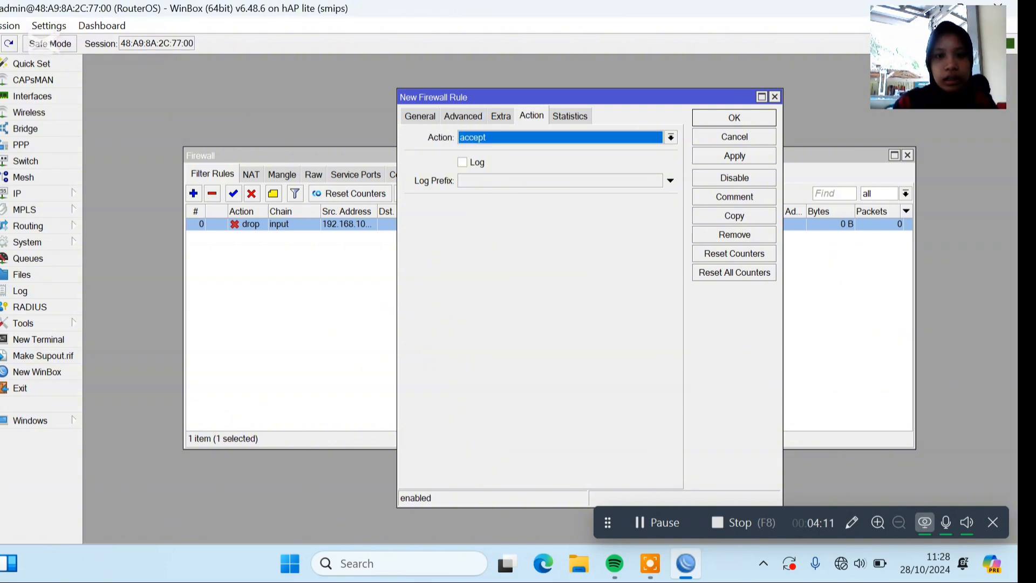
{"action": "left_click", "coordinate": [541, 137]}
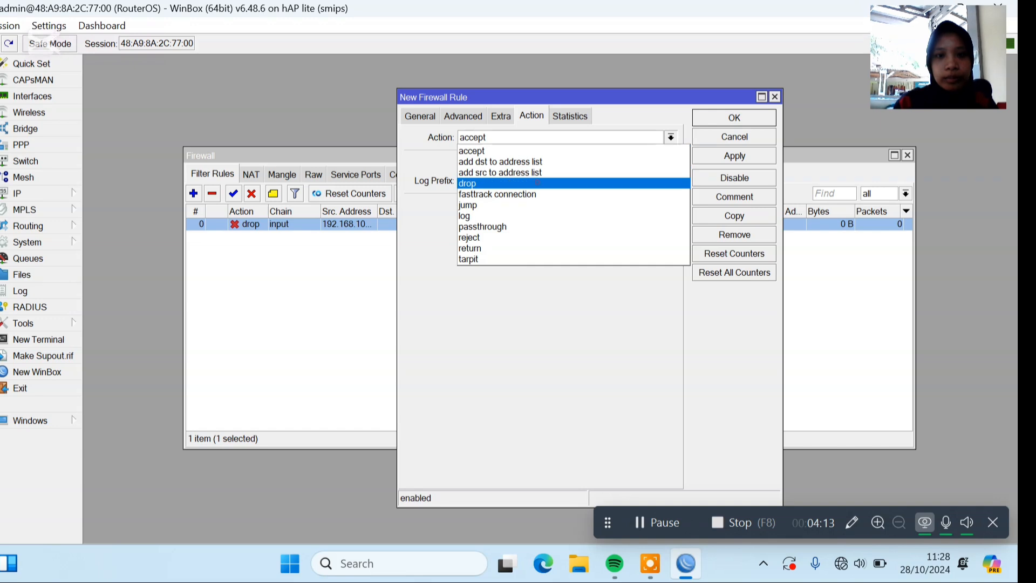
{"action": "left_click", "coordinate": [537, 184]}
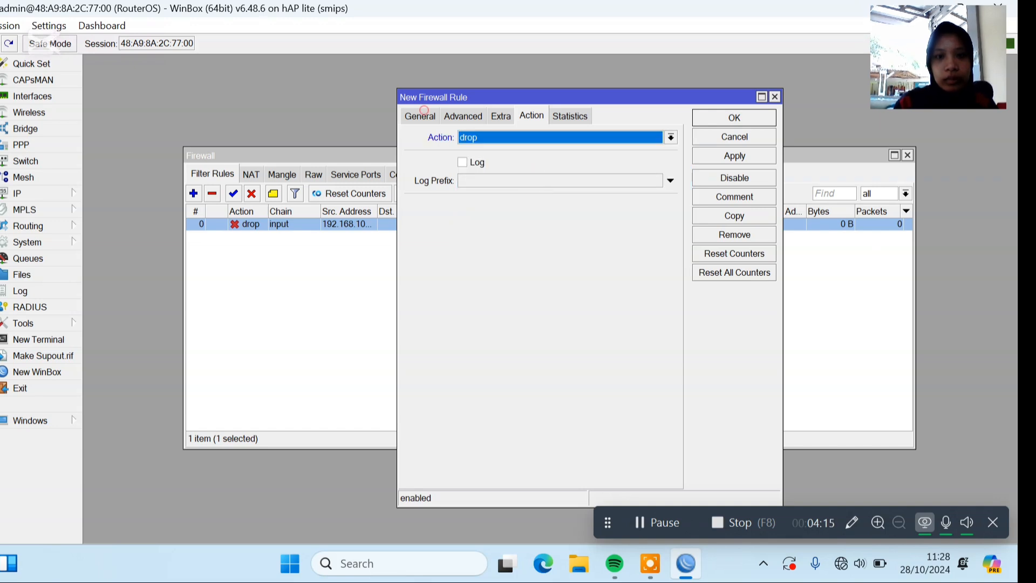
{"action": "left_click", "coordinate": [421, 115]}
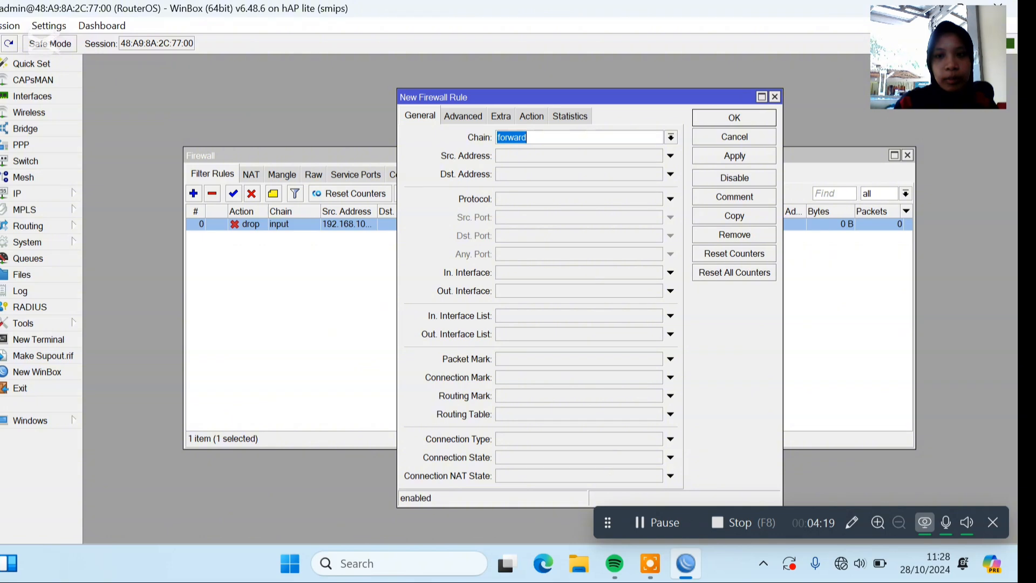
{"action": "left_click", "coordinate": [734, 156]}
Copy the linux.org drop rule, change the copy's content match to .mp3 and apply it.
{"action": "left_click", "coordinate": [734, 216]}
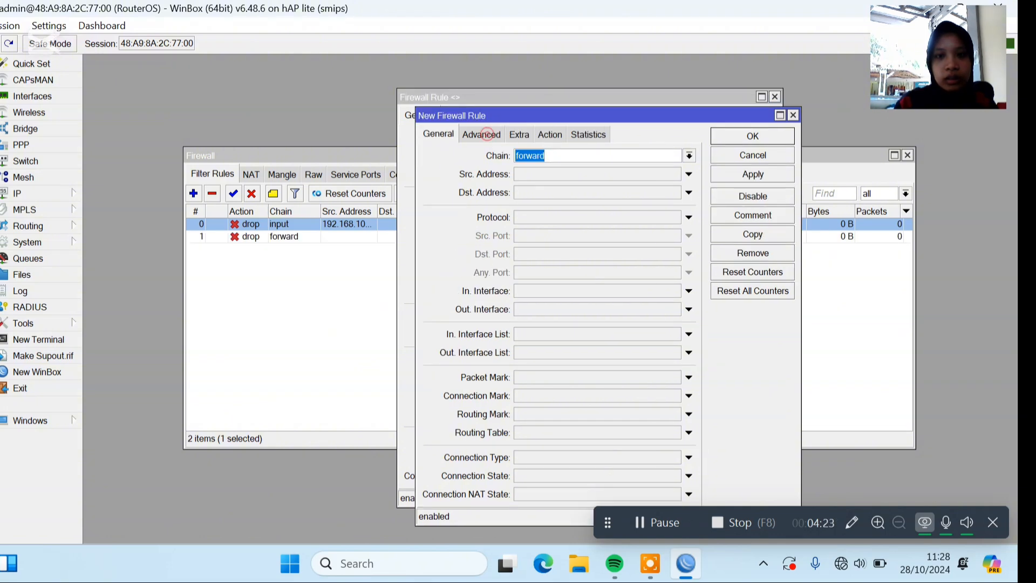
{"action": "left_click", "coordinate": [485, 134]}
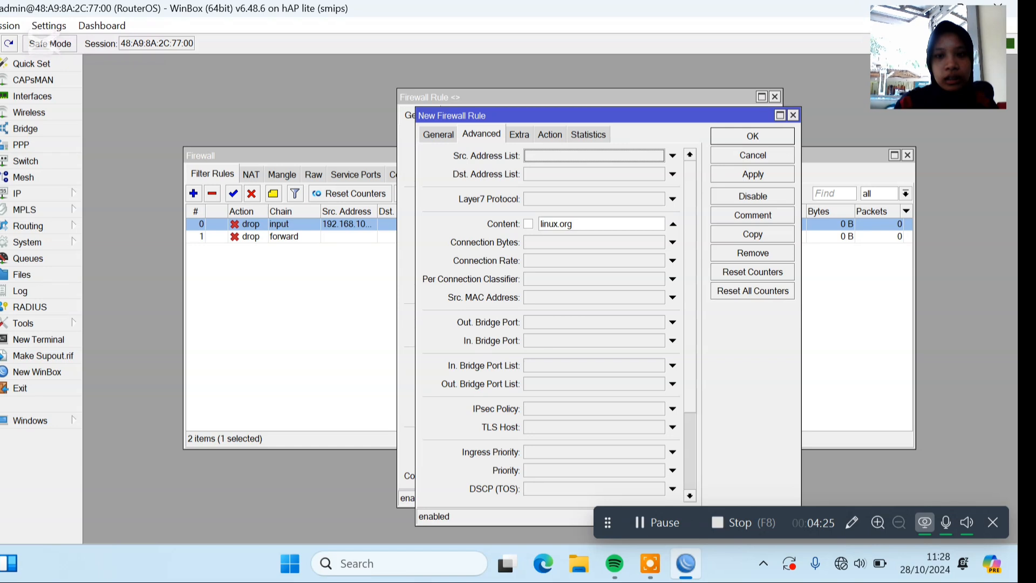
{"action": "double_click", "coordinate": [644, 222]}
{"action": "key", "text": "BackSpace"}
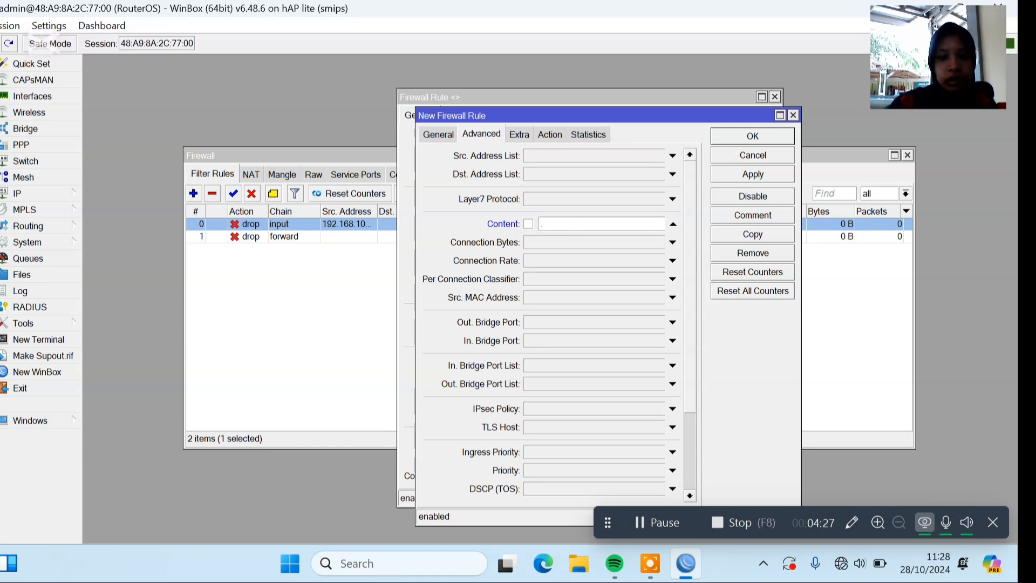
{"action": "type", "text": ".mpk"}
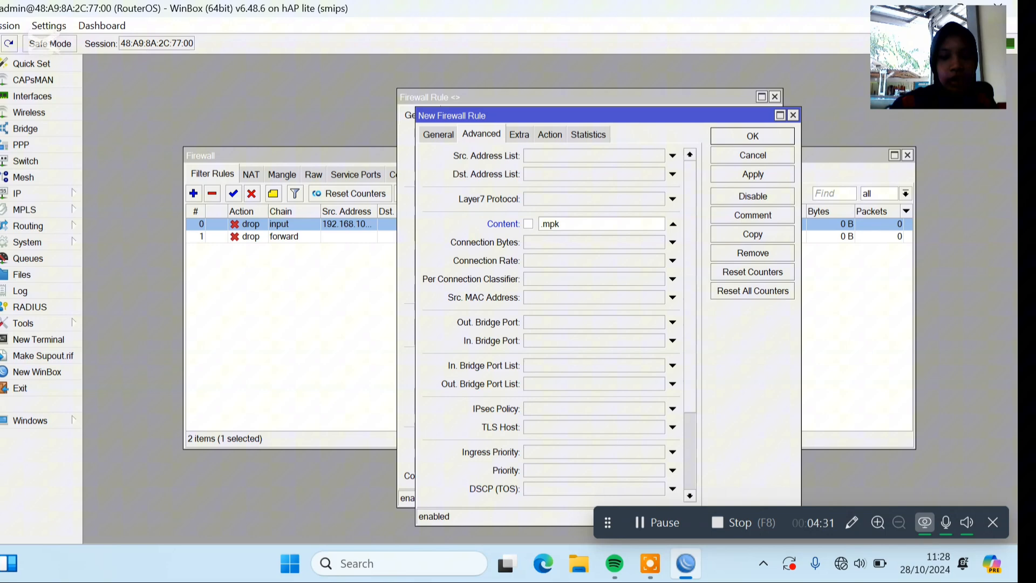
{"action": "key", "text": "BackSpace"}
{"action": "type", "text": "3"}
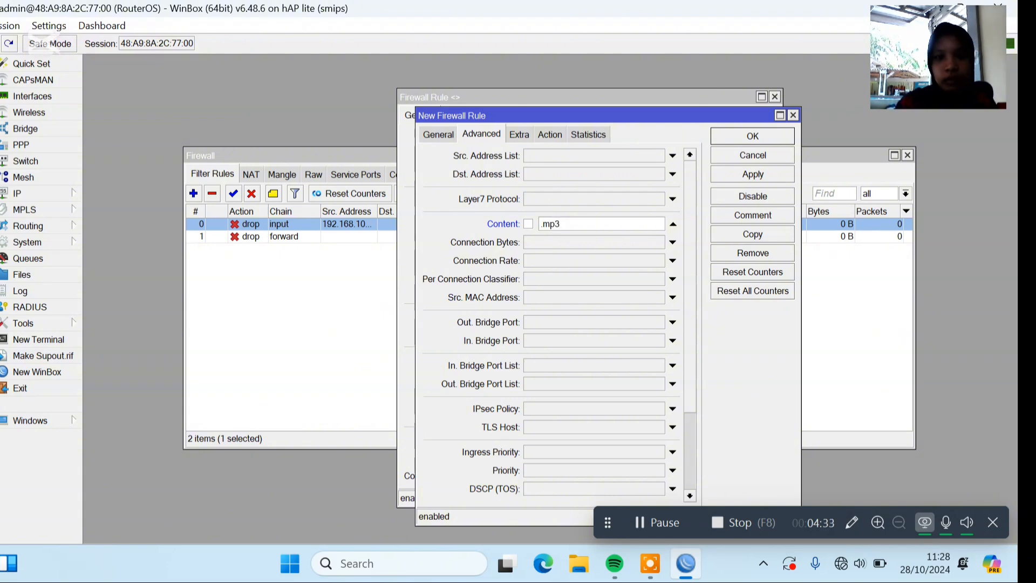
{"action": "left_click", "coordinate": [737, 174]}
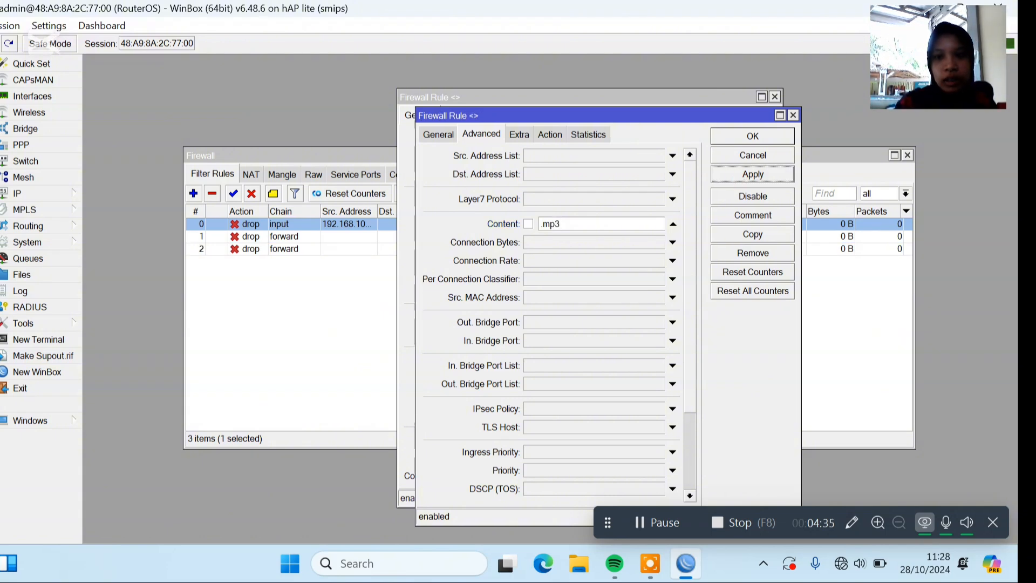
Copy the .mp3 rule with its content match changed to .mkv, save it and close all open rule windows.
{"action": "left_click", "coordinate": [756, 234]}
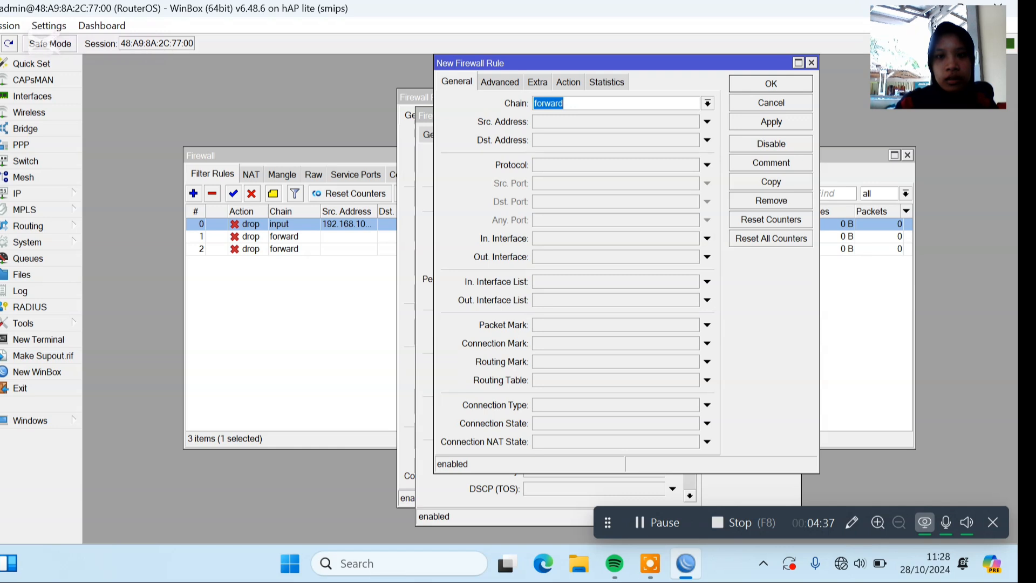
{"action": "left_click", "coordinate": [510, 80]}
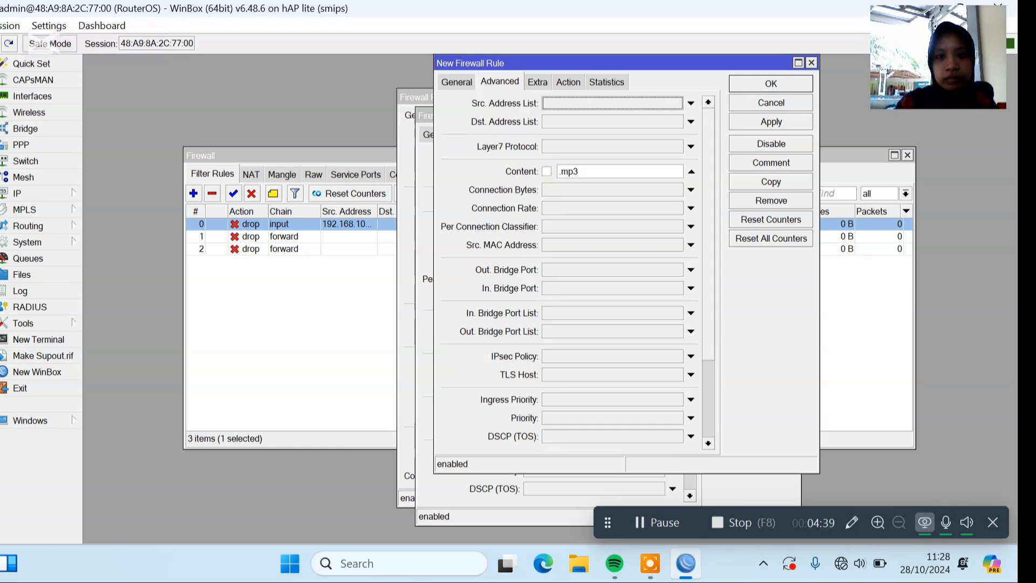
{"action": "key", "text": "BackSpace"}
{"action": "key", "text": "BackSpace"}
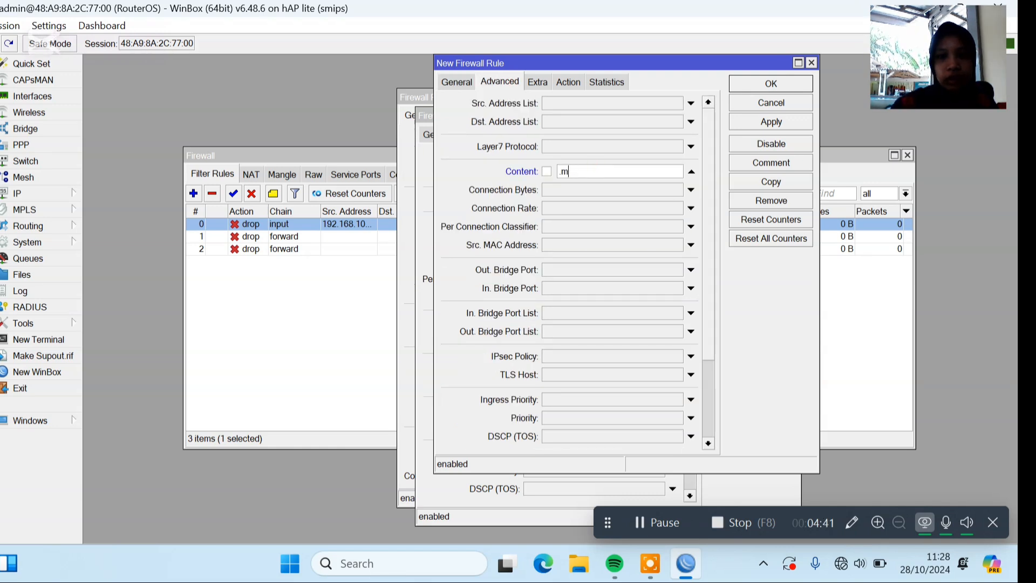
{"action": "type", "text": "kv"}
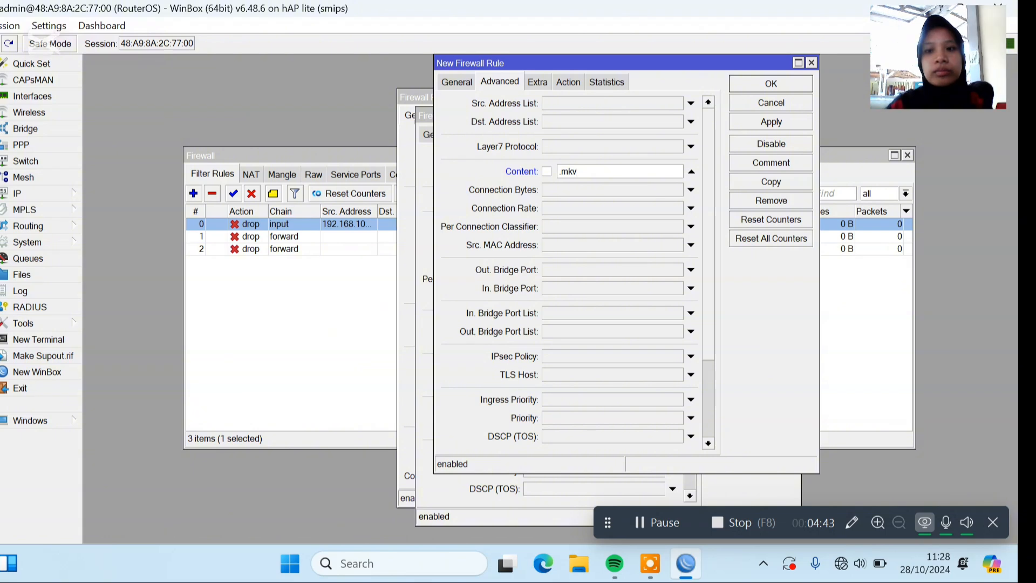
{"action": "left_click", "coordinate": [779, 80]}
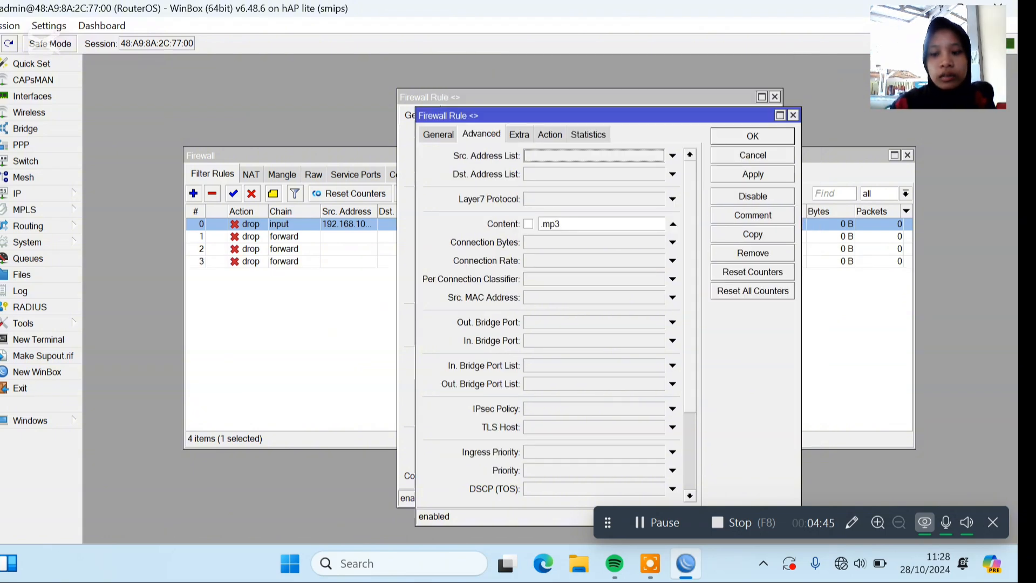
{"action": "left_click", "coordinate": [753, 136]}
{"action": "left_click", "coordinate": [735, 118]}
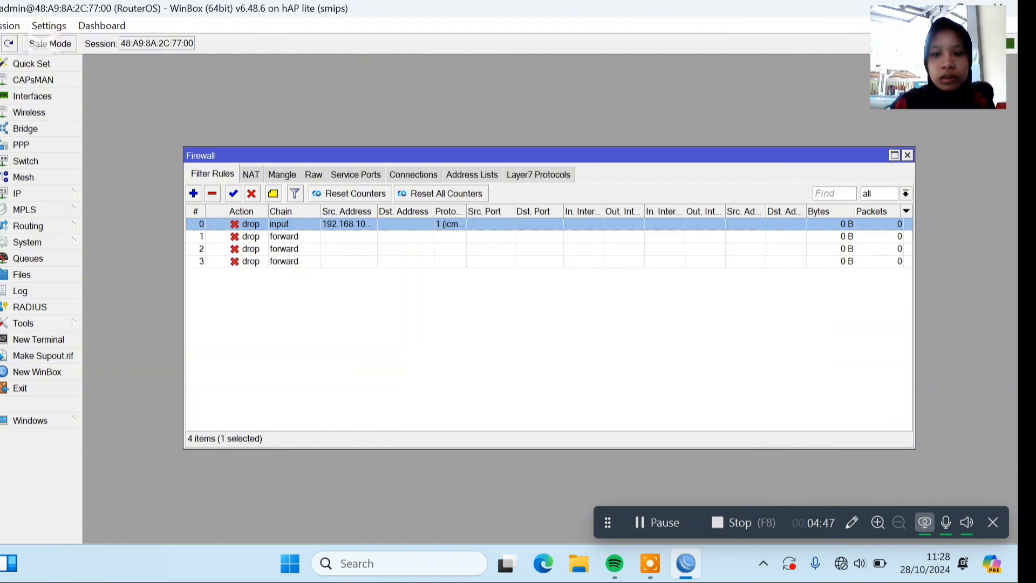
{"action": "left_click", "coordinate": [657, 523]}
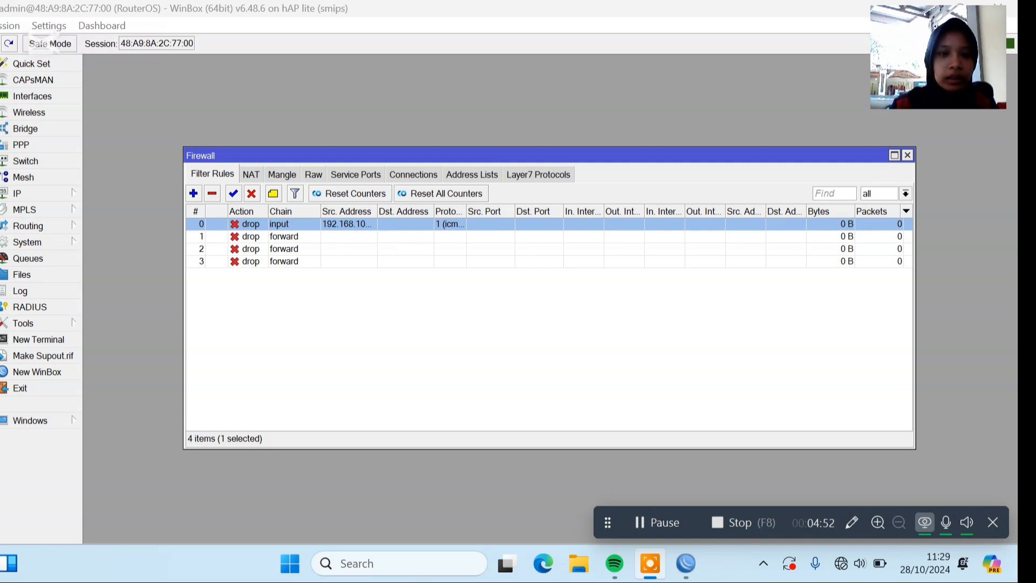
Create a new firewall filter rule on the input chain with its action set to log.
{"action": "left_click", "coordinate": [194, 193]}
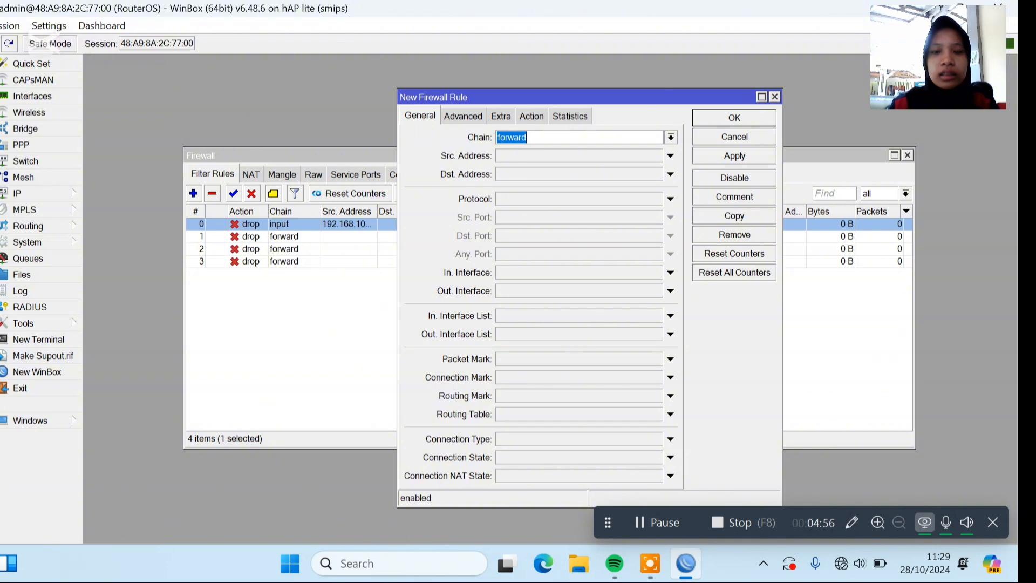
{"action": "left_click", "coordinate": [674, 137]}
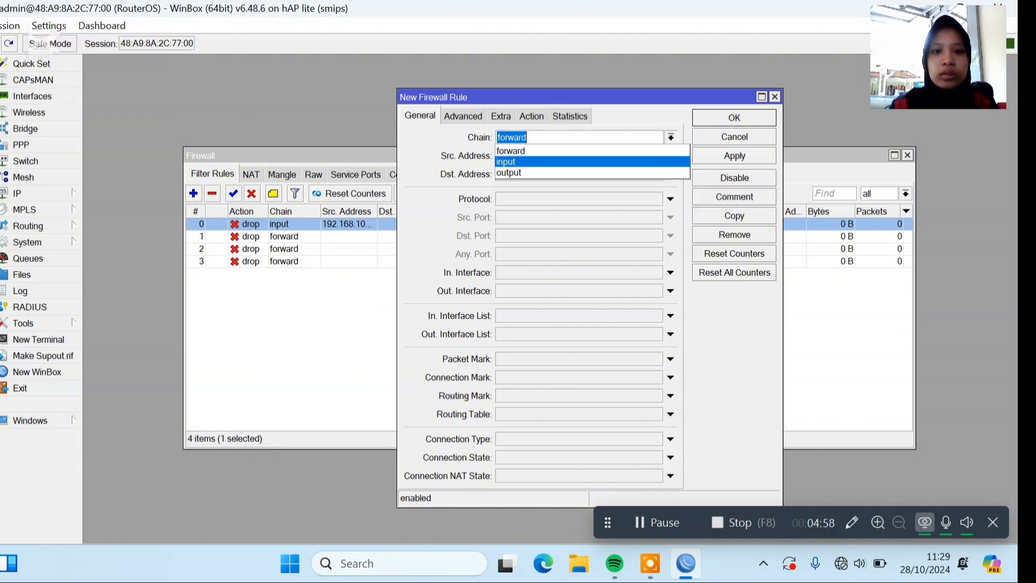
{"action": "left_click", "coordinate": [659, 155]}
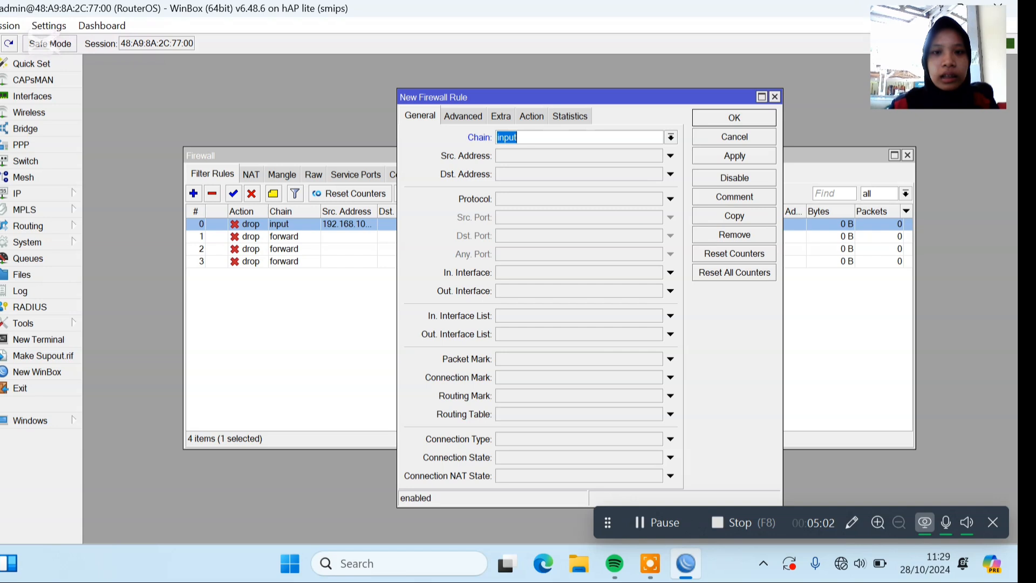
{"action": "left_click", "coordinate": [532, 115]}
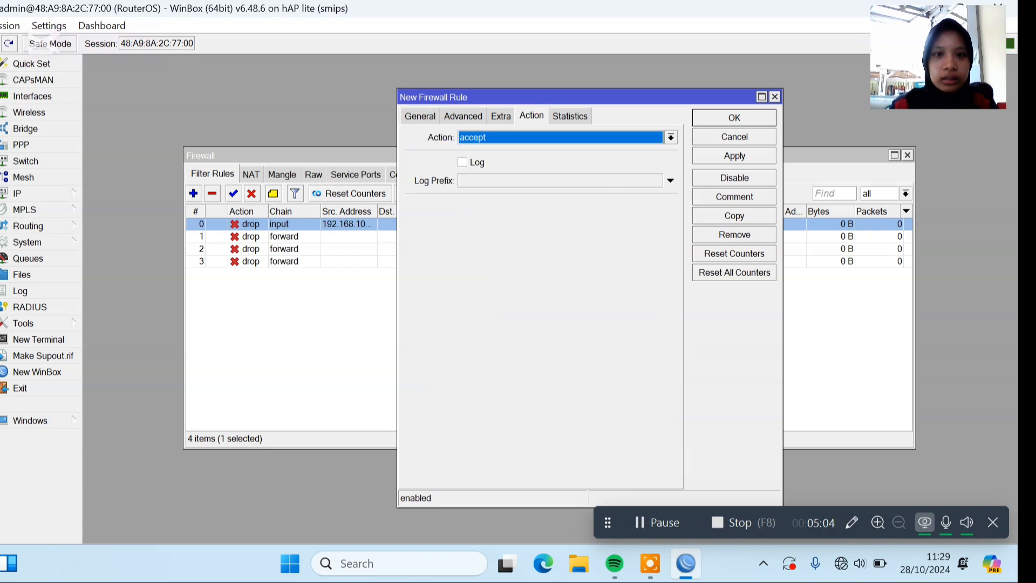
{"action": "left_click", "coordinate": [671, 138]}
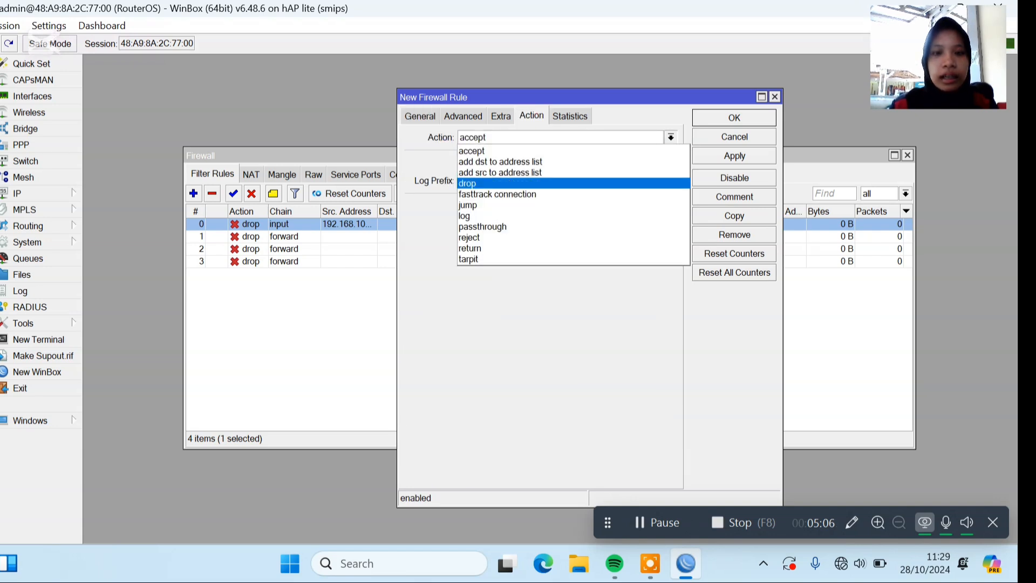
{"action": "key", "text": "Down"}
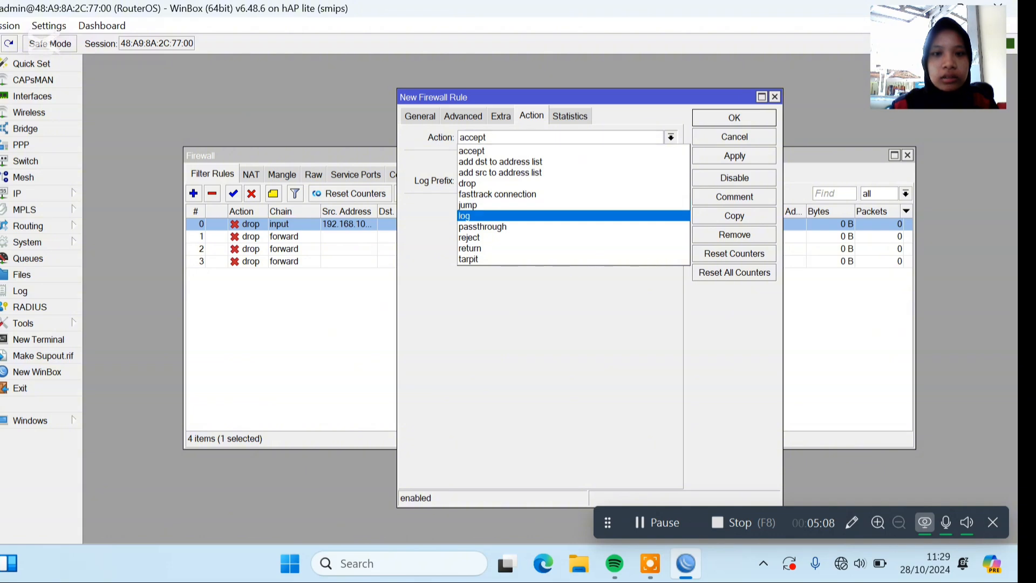
{"action": "left_click", "coordinate": [541, 215]}
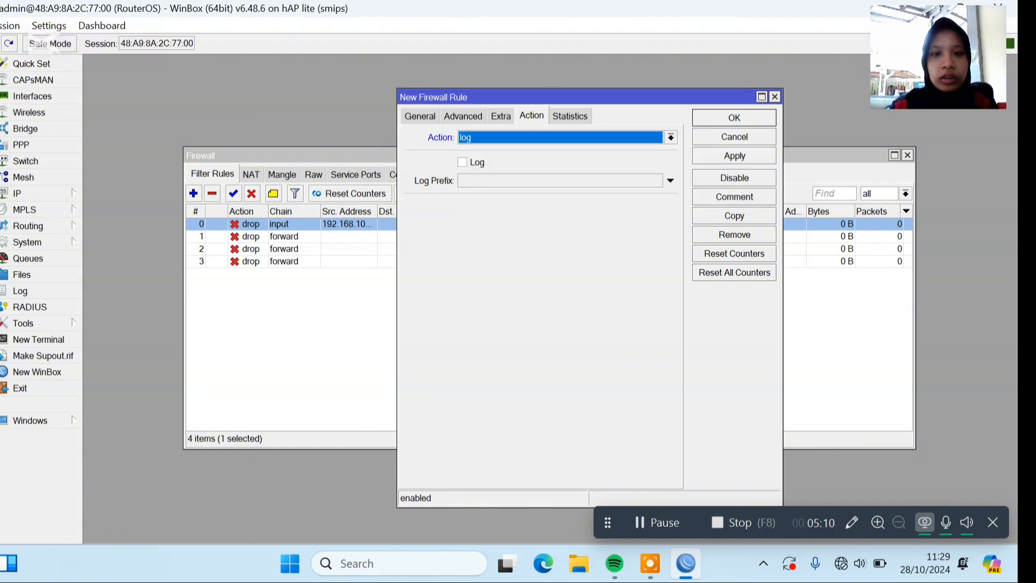
Enable logging on the new input rule with the log prefix akses-ke-router and save the rule.
{"action": "left_click", "coordinate": [462, 161]}
{"action": "left_click", "coordinate": [485, 180]}
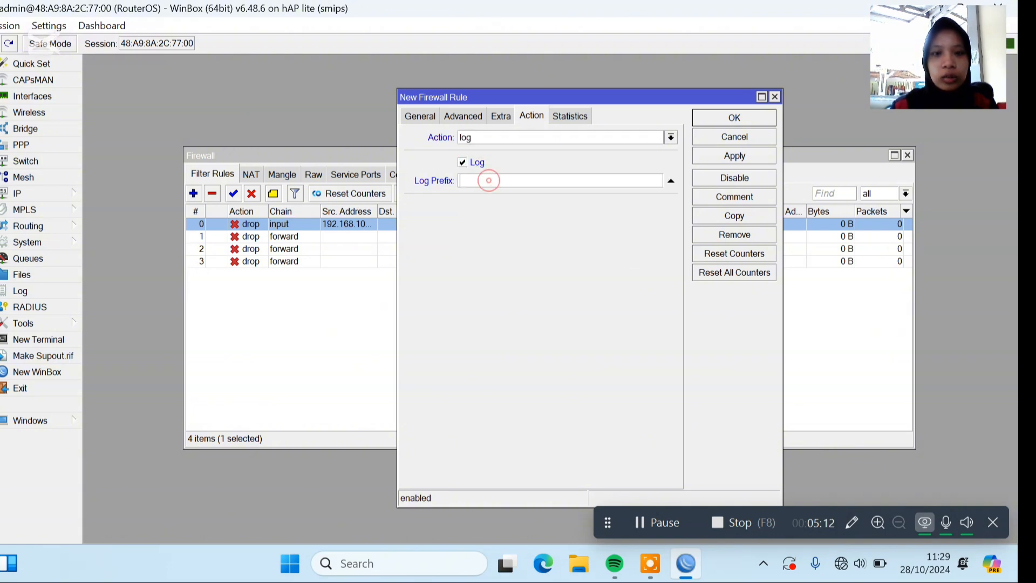
{"action": "type", "text": "akses"}
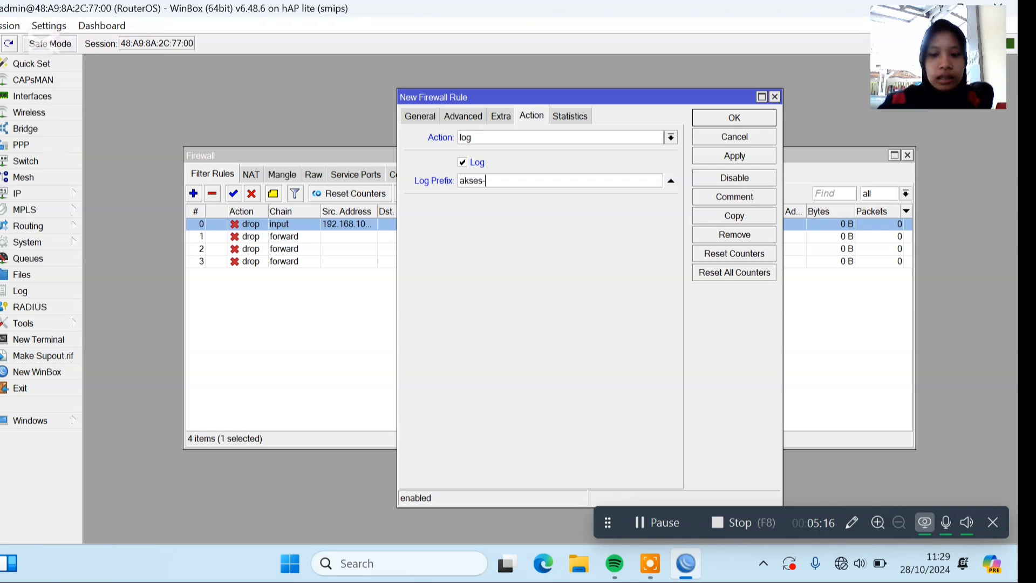
{"action": "type", "text": "-ke-"}
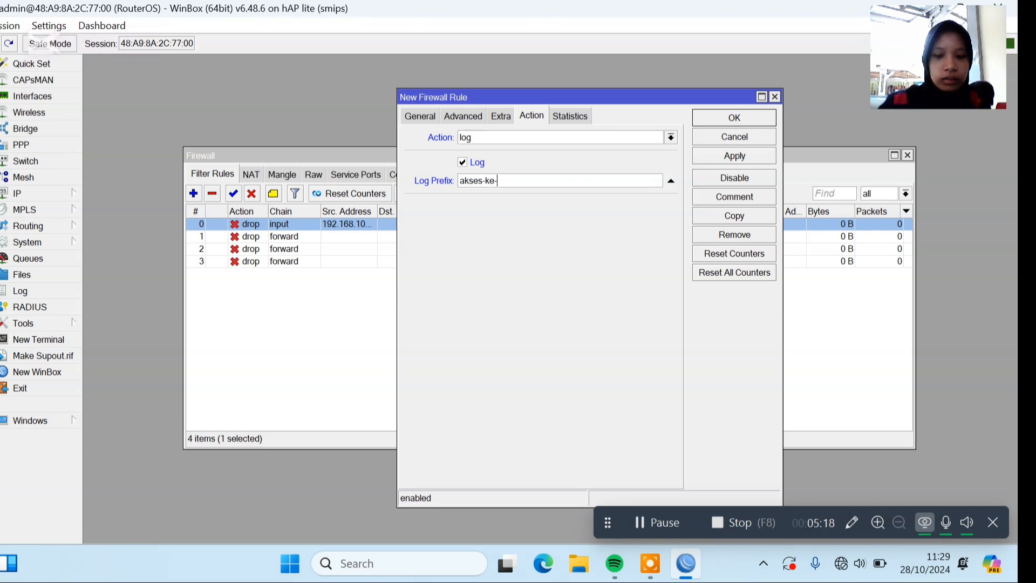
{"action": "type", "text": "rou"}
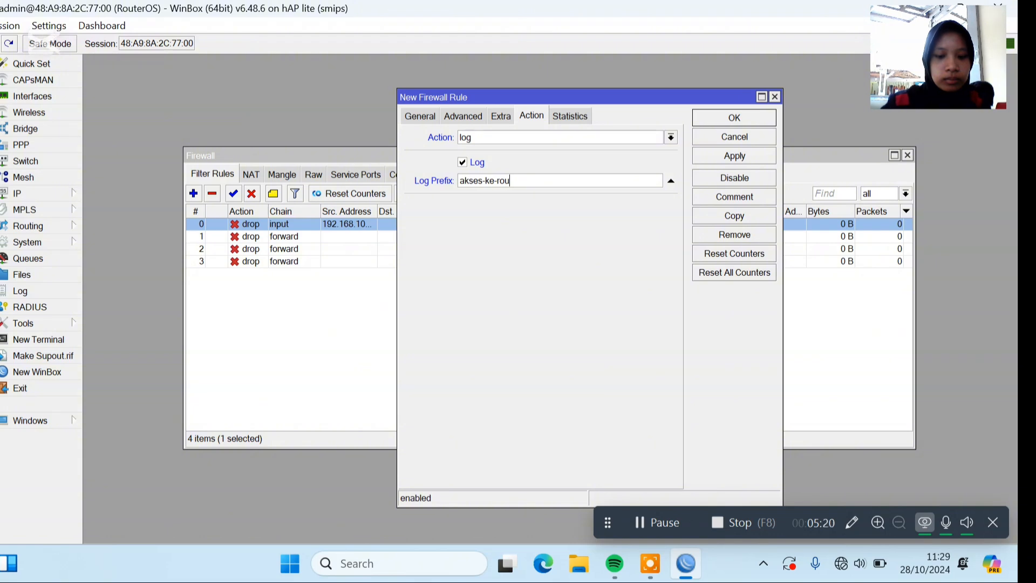
{"action": "type", "text": "ter"}
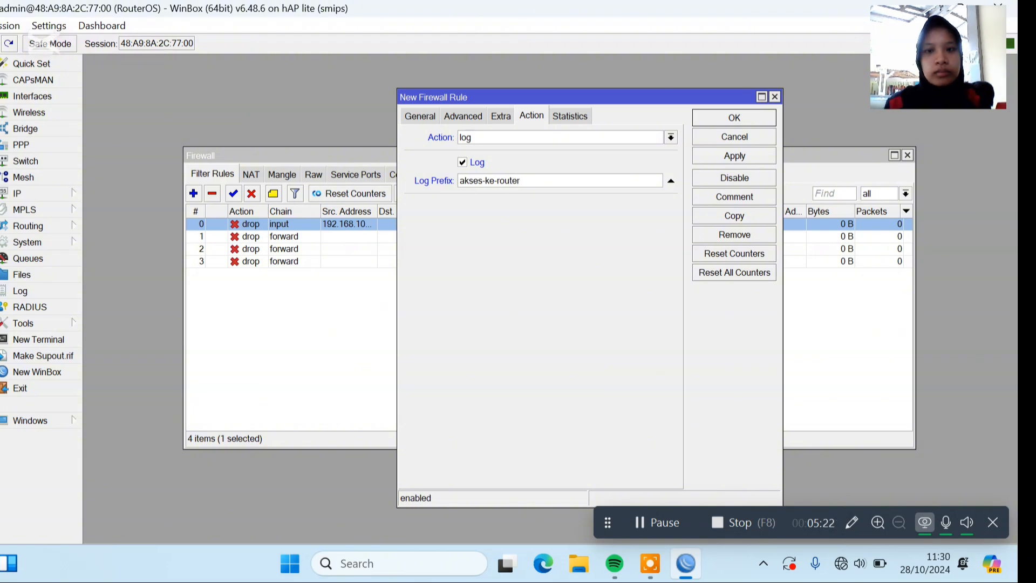
{"action": "left_click", "coordinate": [711, 116]}
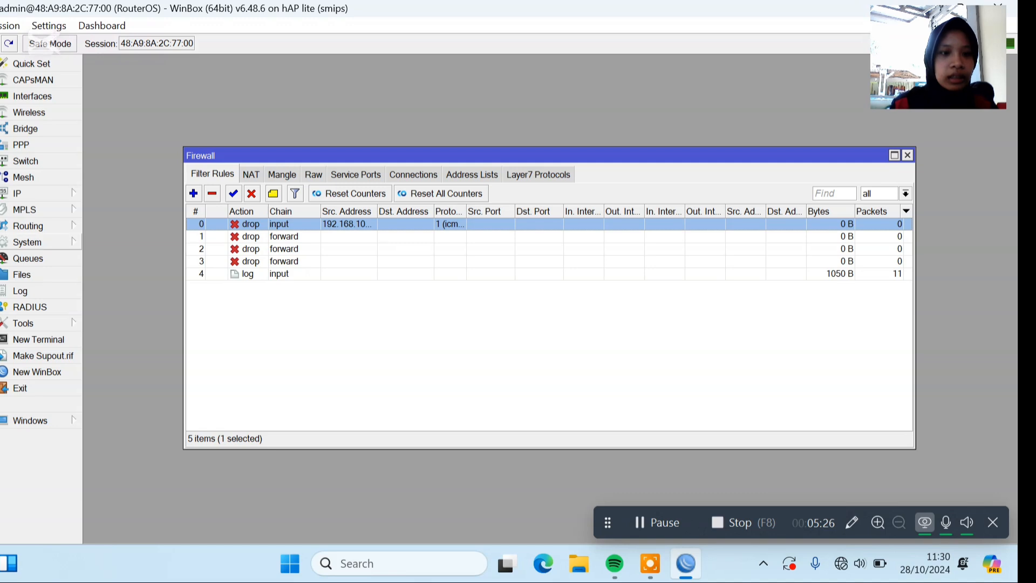
Start a new system logging rule with the prefix akses-ke-router.
{"action": "left_click", "coordinate": [54, 241]}
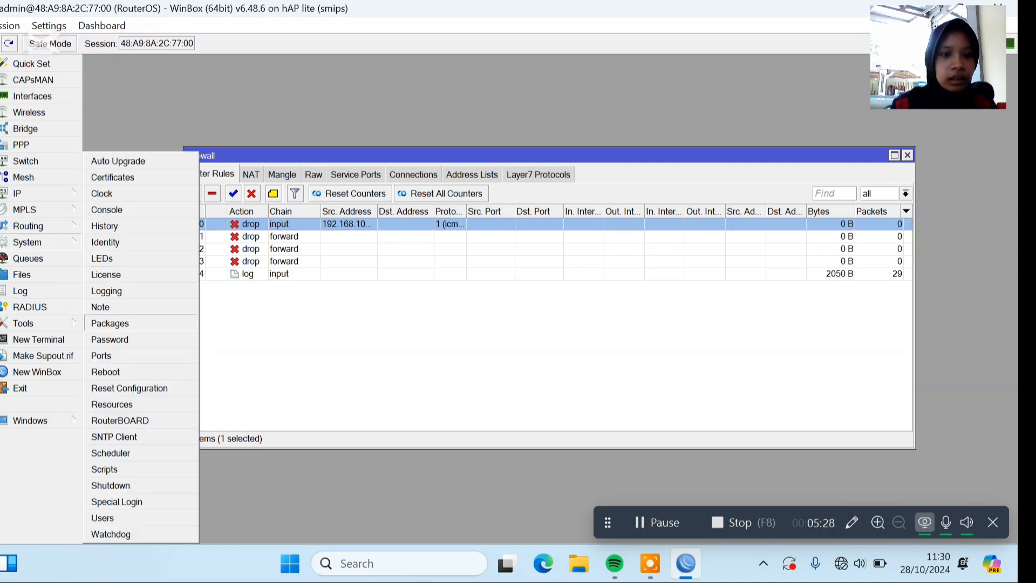
{"action": "left_click", "coordinate": [151, 291]}
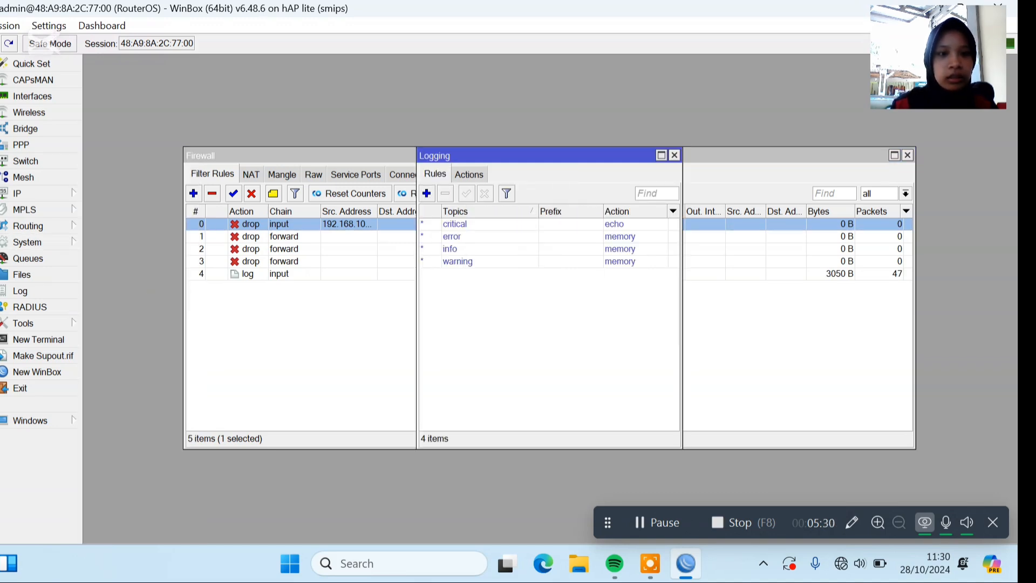
{"action": "left_click", "coordinate": [426, 193]}
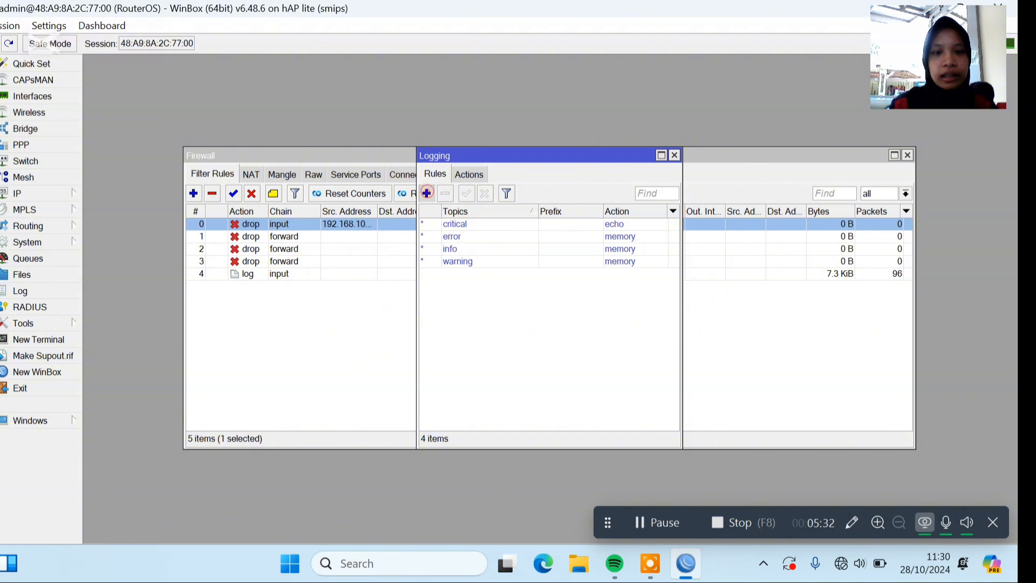
{"action": "left_click", "coordinate": [536, 282]}
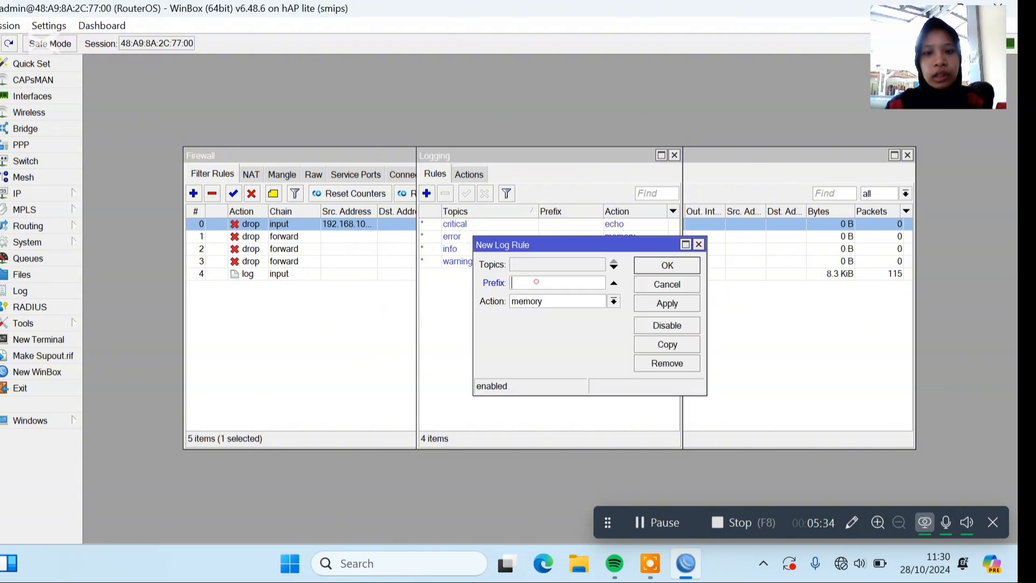
{"action": "type", "text": "akses"}
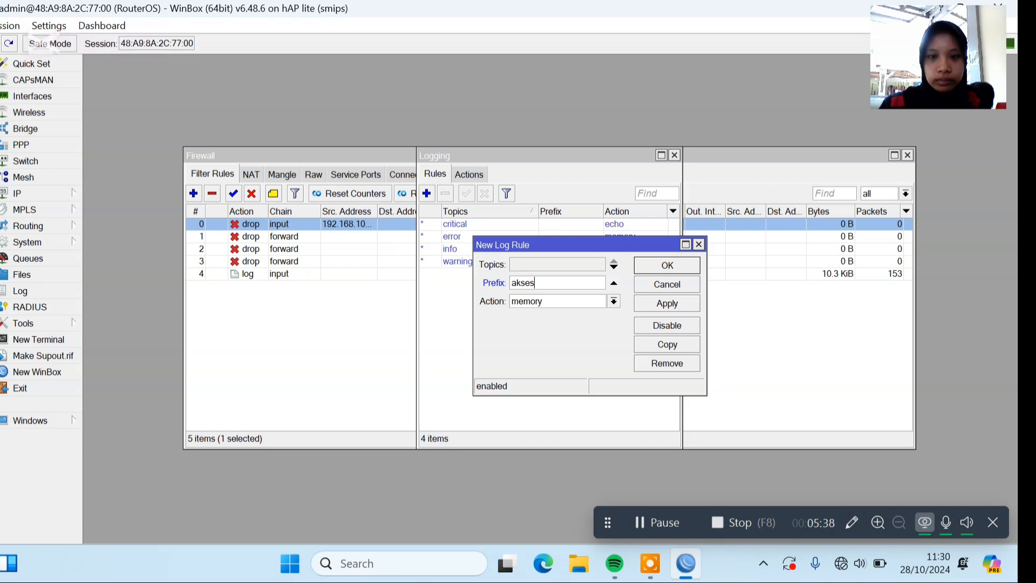
{"action": "type", "text": "-ke-"}
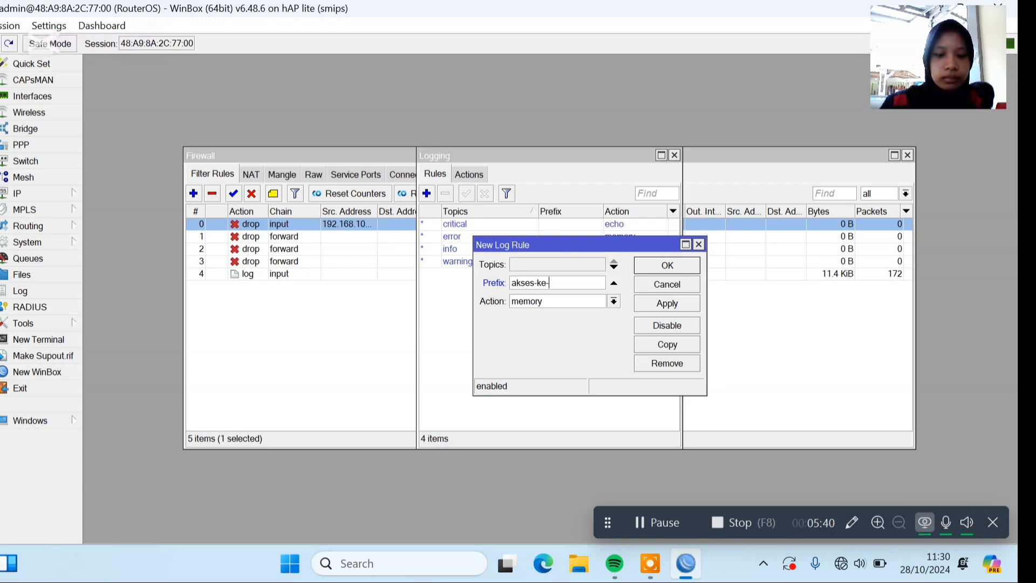
{"action": "type", "text": "rou"}
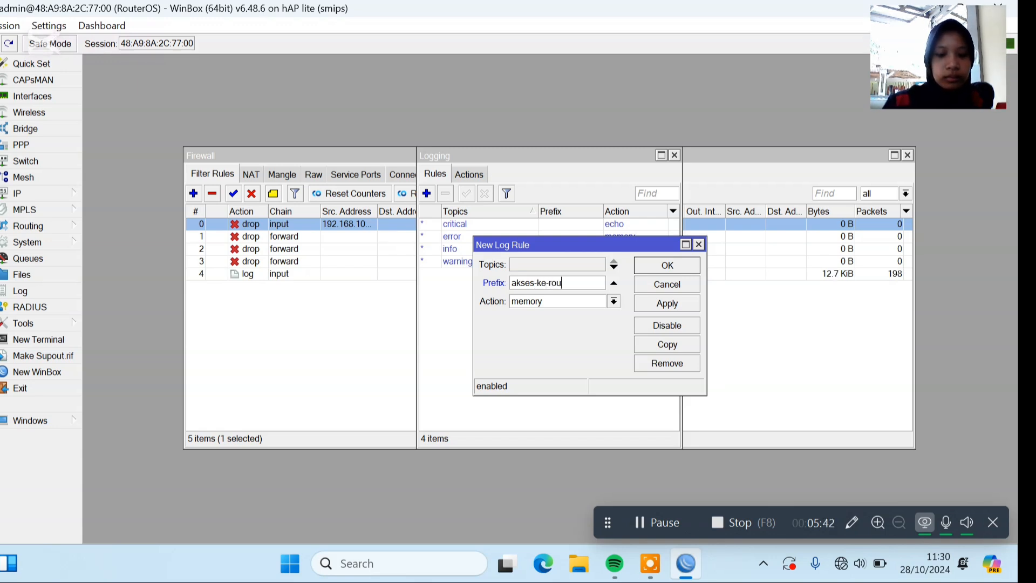
{"action": "type", "text": "ter"}
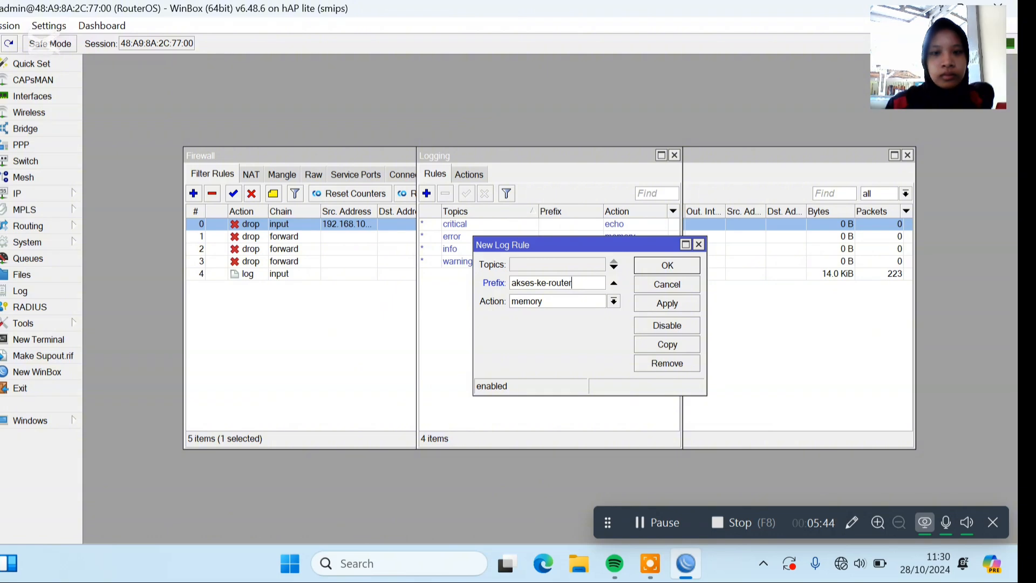
Set the new logging rule's action to disk, save it, and check the router's log entries before closing the log.
{"action": "left_click", "coordinate": [556, 301]}
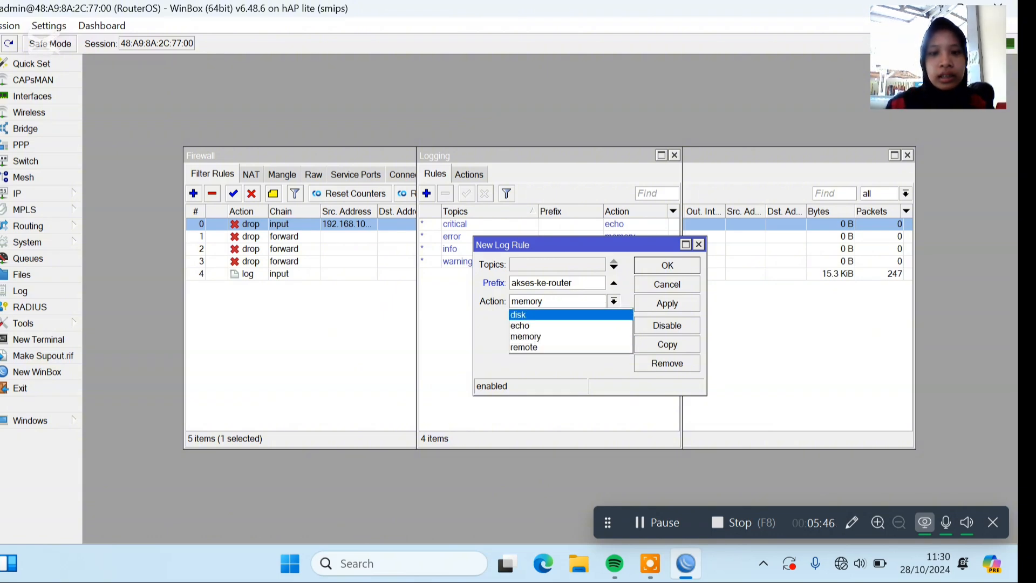
{"action": "left_click", "coordinate": [558, 313]}
{"action": "left_click", "coordinate": [668, 265]}
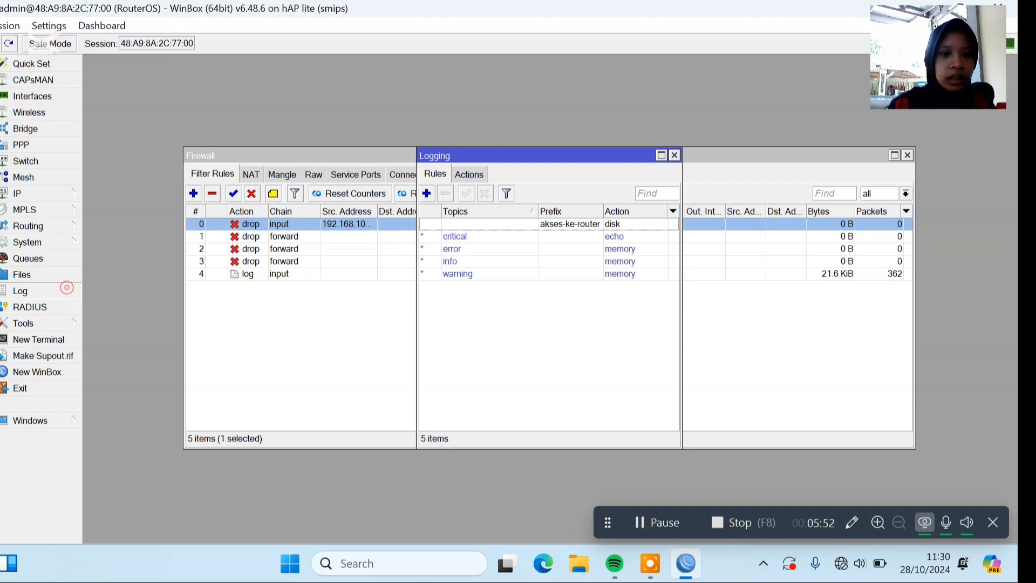
{"action": "left_click", "coordinate": [64, 290]}
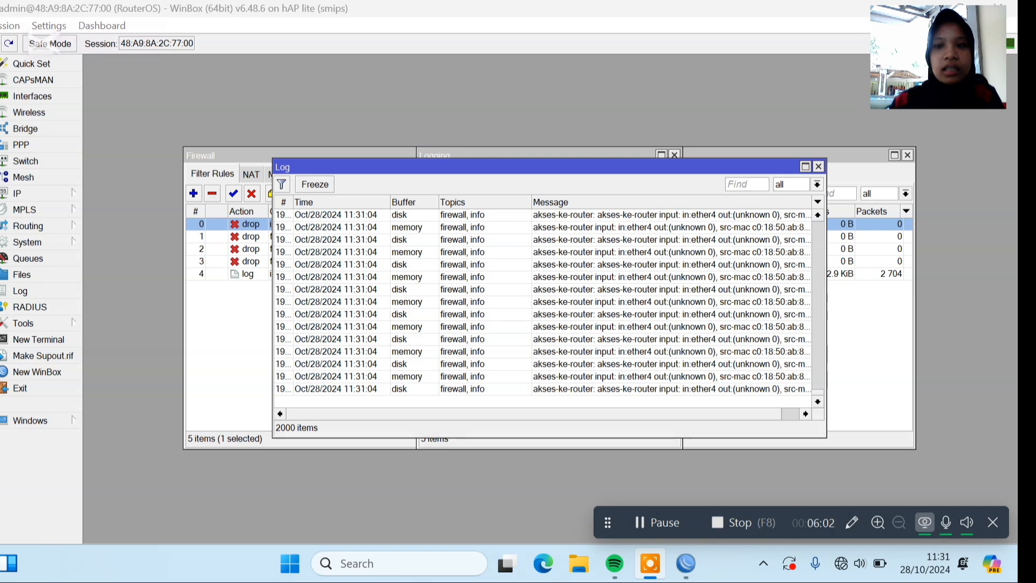
{"action": "left_click", "coordinate": [818, 167]}
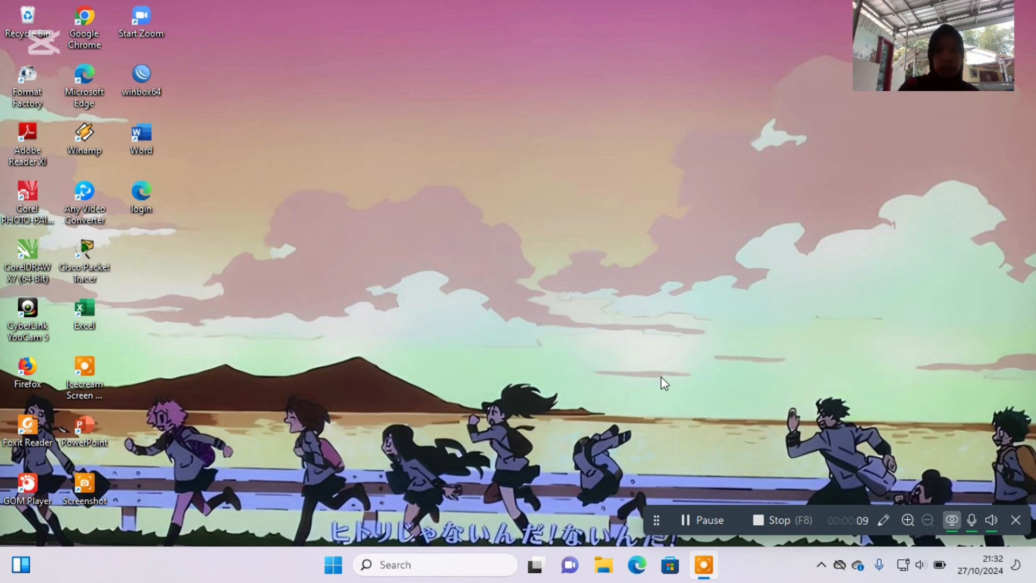
Switch to a Windows Command Prompt and run ipconfig to check the computer's IP configuration.
{"action": "key", "text": "super+r"}
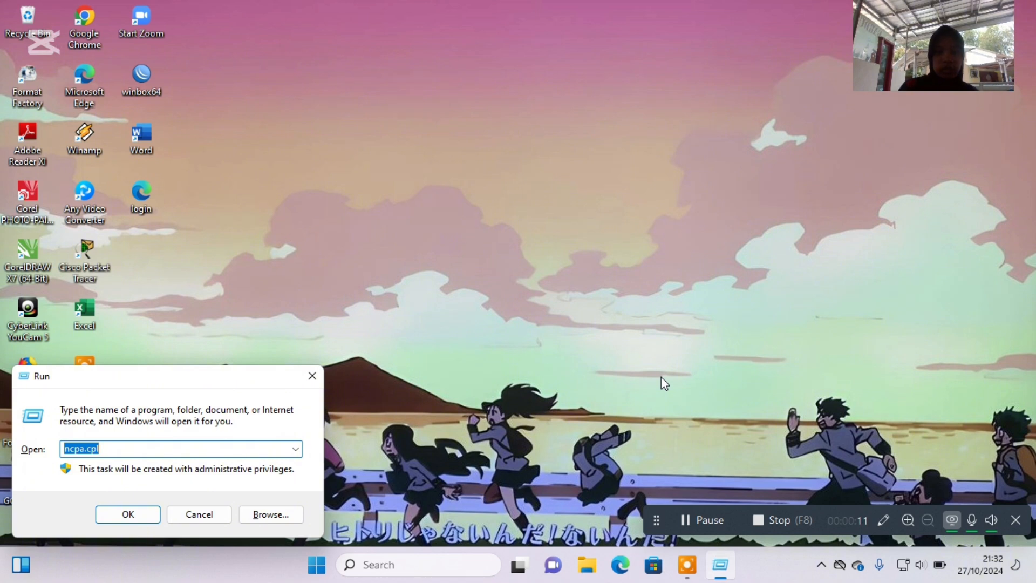
{"action": "left_click", "coordinate": [300, 453]}
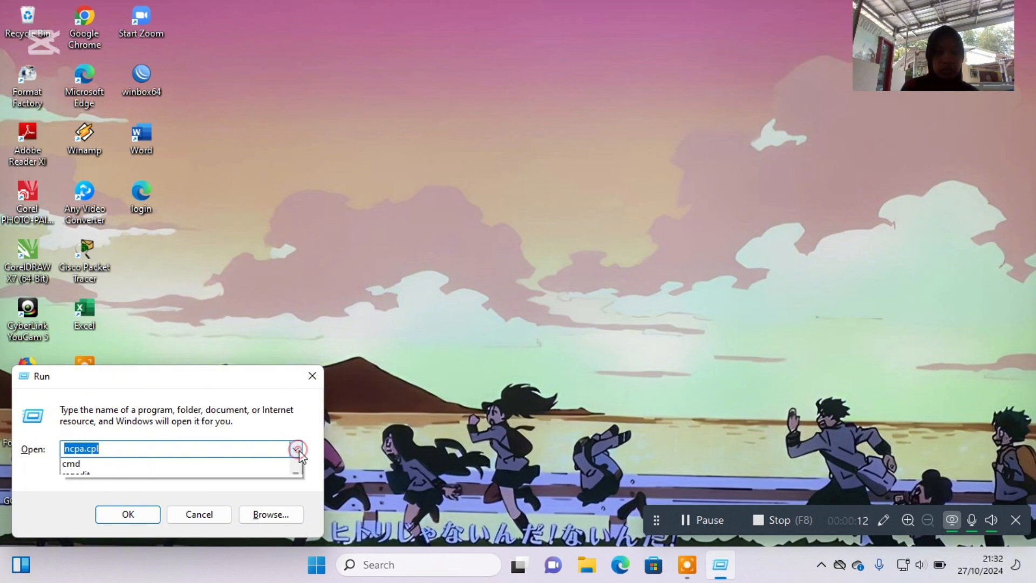
{"action": "left_click", "coordinate": [286, 475]}
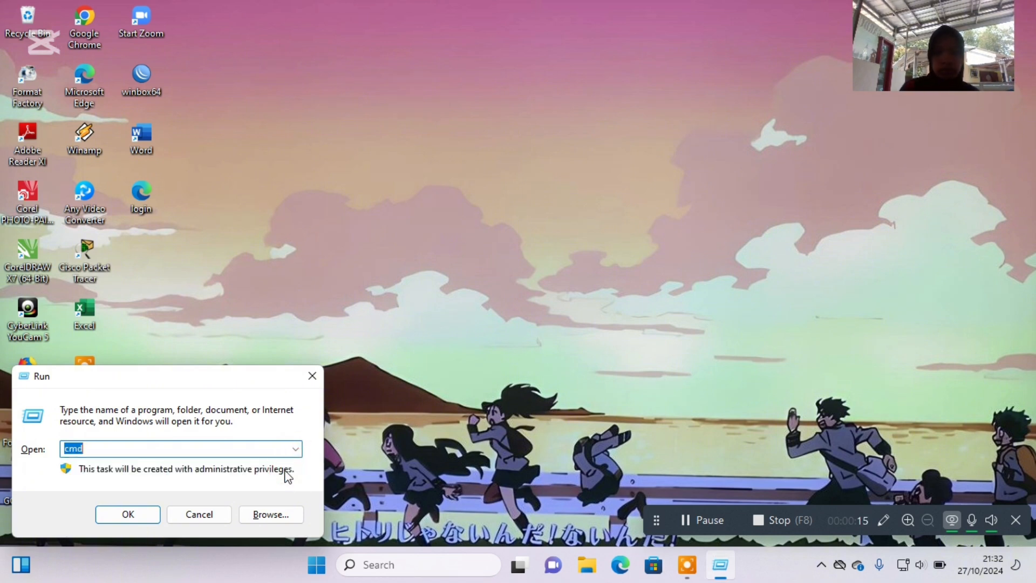
{"action": "key", "text": "Return"}
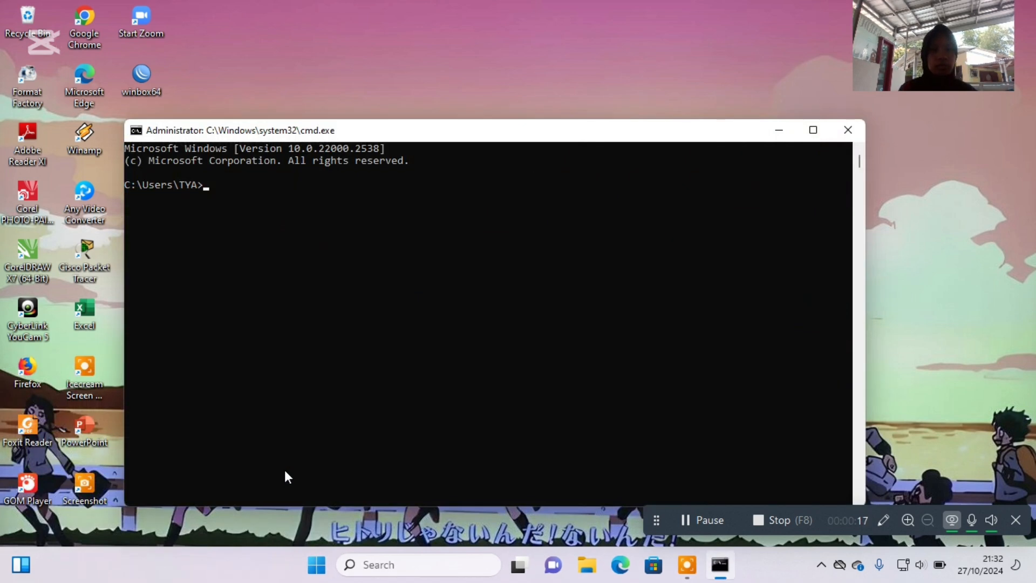
{"action": "type", "text": "ip"}
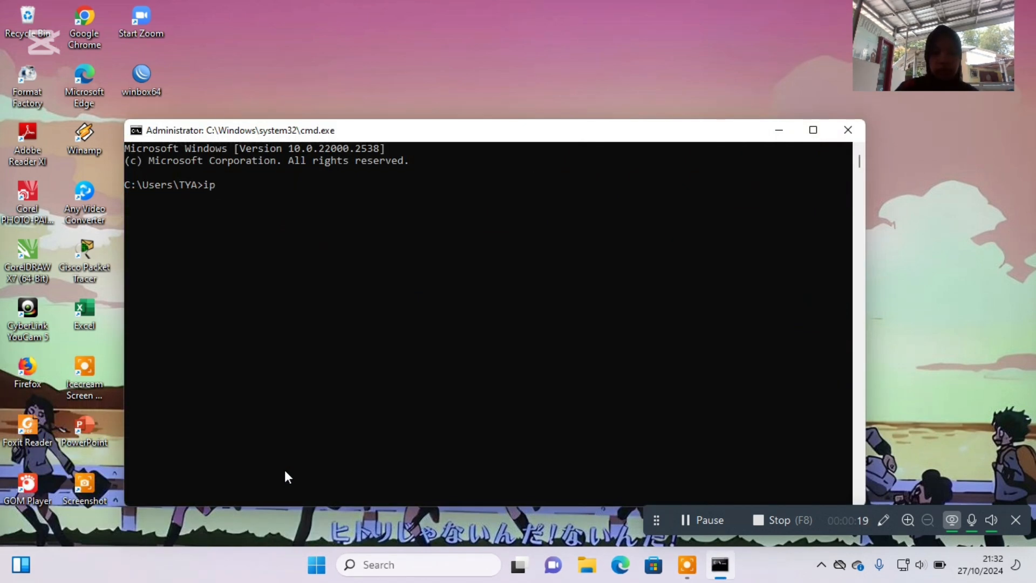
{"action": "type", "text": "config"}
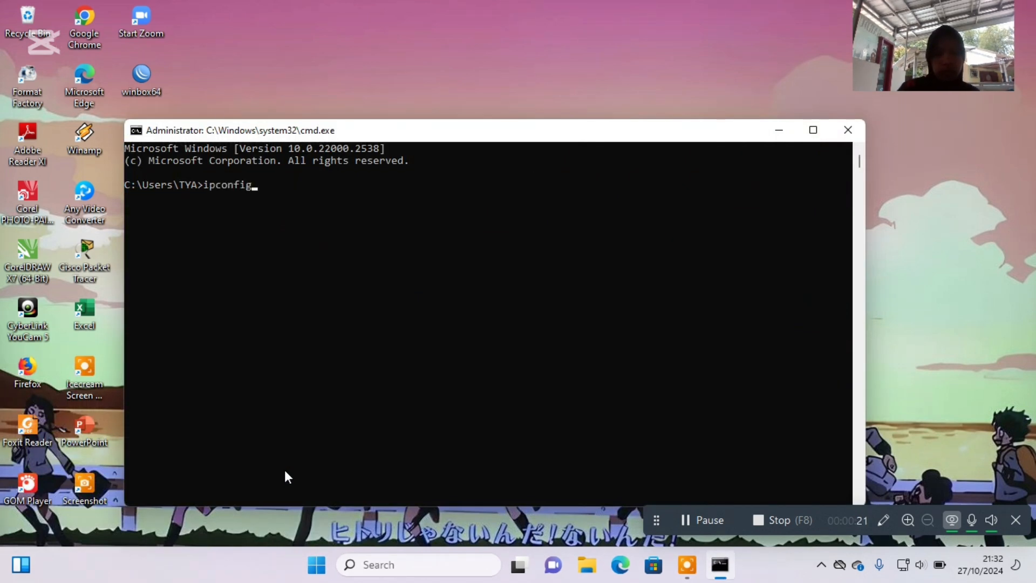
{"action": "key", "text": "Return"}
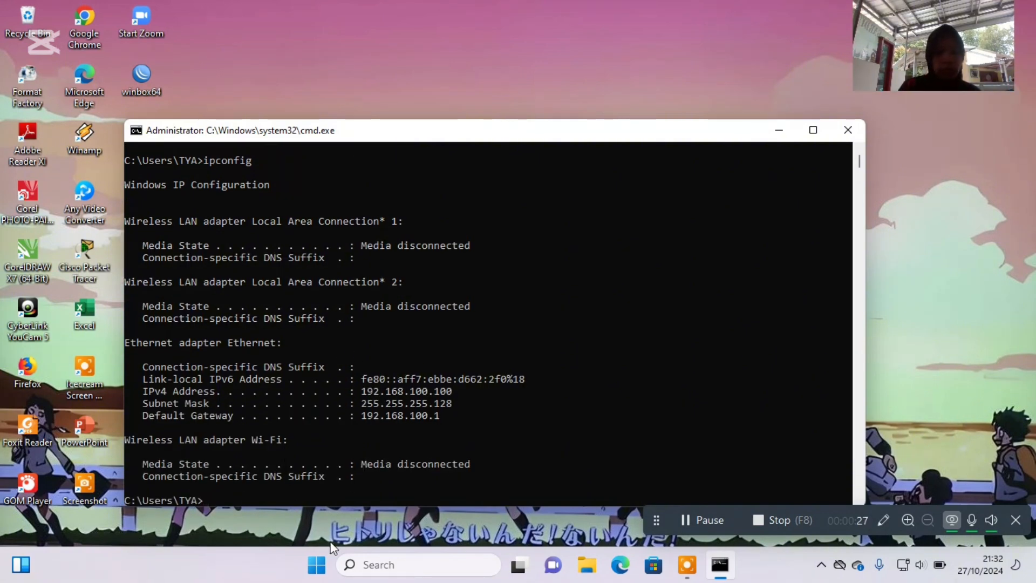
Run ncpa.cpl to open Network Connections and bring up the Ethernet adapter's Internet Protocol Version 4 (TCP/IPv4) properties.
{"action": "key", "text": "super+r"}
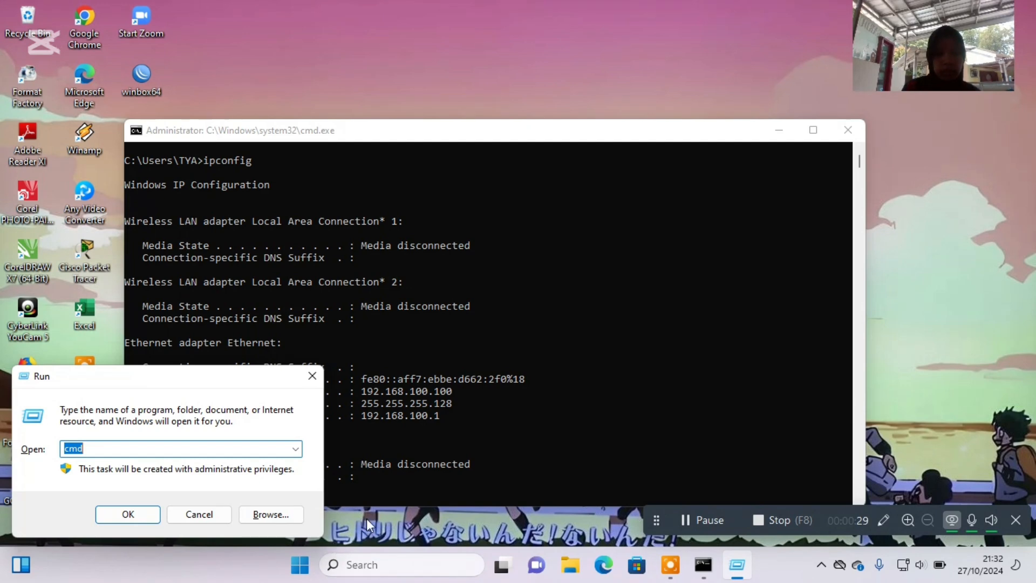
{"action": "left_click", "coordinate": [295, 449]}
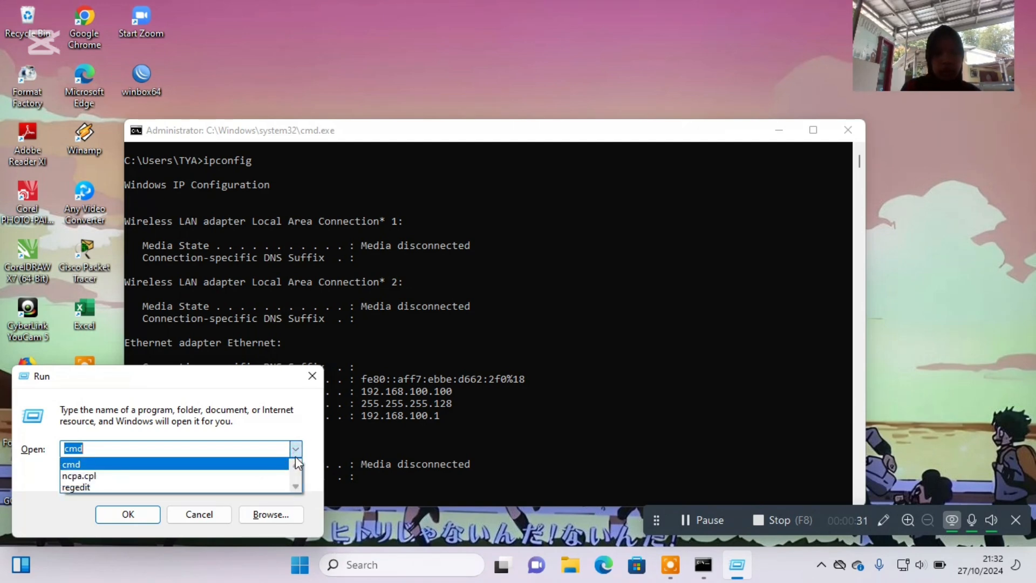
{"action": "left_click", "coordinate": [287, 477]}
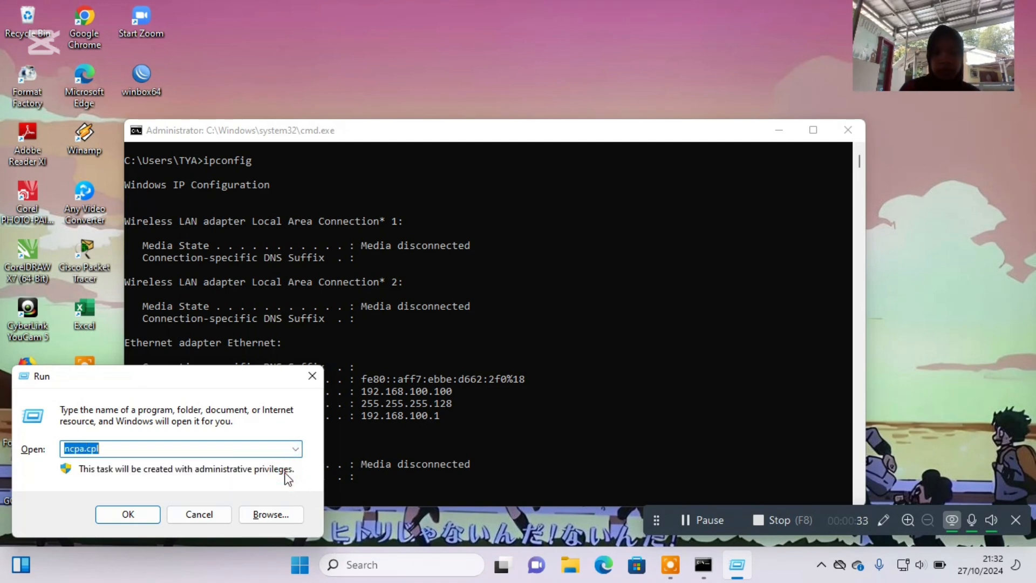
{"action": "key", "text": "Return"}
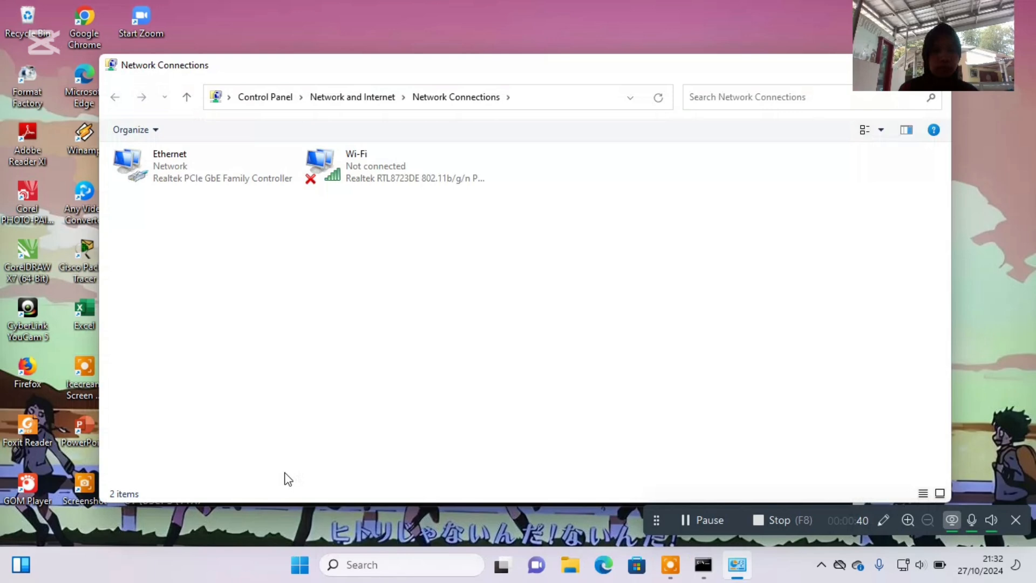
{"action": "left_click", "coordinate": [256, 179]}
{"action": "double_click", "coordinate": [255, 179]}
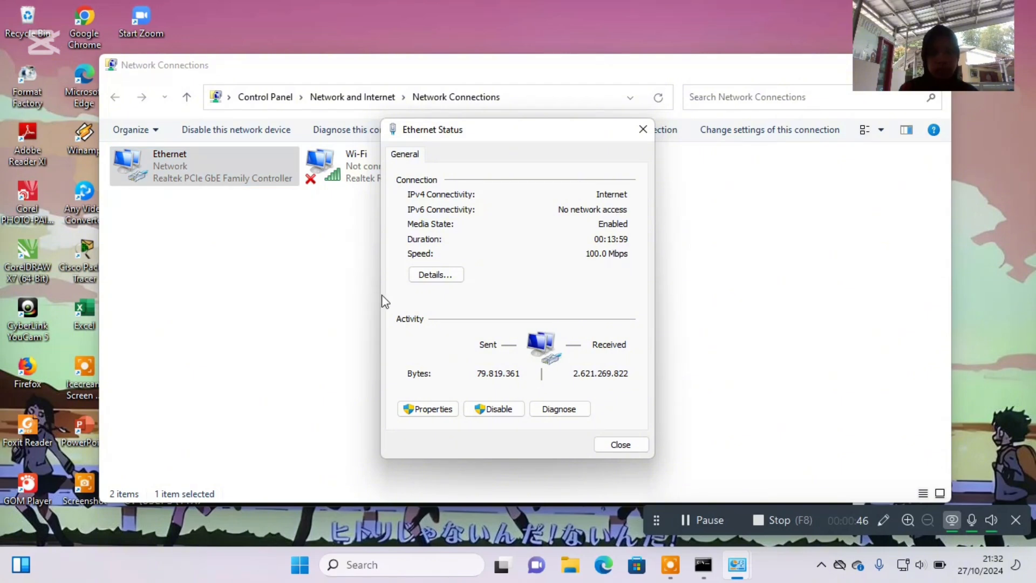
{"action": "left_click", "coordinate": [447, 410]}
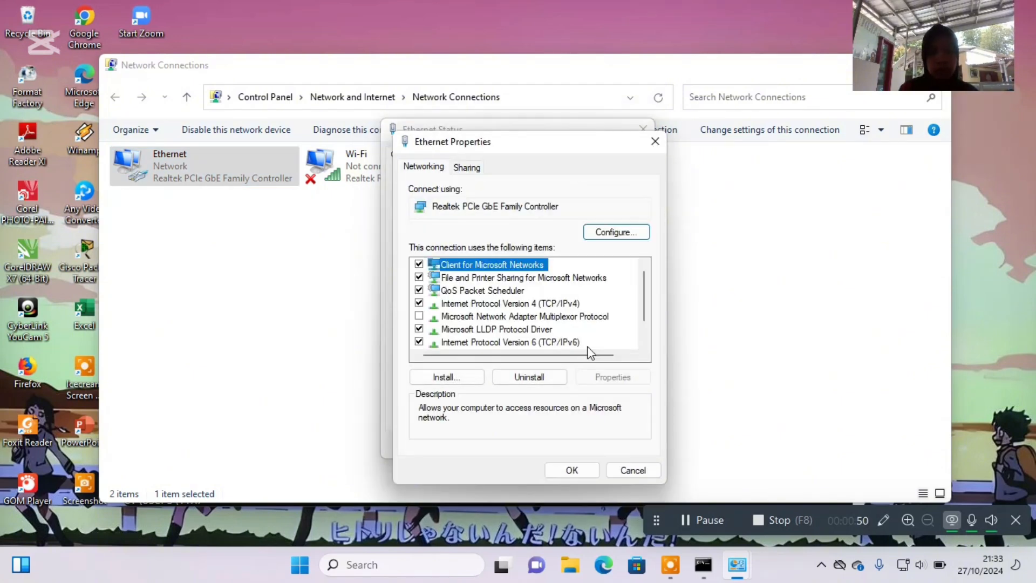
{"action": "left_click", "coordinate": [525, 306]}
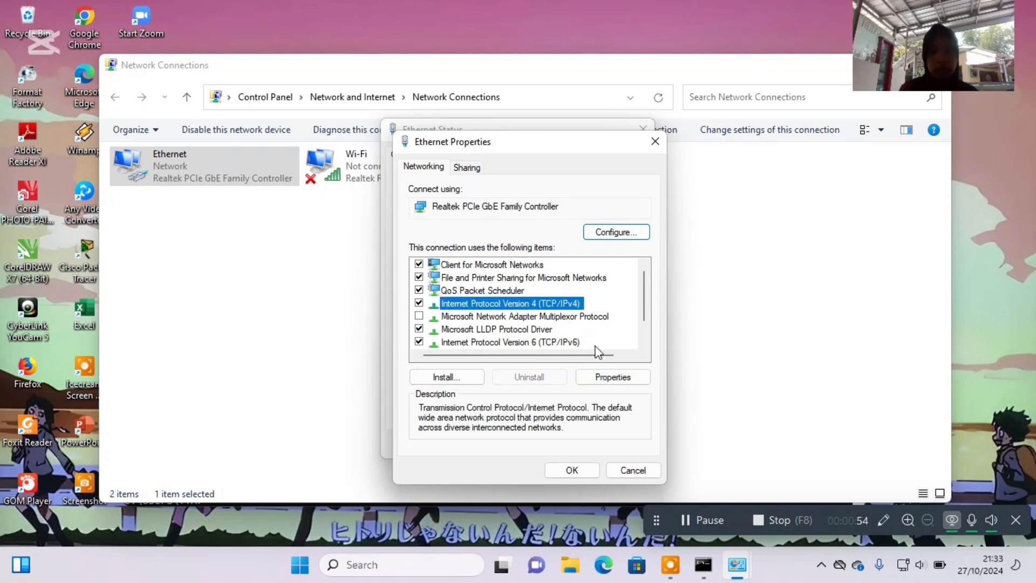
{"action": "double_click", "coordinate": [534, 304]}
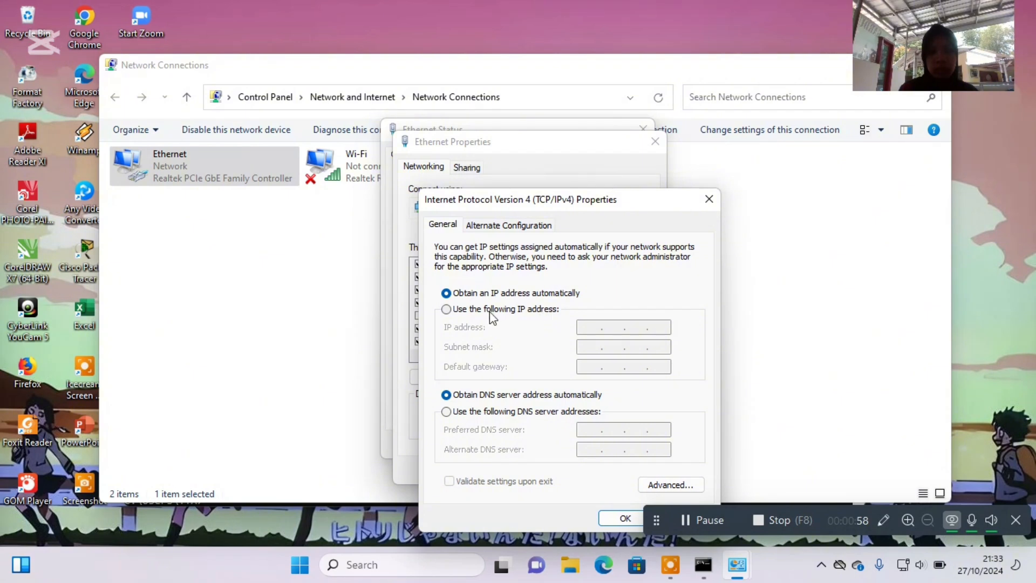
Switch the Ethernet adapter to a manual IP address and set it to 192.168.100.25.
{"action": "left_click", "coordinate": [446, 310]}
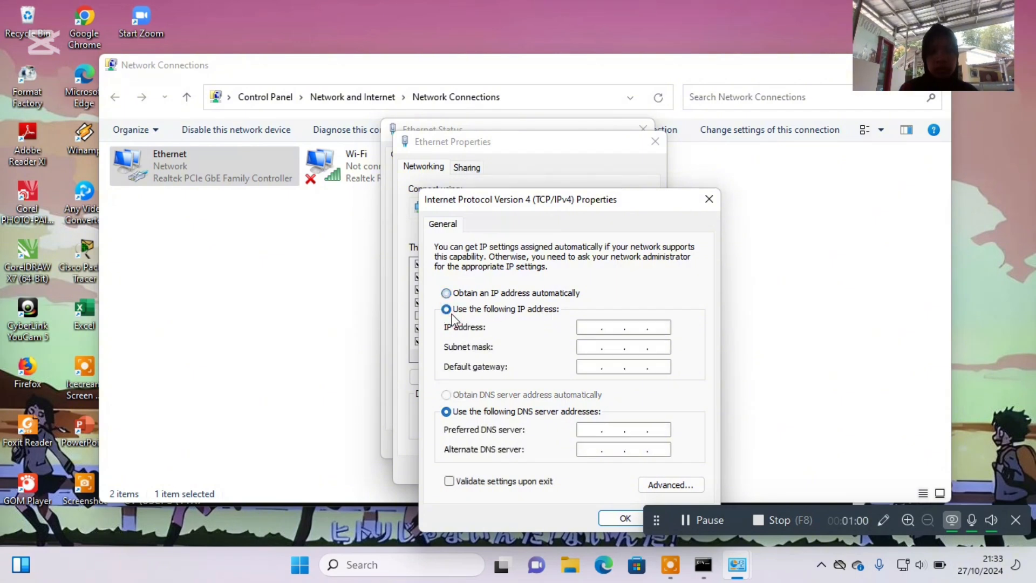
{"action": "left_click", "coordinate": [594, 327]}
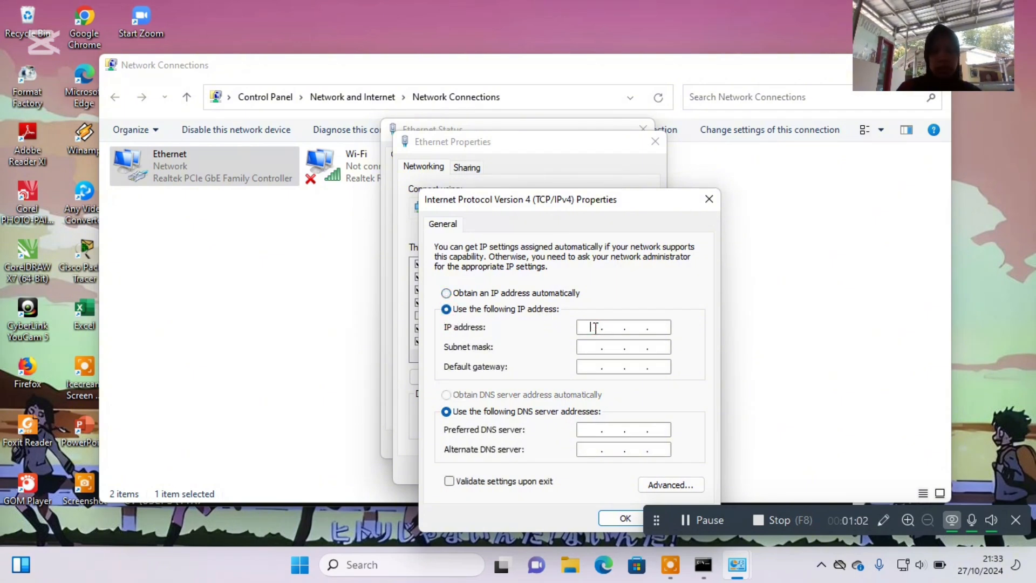
{"action": "type", "text": "12"}
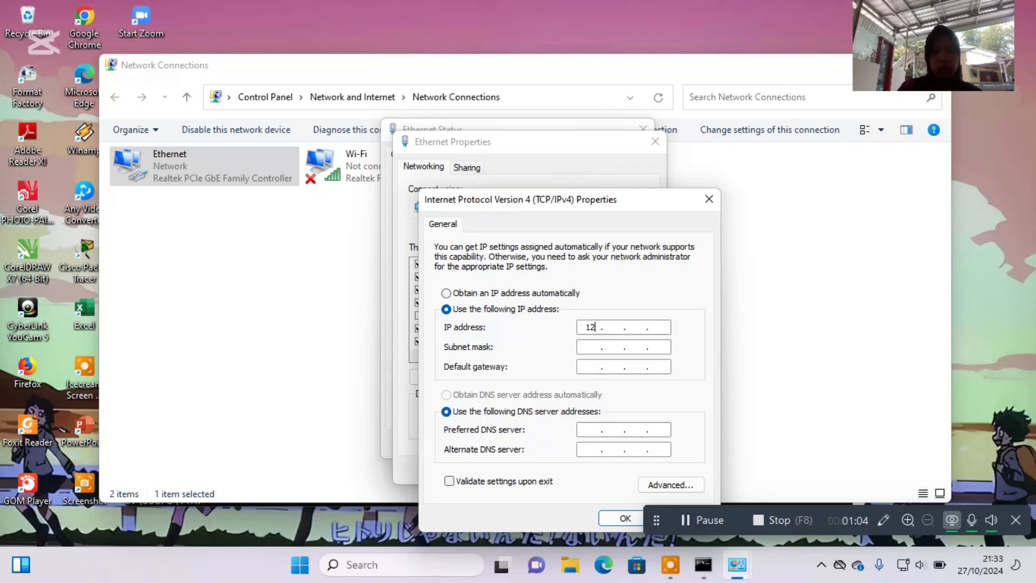
{"action": "key", "text": "BackSpace"}
{"action": "type", "text": "92 . 168 . 100 . 25"}
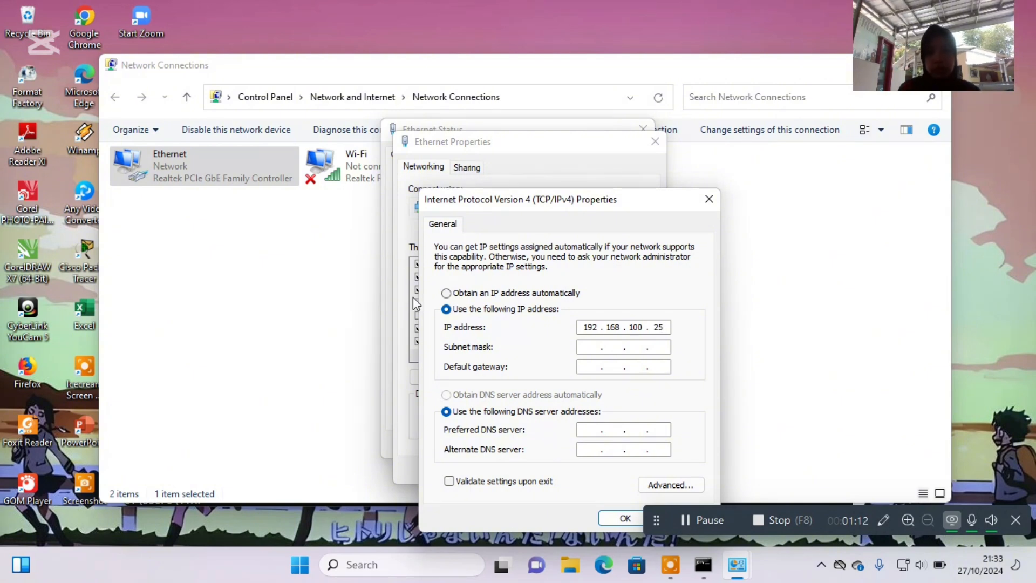
Set the adapter's subnet mask to 255.255.255.128 and its default gateway to 192.168.100.1.
{"action": "left_click", "coordinate": [596, 347]}
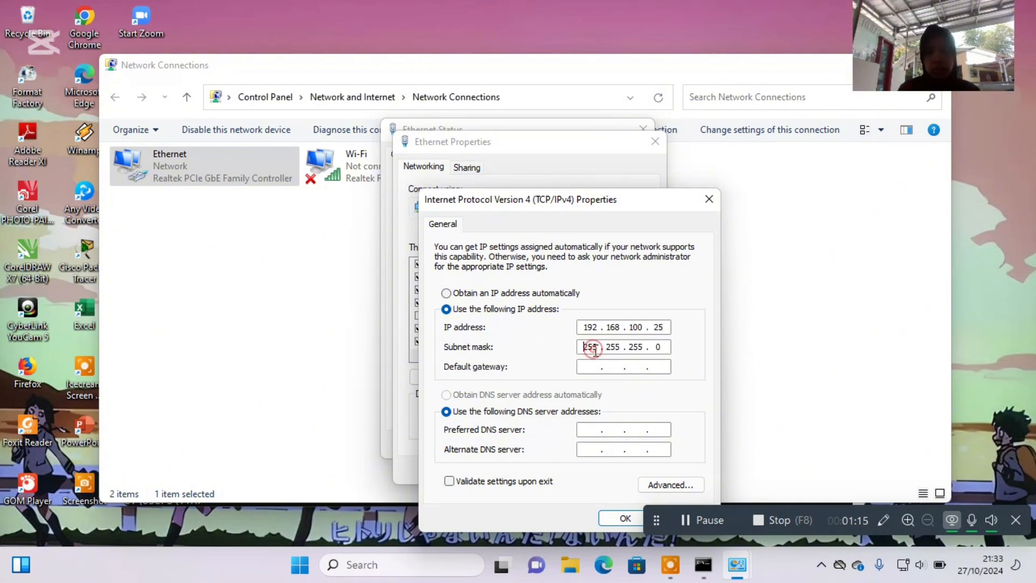
{"action": "left_click", "coordinate": [659, 347]}
{"action": "key", "text": "BackSpace"}
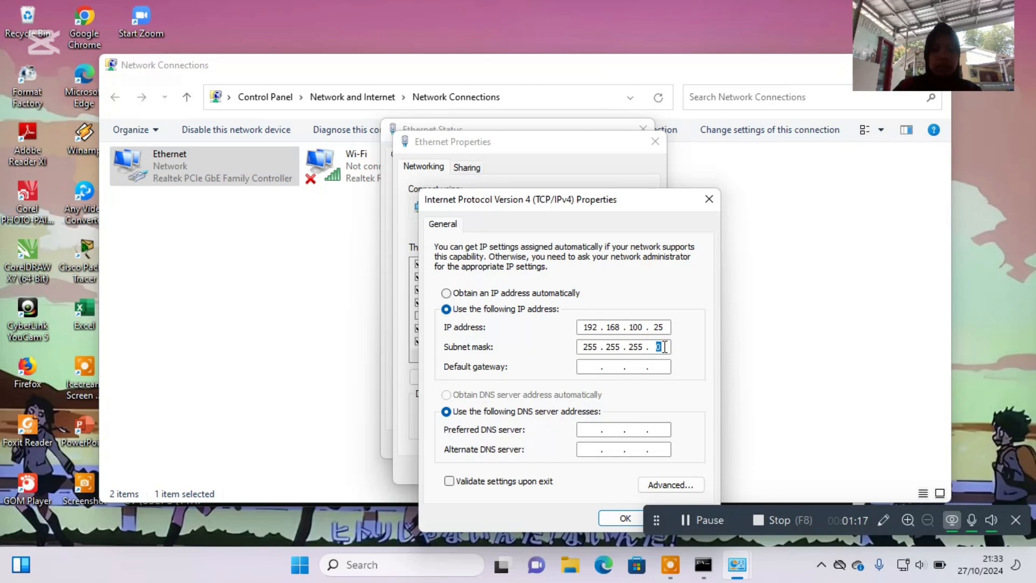
{"action": "type", "text": "128"}
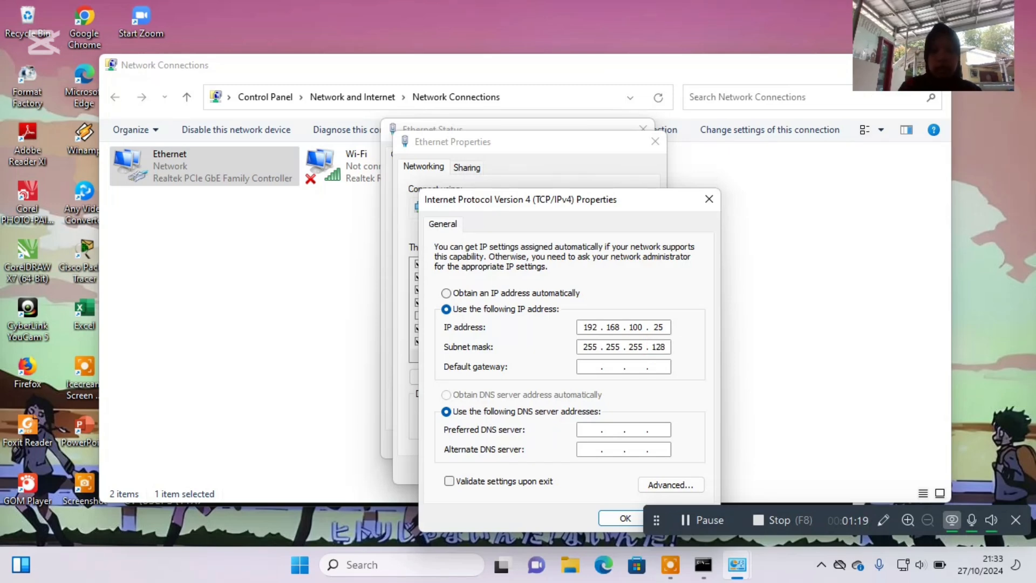
{"action": "left_click", "coordinate": [598, 367]}
{"action": "type", "text": "192 . "}
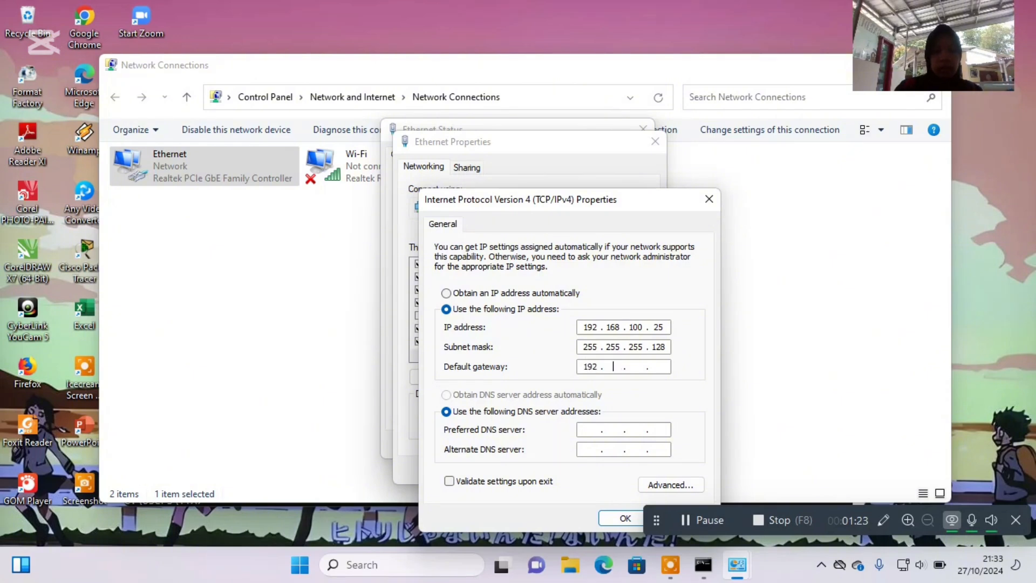
{"action": "type", "text": "168 . 1"}
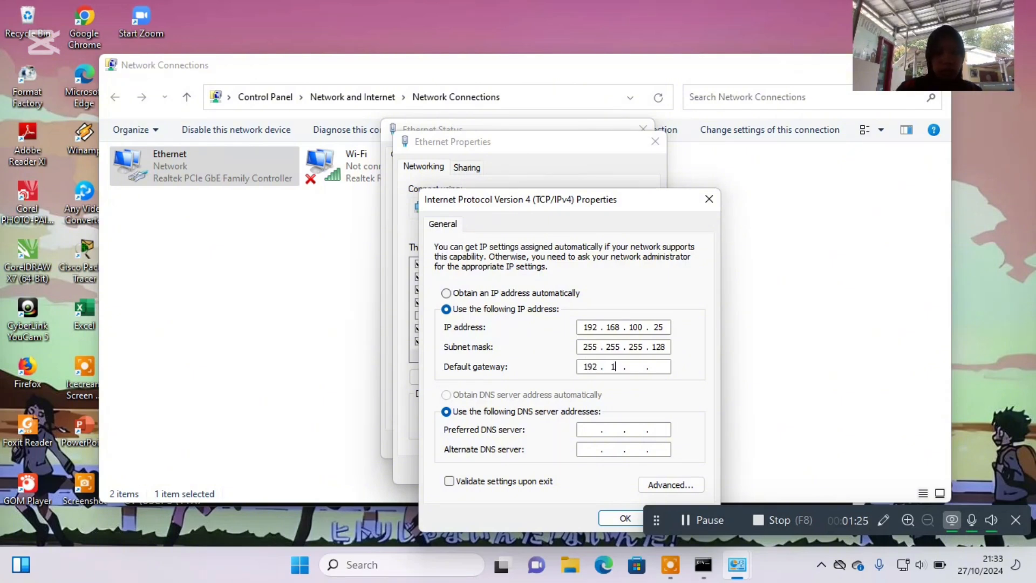
{"action": "type", "text": "00 . 1"}
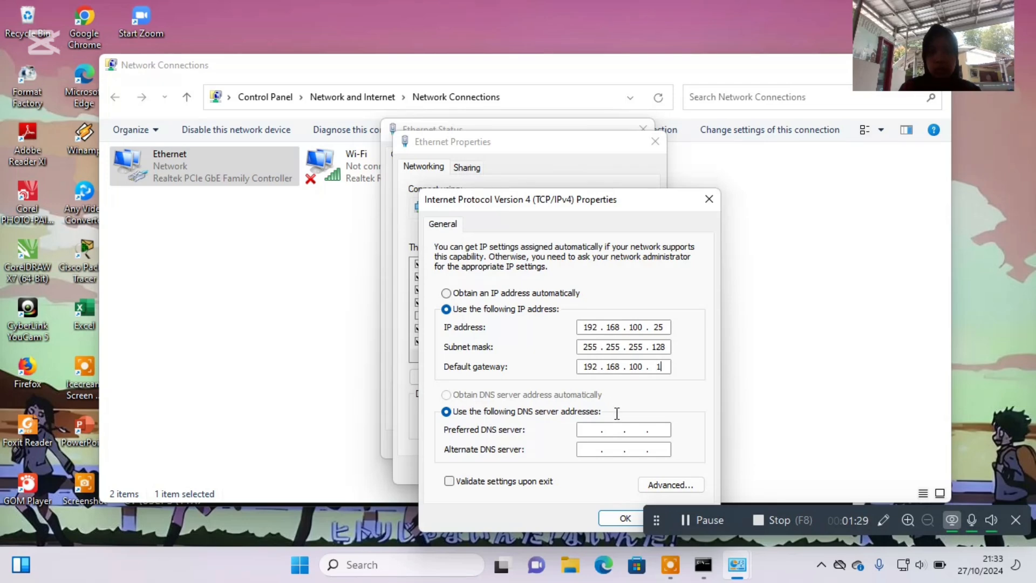
Set the preferred DNS server to 8.8.8.8 and the alternate to 8.8.4.4, then save the settings and close the Ethernet dialogs.
{"action": "left_click", "coordinate": [584, 430]}
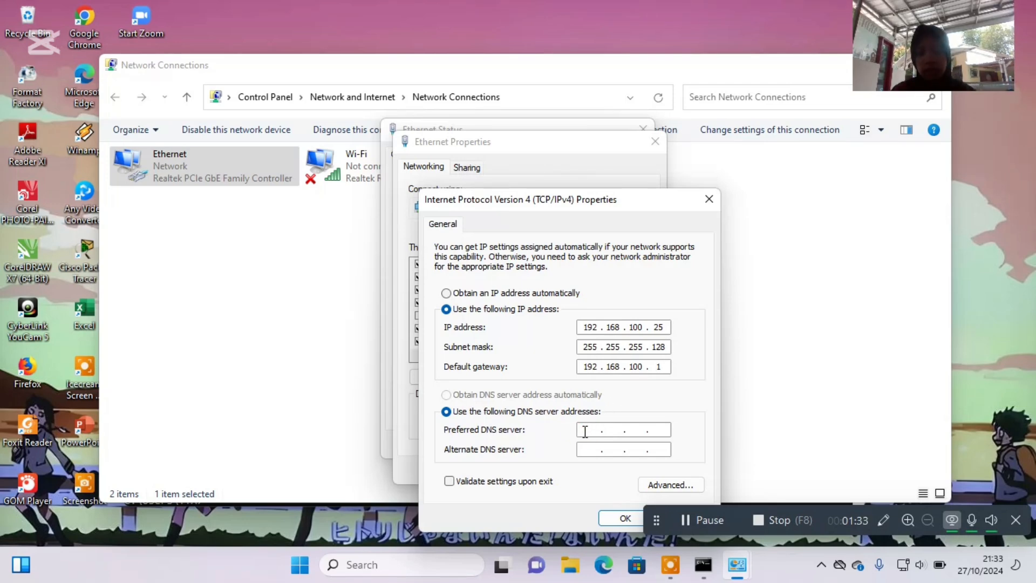
{"action": "type", "text": "8.8."}
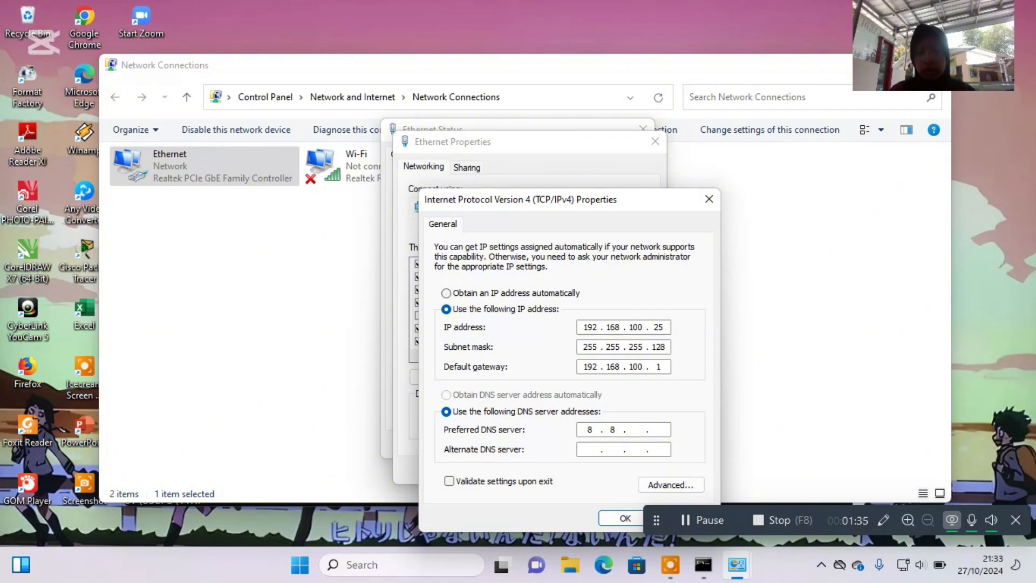
{"action": "type", "text": "8.8"}
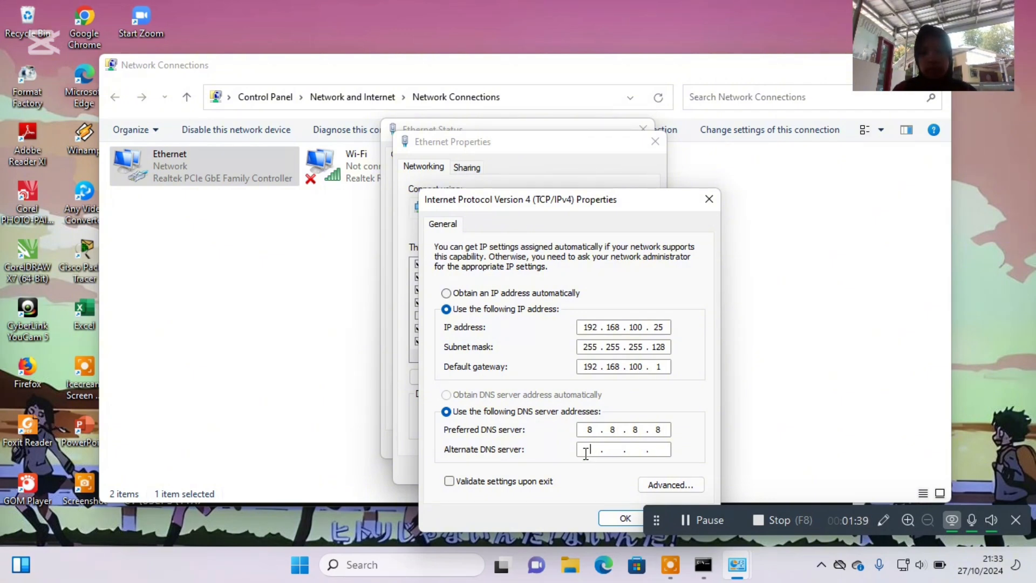
{"action": "type", "text": "8.8."}
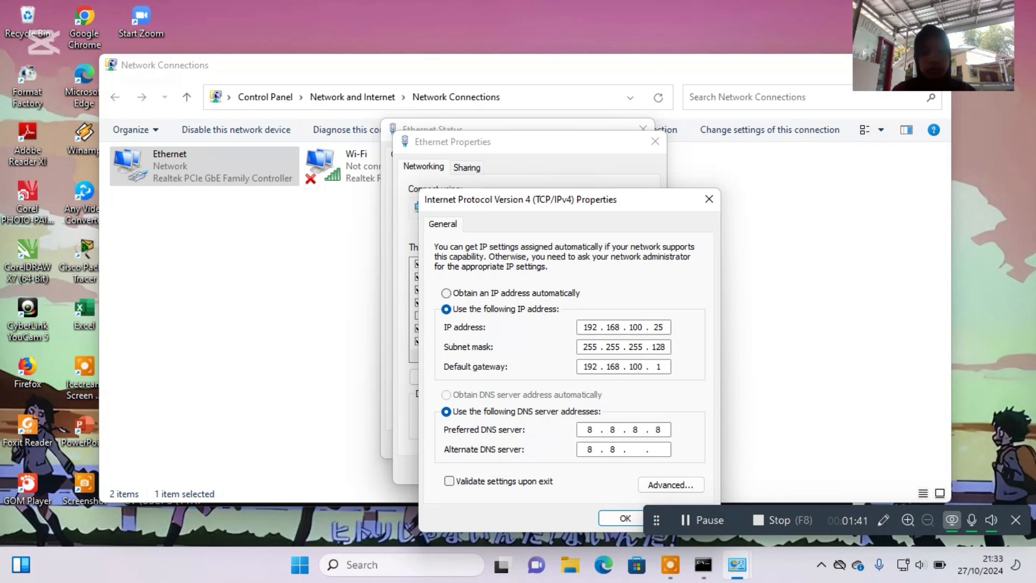
{"action": "type", "text": "4.4"}
{"action": "left_click", "coordinate": [620, 520]}
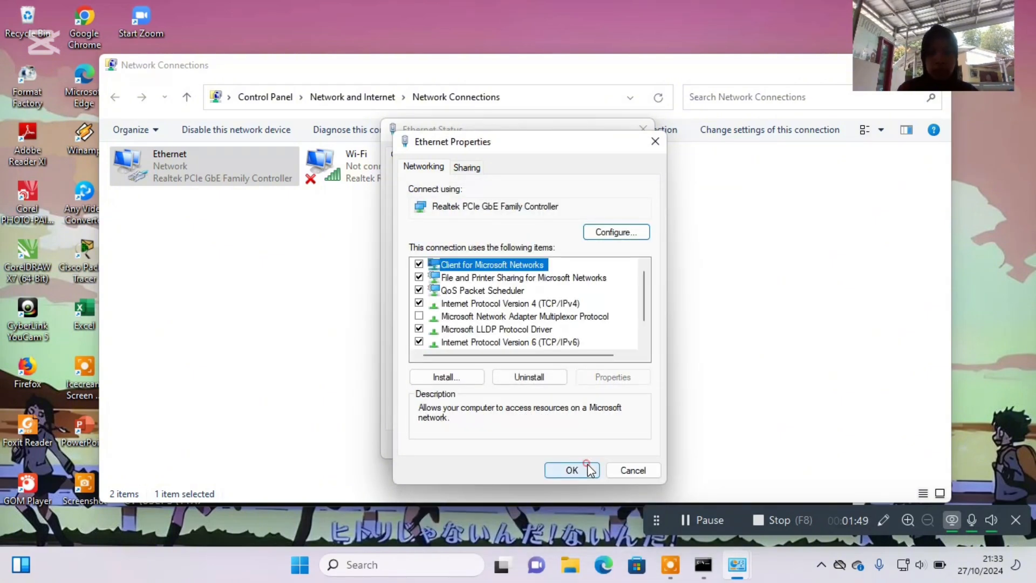
{"action": "left_click", "coordinate": [586, 464]}
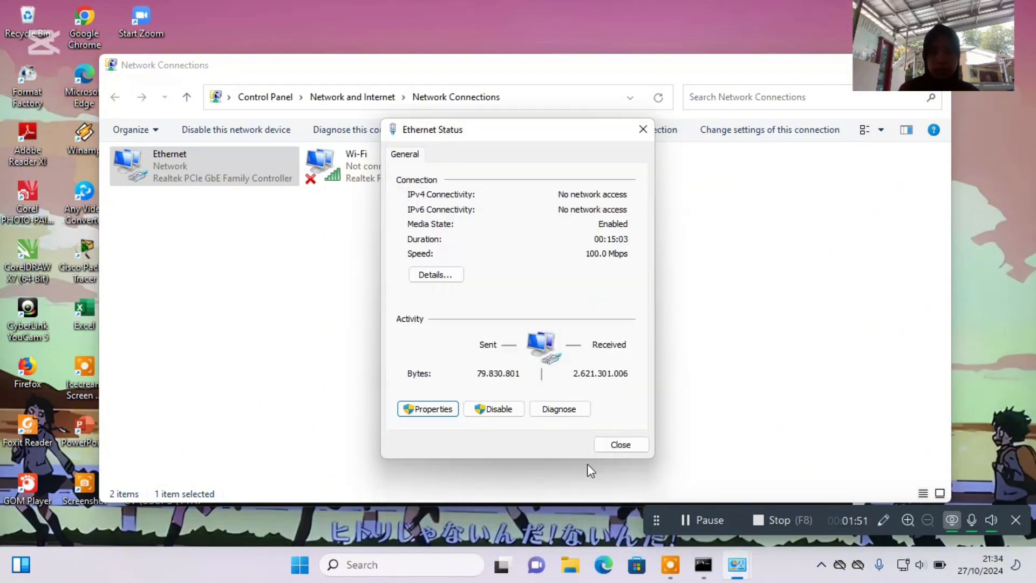
{"action": "left_click", "coordinate": [622, 446]}
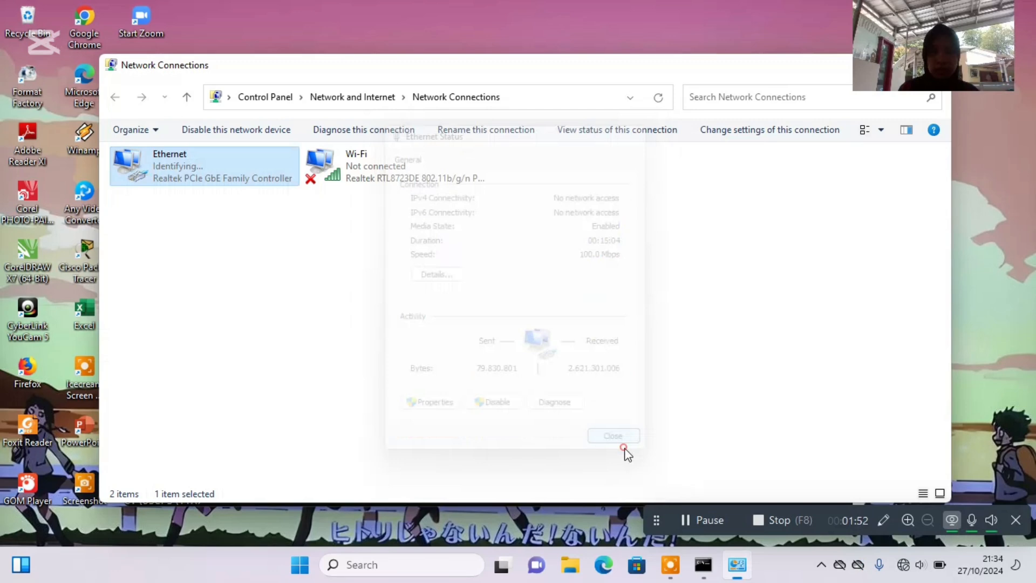
Switch to the Command Prompt and ping the router at 192.168.100.1.
{"action": "left_click", "coordinate": [699, 565]}
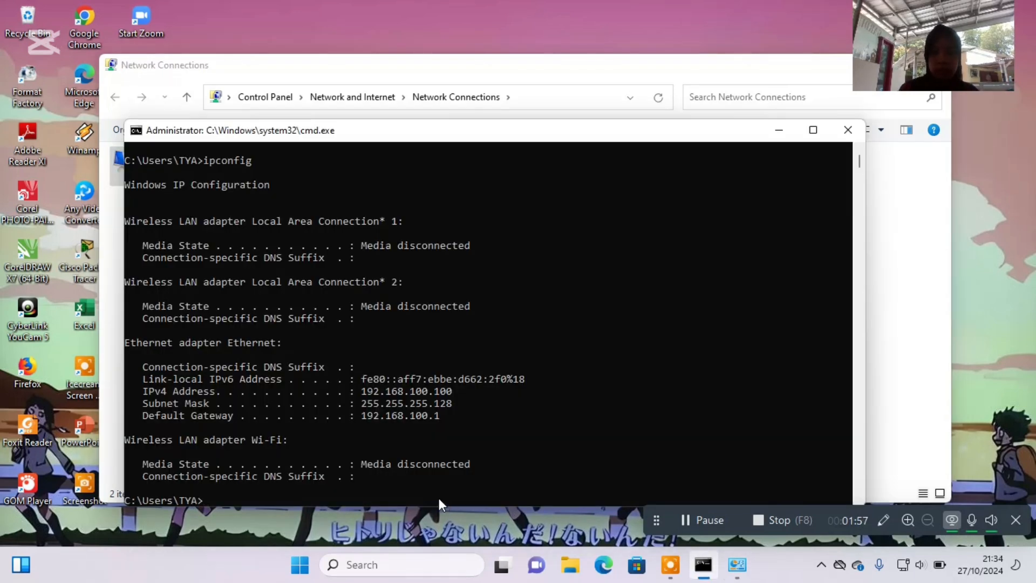
{"action": "type", "text": "ipconfig"}
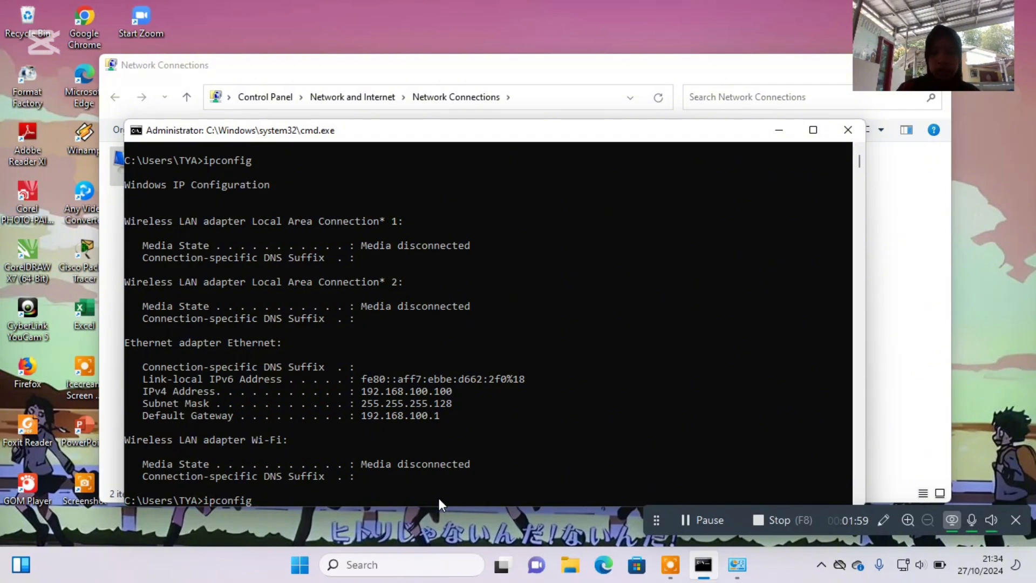
{"action": "key", "text": "BackSpace"}
{"action": "key", "text": "BackSpace"}
{"action": "key", "text": "BackSpace"}
{"action": "key", "text": "BackSpace"}
{"action": "key", "text": "BackSpace"}
{"action": "key", "text": "BackSpace"}
{"action": "key", "text": "BackSpace"}
{"action": "key", "text": "BackSpace"}
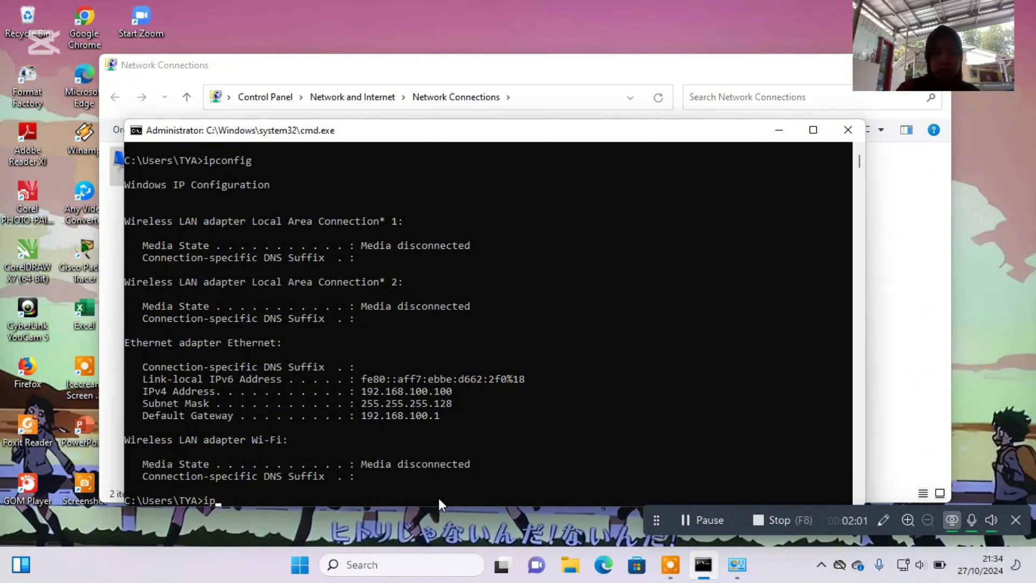
{"action": "type", "text": "ping"}
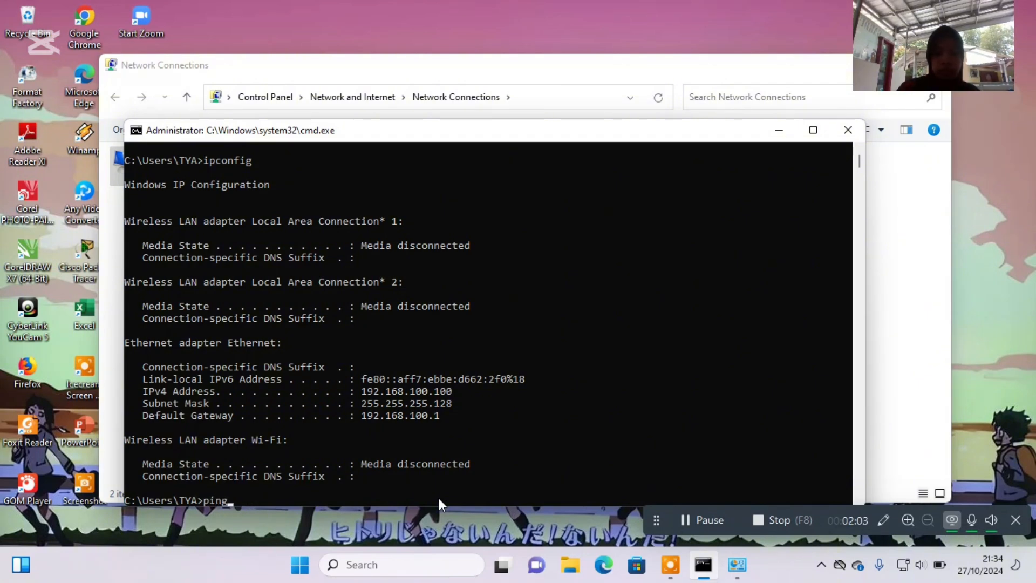
{"action": "type", "text": " 192"}
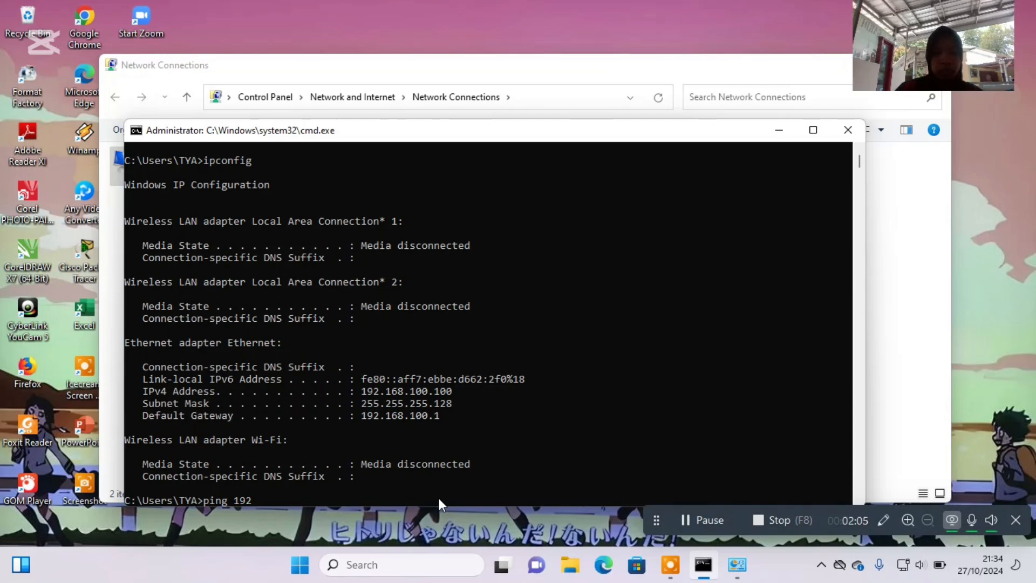
{"action": "type", "text": ".168.100.1"}
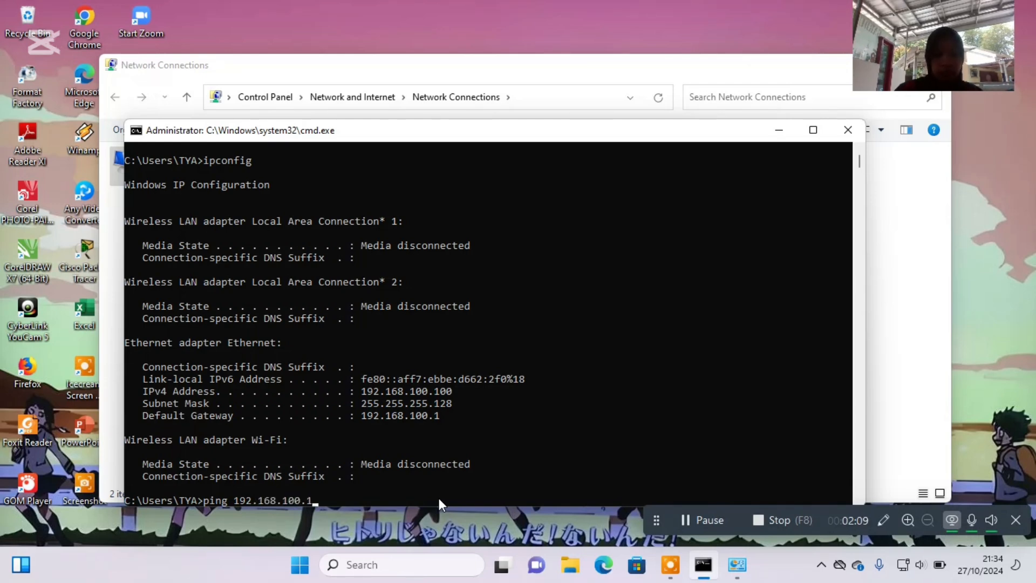
{"action": "key", "text": "Return"}
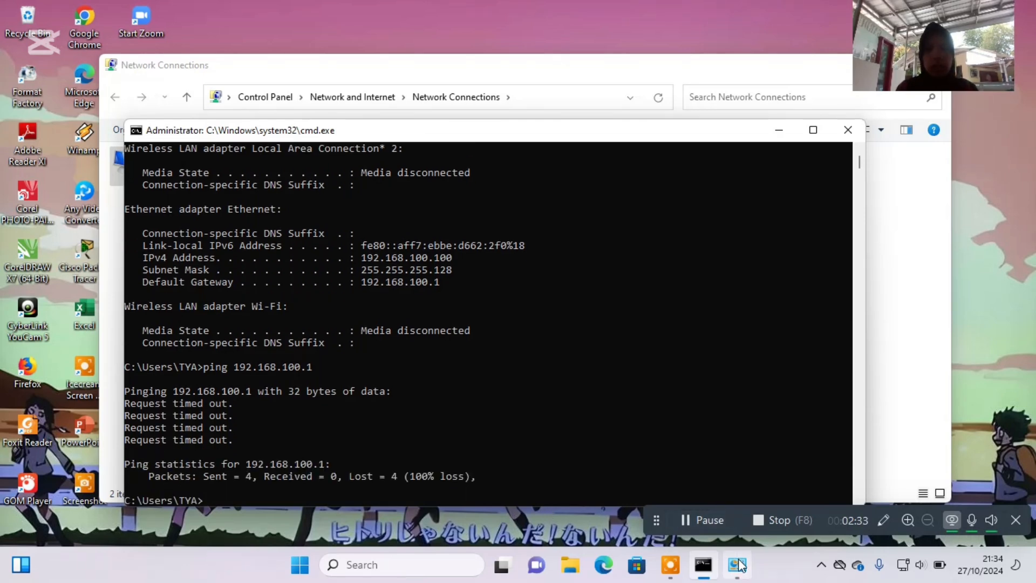
Set the Ethernet adapter to obtain its IP address and DNS server address automatically, then save and close its dialogs.
{"action": "mouse_move", "coordinate": [738, 564]}
{"action": "left_click", "coordinate": [737, 525]}
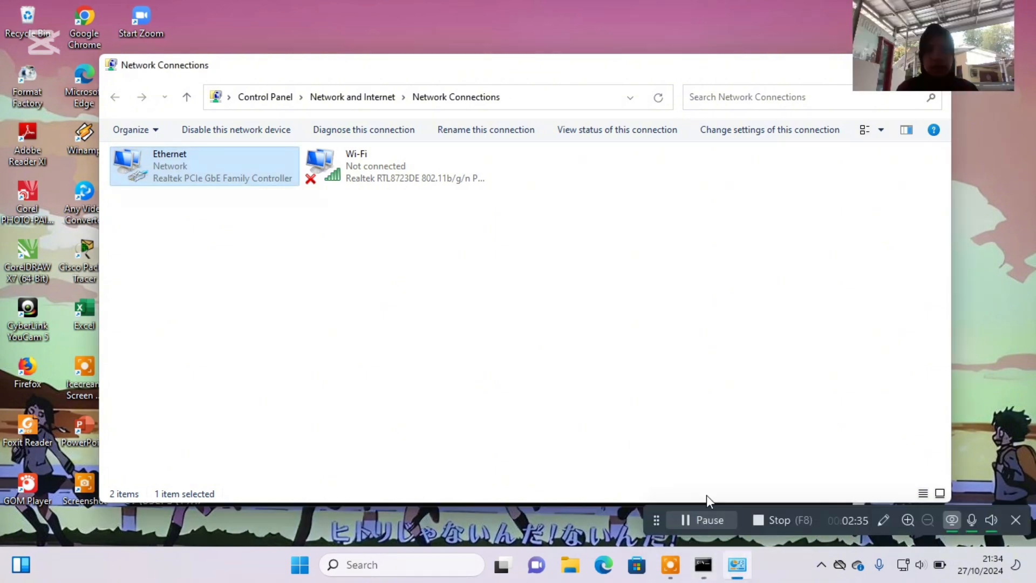
{"action": "double_click", "coordinate": [266, 160]}
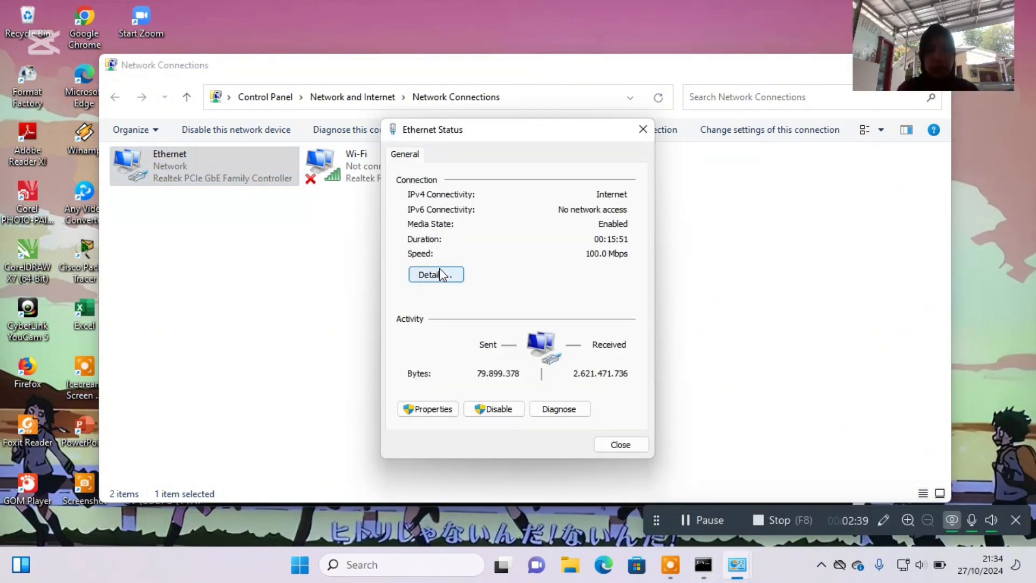
{"action": "left_click", "coordinate": [449, 408]}
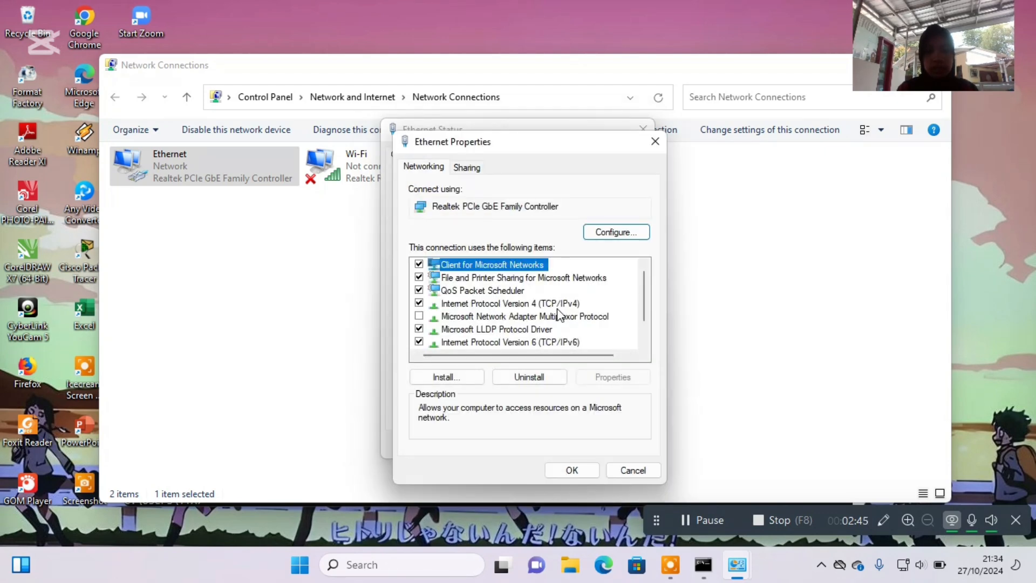
{"action": "double_click", "coordinate": [556, 306]}
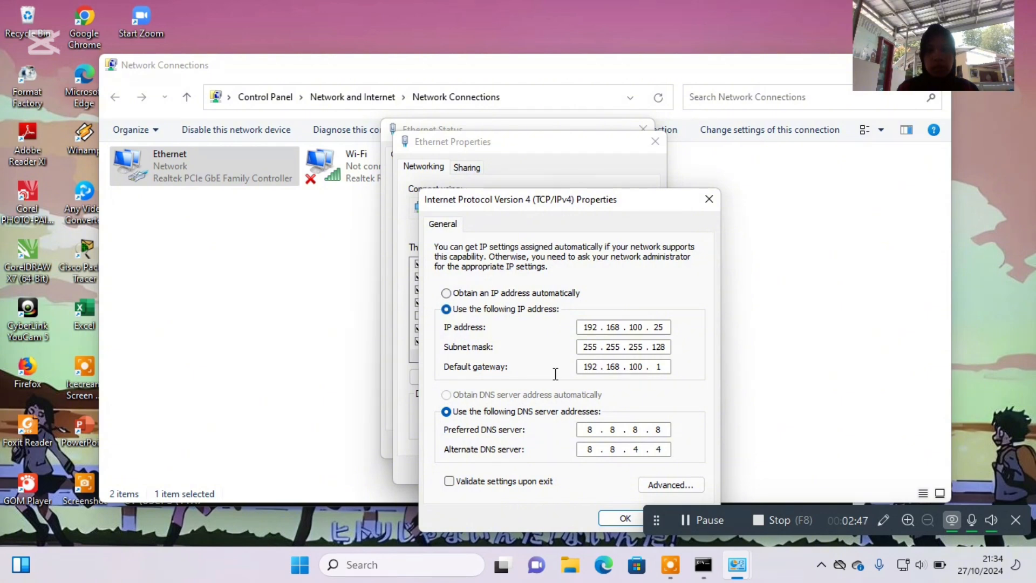
{"action": "left_click", "coordinate": [446, 293]}
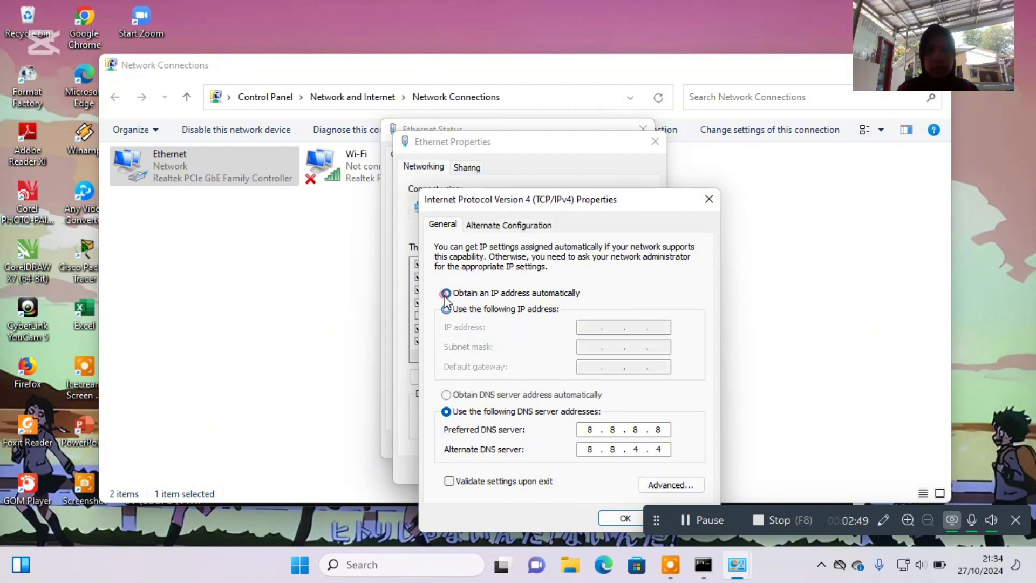
{"action": "left_click", "coordinate": [447, 395]}
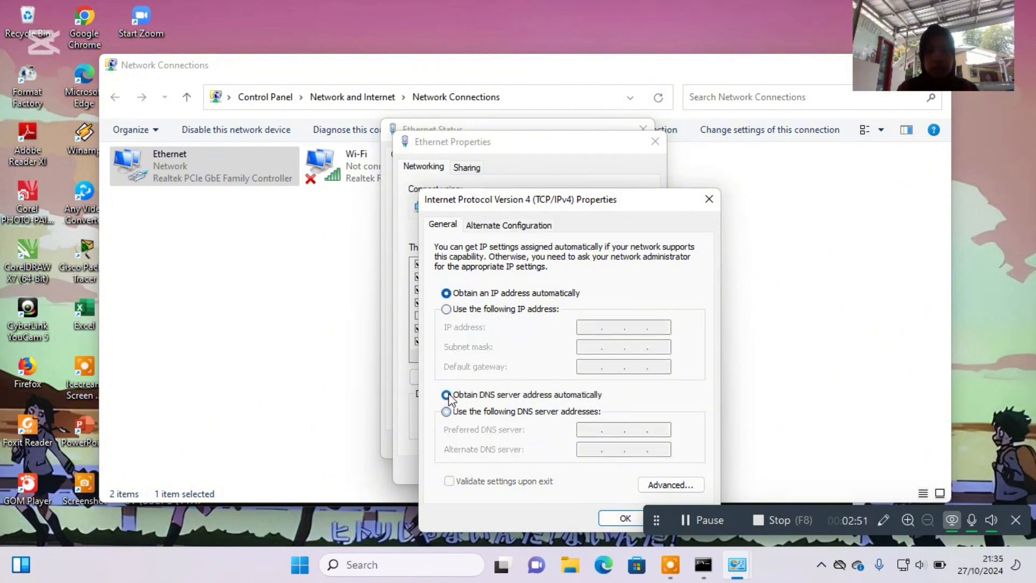
{"action": "left_click", "coordinate": [615, 520]}
{"action": "left_click", "coordinate": [591, 467]}
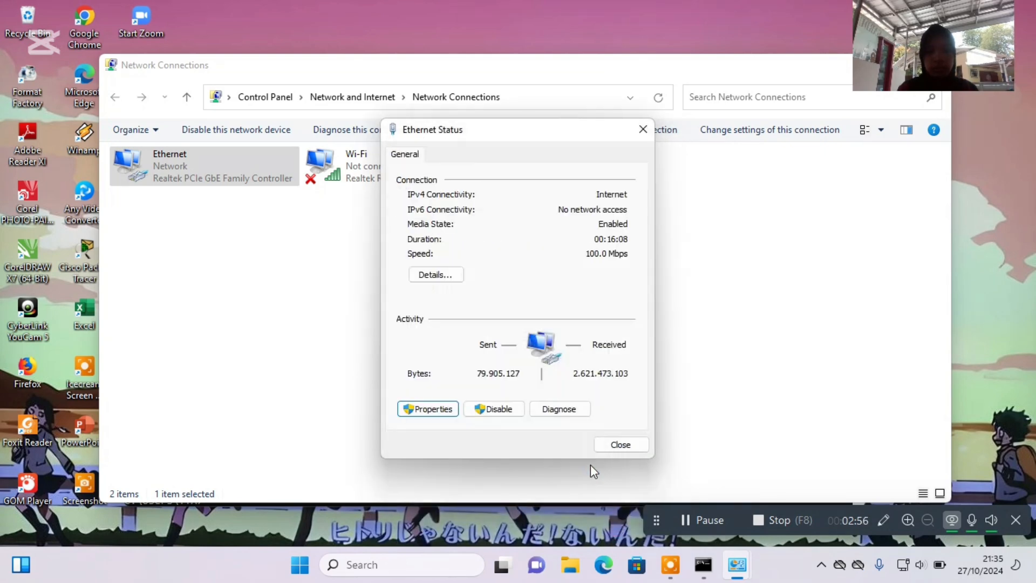
{"action": "key", "text": "Escape"}
Return to the Command Prompt and repeat the ping to 192.168.100.1 with the automatic address settings.
{"action": "left_click", "coordinate": [702, 564]}
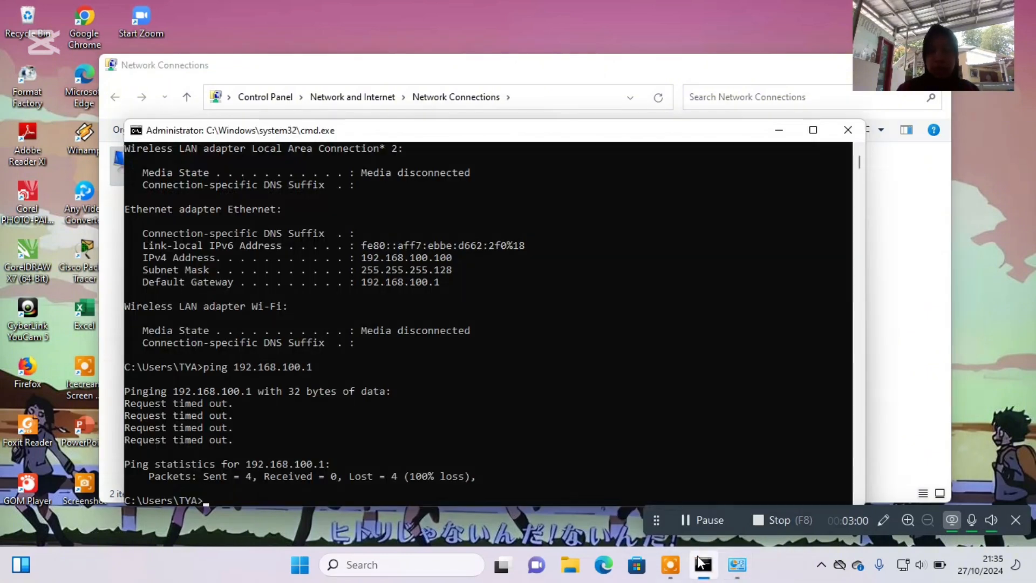
{"action": "key", "text": "Up"}
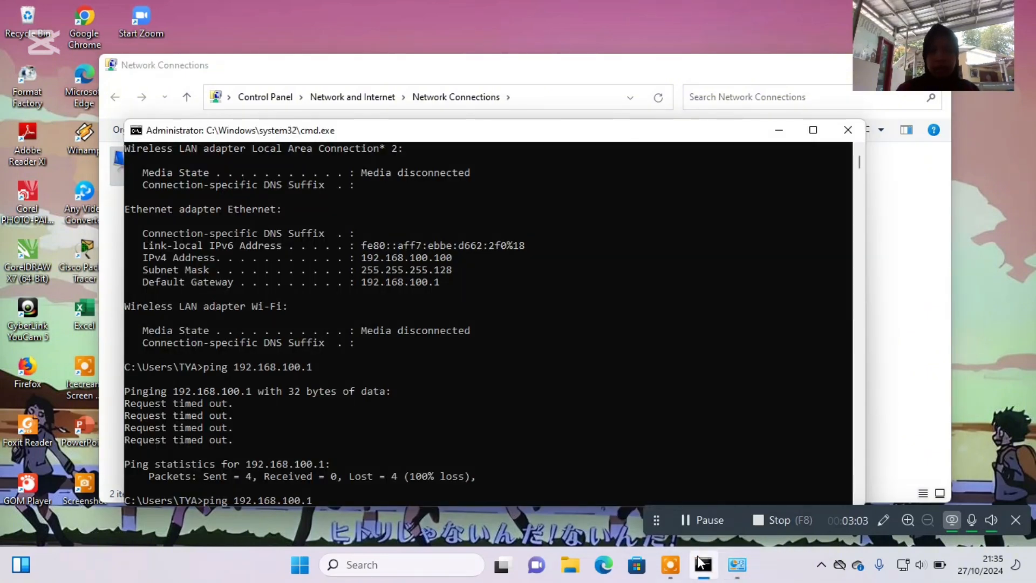
{"action": "key", "text": "Return"}
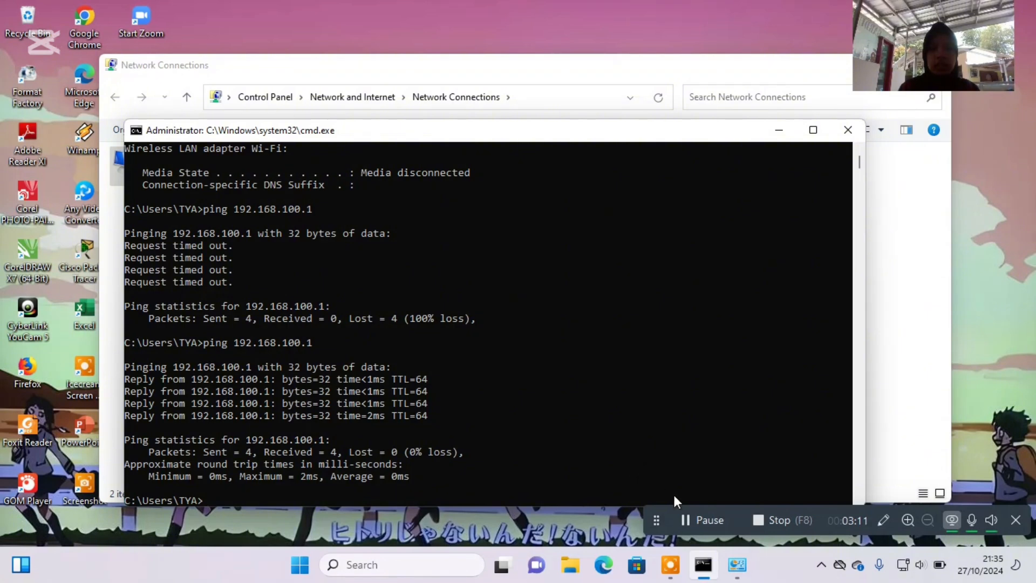
{"action": "left_click", "coordinate": [692, 518]}
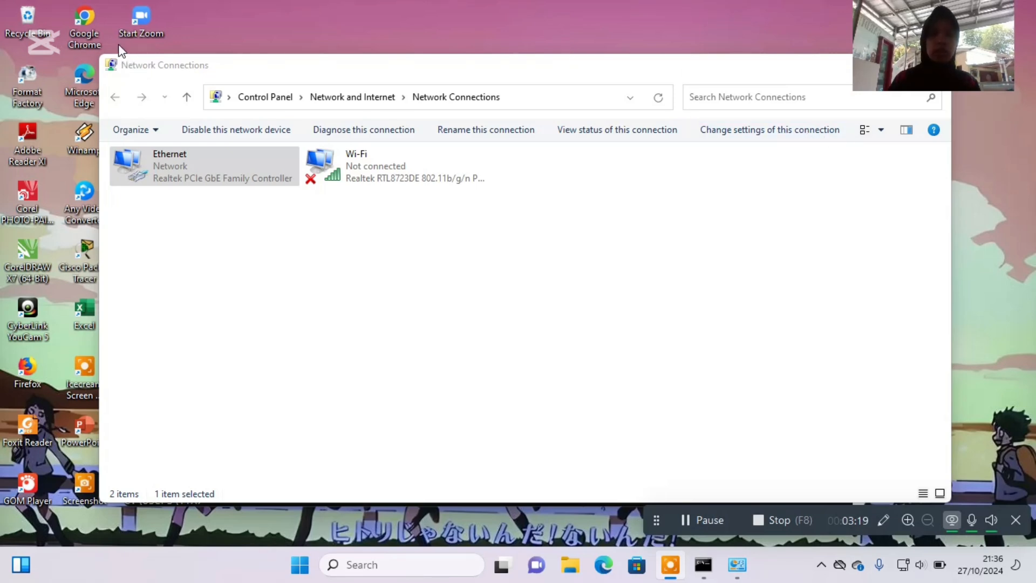
Switch to Google Chrome and load the website linux.org to test the firewall's site blocking.
{"action": "double_click", "coordinate": [89, 24]}
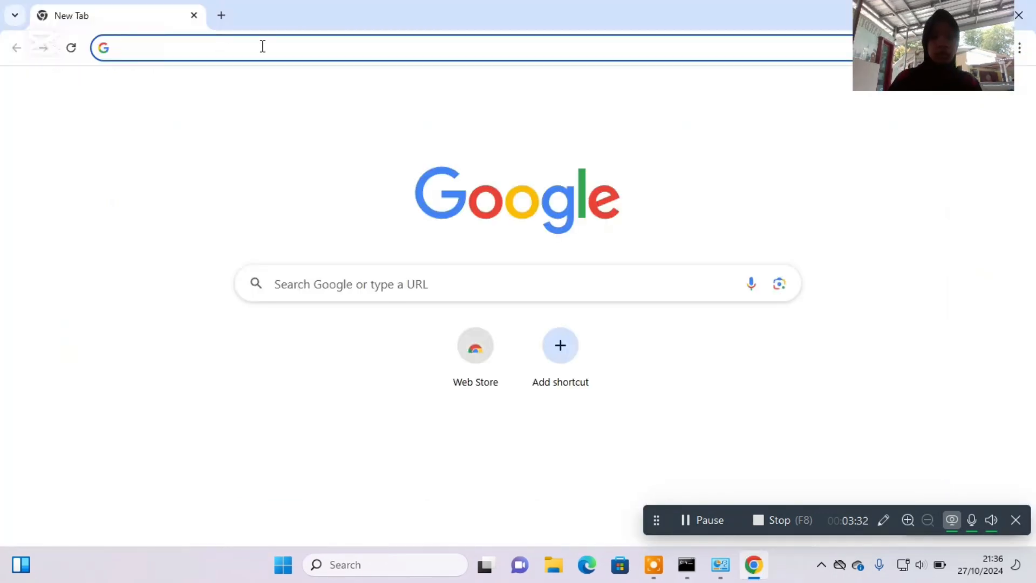
{"action": "type", "text": "lio"}
{"action": "key", "text": "BackSpace"}
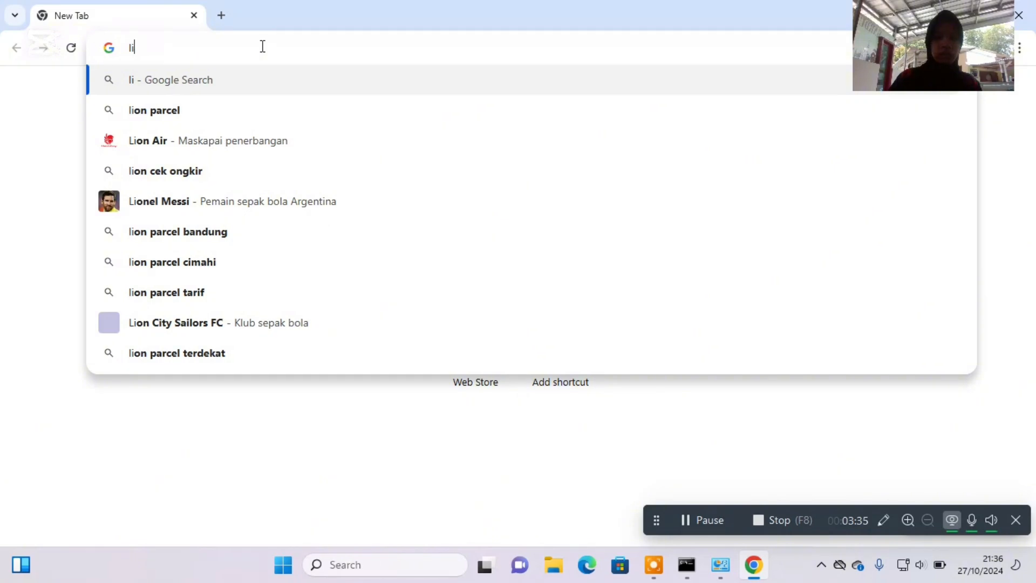
{"action": "type", "text": "nux"}
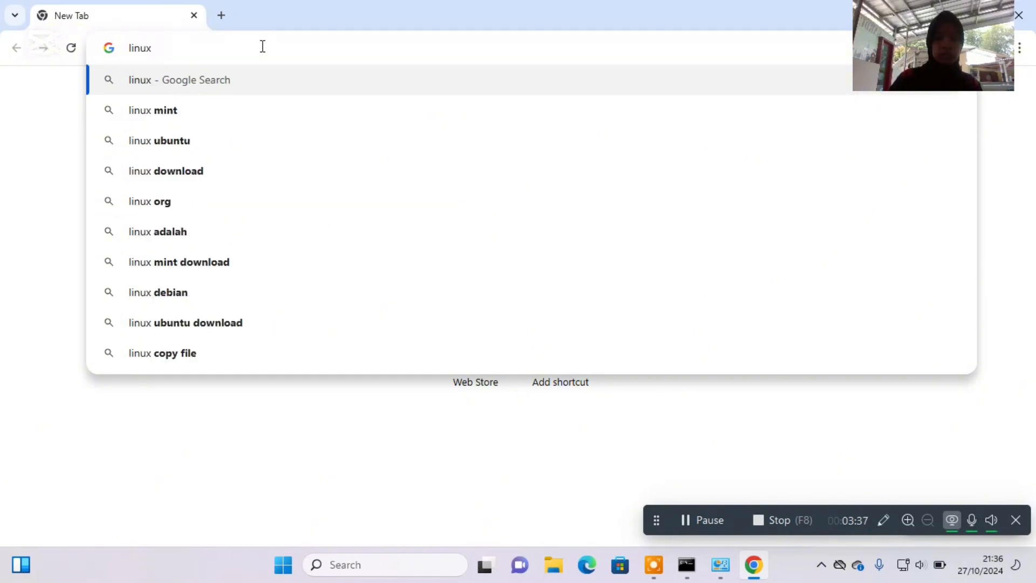
{"action": "type", "text": ".org"}
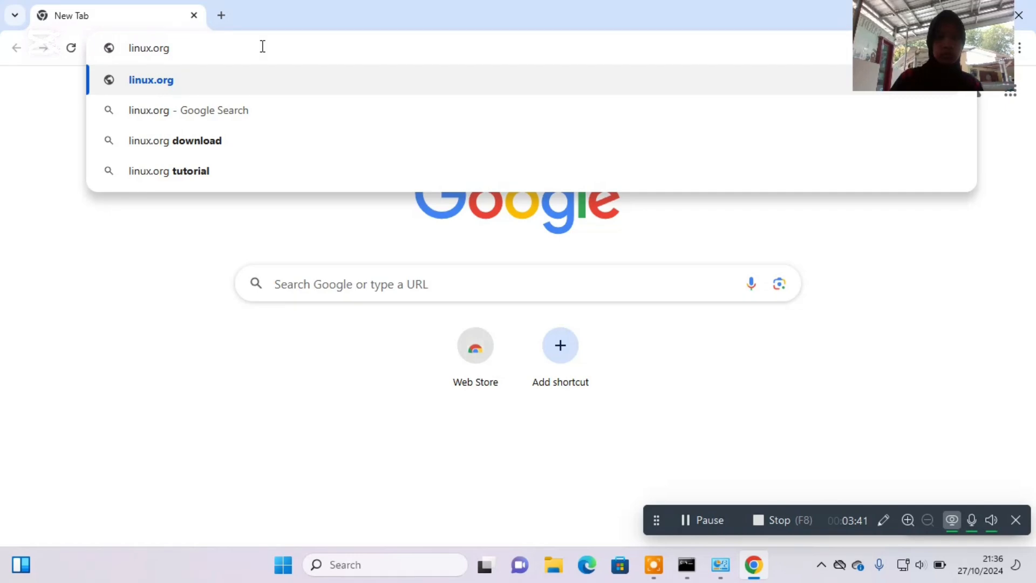
{"action": "key", "text": "Return"}
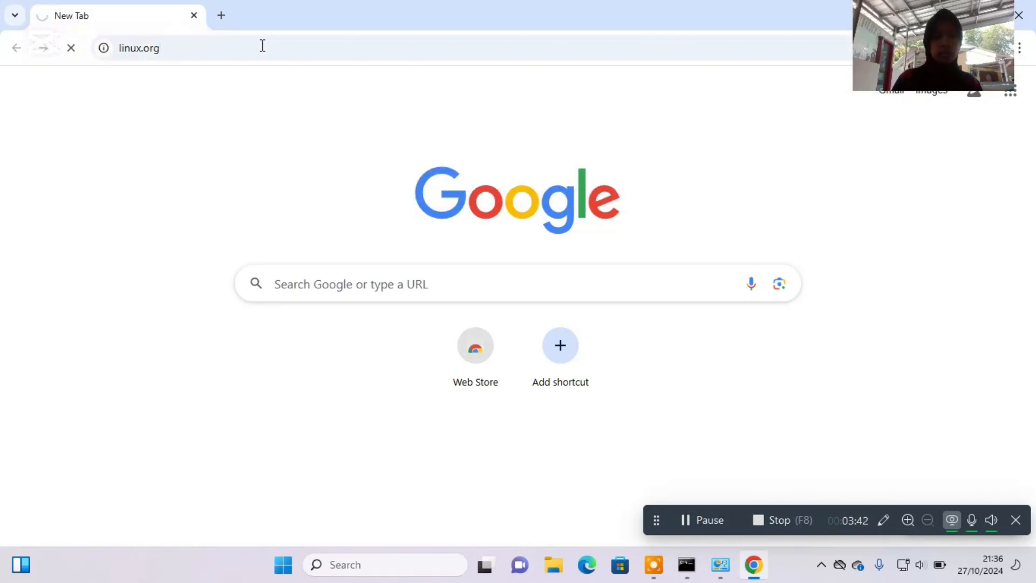
Search for "index mp3" in a new tab and open srm_buss_ii.mp3 from the srm.net/mp3 file index.
{"action": "left_click", "coordinate": [221, 16]}
{"action": "type", "text": "index"}
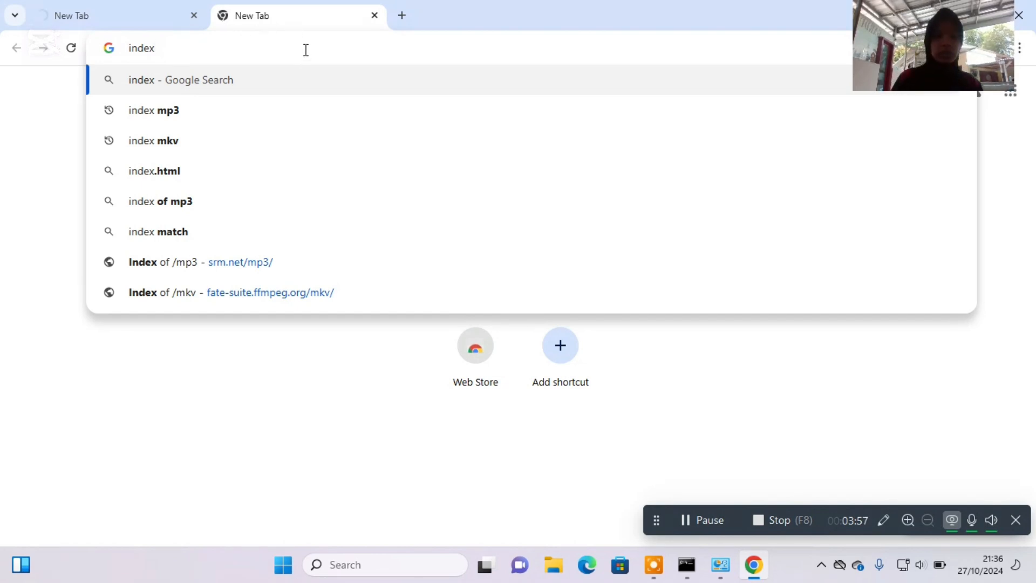
{"action": "type", "text": "m"}
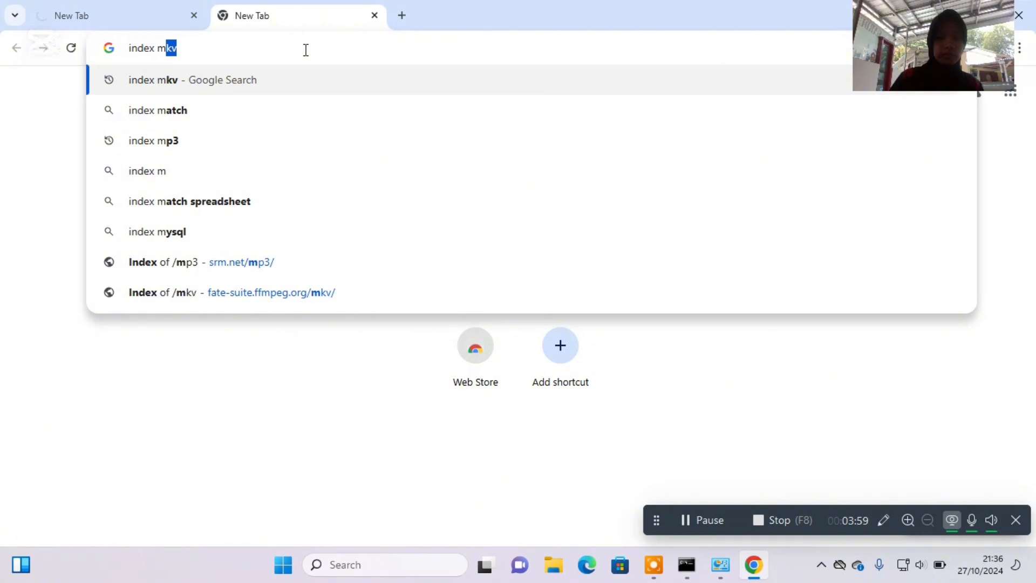
{"action": "type", "text": "p3"}
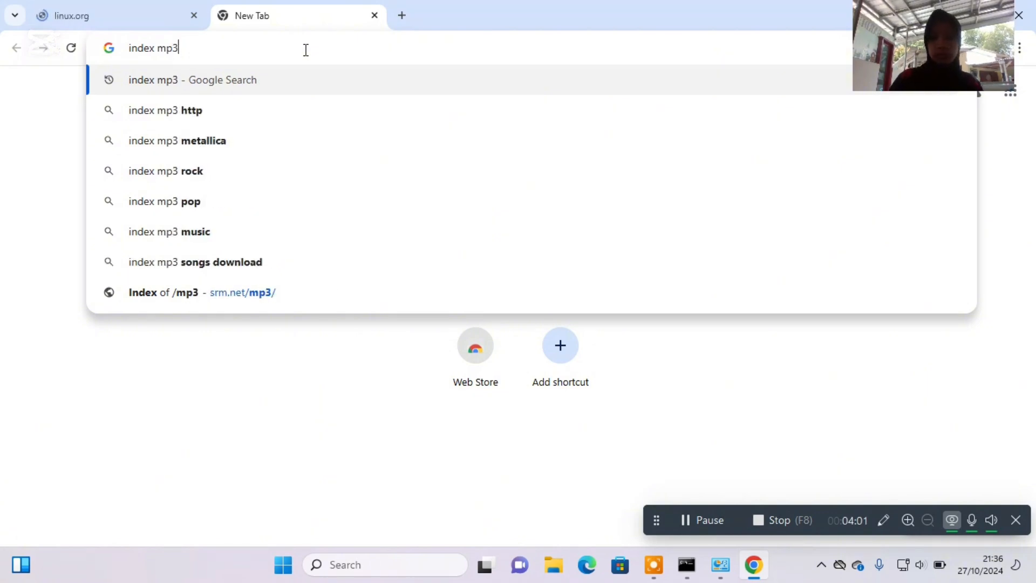
{"action": "key", "text": "Return"}
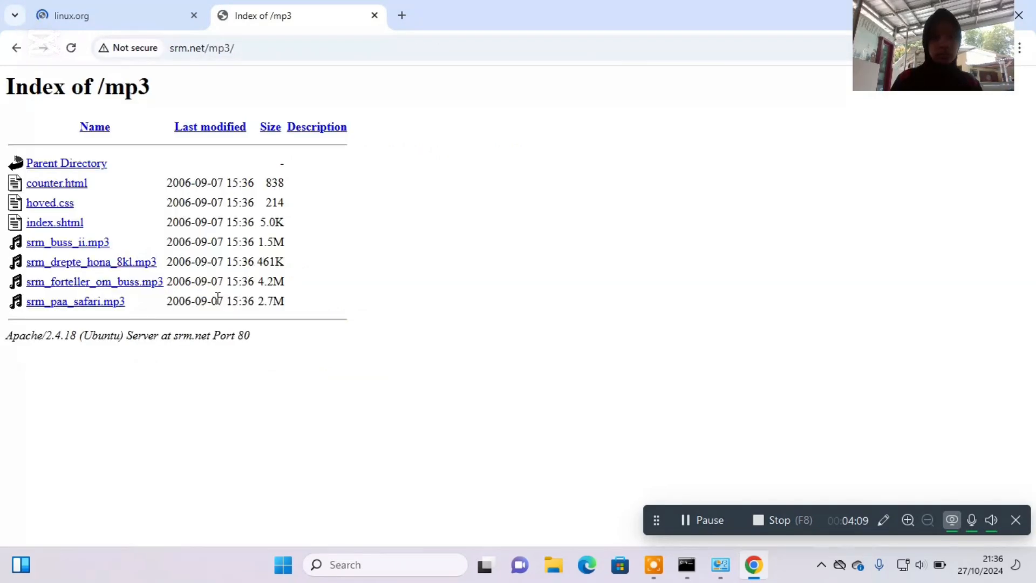
{"action": "left_click", "coordinate": [102, 244]}
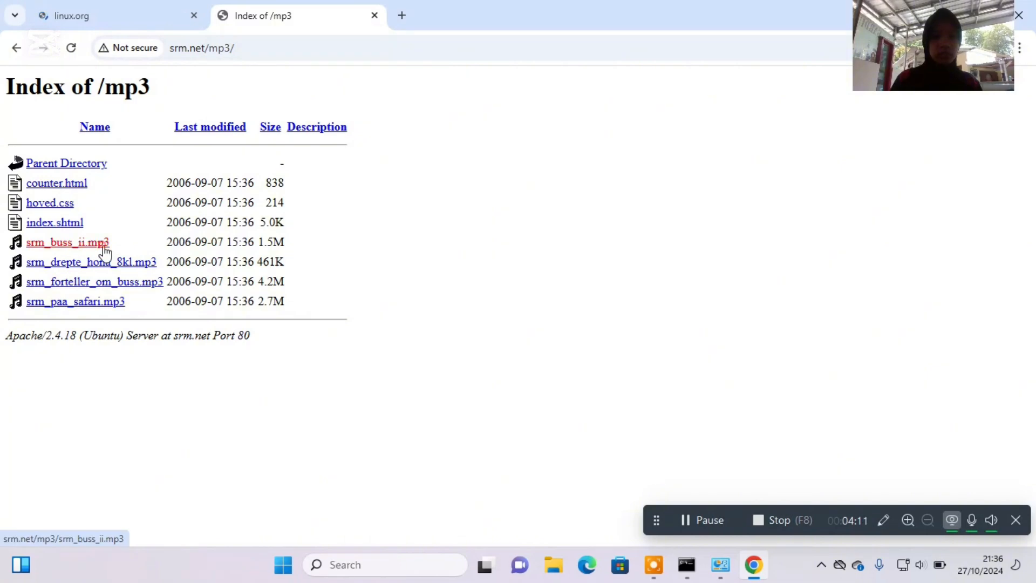
Search for "index mkv" in another new tab and open codec_delay_opus.mkv from the fate-suite.ffmpeg.org/mkv file index.
{"action": "left_click", "coordinate": [401, 16]}
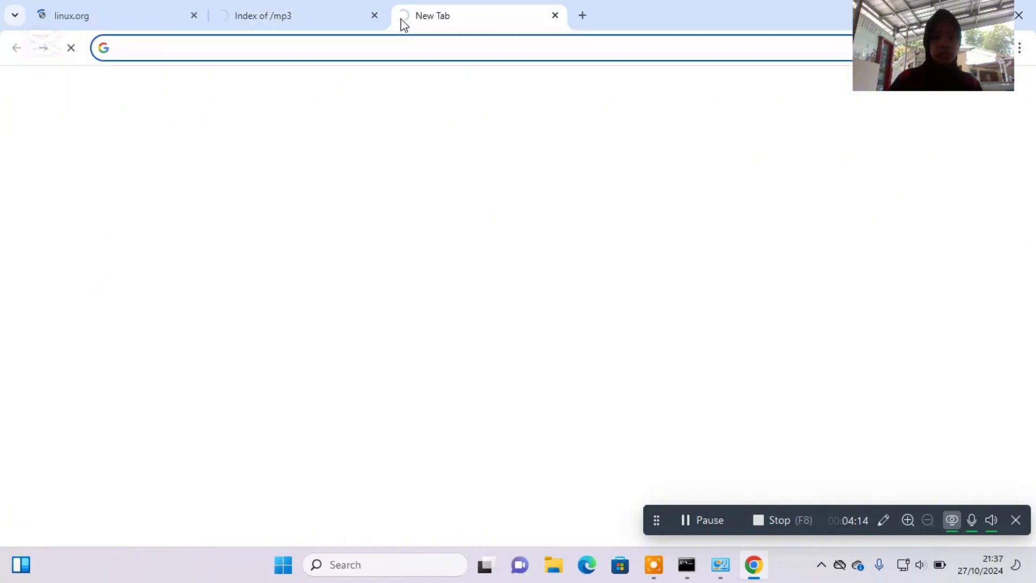
{"action": "type", "text": "index mkv"}
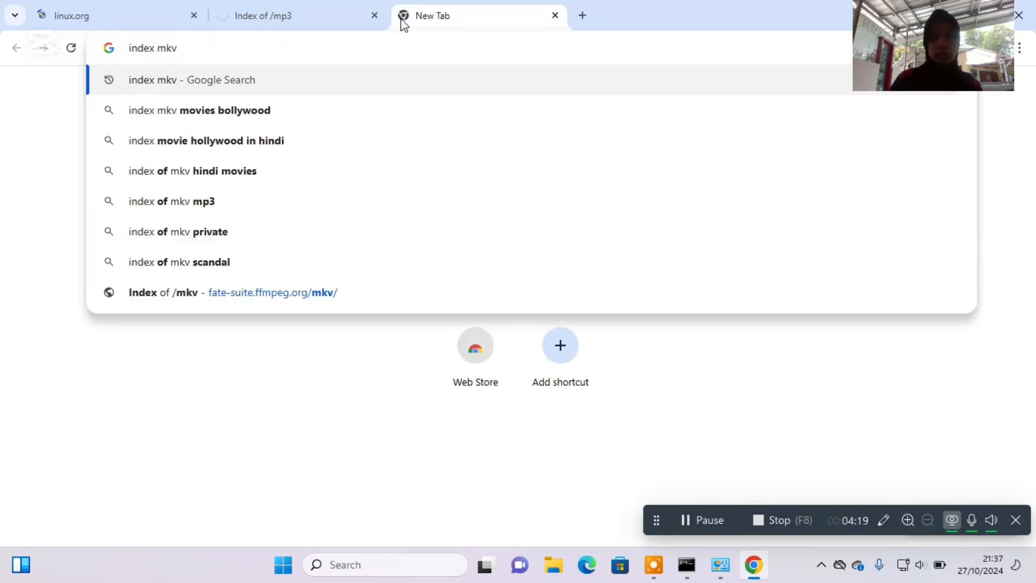
{"action": "key", "text": "Return"}
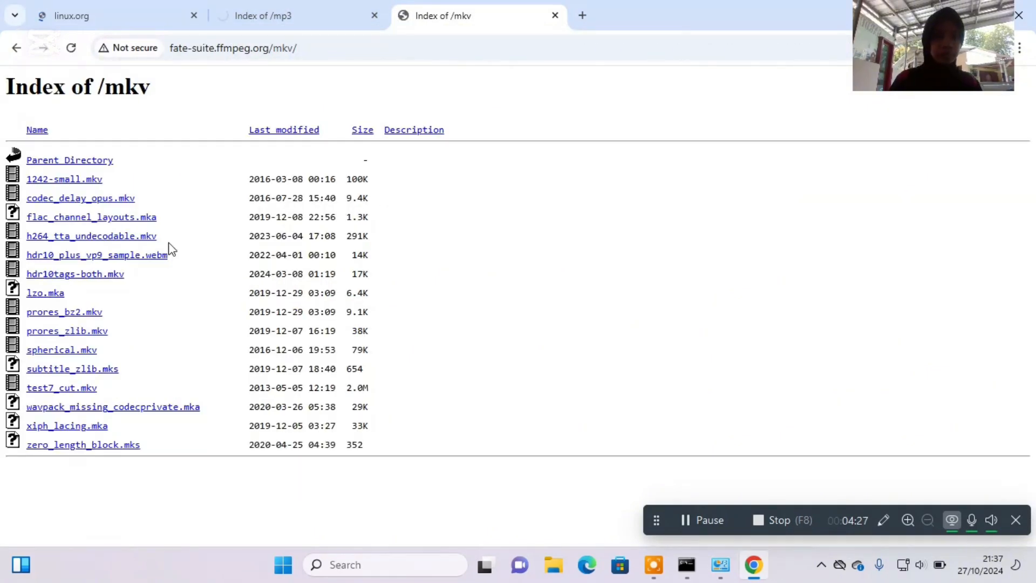
{"action": "left_click", "coordinate": [127, 202]}
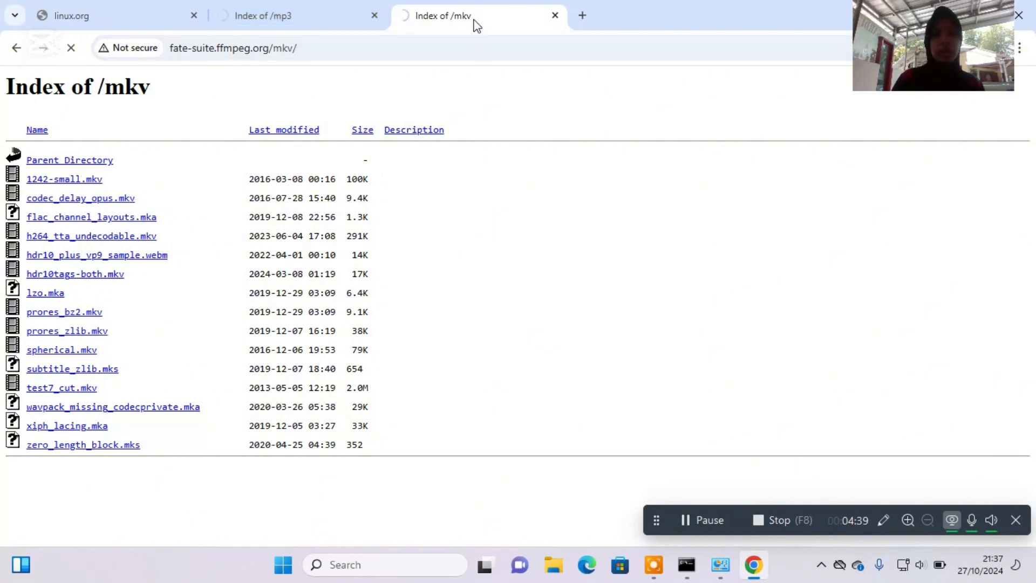
Check how the linux.org page, the srm.net MP3 file and the fate-suite.ffmpeg.org MKV file load in their tabs.
{"action": "left_click", "coordinate": [294, 21]}
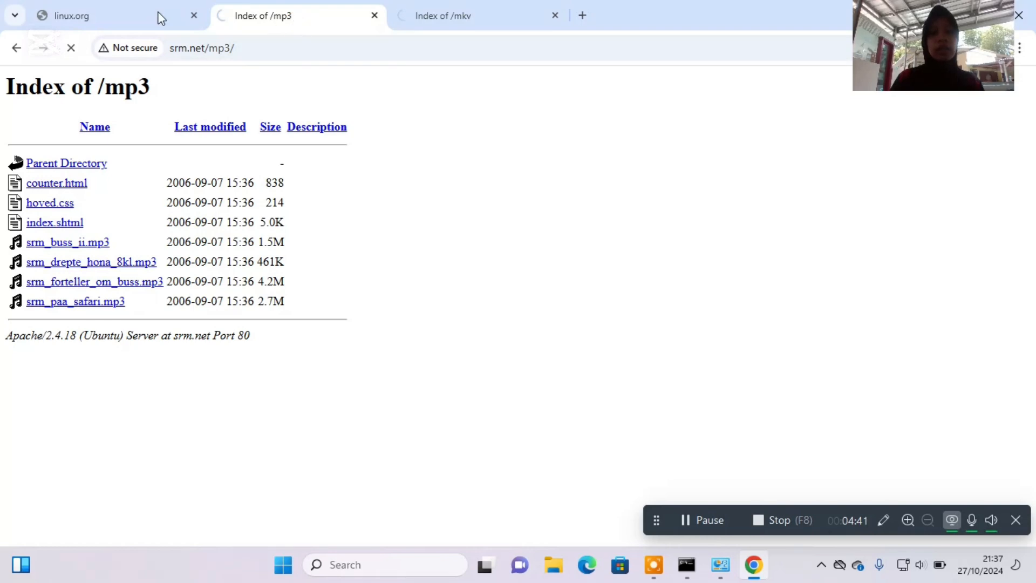
{"action": "left_click", "coordinate": [136, 14]}
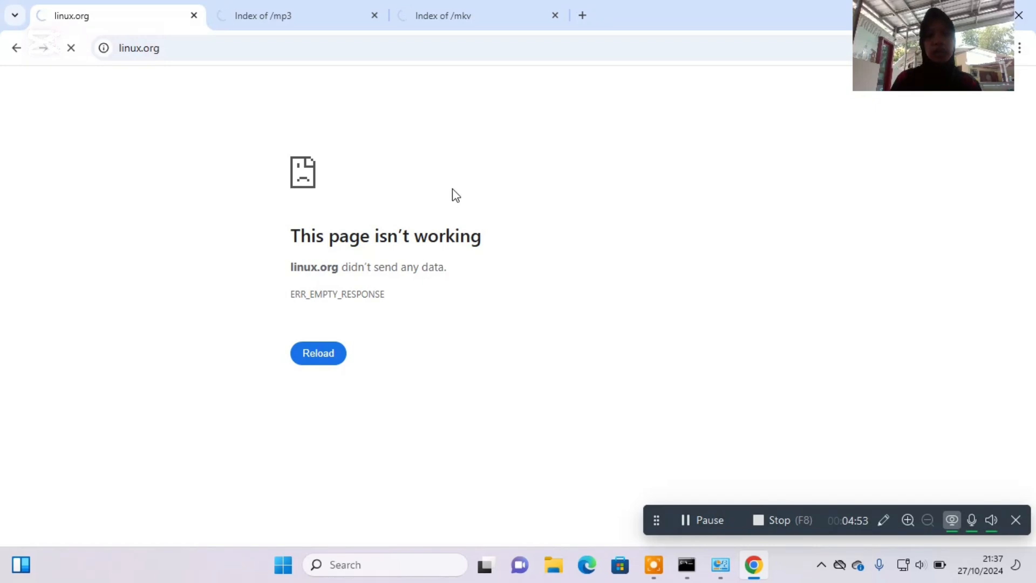
{"action": "left_click", "coordinate": [325, 15]}
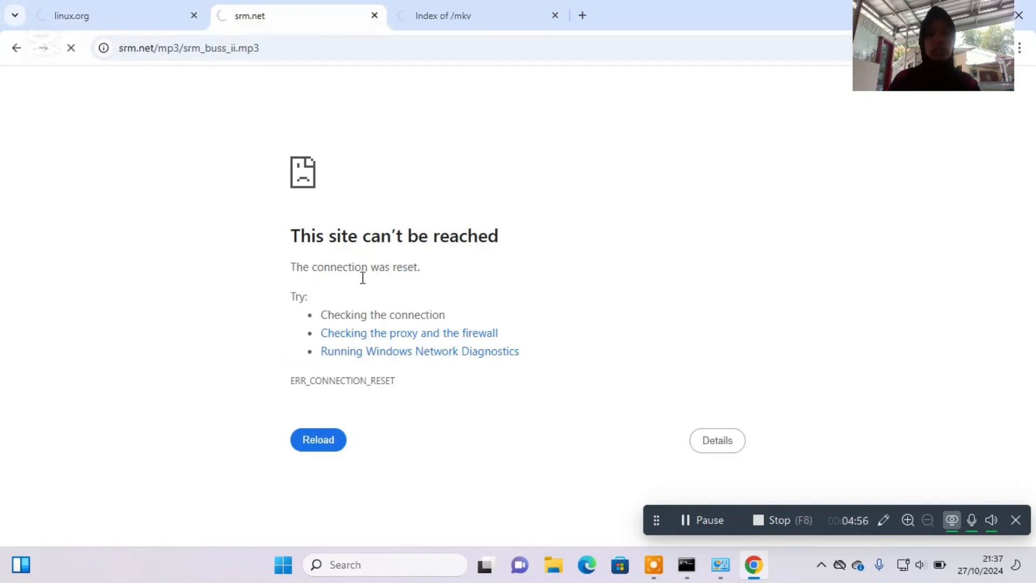
{"action": "left_click", "coordinate": [500, 11]}
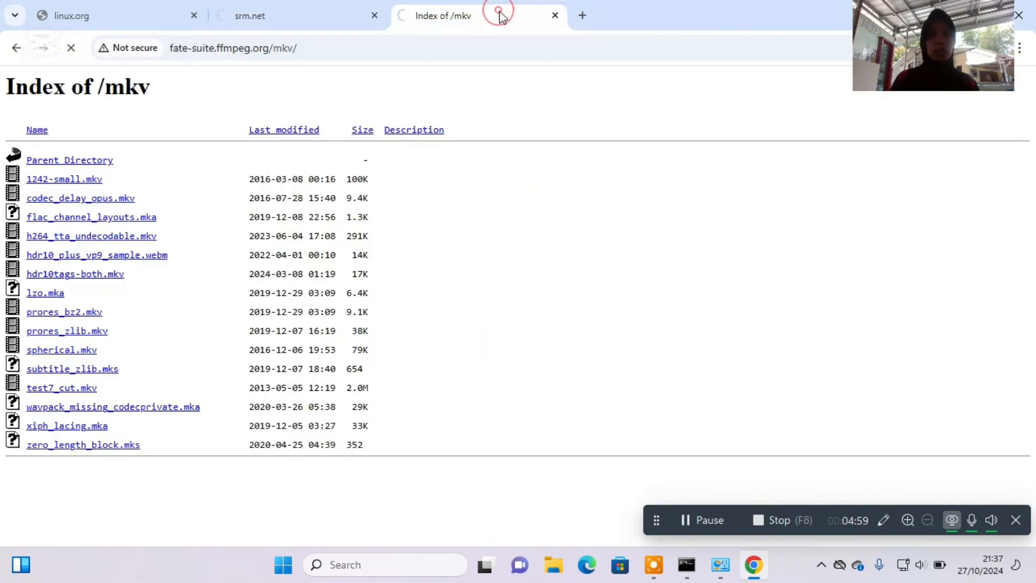
{"action": "left_click", "coordinate": [336, 13]}
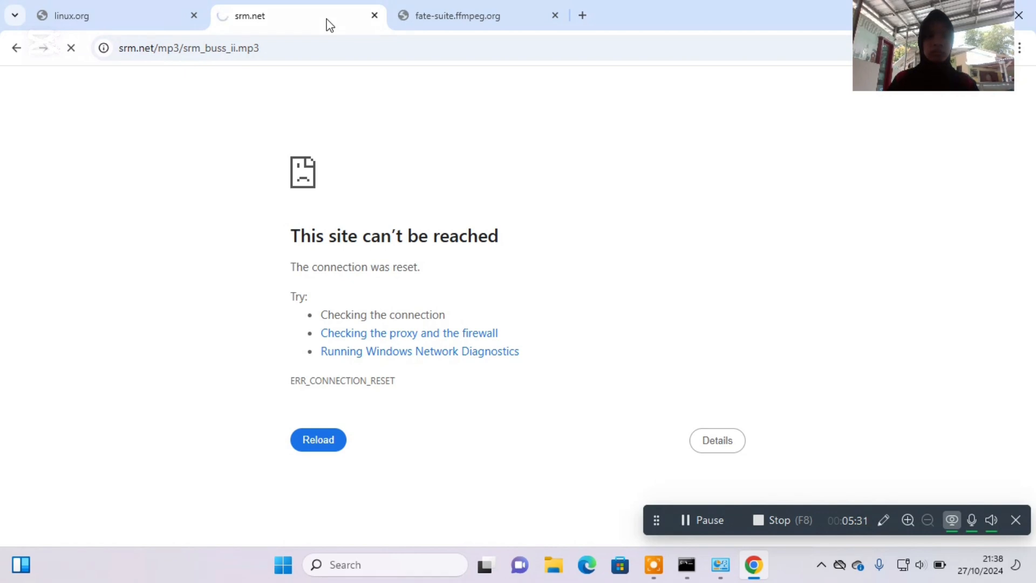
{"action": "left_click", "coordinate": [436, 14]}
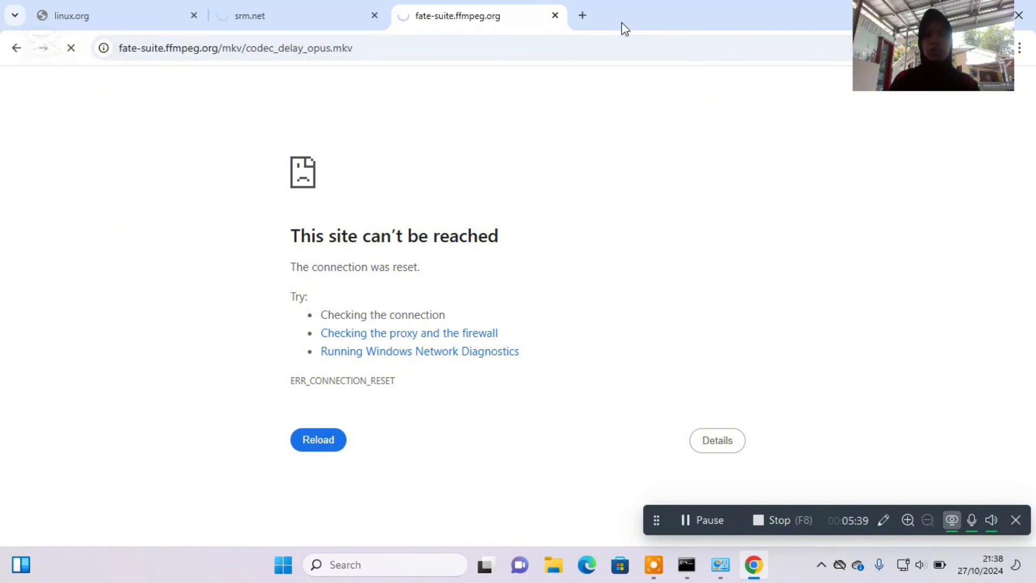
Open a new tab and run a Google search for "mikrotik".
{"action": "left_click", "coordinate": [583, 16]}
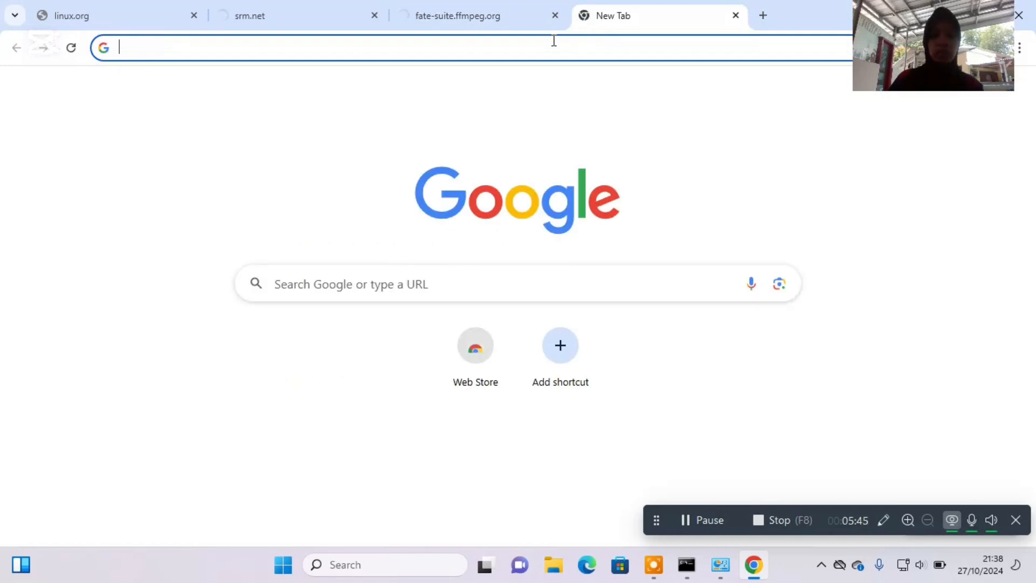
{"action": "type", "text": "mikrp"}
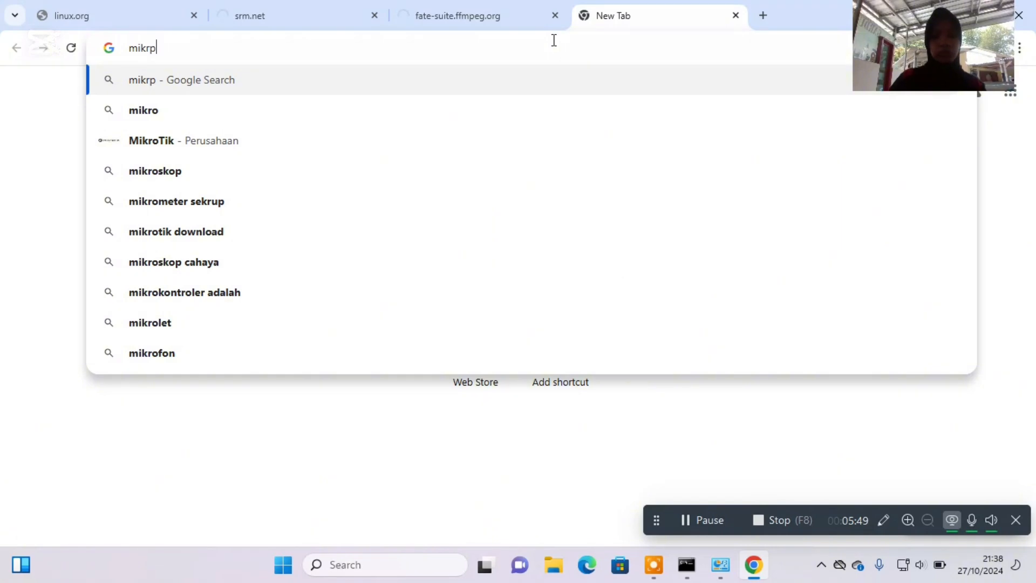
{"action": "key", "text": "BackSpace"}
{"action": "type", "text": "o"}
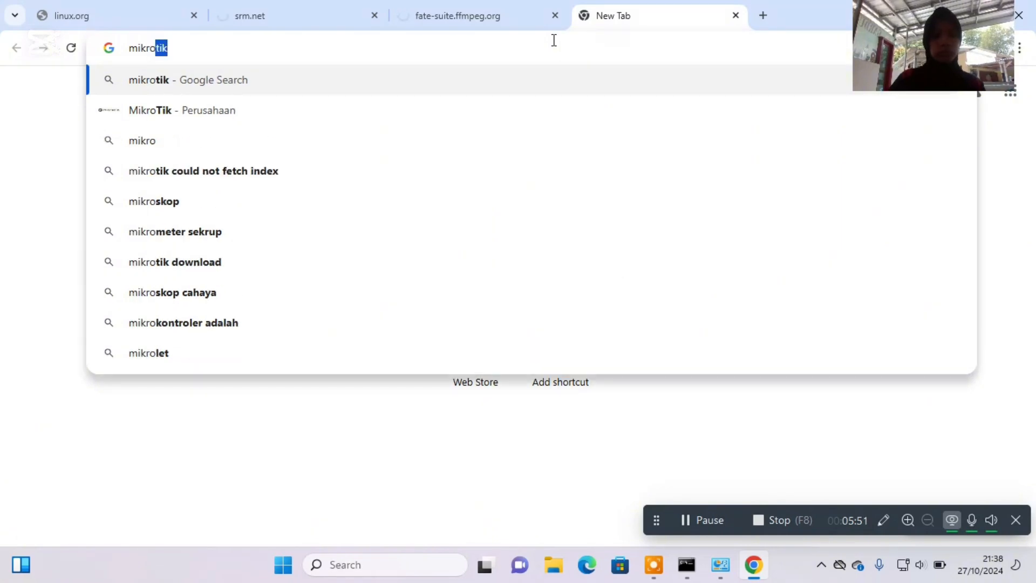
{"action": "key", "text": "Return"}
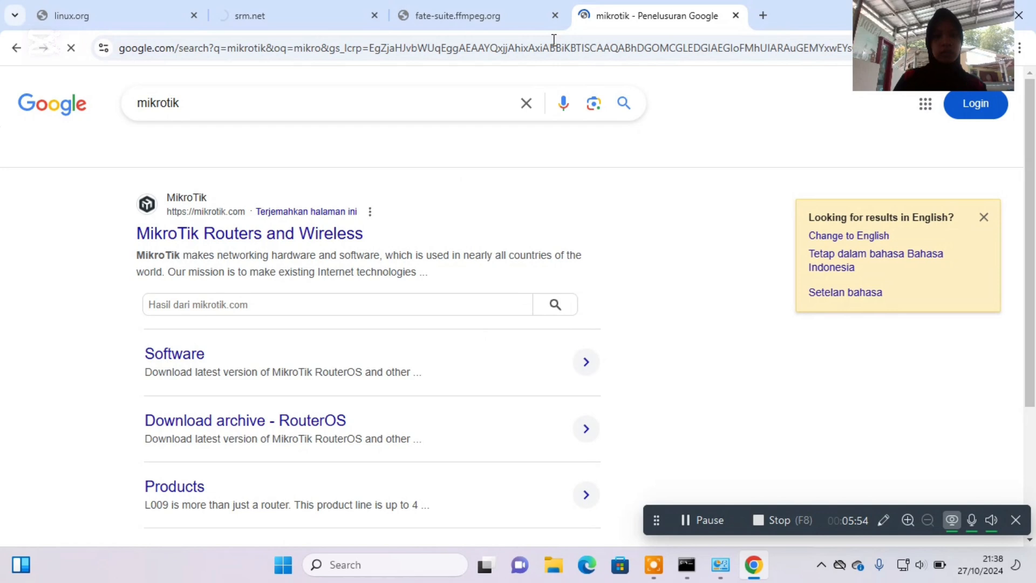
{"action": "scroll", "coordinate": [487, 207], "scroll_direction": "down", "scroll_amount": 15}
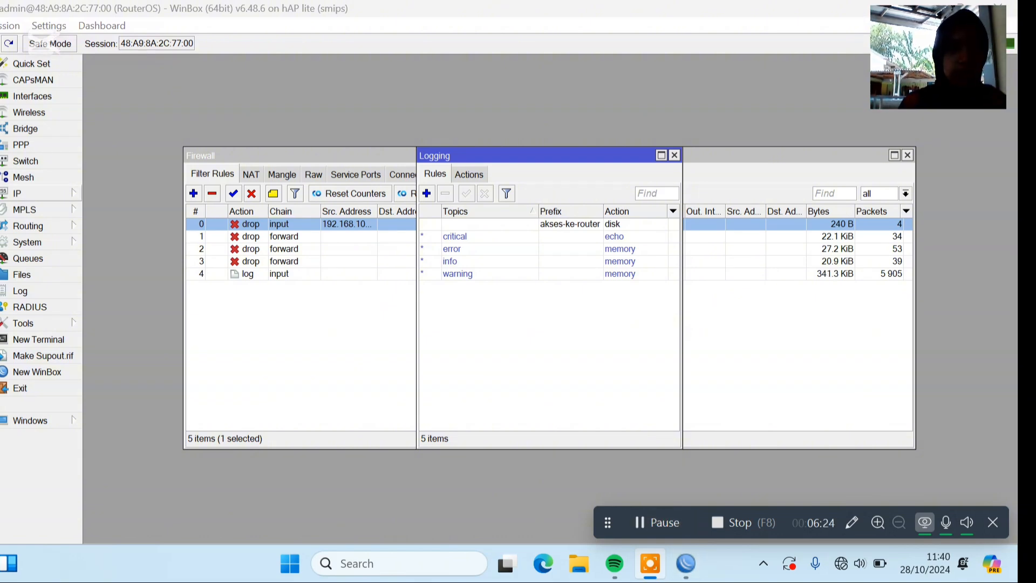
Switch to WinBox and start a new IP address entry with the address 192.168.200.1/24.
{"action": "left_click", "coordinate": [71, 193]}
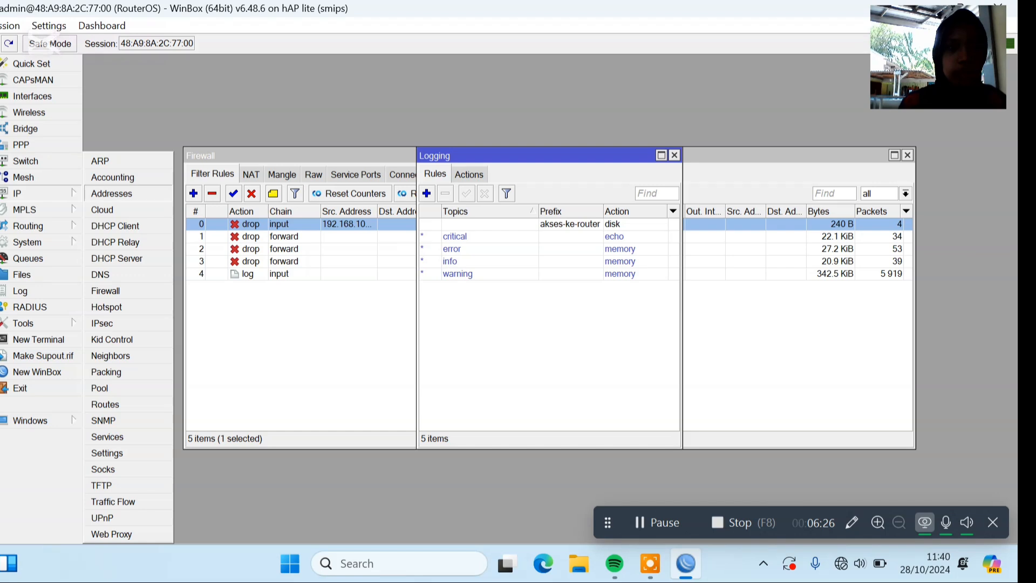
{"action": "left_click", "coordinate": [92, 192]}
{"action": "left_click", "coordinate": [427, 184]}
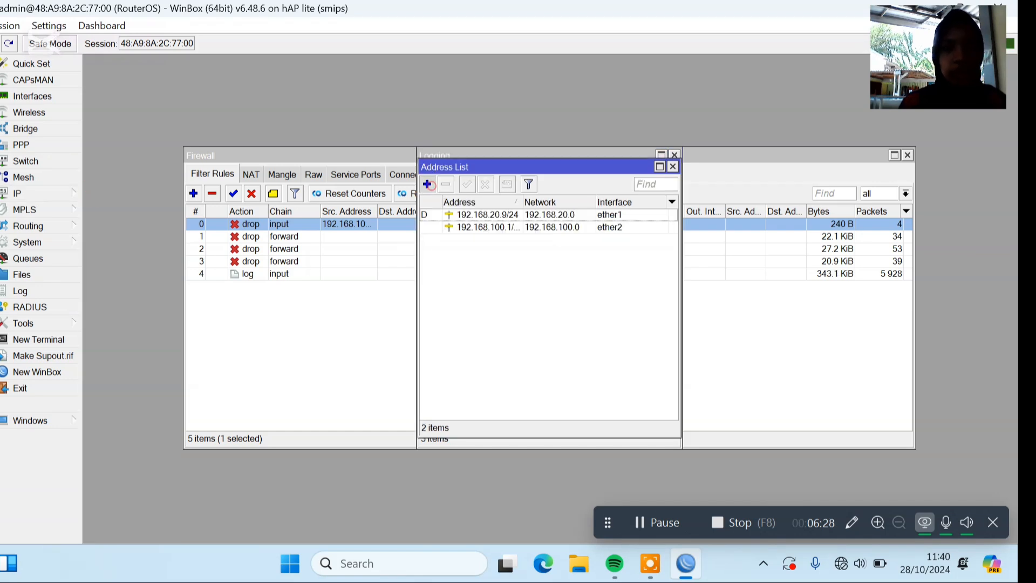
{"action": "type", "text": "1"}
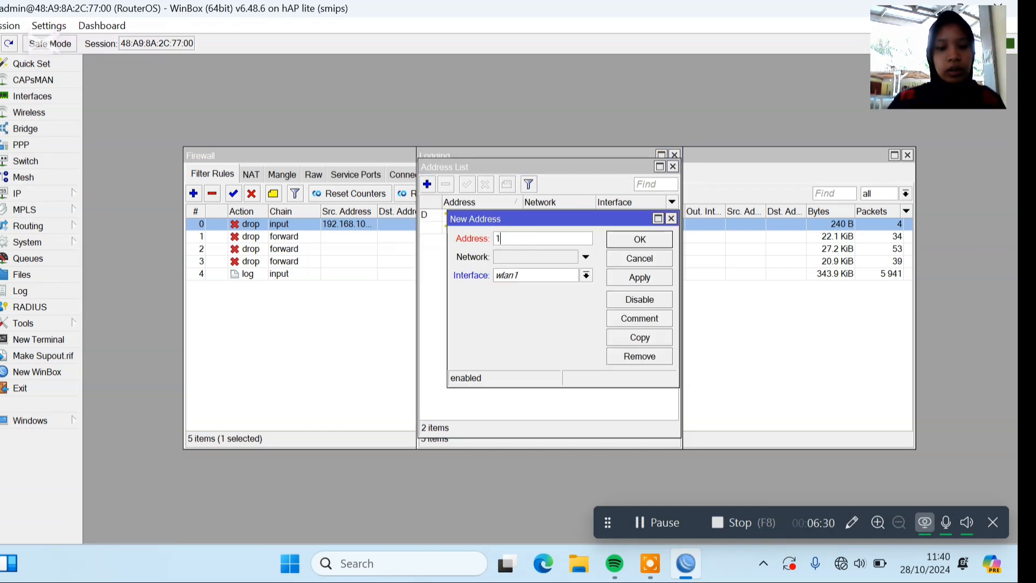
{"action": "type", "text": "92."}
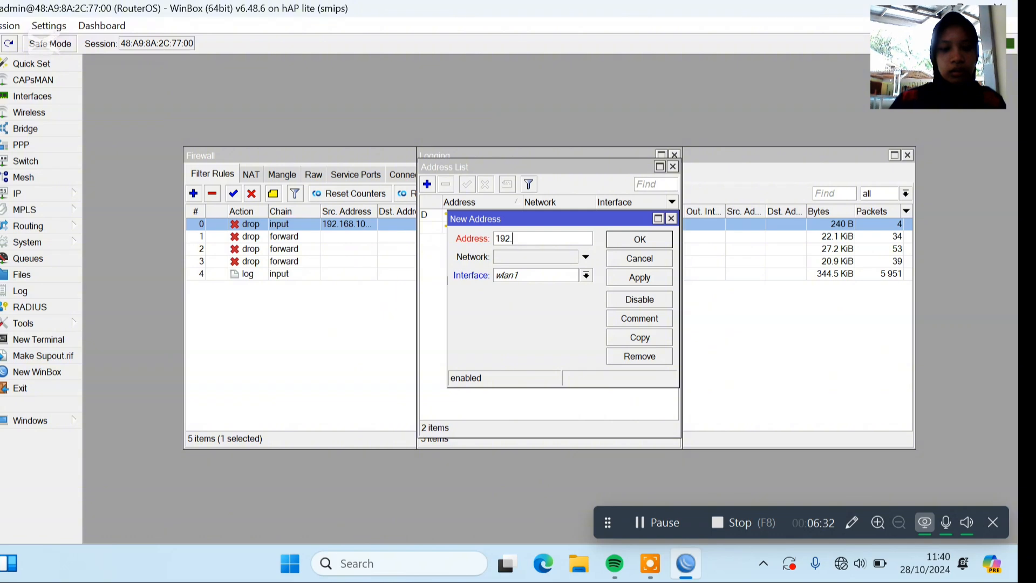
{"action": "type", "text": "168."}
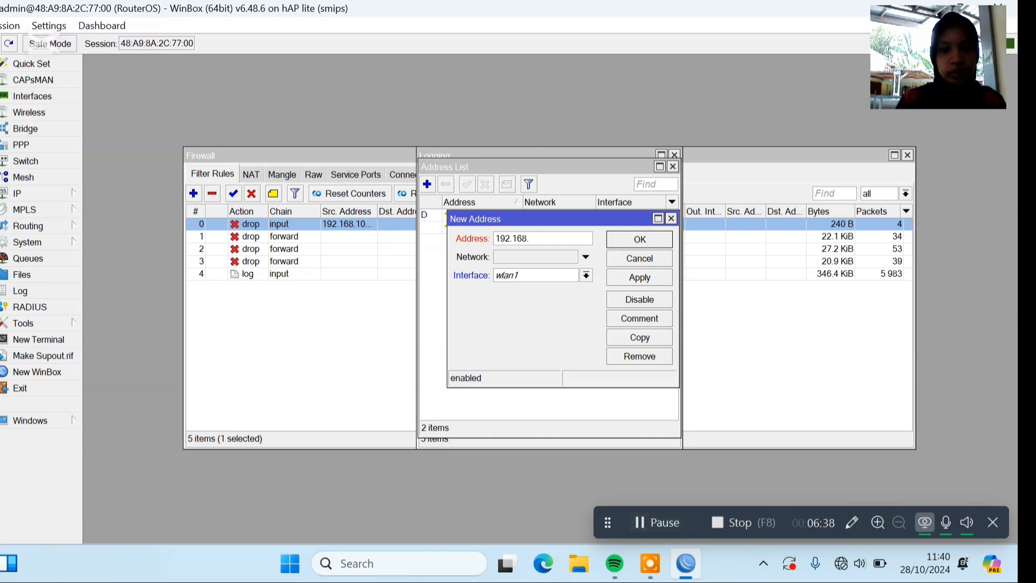
{"action": "left_click", "coordinate": [656, 523]}
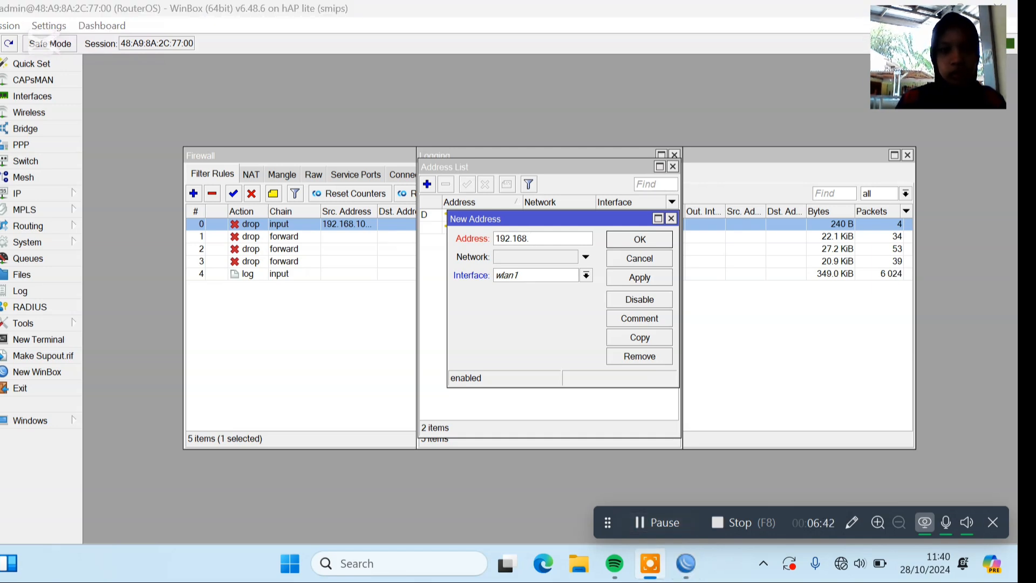
{"action": "key", "text": "alt+Tab"}
{"action": "type", "text": "2"}
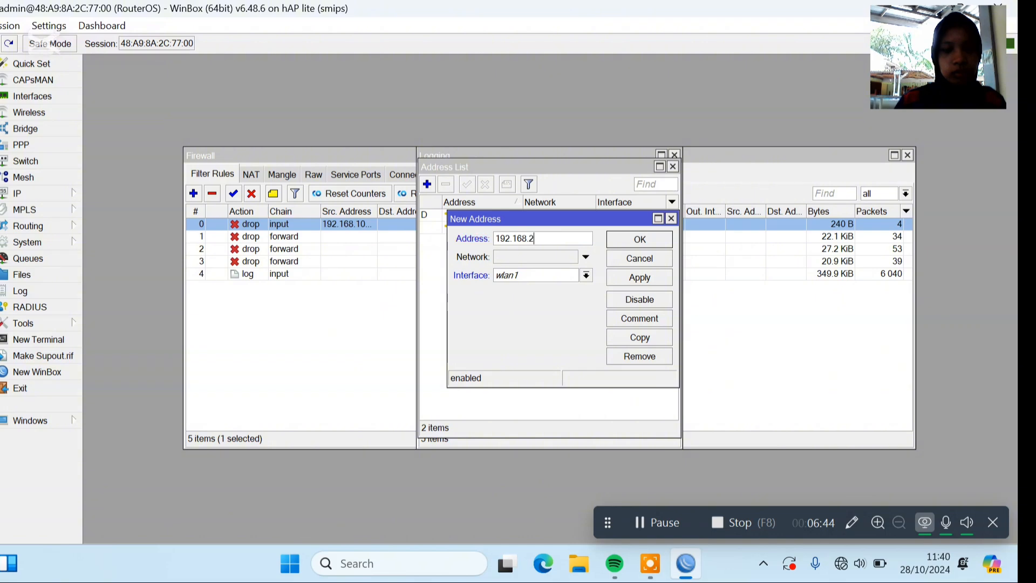
{"action": "type", "text": "00.1"}
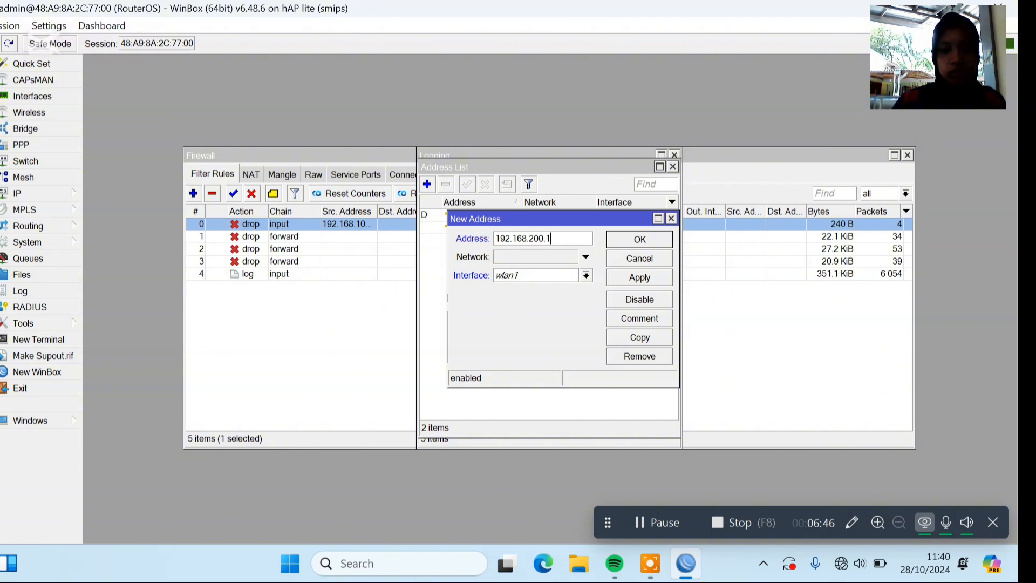
{"action": "type", "text": "/24"}
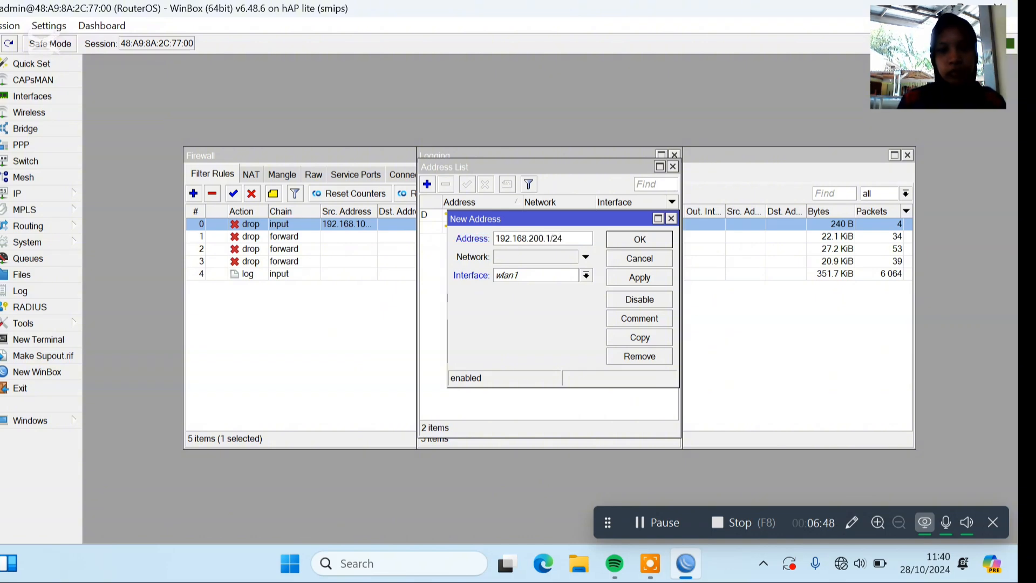
Assign the new 192.168.200.1/24 address to interface ether3 and save the entry.
{"action": "left_click", "coordinate": [562, 273]}
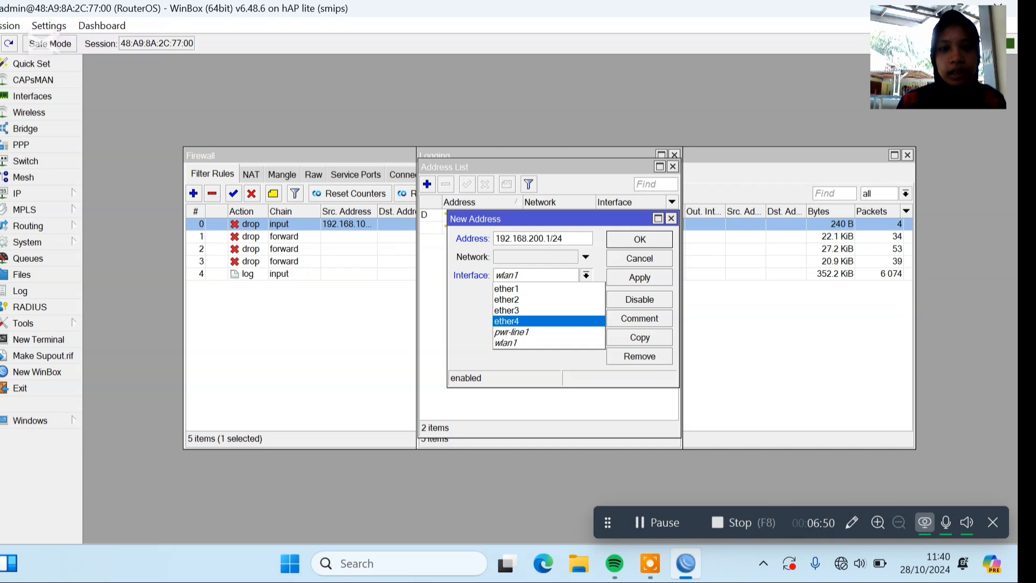
{"action": "left_click", "coordinate": [548, 310]}
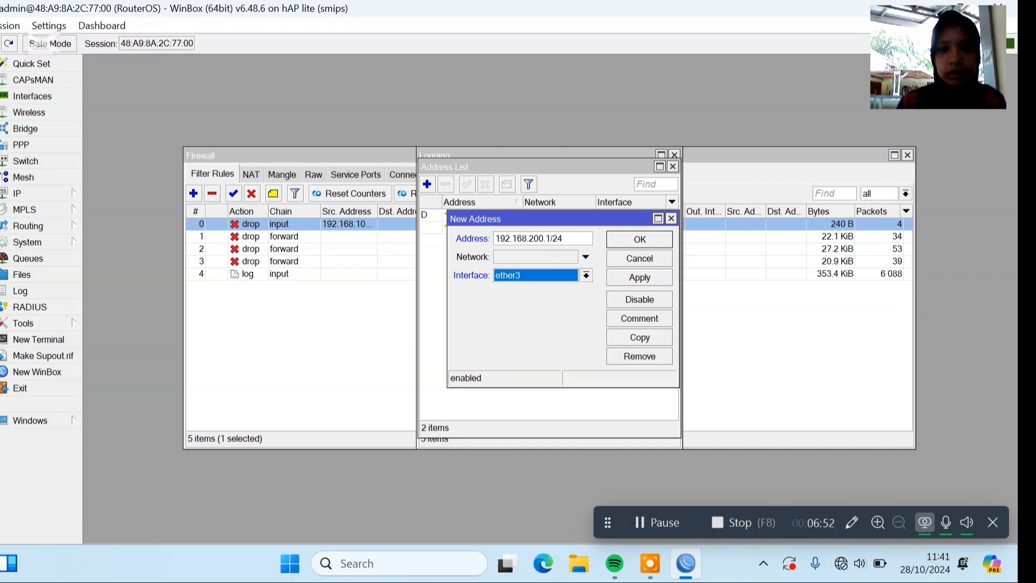
{"action": "left_click", "coordinate": [640, 240]}
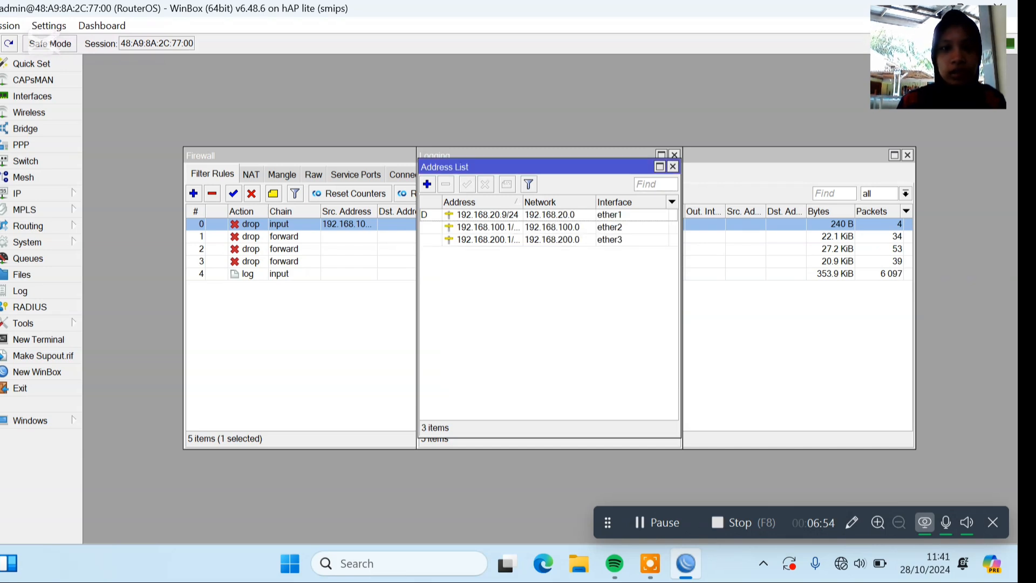
Start the DHCP server setup on ether3, accepting the address space 192.168.200.0/24 and the proposed gateway.
{"action": "left_click", "coordinate": [33, 193]}
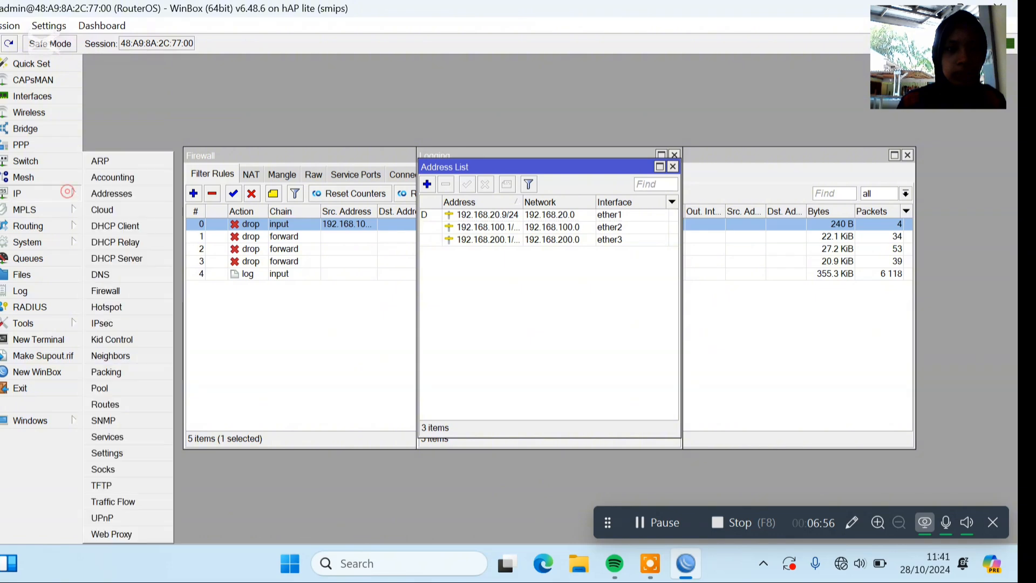
{"action": "left_click", "coordinate": [135, 258]}
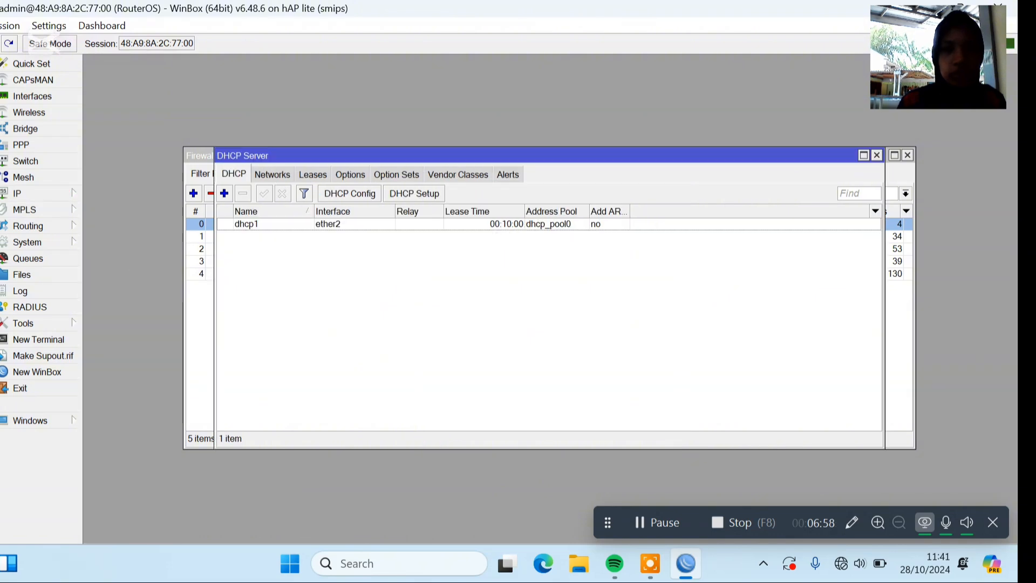
{"action": "left_click", "coordinate": [425, 193]}
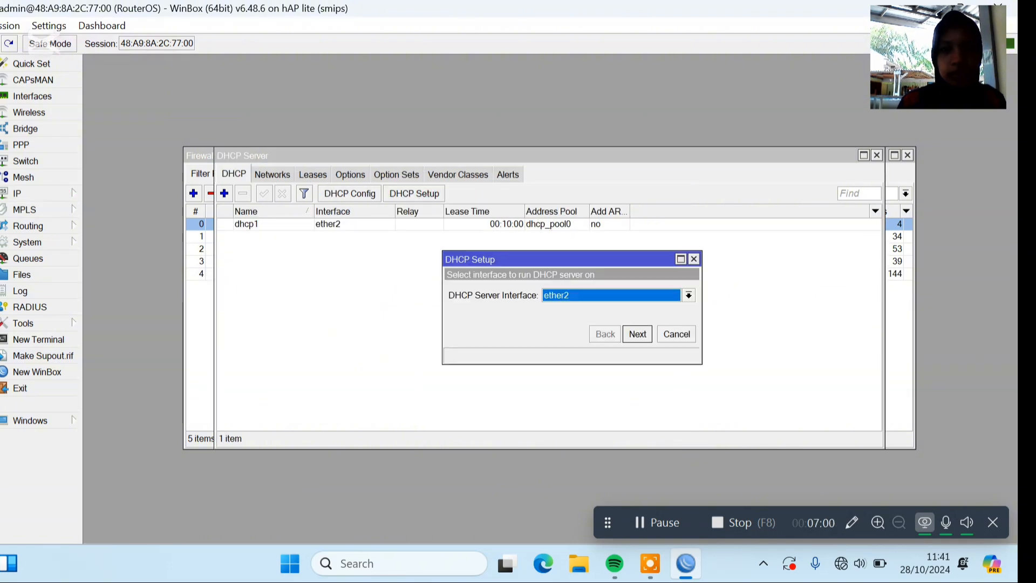
{"action": "left_click", "coordinate": [645, 296]}
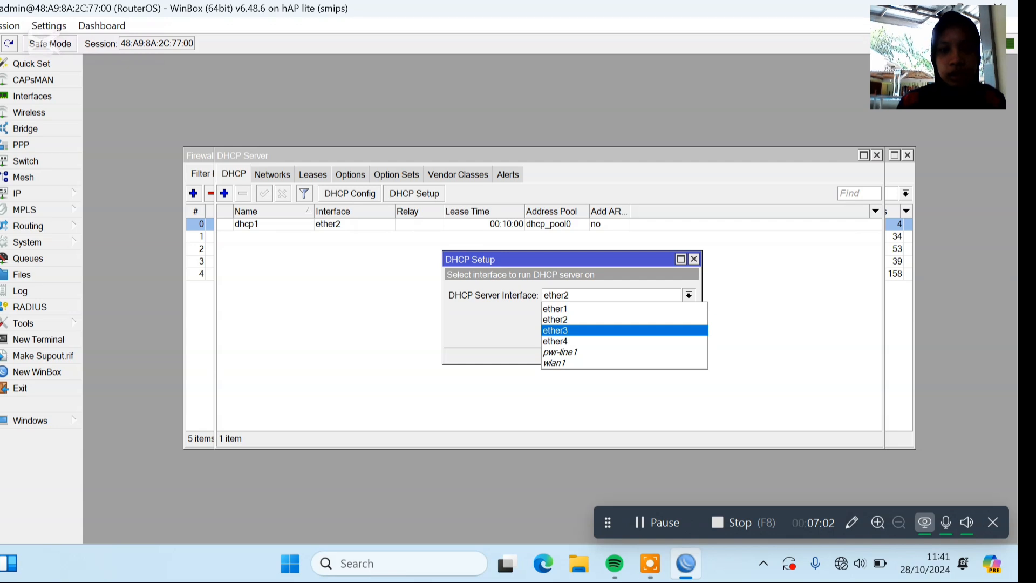
{"action": "left_click", "coordinate": [631, 329]}
{"action": "left_click", "coordinate": [631, 330]}
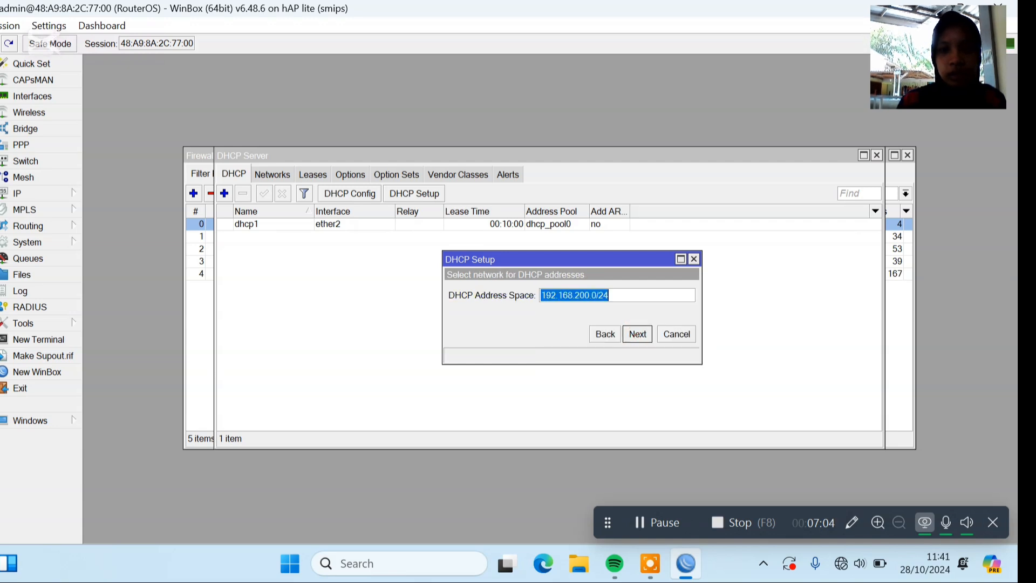
{"action": "left_click", "coordinate": [631, 331]}
{"action": "left_click", "coordinate": [631, 331]}
{"action": "left_click", "coordinate": [631, 330]}
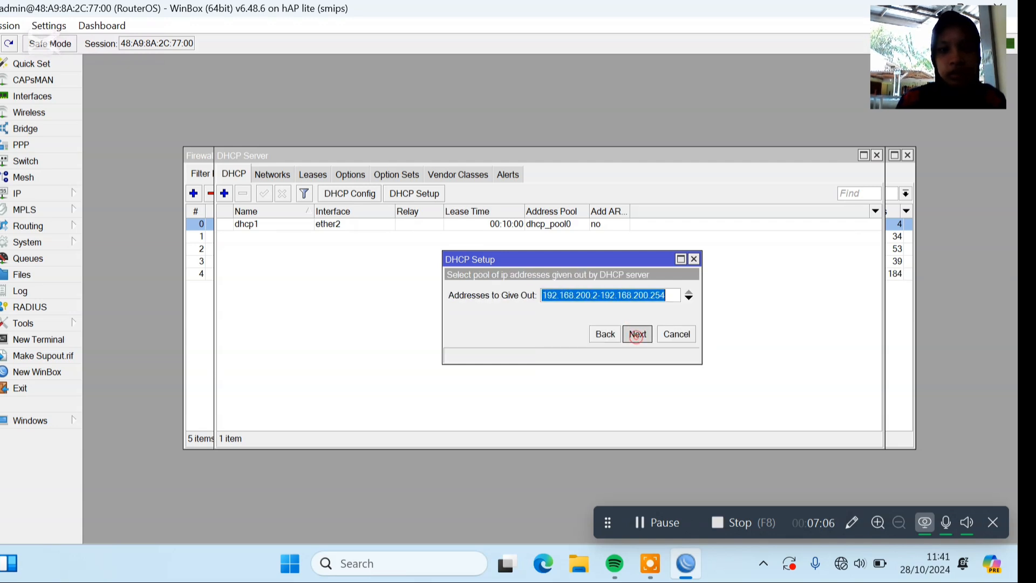
Set the DHCP pool to 192.168.200.2-192.168.200.100 and finish the setup with the proposed DNS servers and lease time.
{"action": "left_click", "coordinate": [605, 334]}
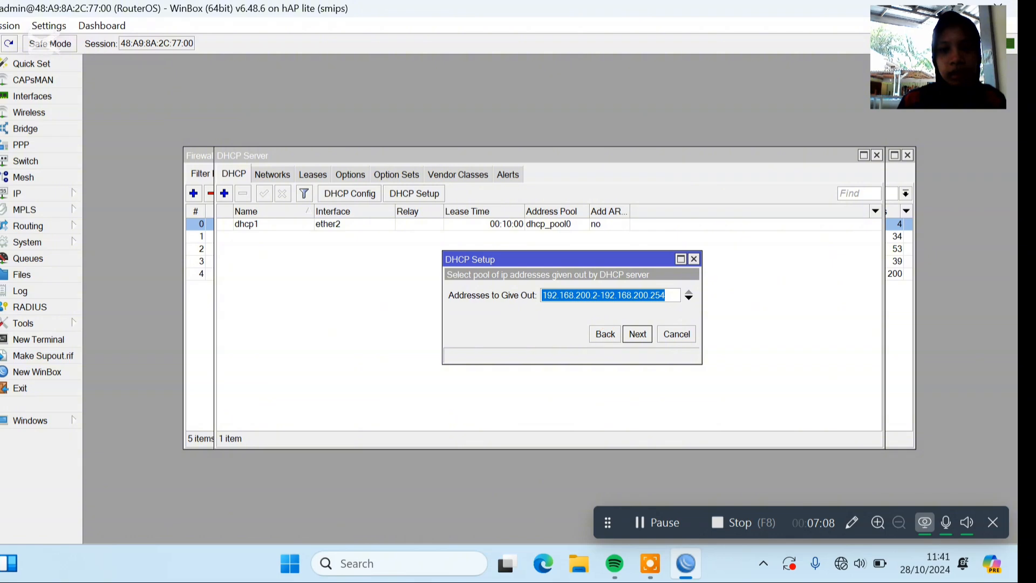
{"action": "key", "text": "End"}
{"action": "key", "text": "BackSpace"}
{"action": "key", "text": "BackSpace"}
{"action": "key", "text": "BackSpace"}
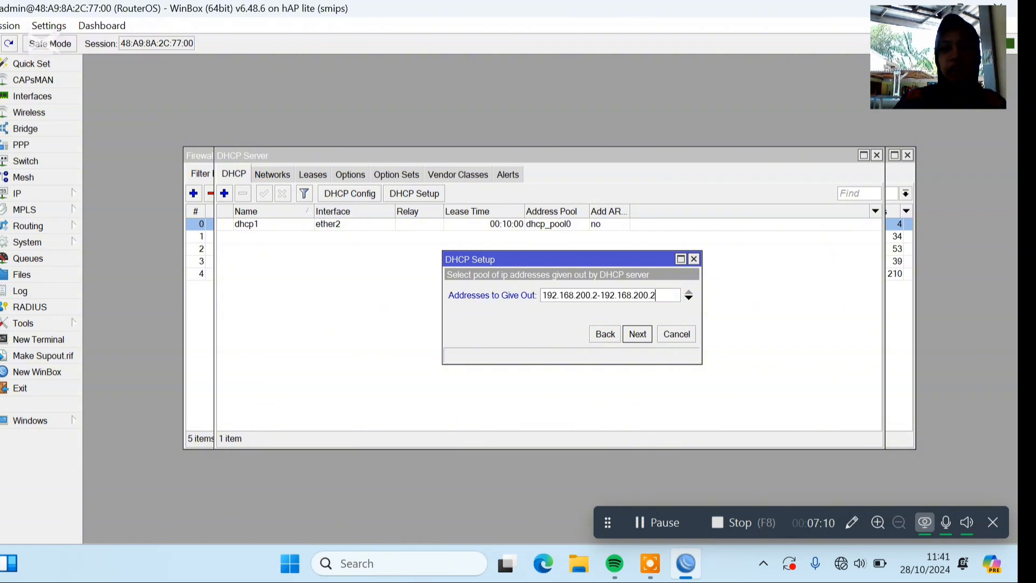
{"action": "type", "text": "100"}
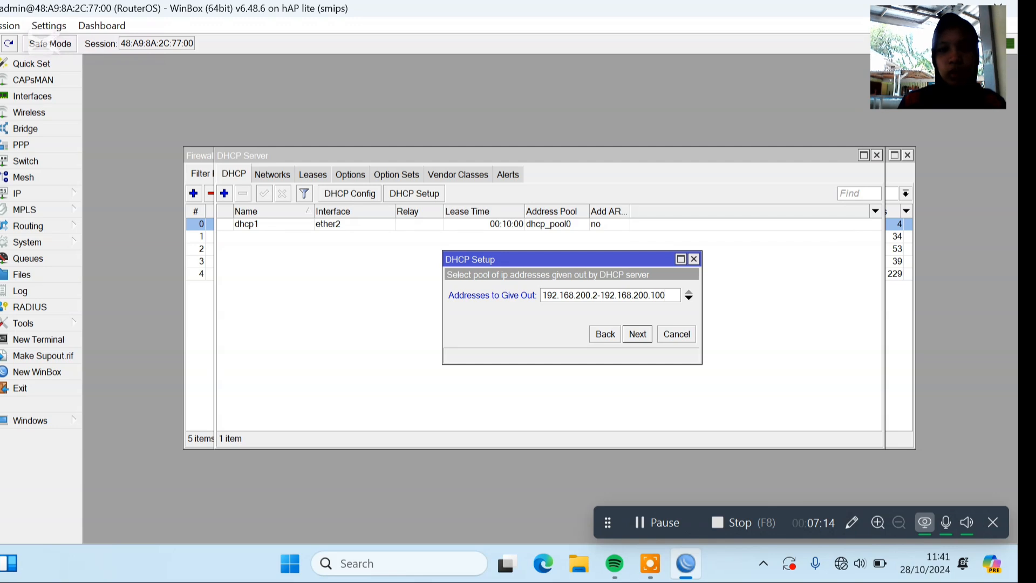
{"action": "key", "text": "Return"}
{"action": "key", "text": "Return"}
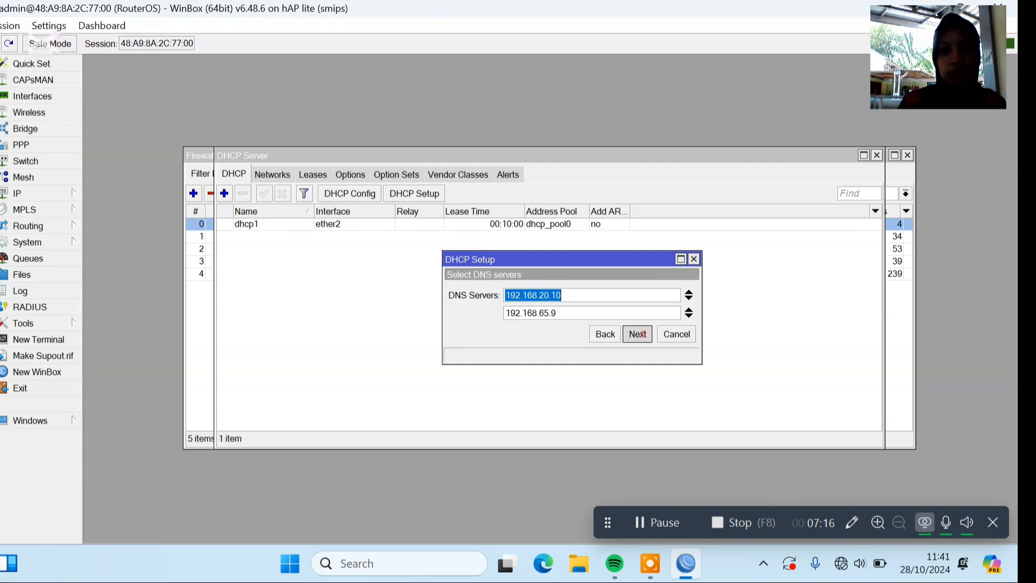
{"action": "key", "text": "Return"}
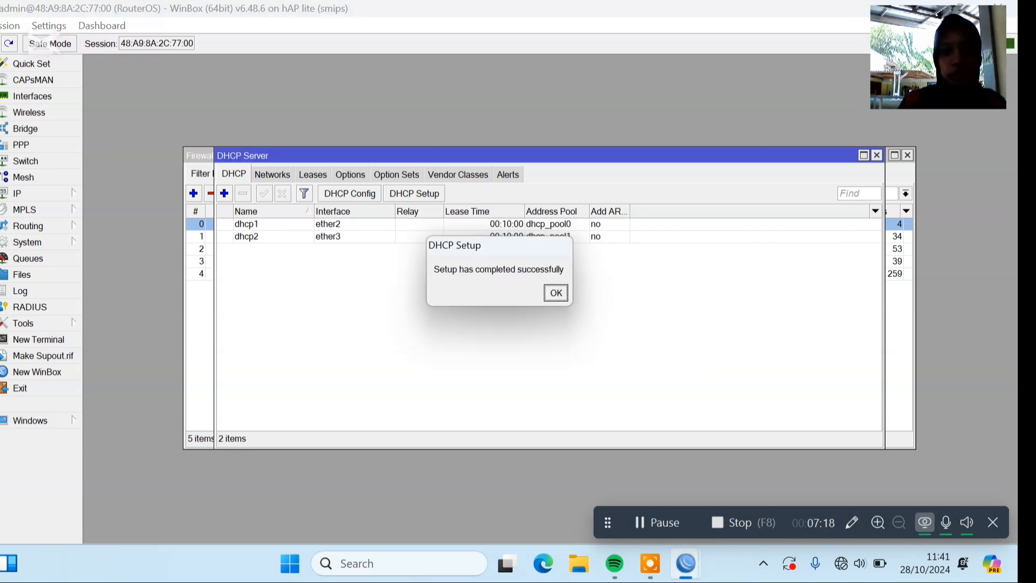
{"action": "left_click", "coordinate": [555, 291]}
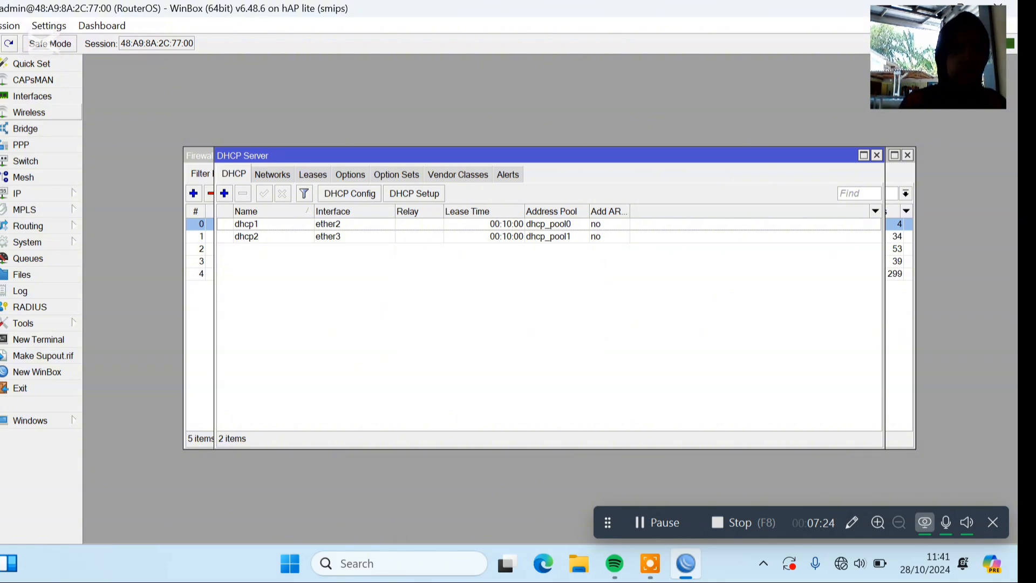
Enable the wireless interface wlan1.
{"action": "left_click", "coordinate": [29, 112]}
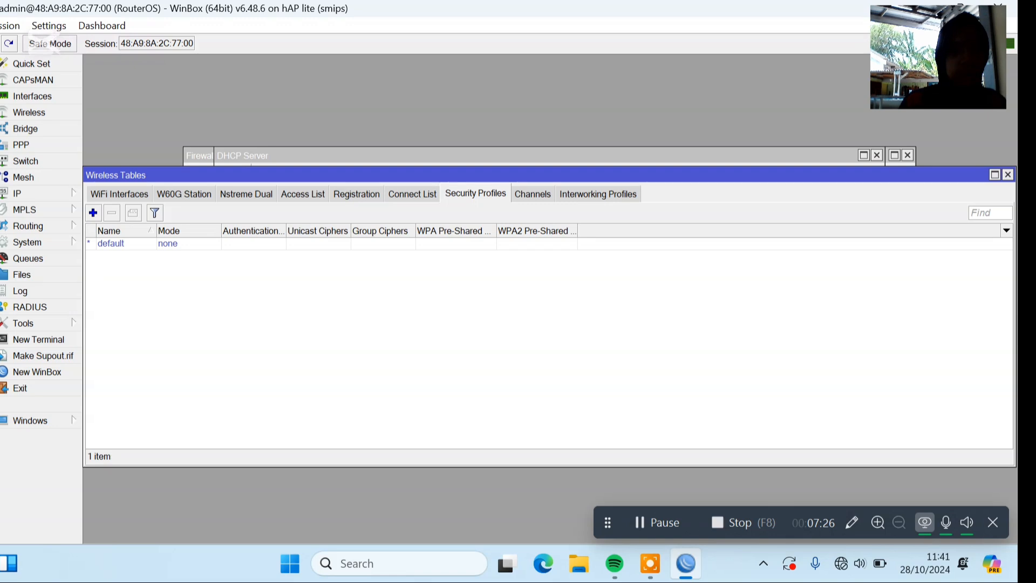
{"action": "left_click", "coordinate": [117, 194]}
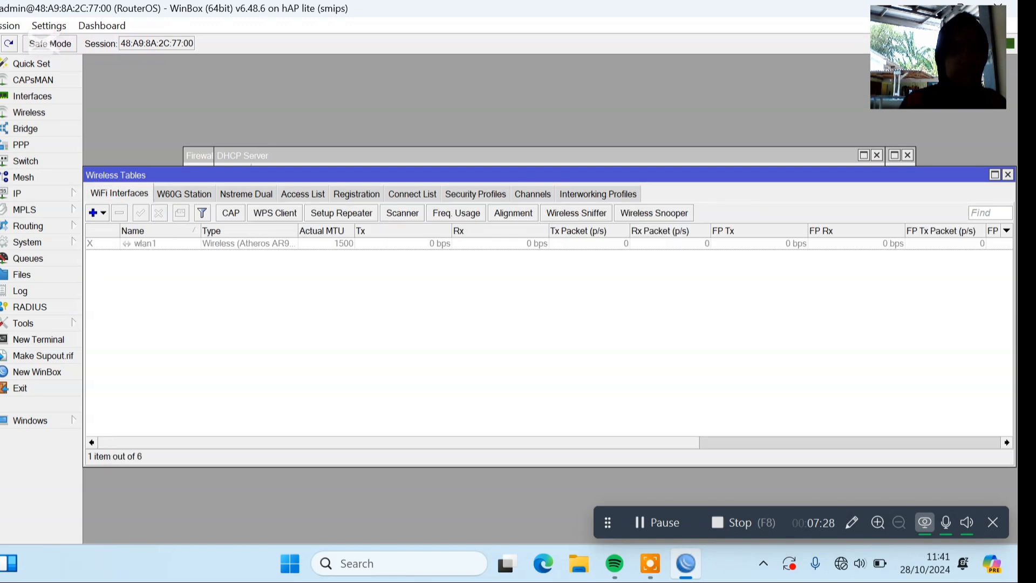
{"action": "left_click", "coordinate": [145, 243]}
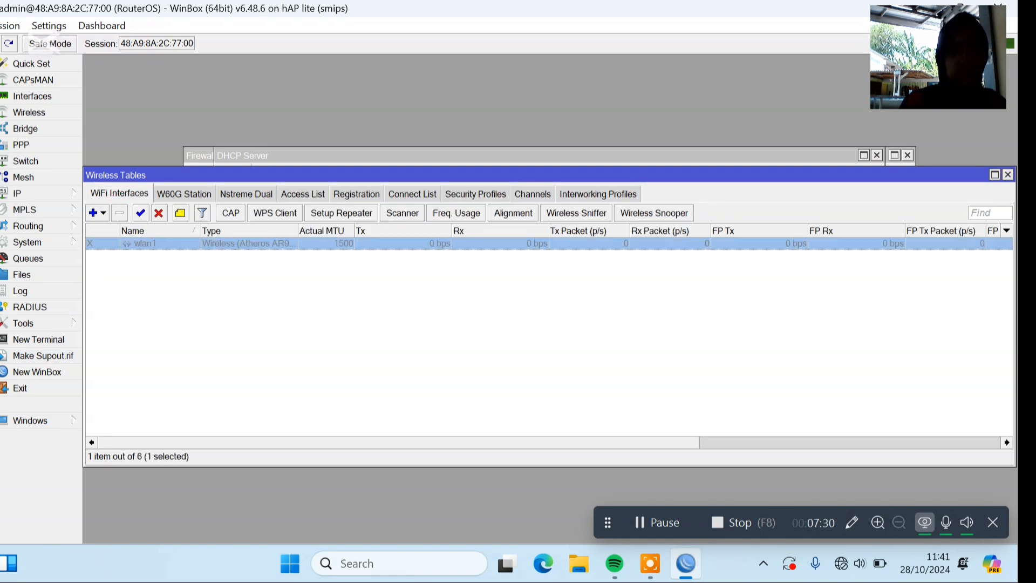
{"action": "left_click", "coordinate": [140, 212]}
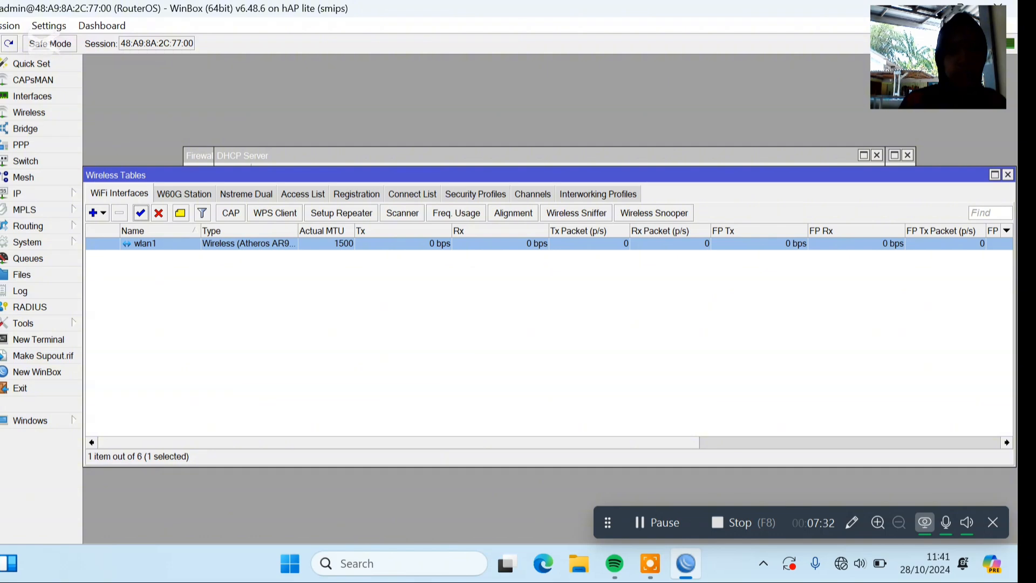
{"action": "double_click", "coordinate": [193, 244]}
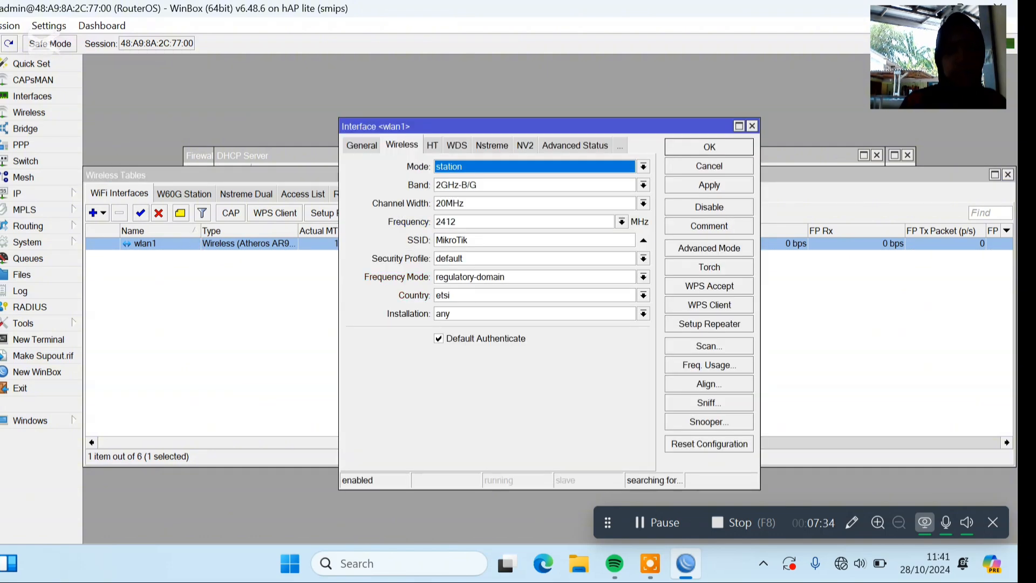
{"action": "left_click", "coordinate": [644, 166]}
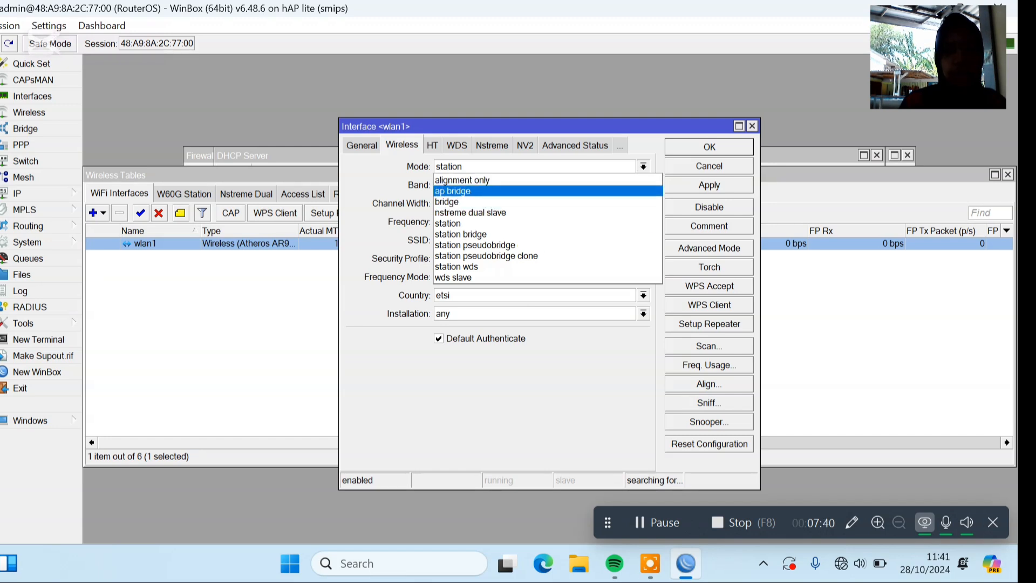
{"action": "left_click", "coordinate": [497, 190]}
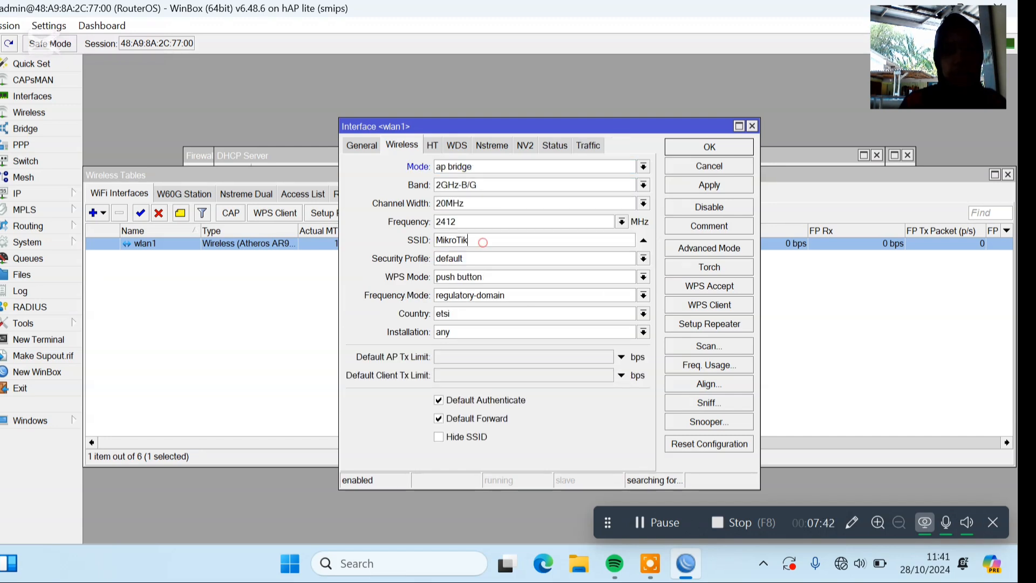
{"action": "double_click", "coordinate": [483, 242]}
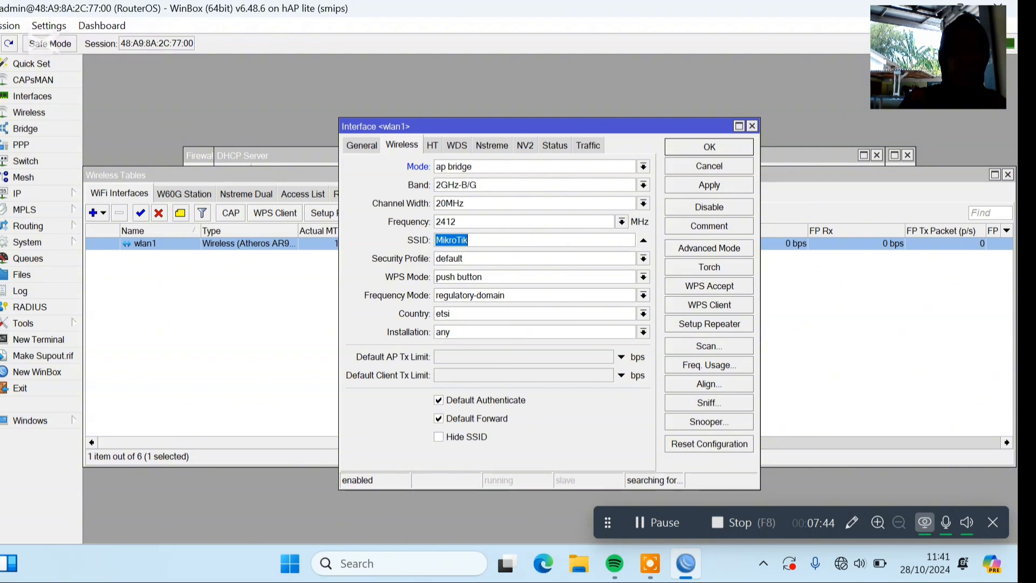
{"action": "type", "text": "dea"}
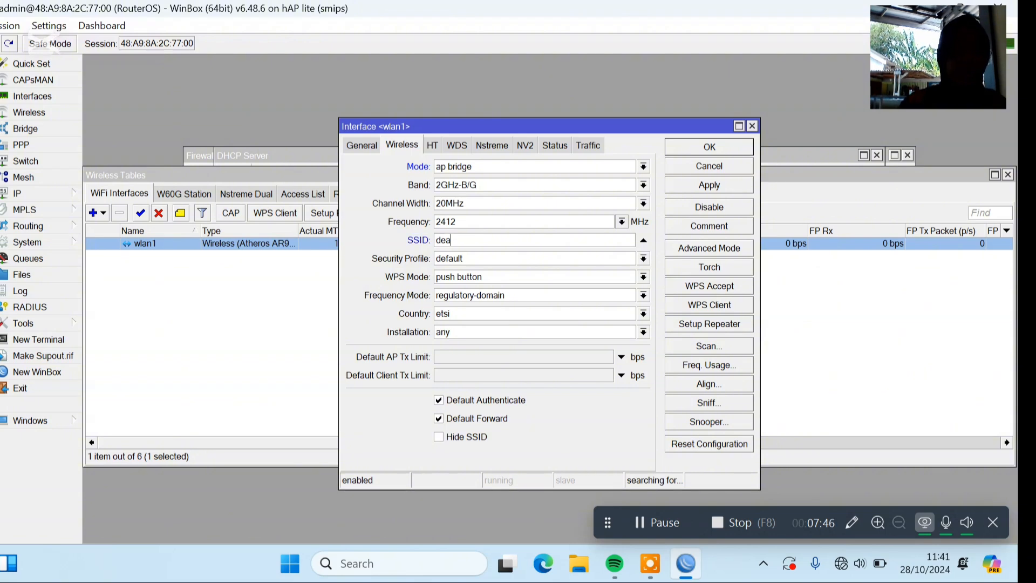
{"action": "type", "text": "@"}
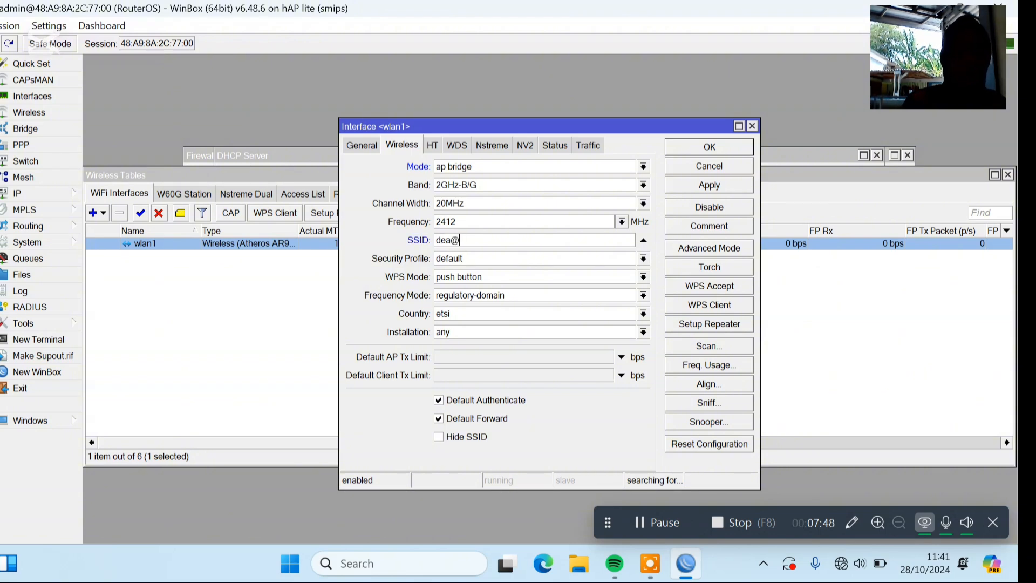
{"action": "type", "text": "p"}
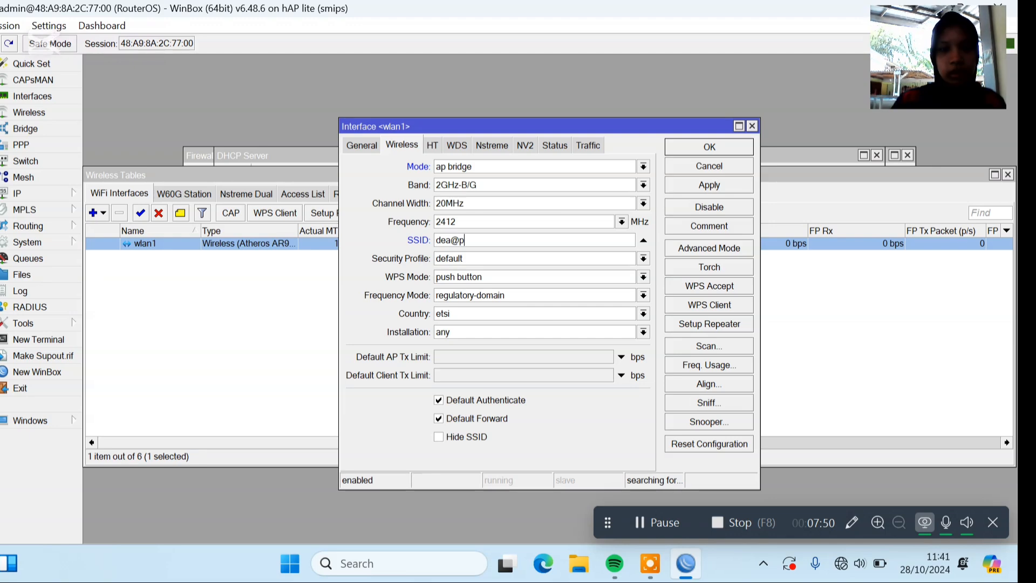
{"action": "type", "text": "ro"}
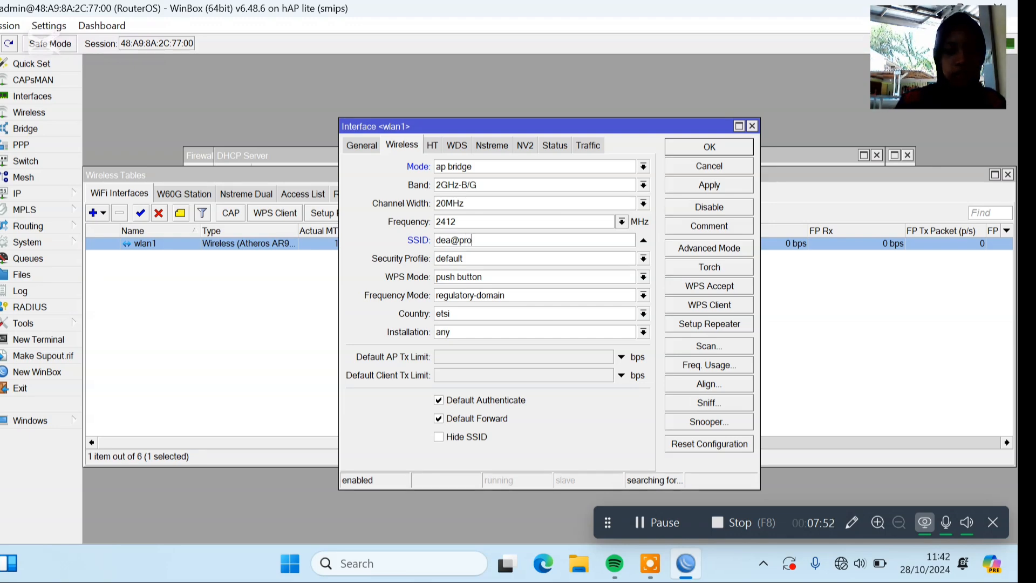
{"action": "type", "text": "xyukk"}
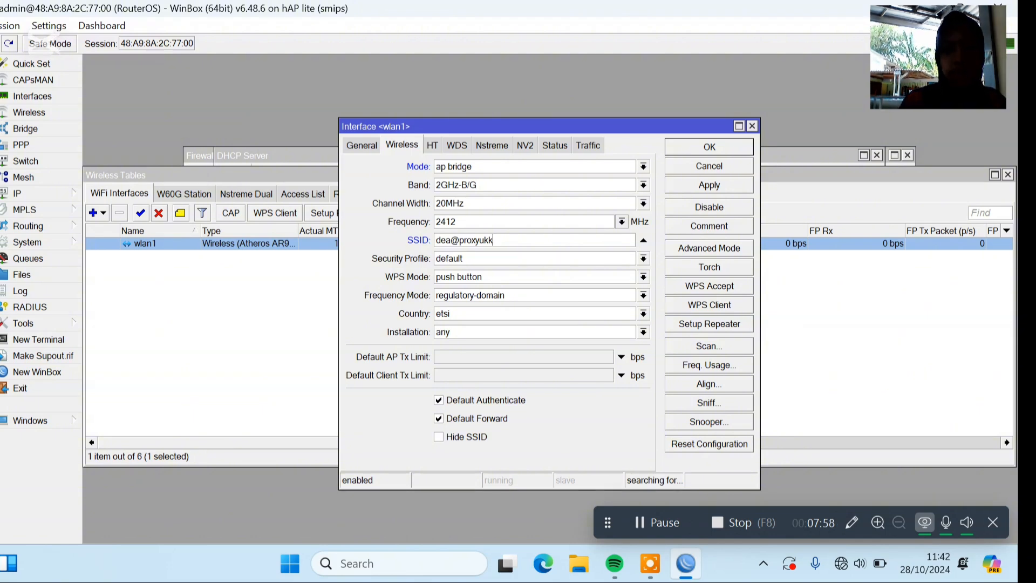
{"action": "key", "text": "Return"}
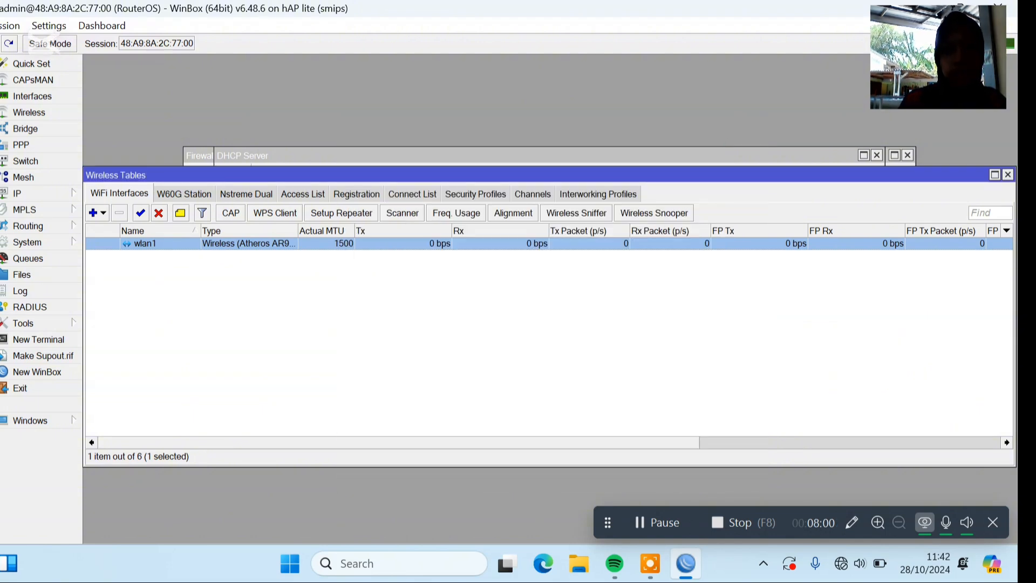
Set the default wireless security profile to dynamic keys mode with WPA PSK and WPA2 PSK authentication enabled.
{"action": "left_click", "coordinate": [488, 191]}
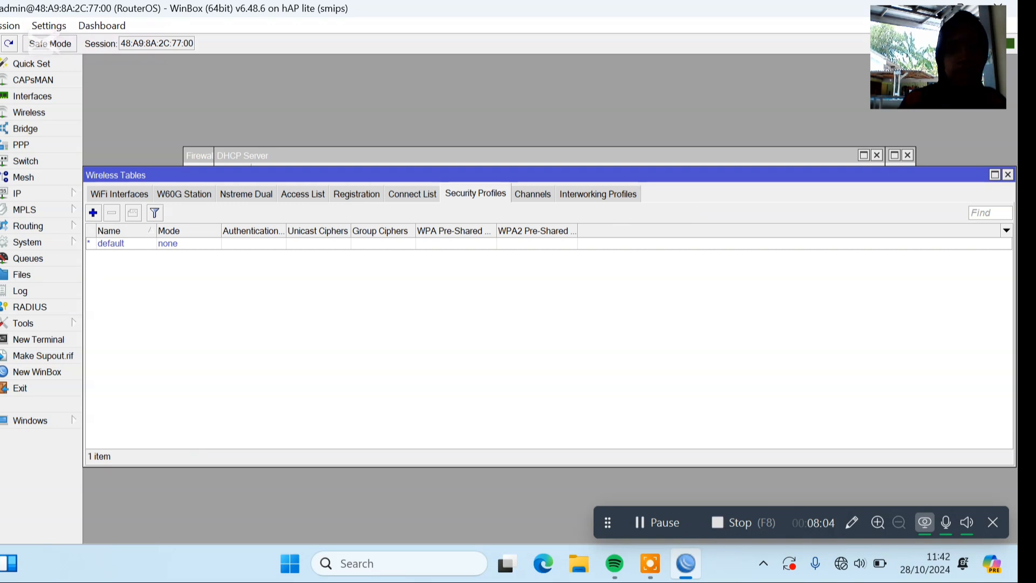
{"action": "double_click", "coordinate": [187, 243]}
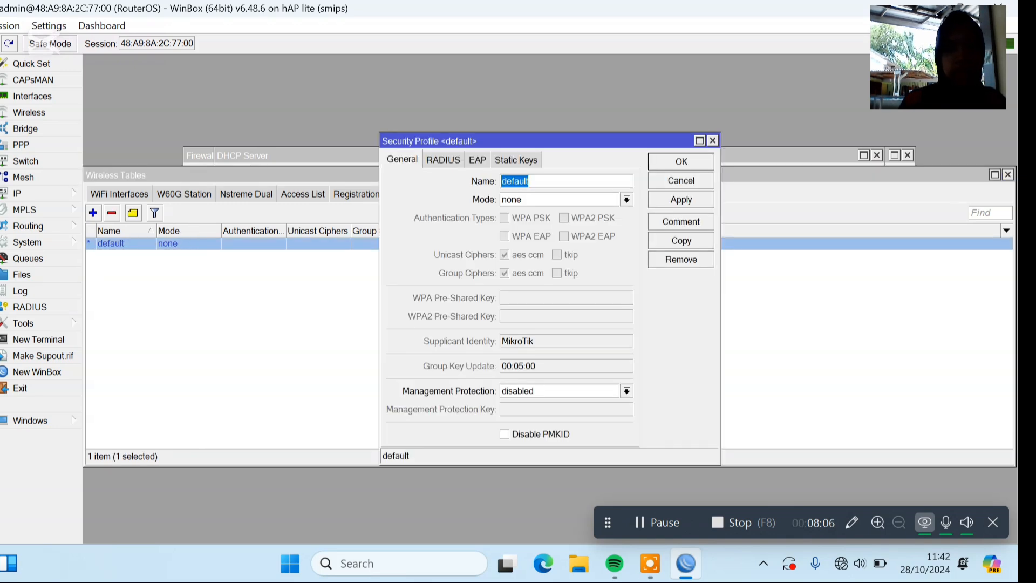
{"action": "left_click", "coordinate": [537, 199]}
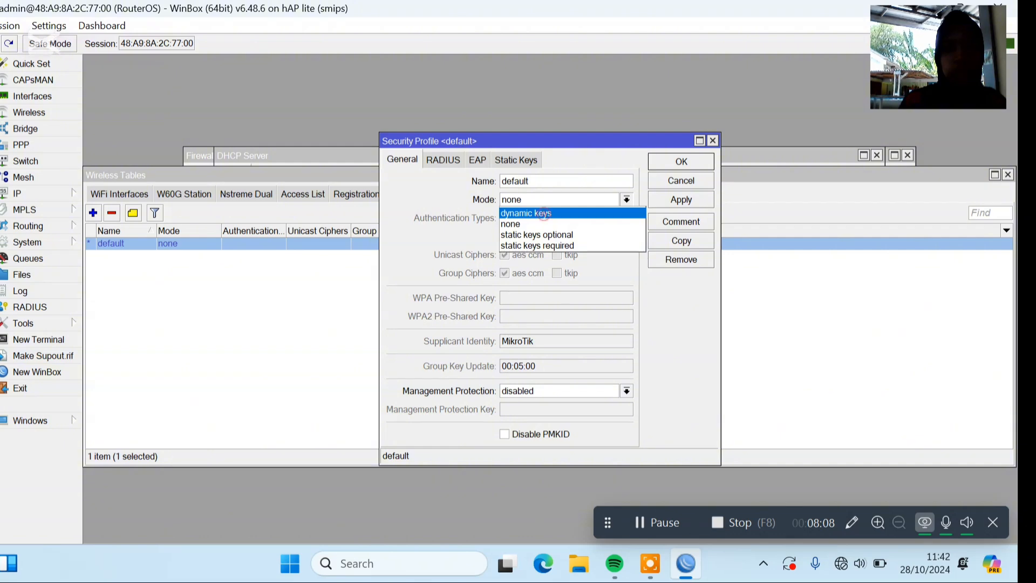
{"action": "left_click", "coordinate": [543, 213]}
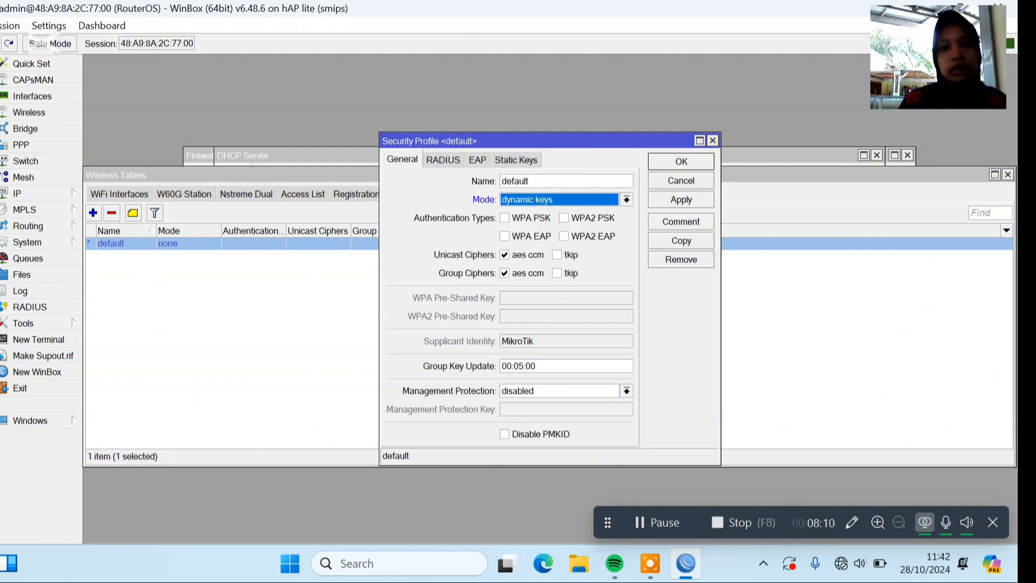
{"action": "left_click", "coordinate": [531, 218]}
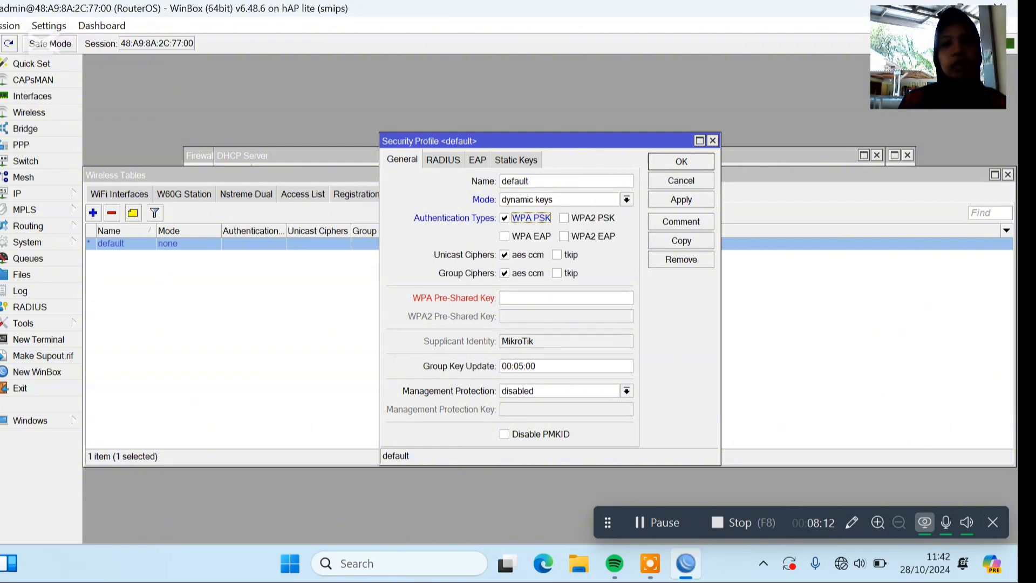
{"action": "left_click", "coordinate": [593, 218]}
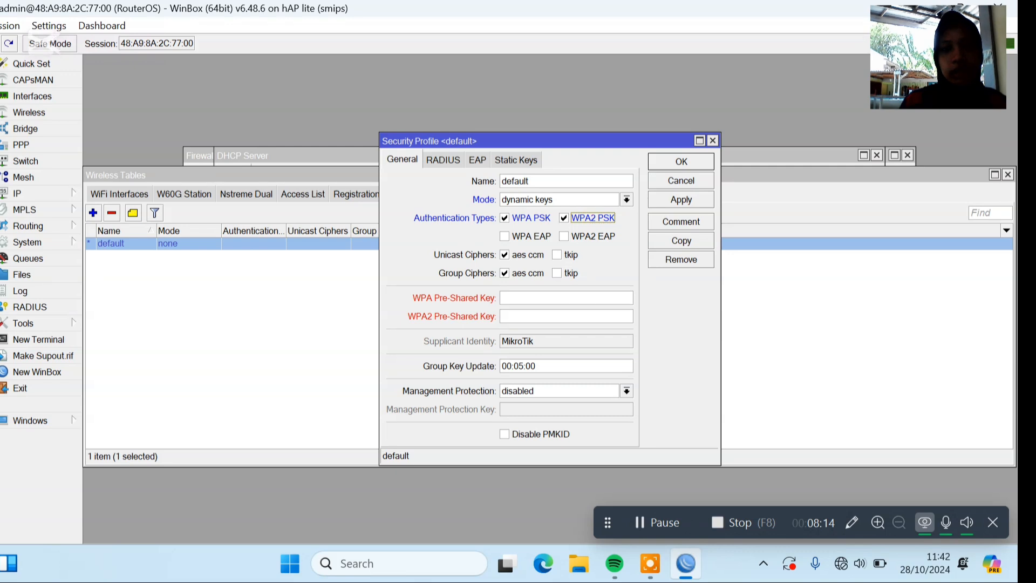
Enter the Wi-Fi password as both the WPA and WPA2 pre-shared keys and save the security profile.
{"action": "left_click", "coordinate": [540, 298]}
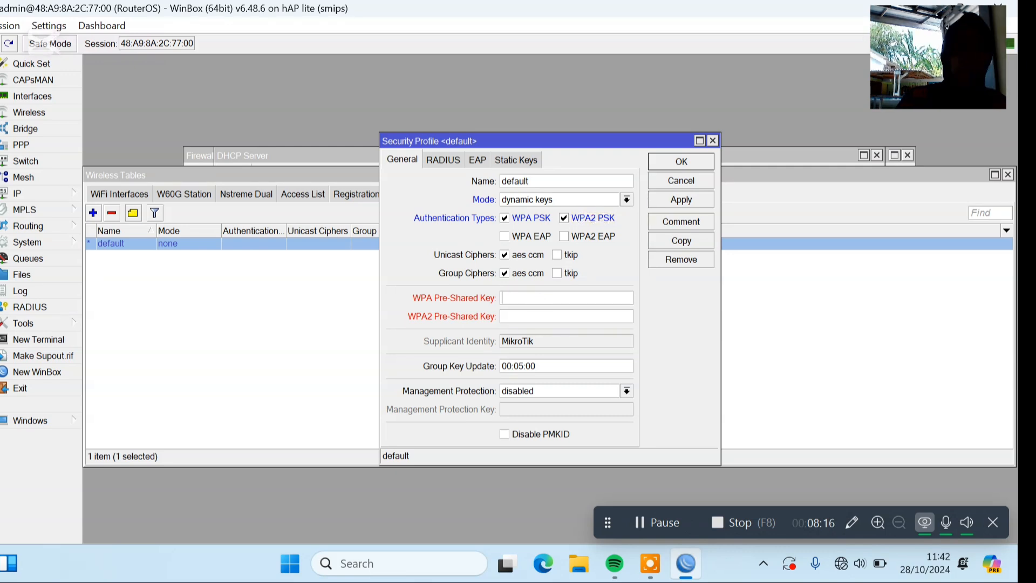
{"action": "type", "text": "12345678"}
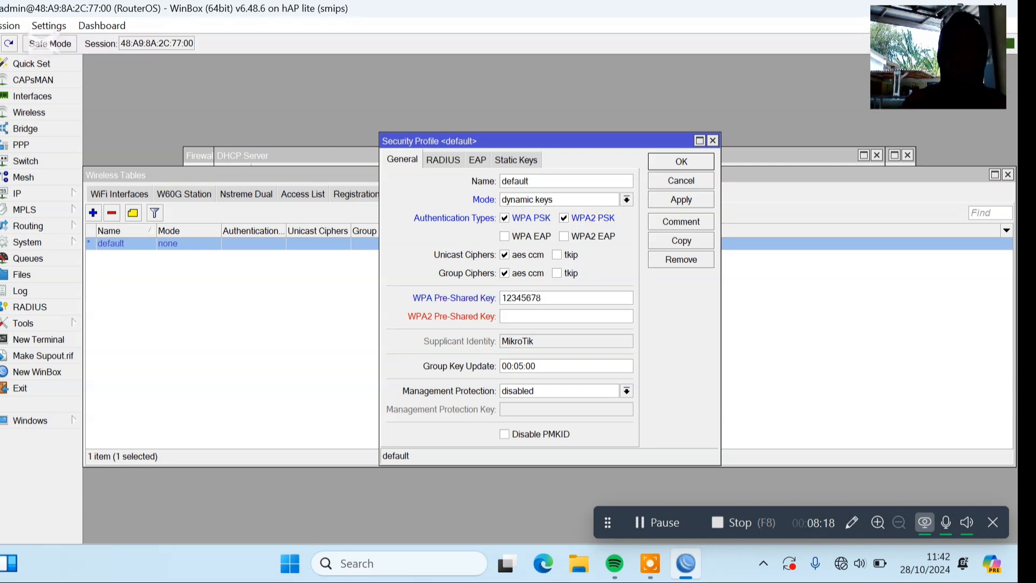
{"action": "key", "text": "Tab"}
{"action": "type", "text": "1"}
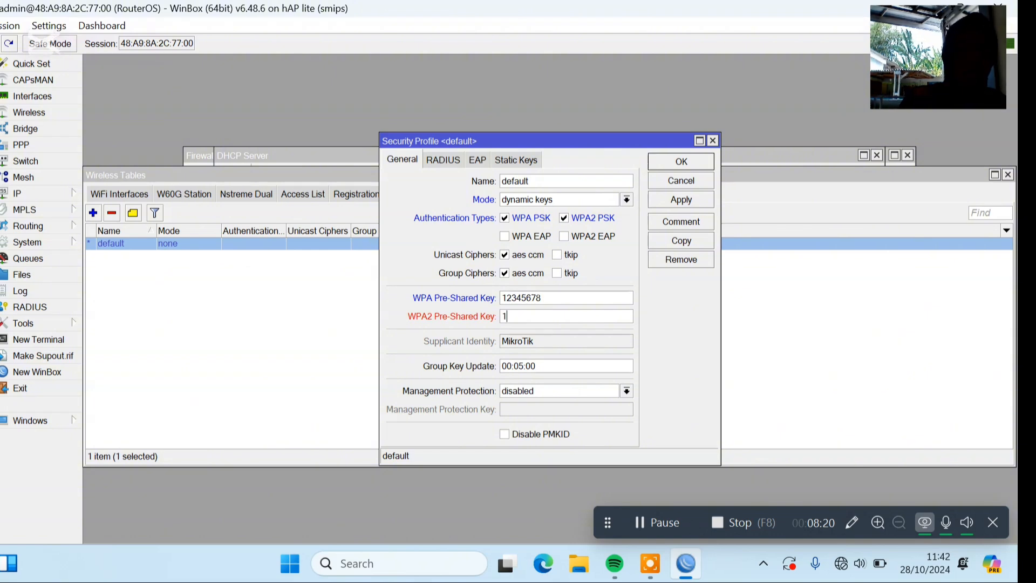
{"action": "type", "text": "2345678"}
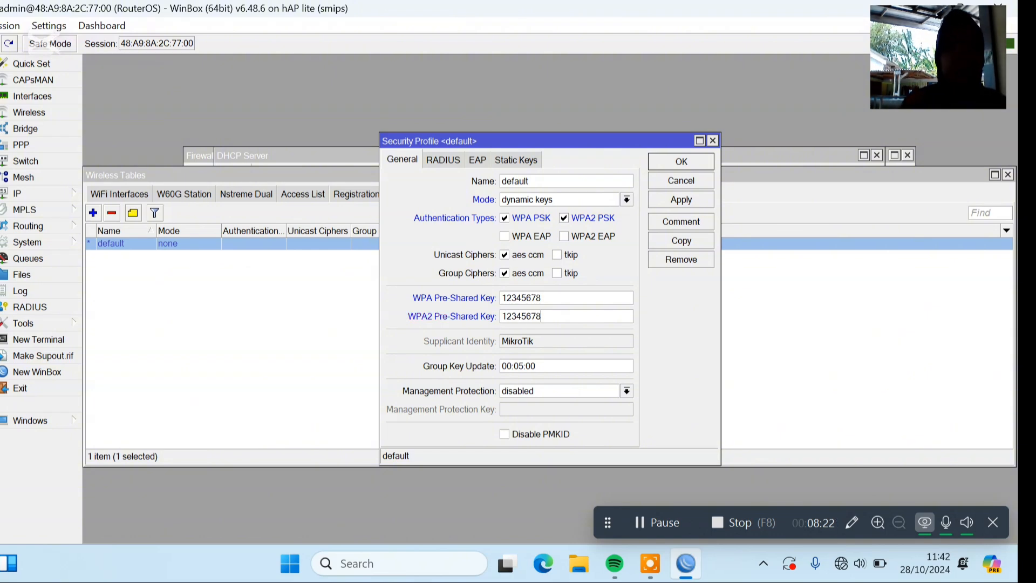
{"action": "left_click", "coordinate": [661, 158]}
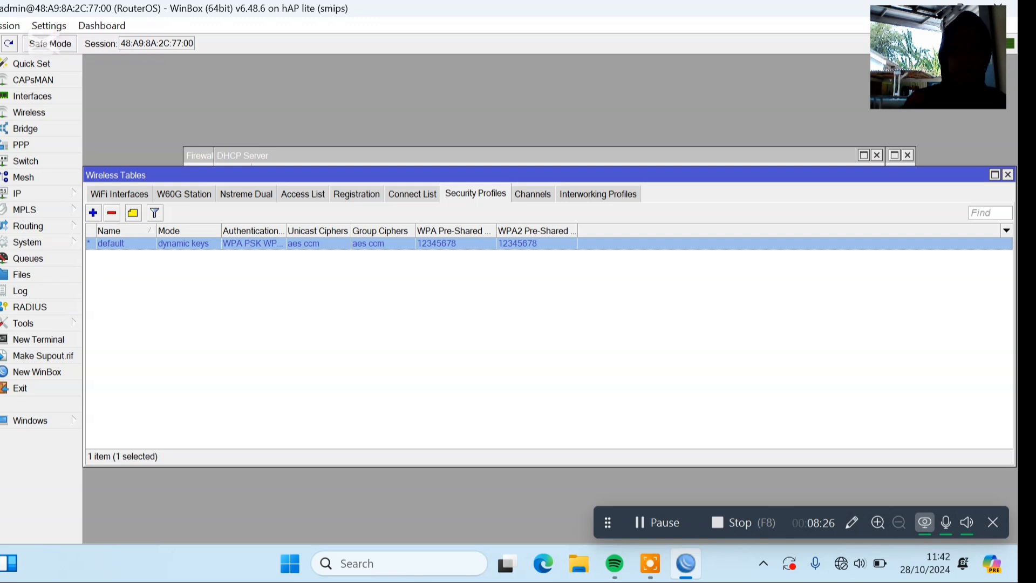
Create a new bridge interface with the proposed name and default settings.
{"action": "left_click", "coordinate": [25, 129]}
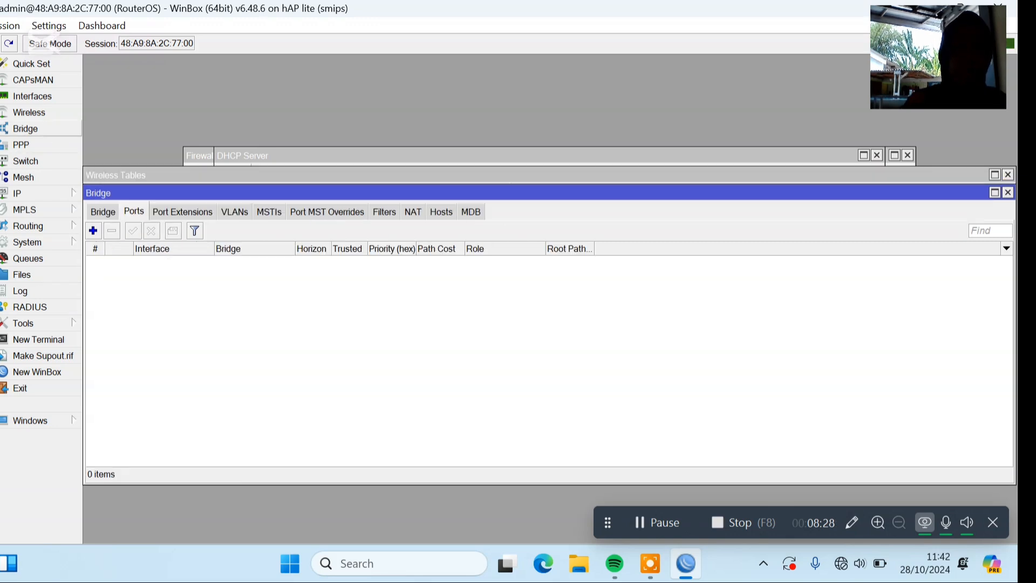
{"action": "left_click", "coordinate": [104, 212]}
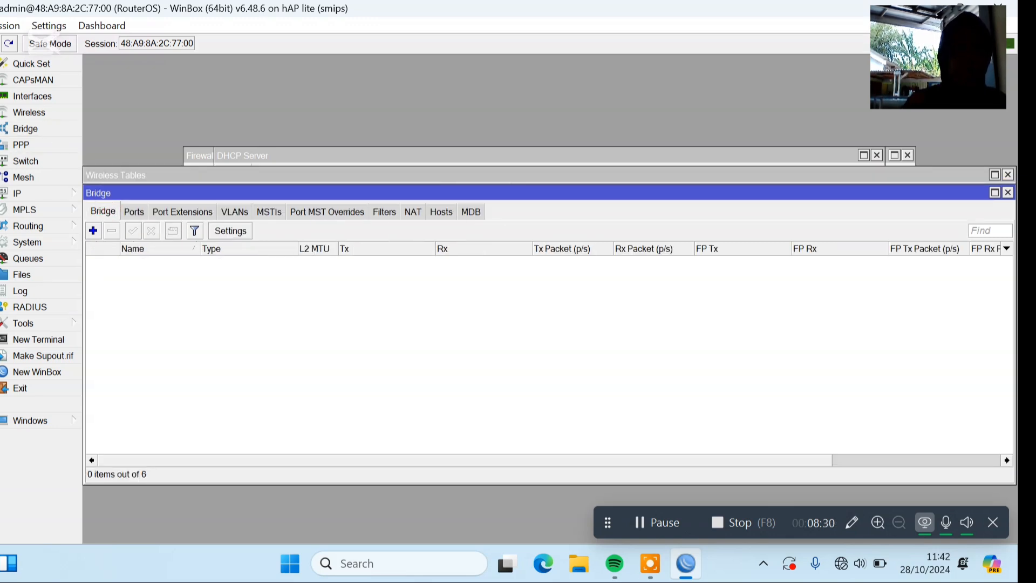
{"action": "left_click", "coordinate": [93, 230]}
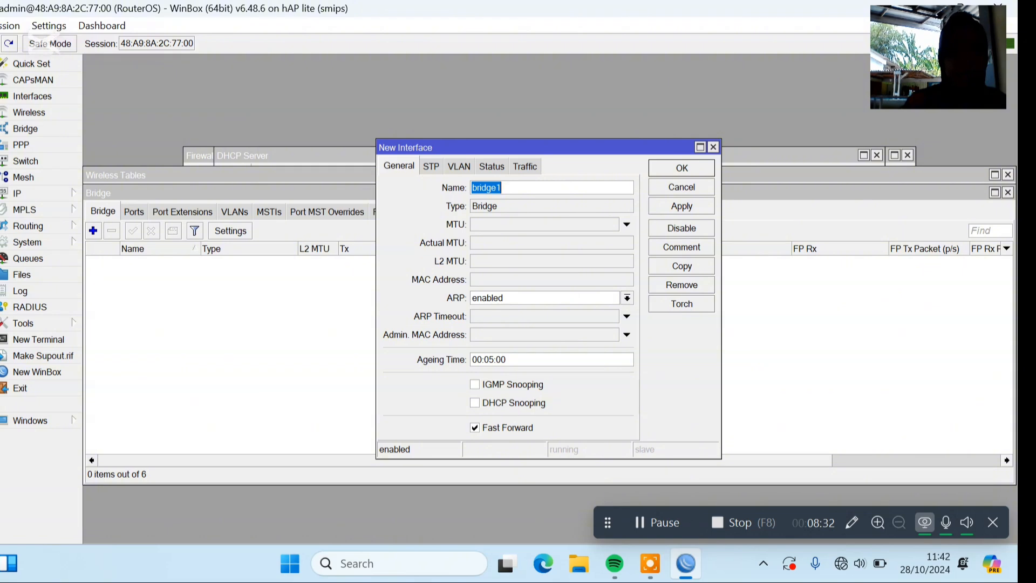
{"action": "key", "text": "Return"}
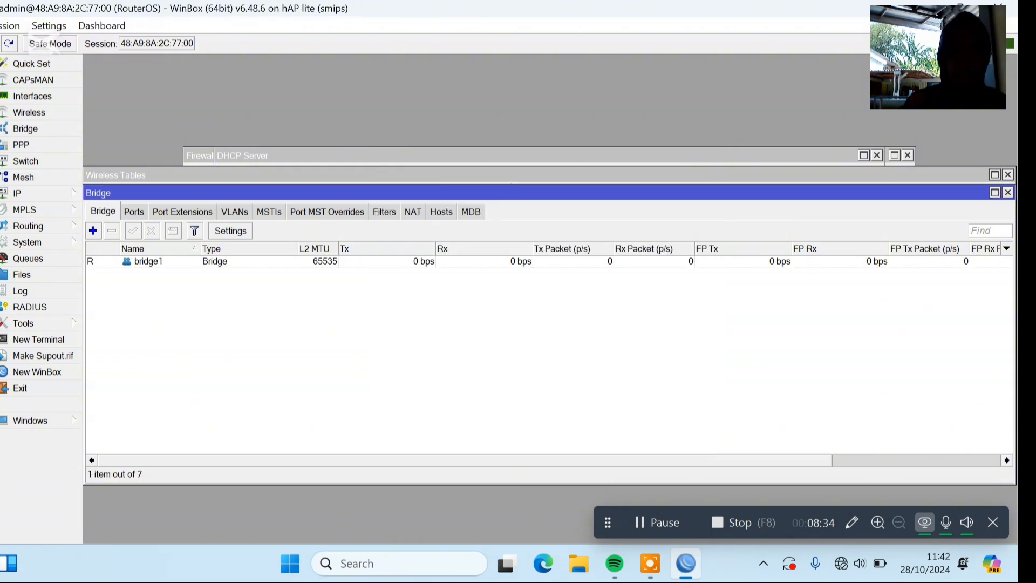
Add wlan1 and ether1 as ports of bridge1 and save both entries.
{"action": "left_click", "coordinate": [129, 210]}
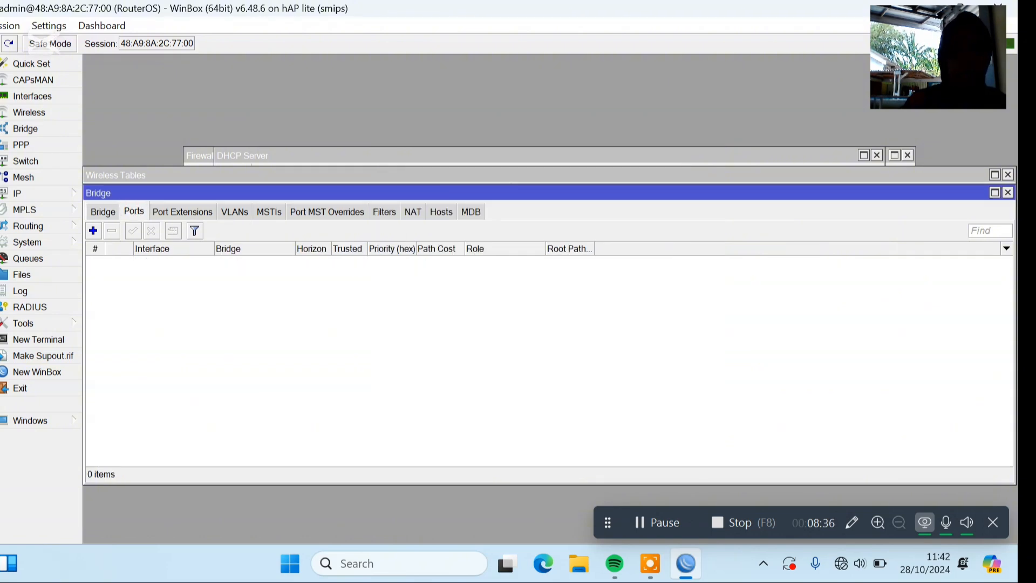
{"action": "left_click", "coordinate": [93, 230]}
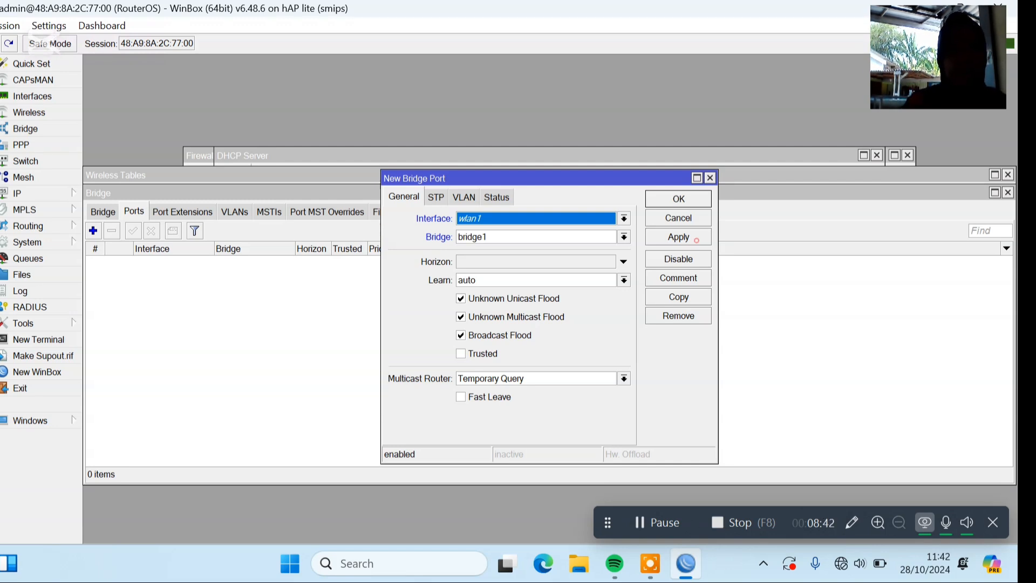
{"action": "left_click", "coordinate": [678, 237]}
{"action": "left_click", "coordinate": [678, 297]}
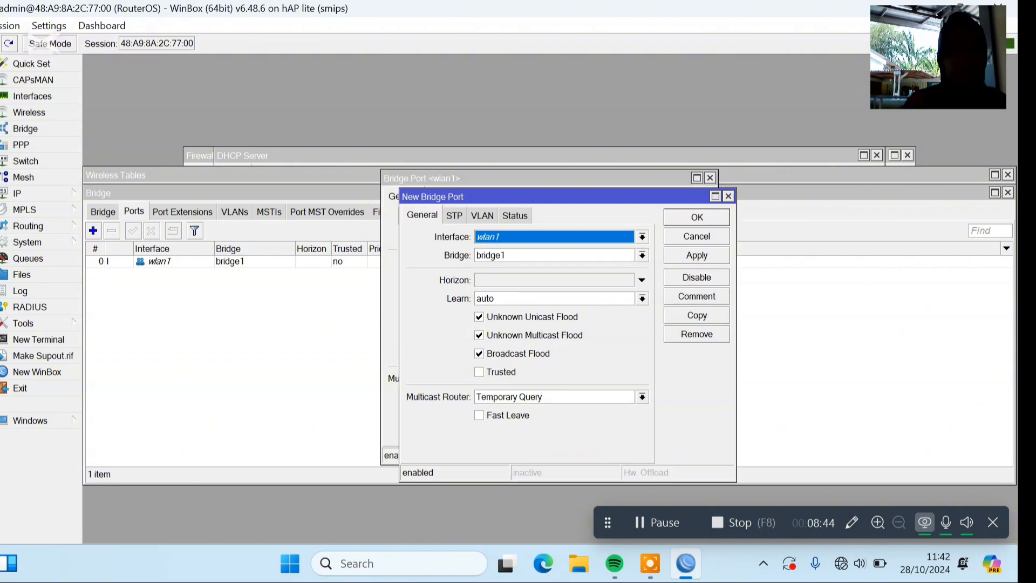
{"action": "left_click", "coordinate": [610, 235]}
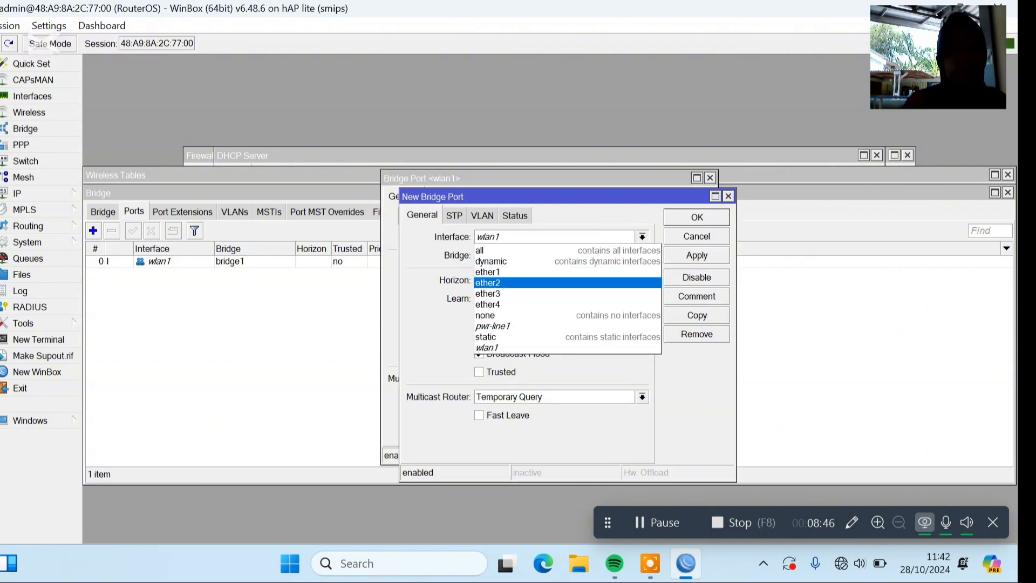
{"action": "left_click", "coordinate": [582, 273]}
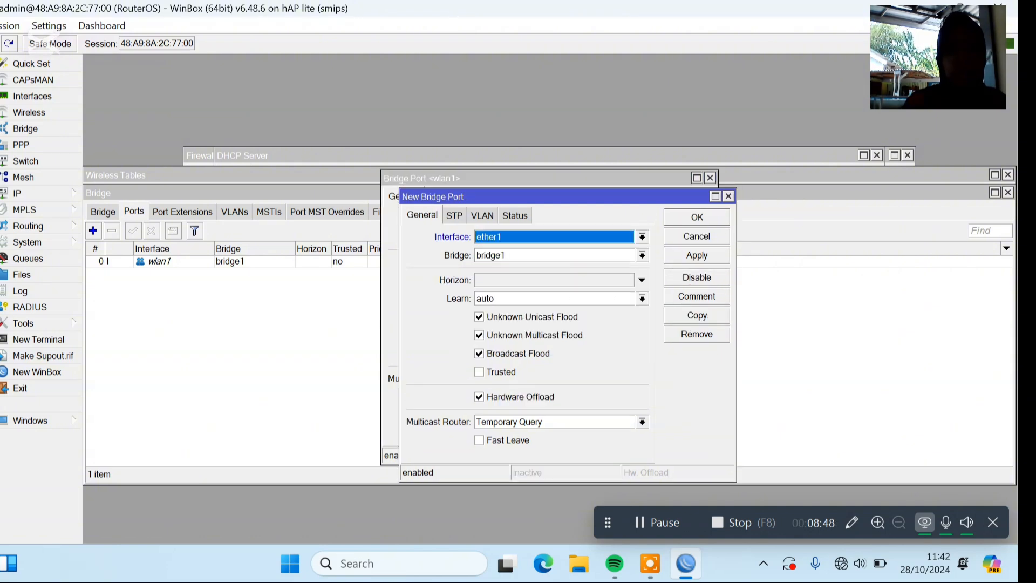
{"action": "left_click", "coordinate": [697, 217]}
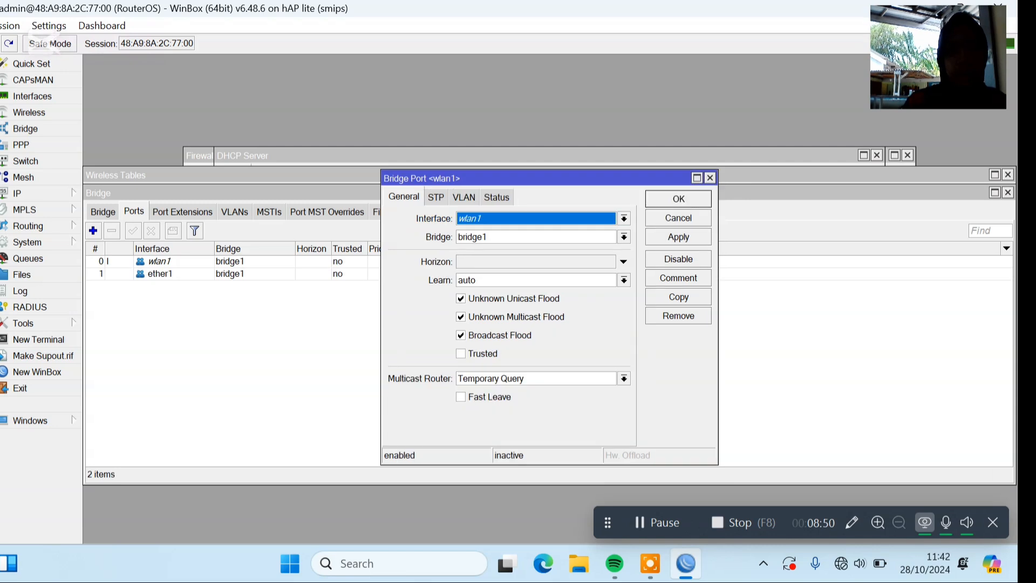
{"action": "left_click", "coordinate": [679, 199]}
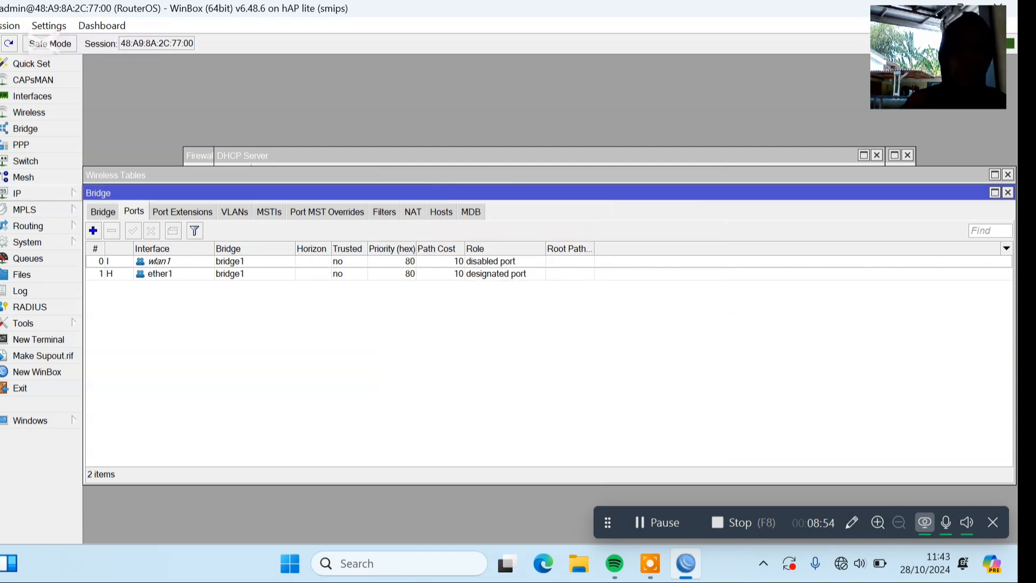
Start the Hotspot Setup wizard for a new hotspot server and choose ether3 as the hotspot interface.
{"action": "left_click", "coordinate": [54, 193]}
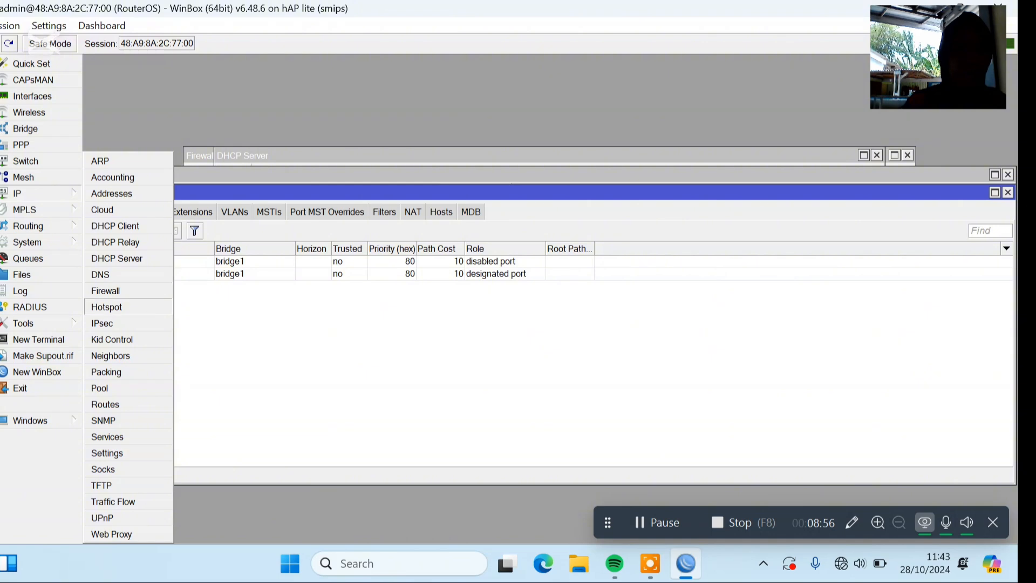
{"action": "left_click", "coordinate": [146, 304]}
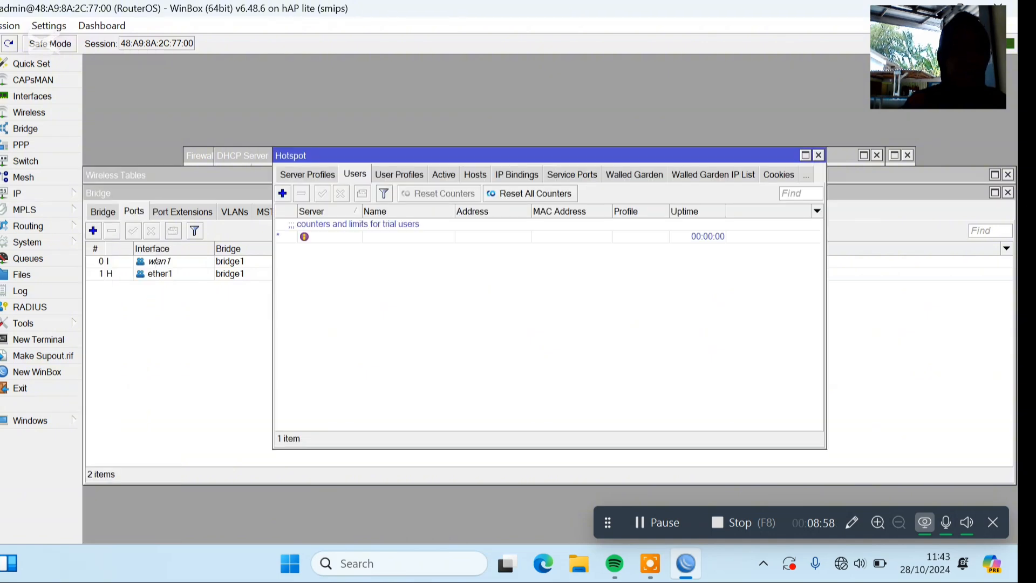
{"action": "left_click", "coordinate": [289, 174]}
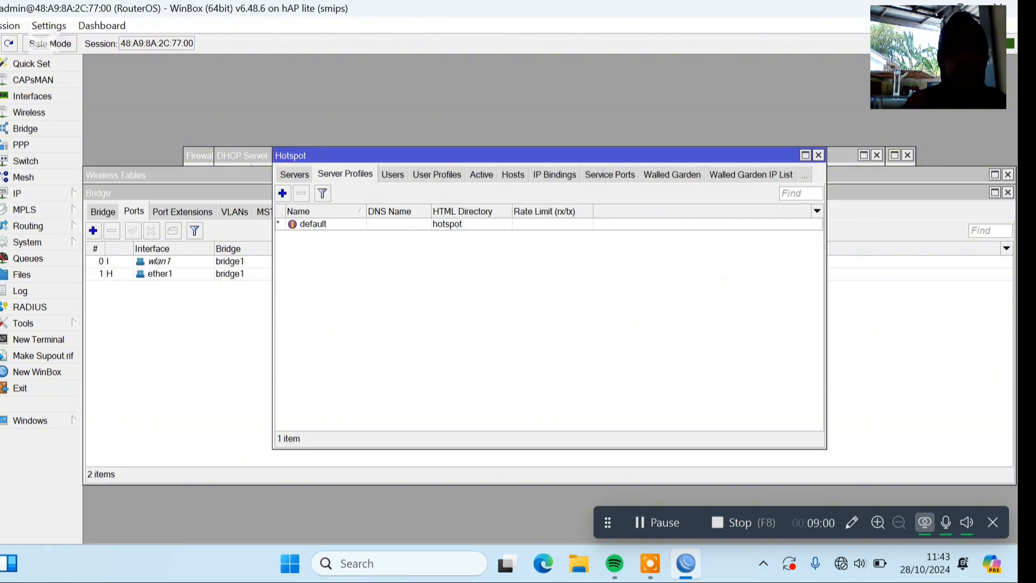
{"action": "left_click", "coordinate": [286, 173]}
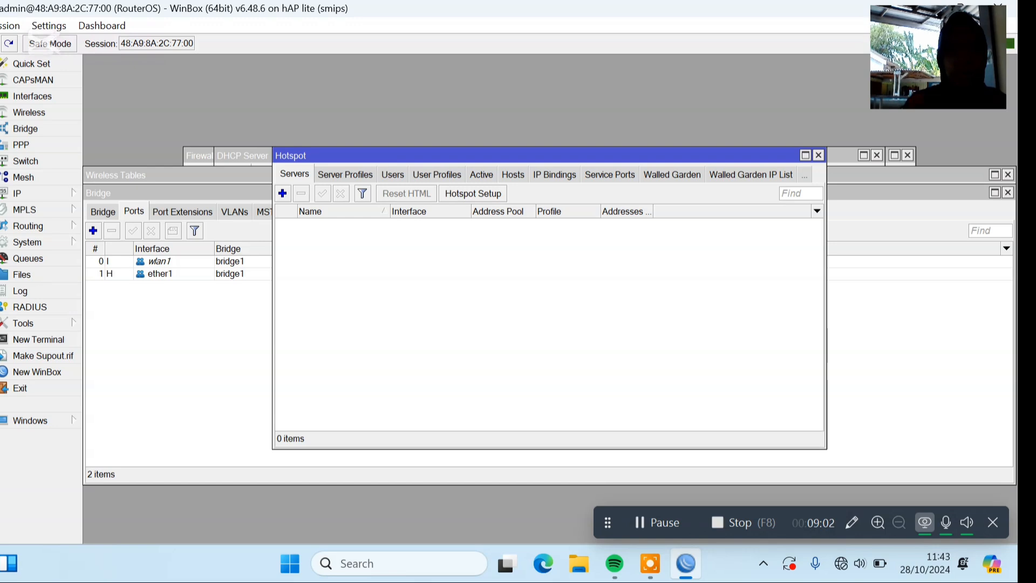
{"action": "left_click", "coordinate": [473, 193]}
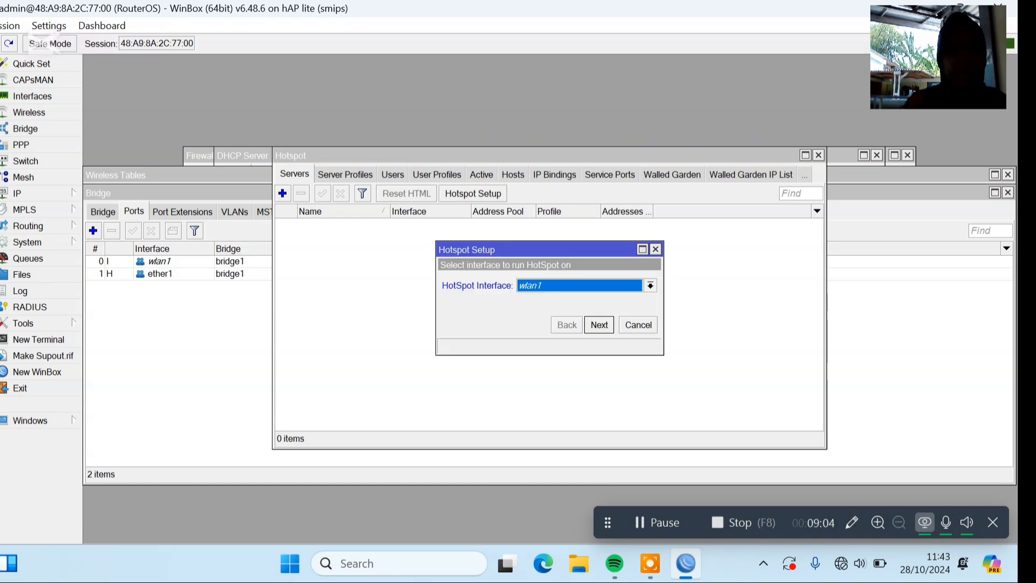
{"action": "left_click", "coordinate": [609, 285]}
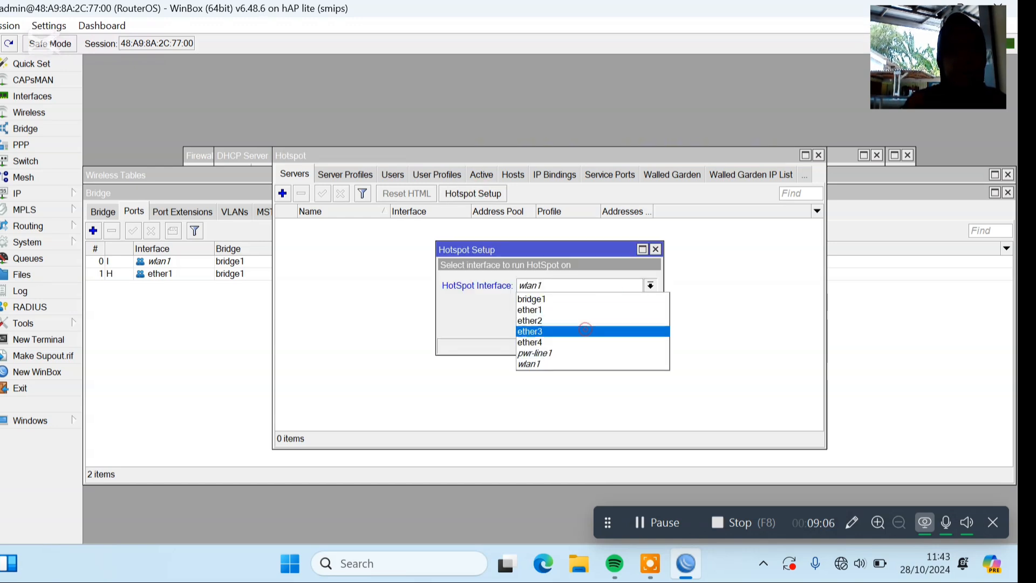
{"action": "left_click", "coordinate": [585, 330]}
{"action": "left_click", "coordinate": [599, 325]}
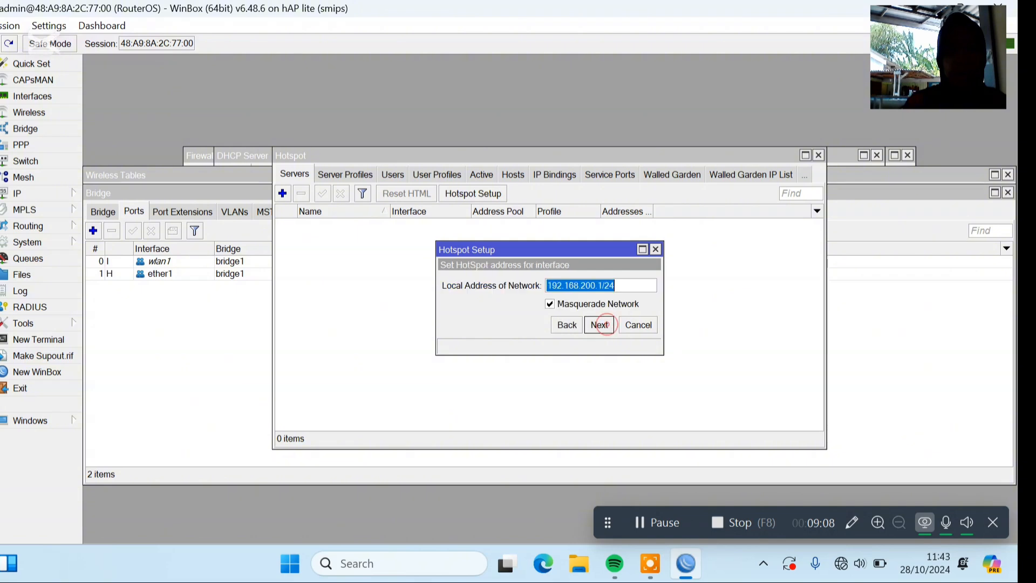
Accept the hotspot network 192.168.200.1/24 with masquerading, the proposed address pool and the remaining defaults, leaving the DNS servers empty.
{"action": "left_click", "coordinate": [599, 324]}
{"action": "left_click", "coordinate": [599, 324]}
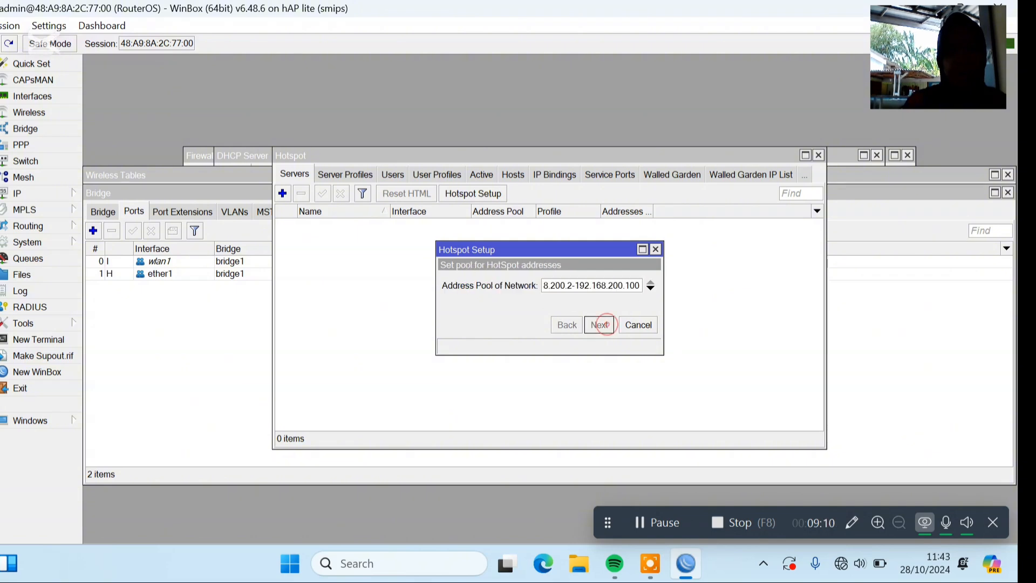
{"action": "left_click", "coordinate": [599, 324]}
{"action": "left_click", "coordinate": [599, 324]}
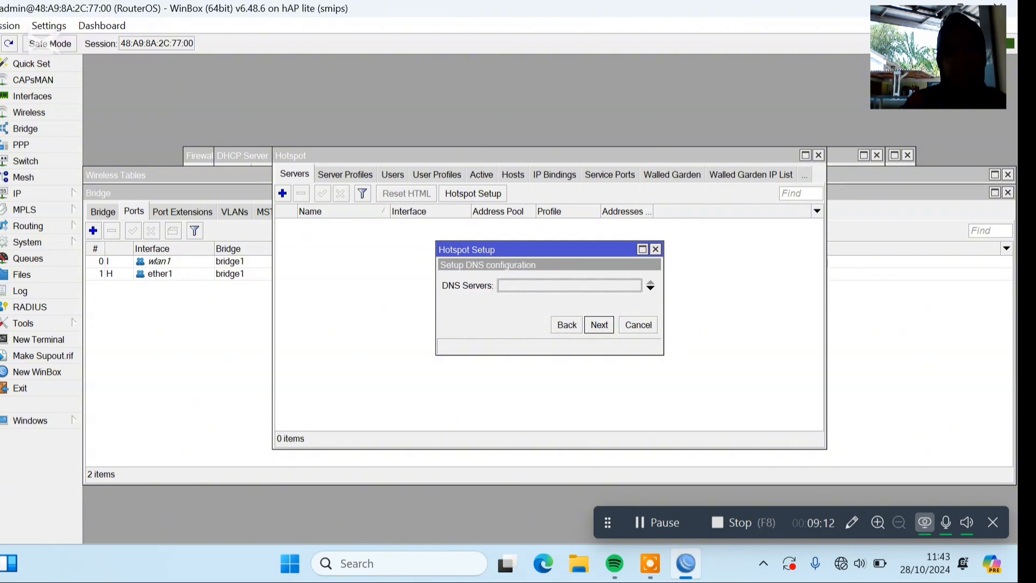
{"action": "left_click", "coordinate": [599, 325]}
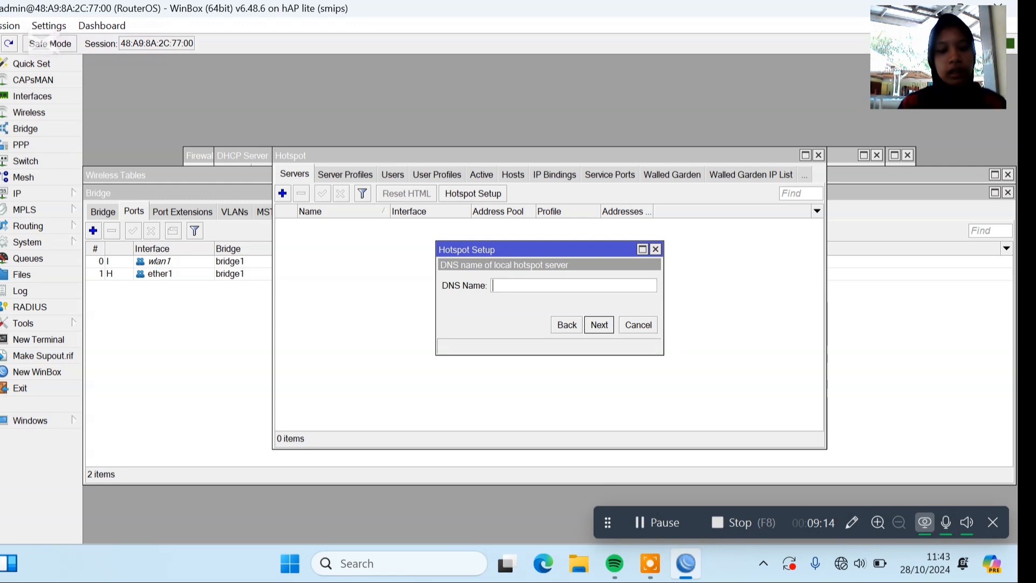
Set the local hotspot server's DNS name to dea.com and complete the hotspot setup.
{"action": "type", "text": "dea"}
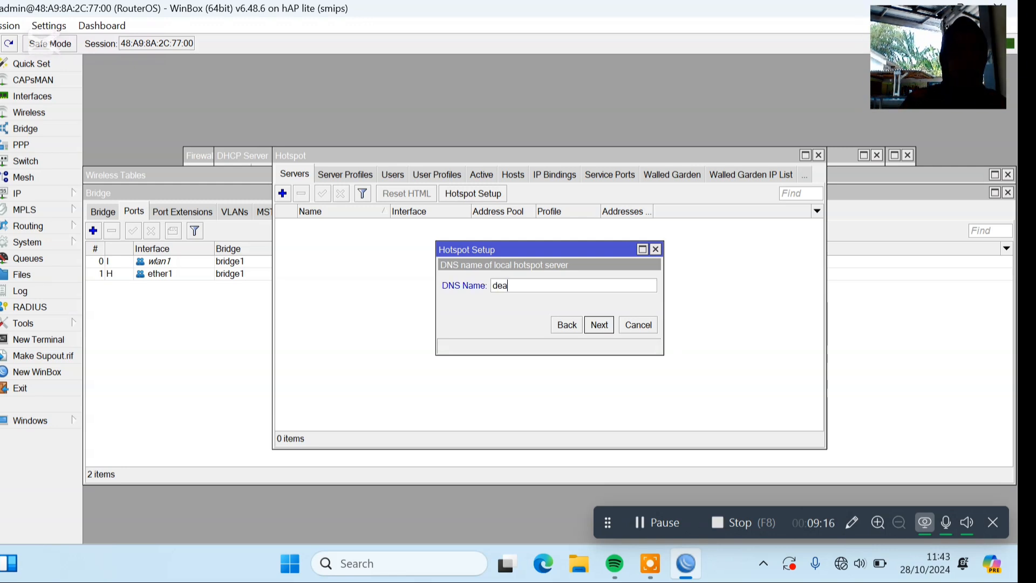
{"action": "type", "text": ".com"}
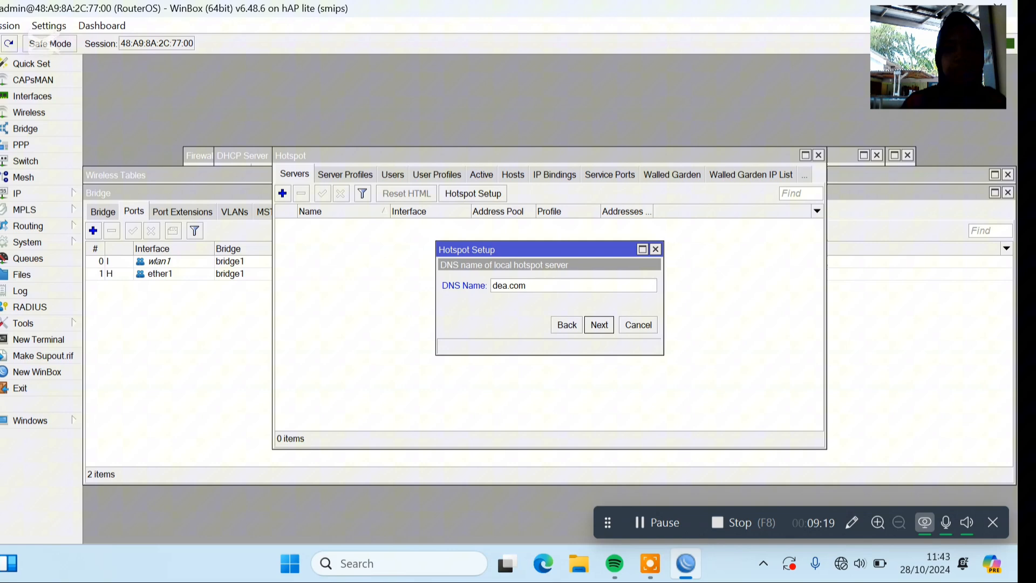
{"action": "left_click", "coordinate": [599, 324]}
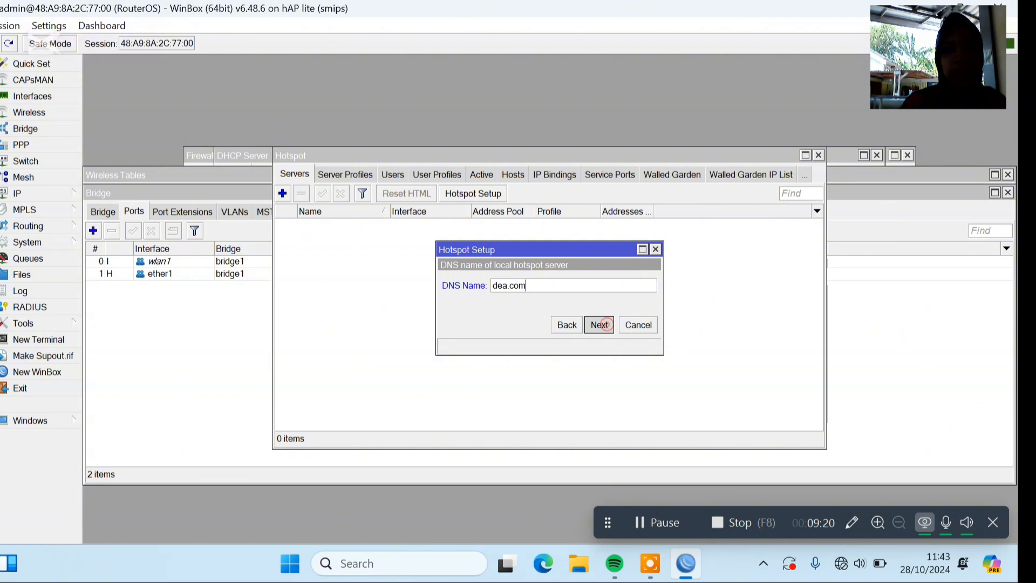
{"action": "left_click", "coordinate": [605, 325]}
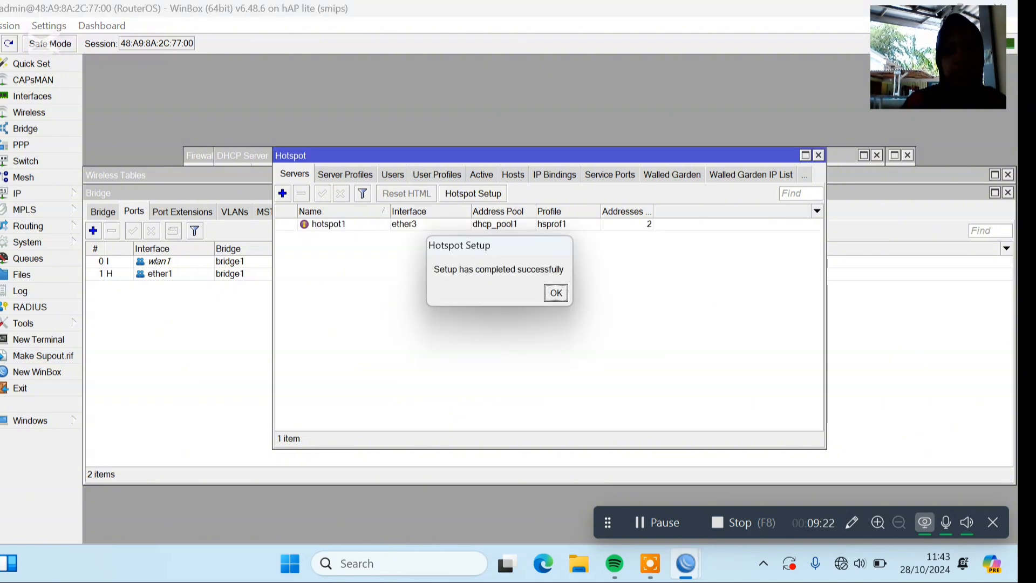
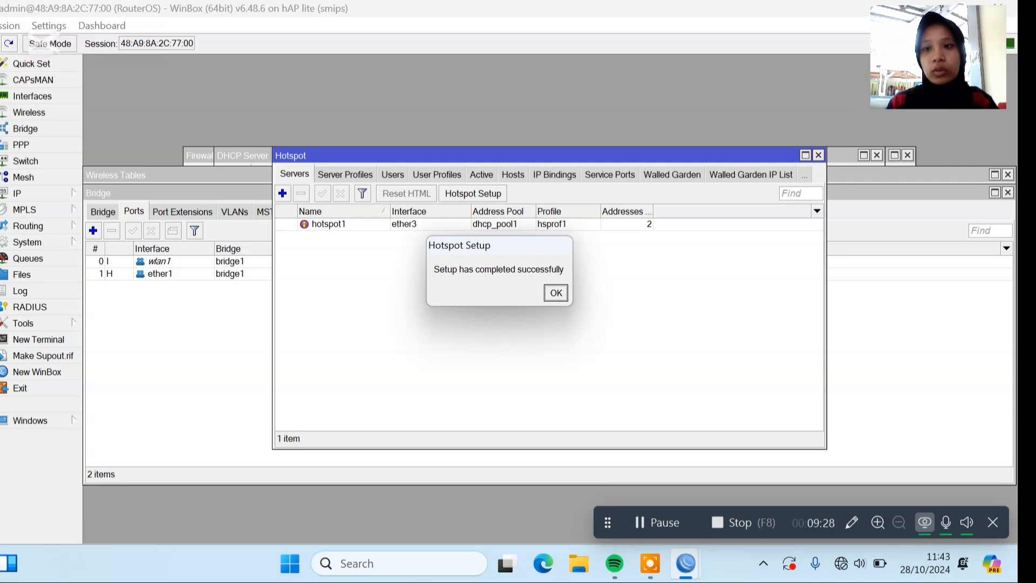
Dismiss the hotspot setup completion notice and add a hotspot user profile named d with default settings.
{"action": "key", "text": "Return"}
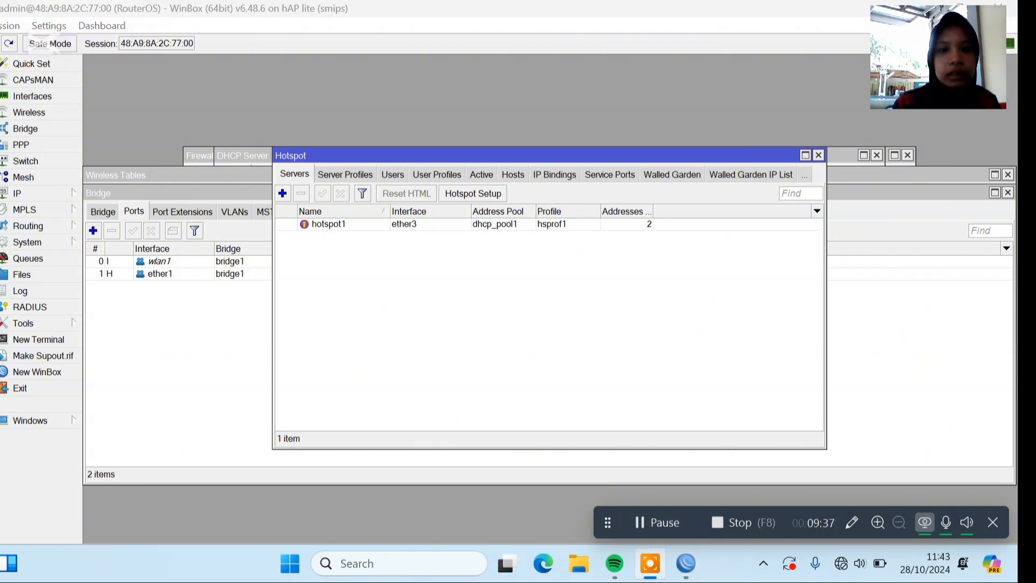
{"action": "left_click", "coordinate": [432, 175]}
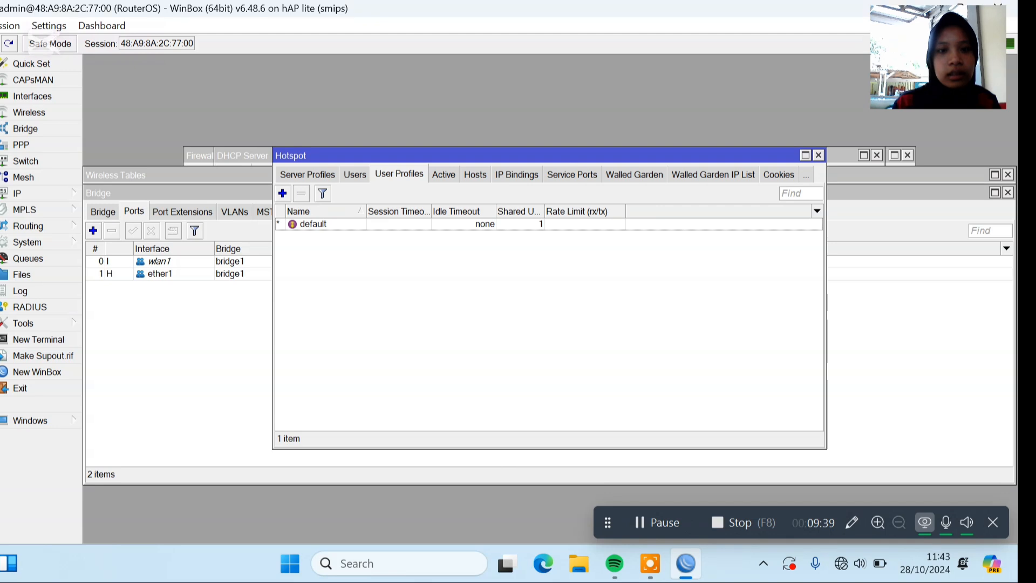
{"action": "left_click", "coordinate": [282, 193]}
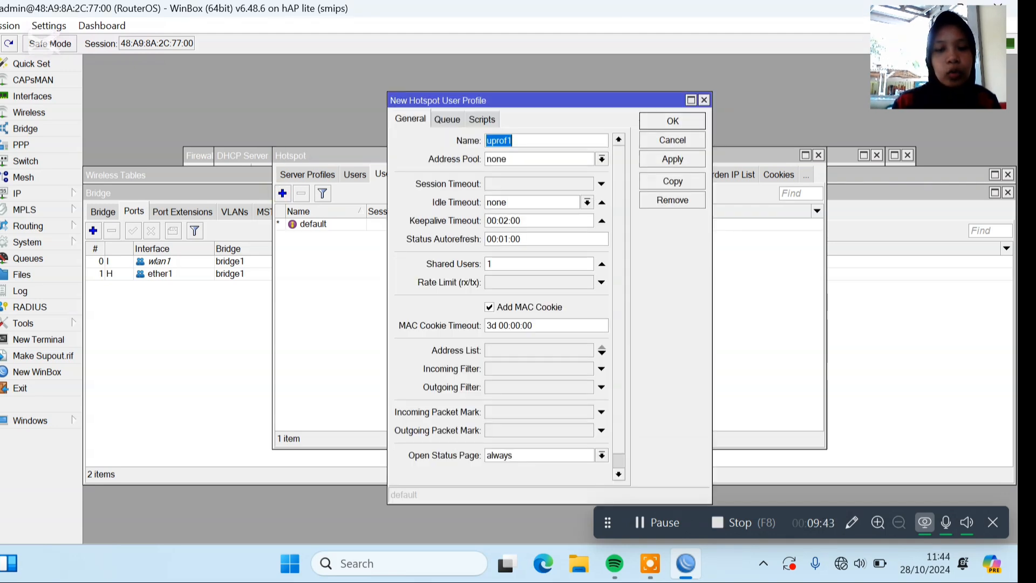
{"action": "type", "text": "d"}
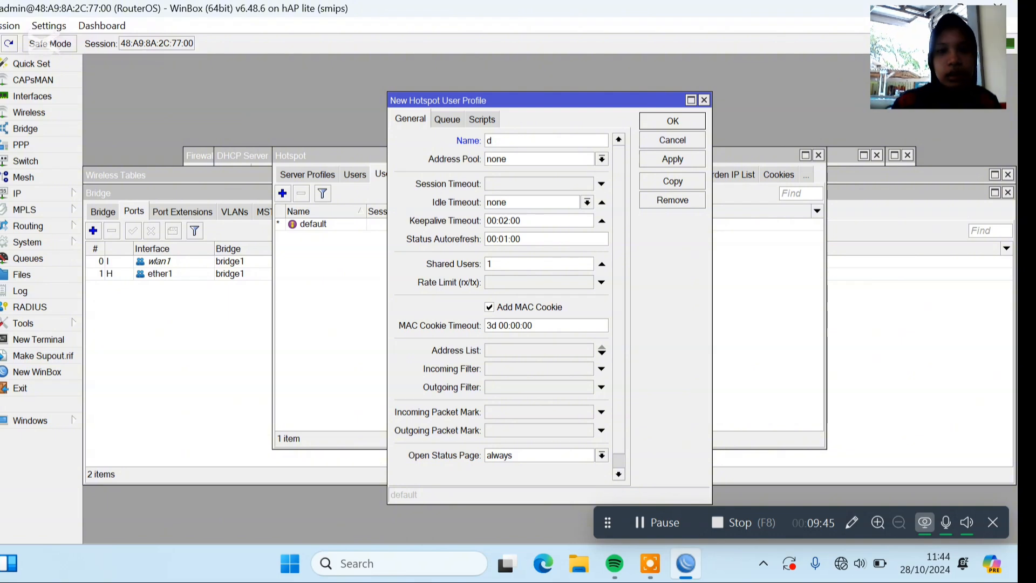
{"action": "left_click", "coordinate": [686, 160]}
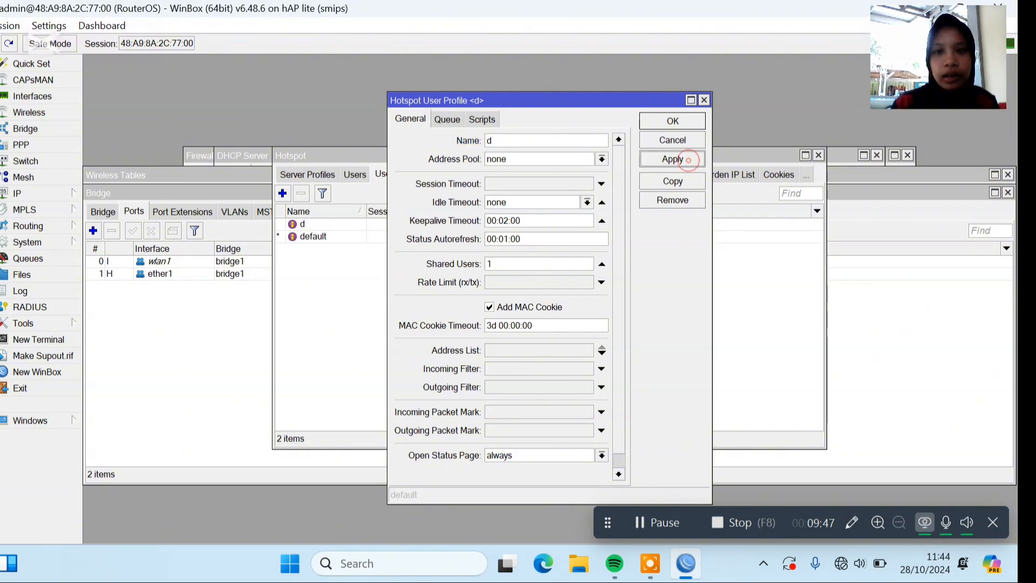
Copy the new user profile to create two more hotspot user profiles named e and a, and close their windows.
{"action": "left_click", "coordinate": [673, 181]}
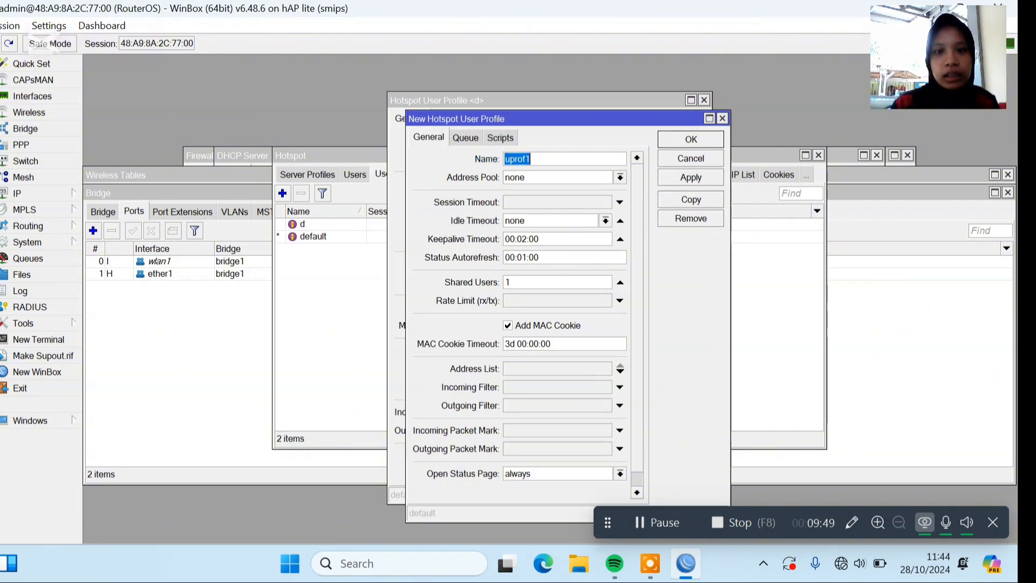
{"action": "type", "text": "e"}
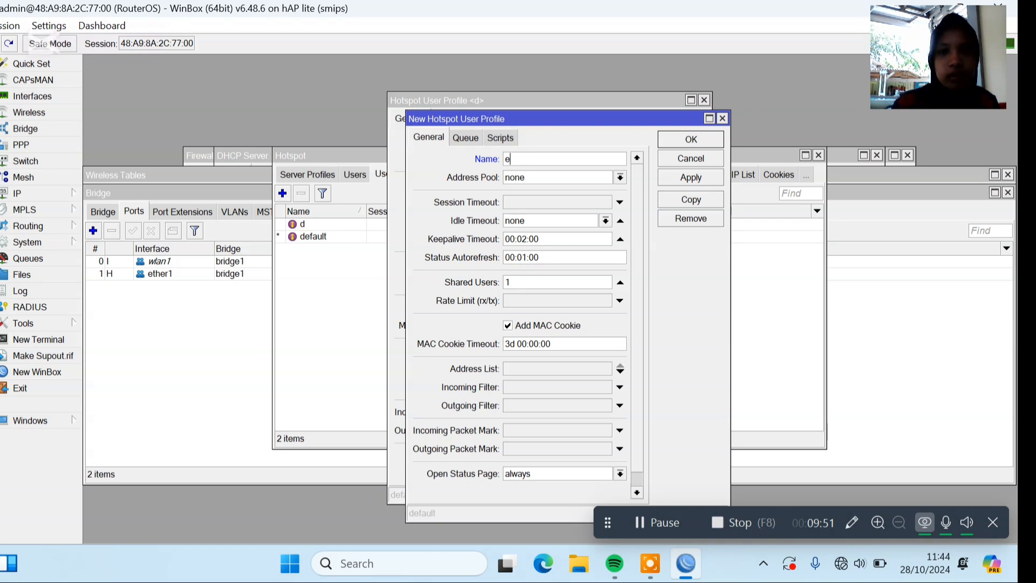
{"action": "left_click", "coordinate": [668, 178]}
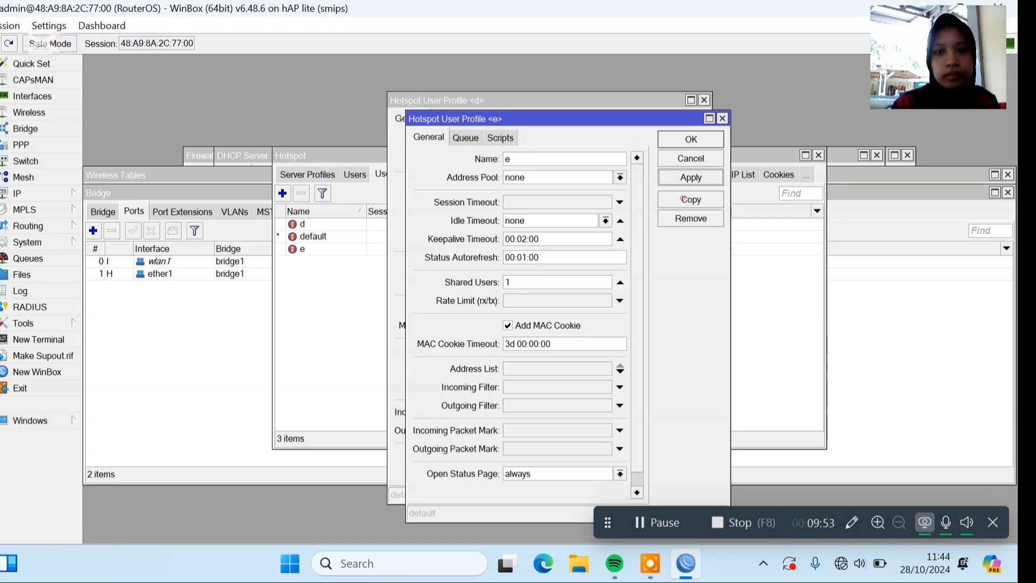
{"action": "left_click", "coordinate": [685, 200]}
{"action": "type", "text": "a"}
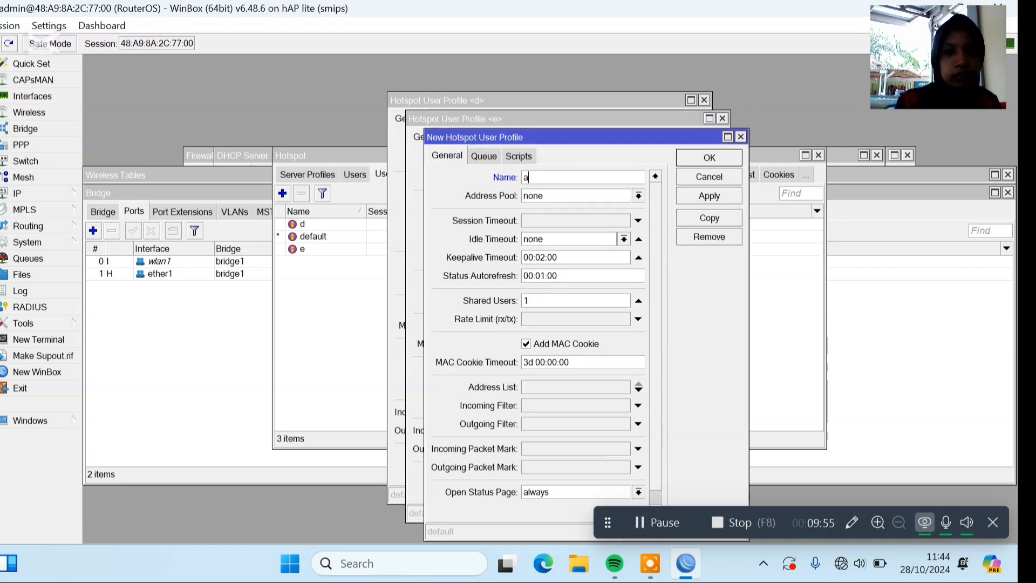
{"action": "left_click", "coordinate": [707, 196]}
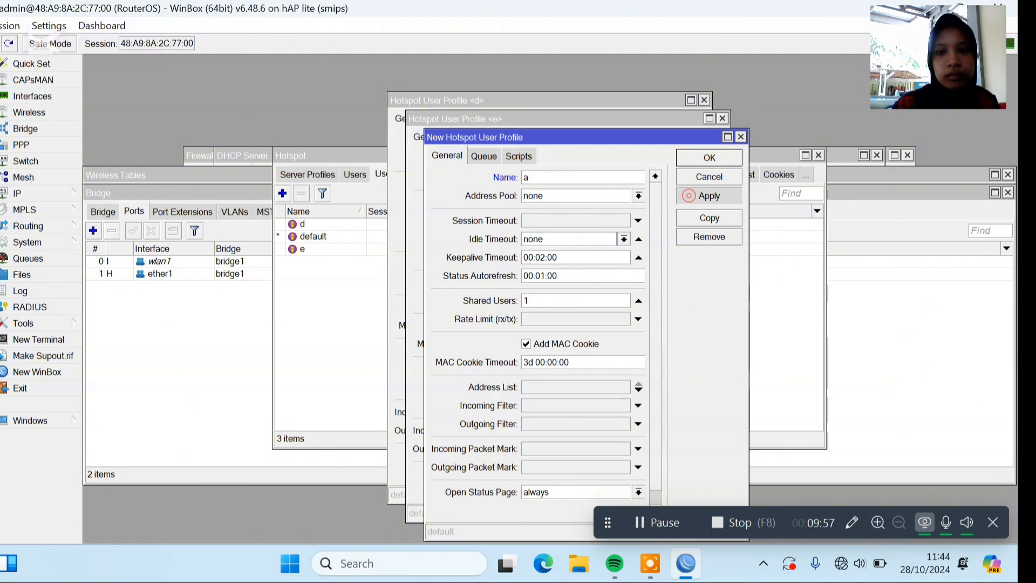
{"action": "key", "text": "Escape"}
{"action": "key", "text": "Escape"}
{"action": "key", "text": "Escape"}
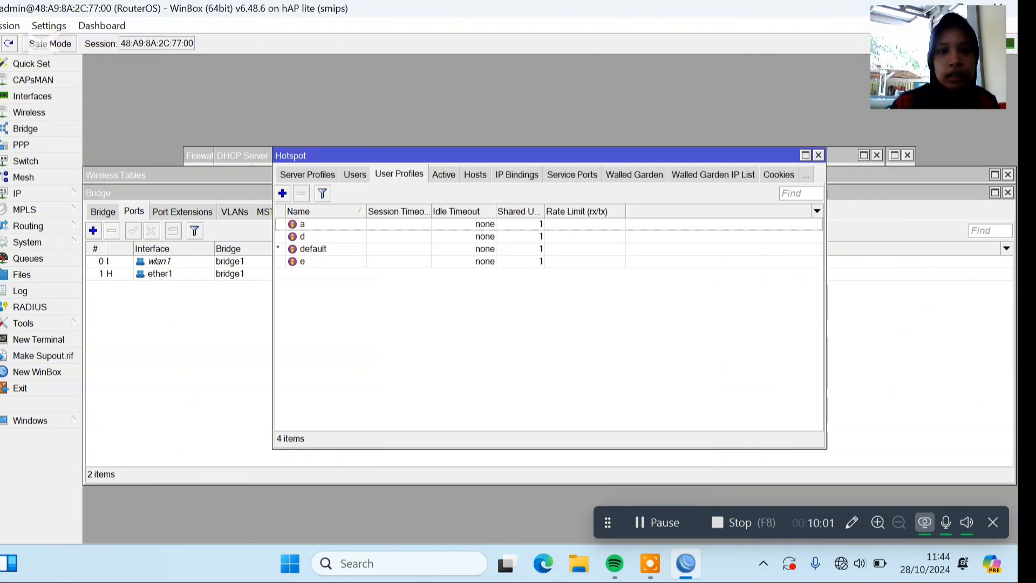
Add a hotspot user named d for all servers, enter the user's password and assign profile d.
{"action": "left_click", "coordinate": [353, 174]}
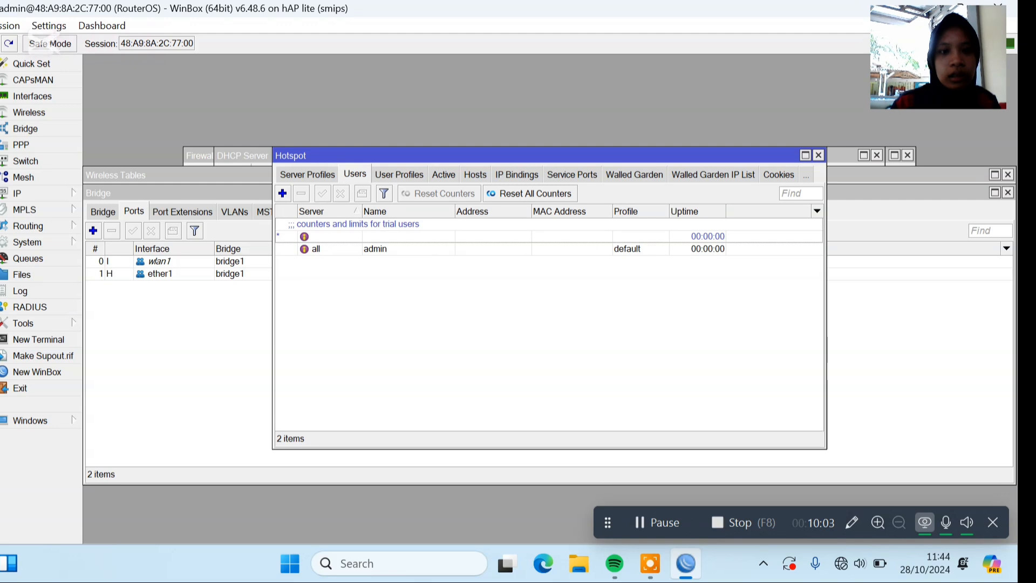
{"action": "left_click", "coordinate": [282, 194]}
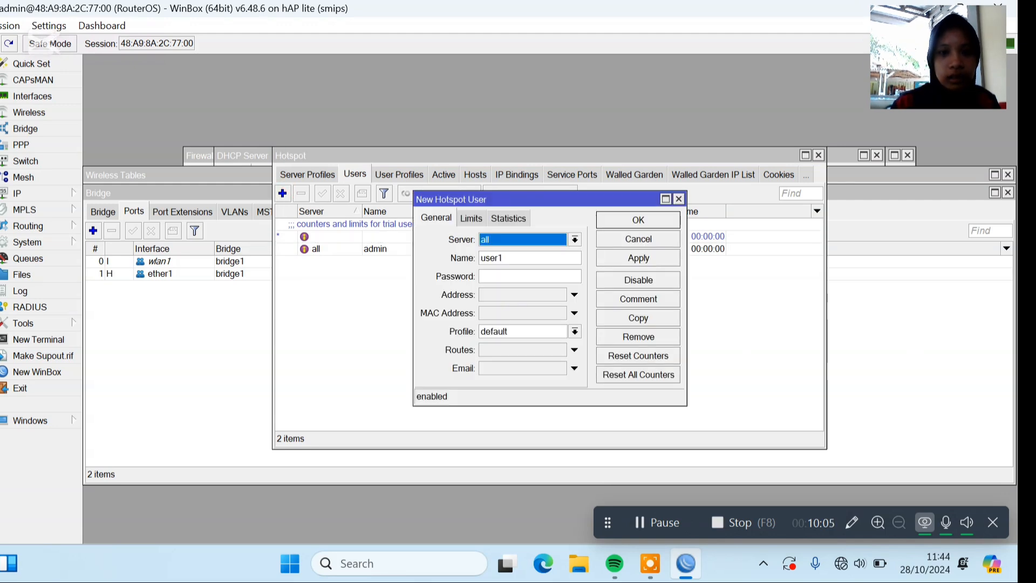
{"action": "key", "text": "Tab"}
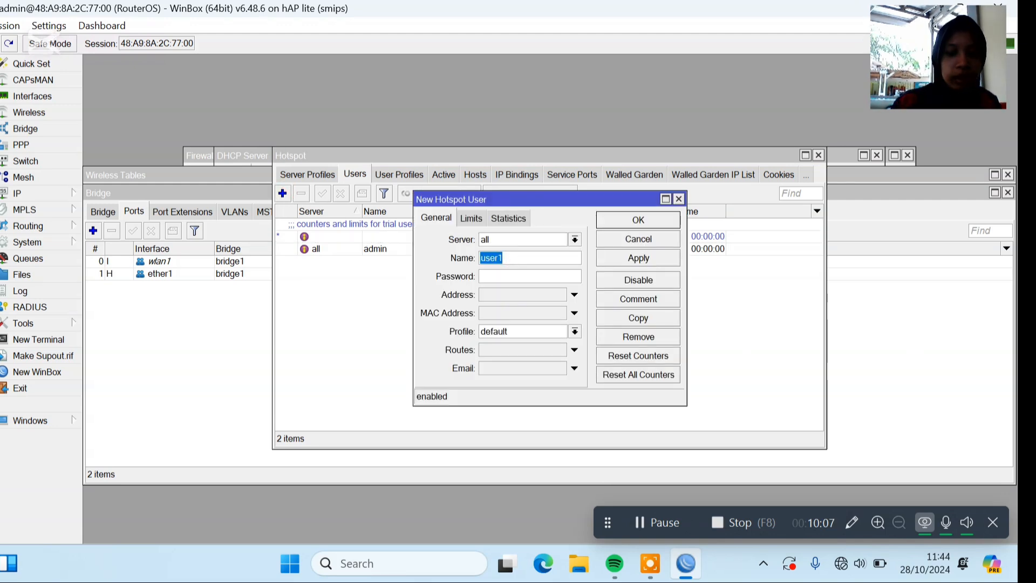
{"action": "type", "text": "d"}
{"action": "left_click", "coordinate": [510, 279]}
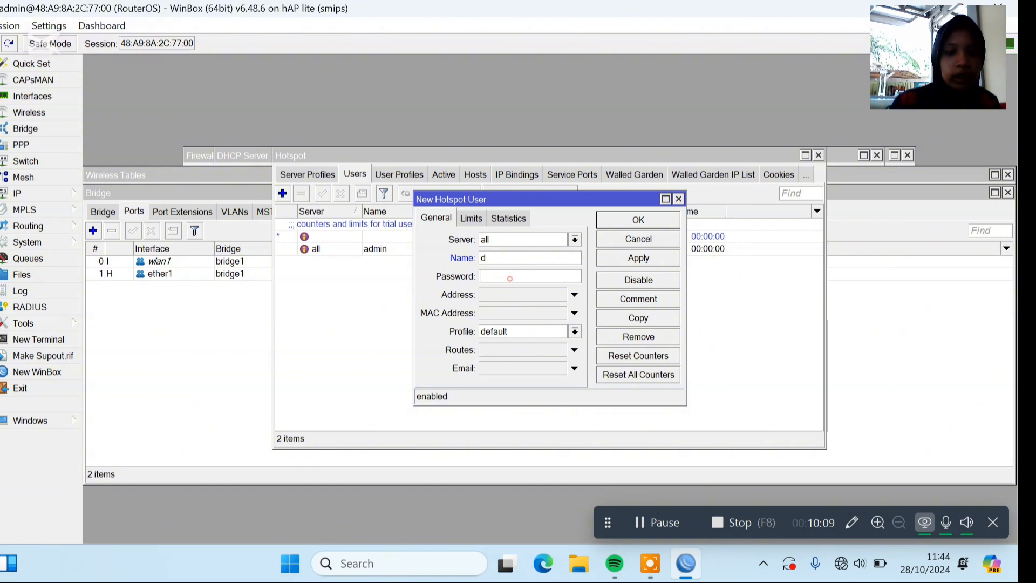
{"action": "type", "text": "12"}
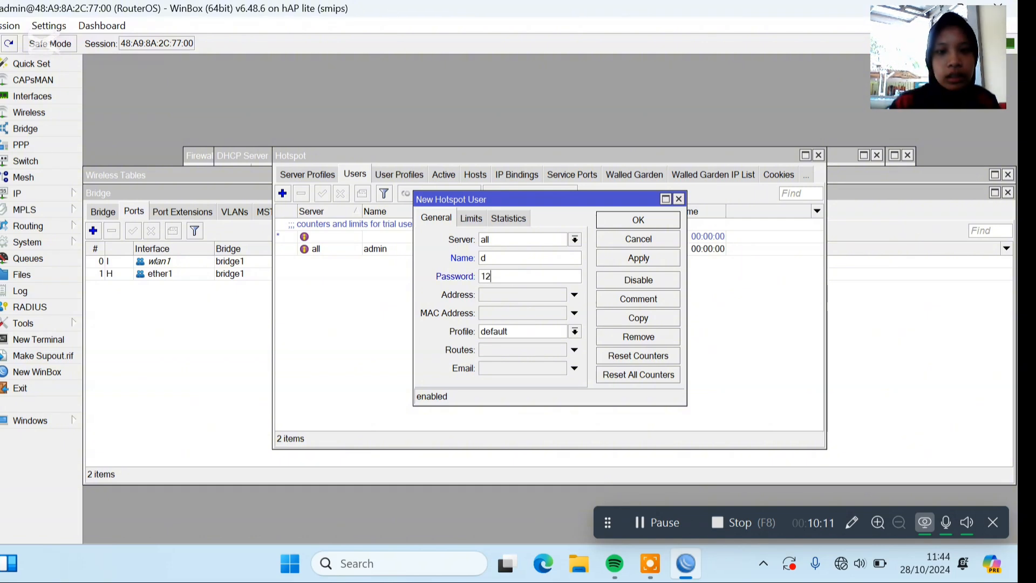
{"action": "left_click", "coordinate": [540, 332]}
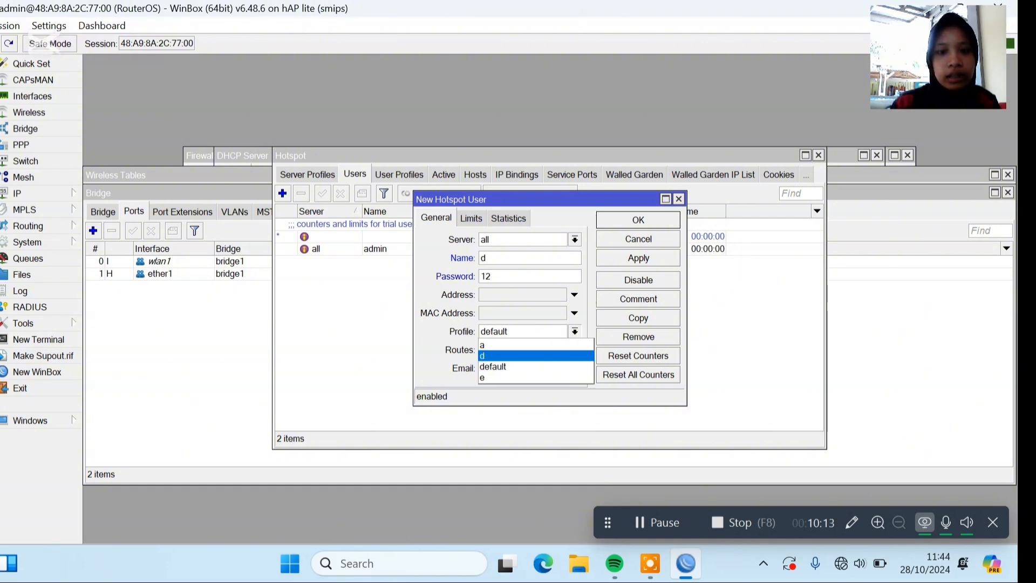
{"action": "left_click", "coordinate": [538, 354]}
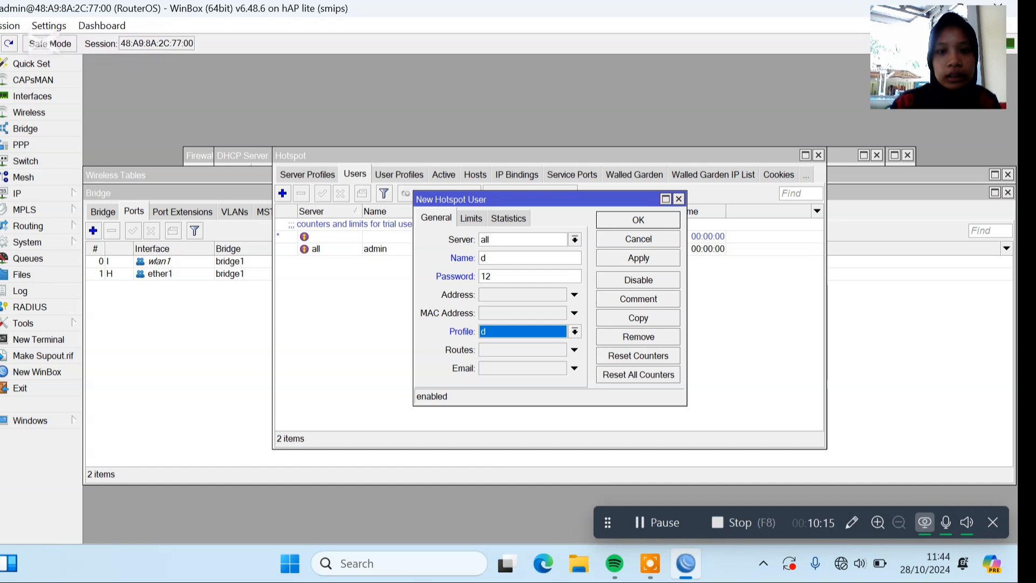
{"action": "left_click", "coordinate": [659, 258]}
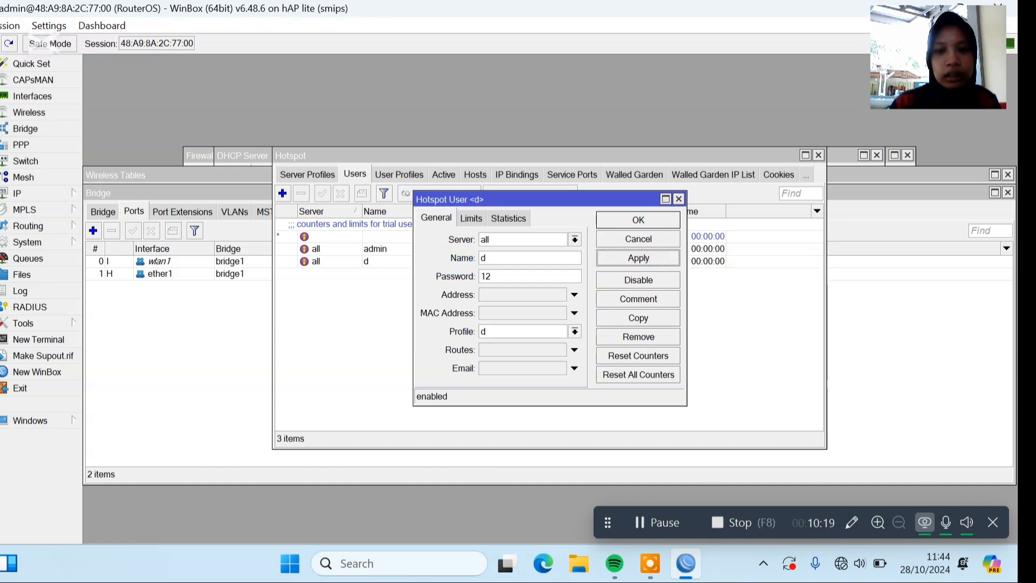
Copy hotspot user d as a new user named e, enter a new password and assign profile e.
{"action": "left_click", "coordinate": [672, 315]}
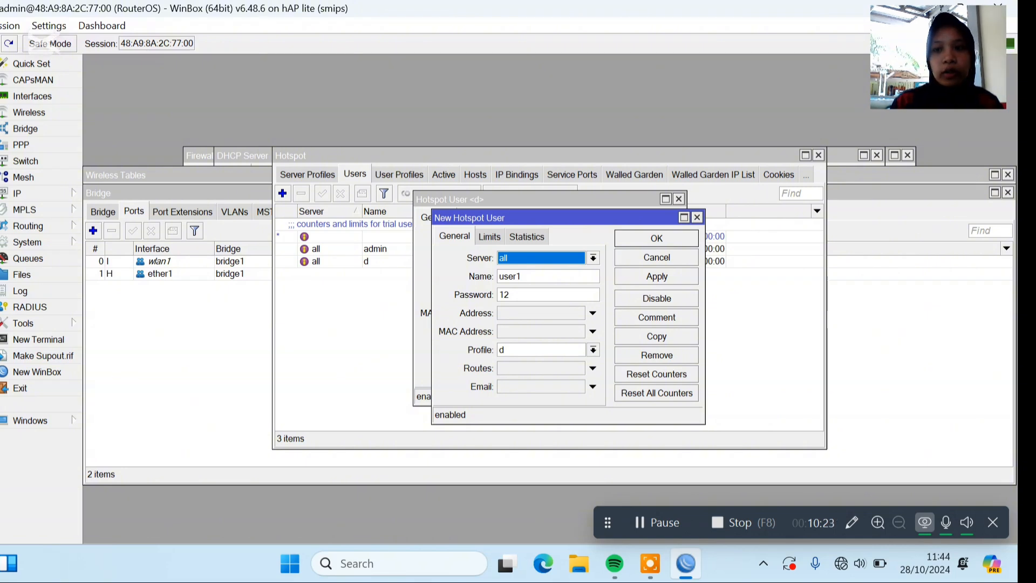
{"action": "double_click", "coordinate": [565, 279]}
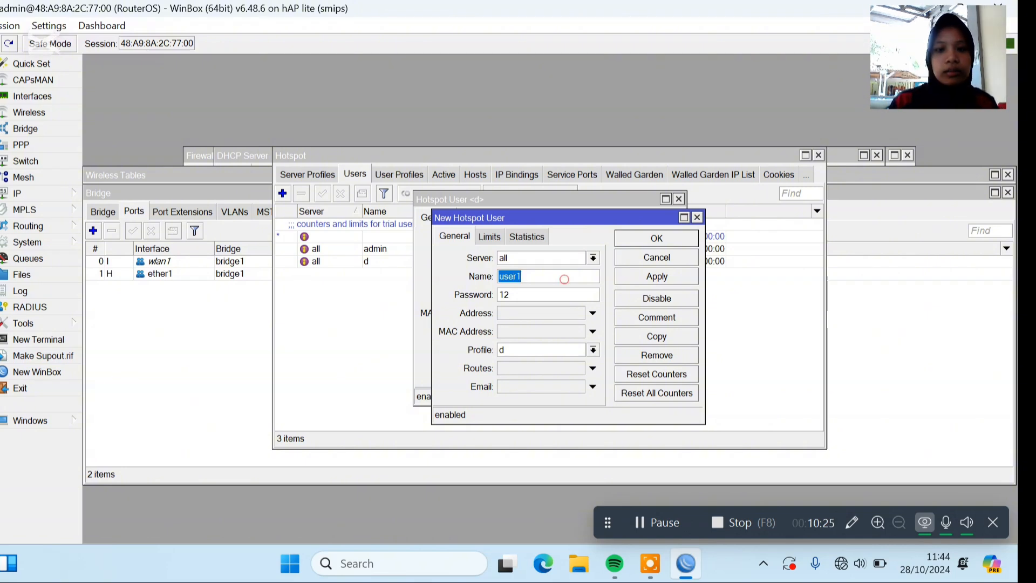
{"action": "type", "text": "e"}
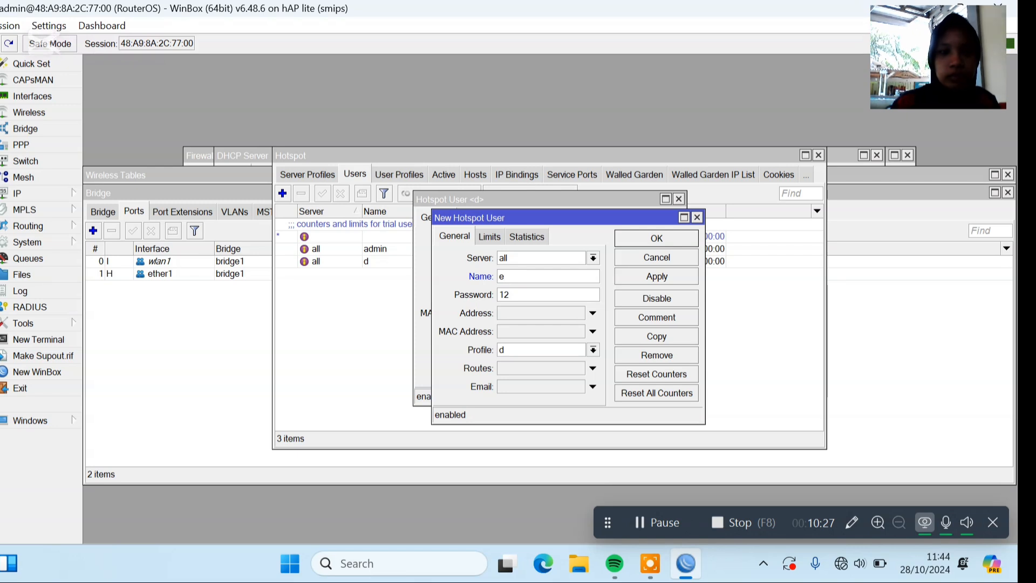
{"action": "double_click", "coordinate": [540, 294]}
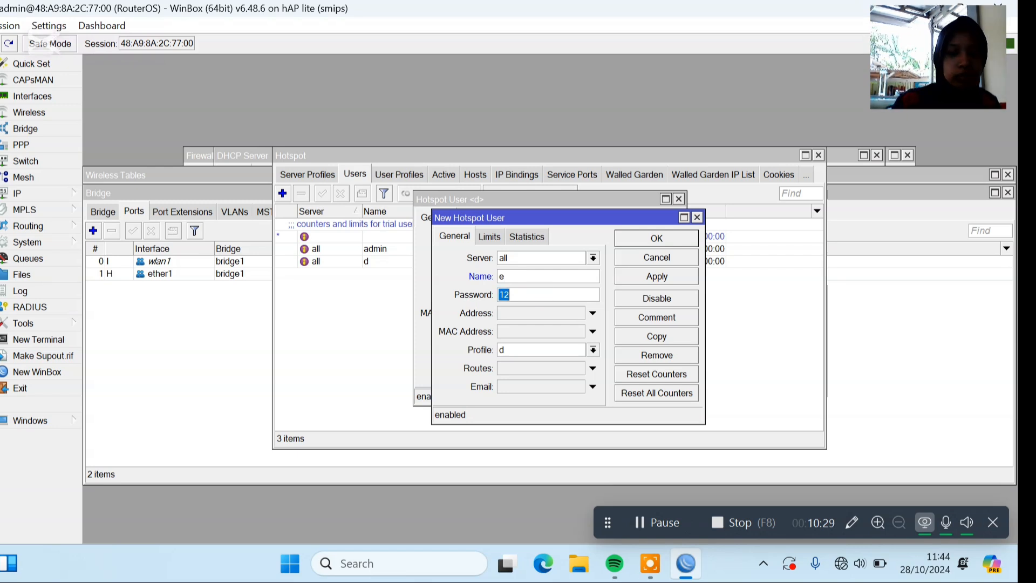
{"action": "type", "text": "34"}
{"action": "left_click", "coordinate": [543, 350]}
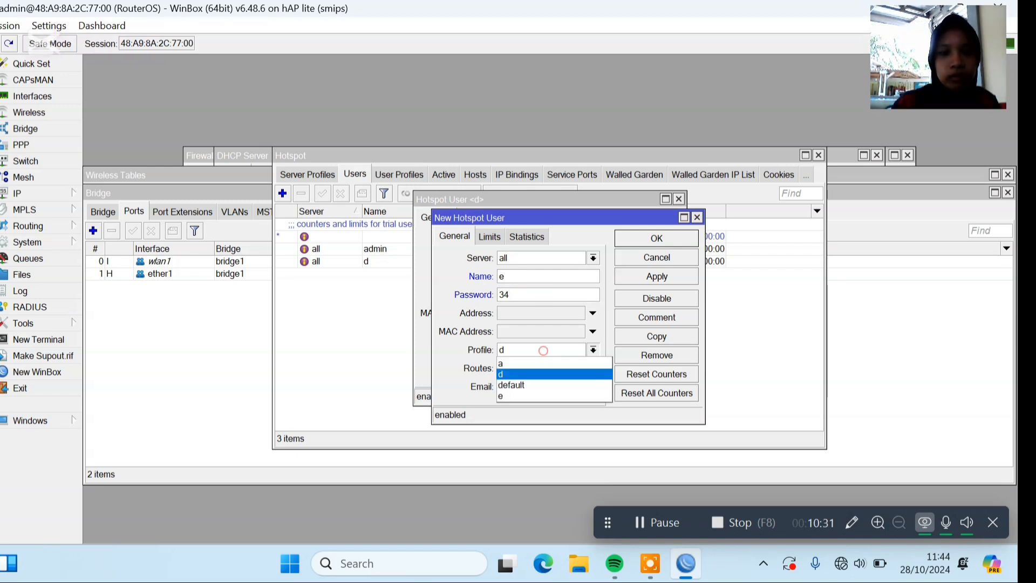
{"action": "left_click", "coordinate": [536, 396]}
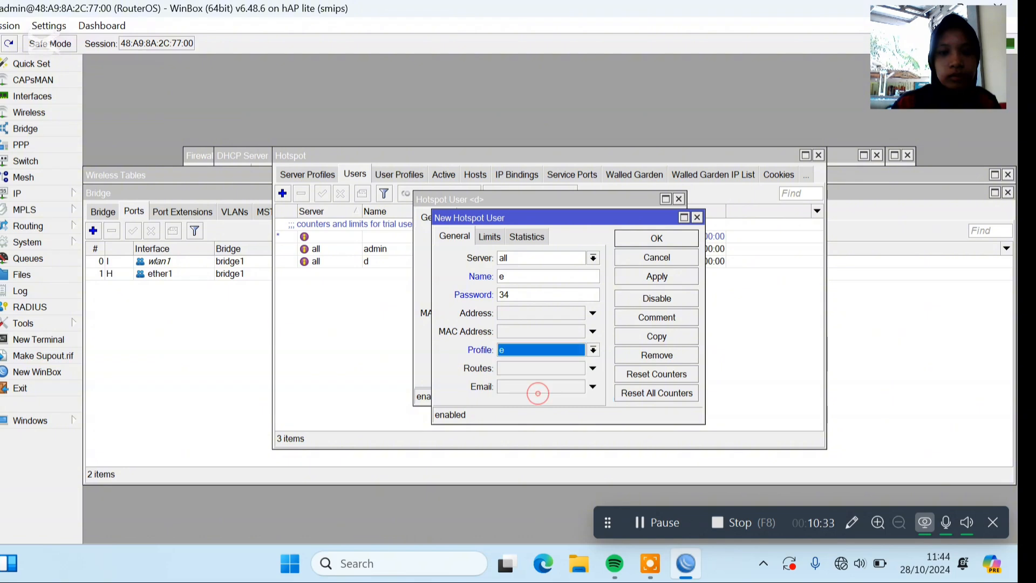
{"action": "left_click", "coordinate": [661, 277]}
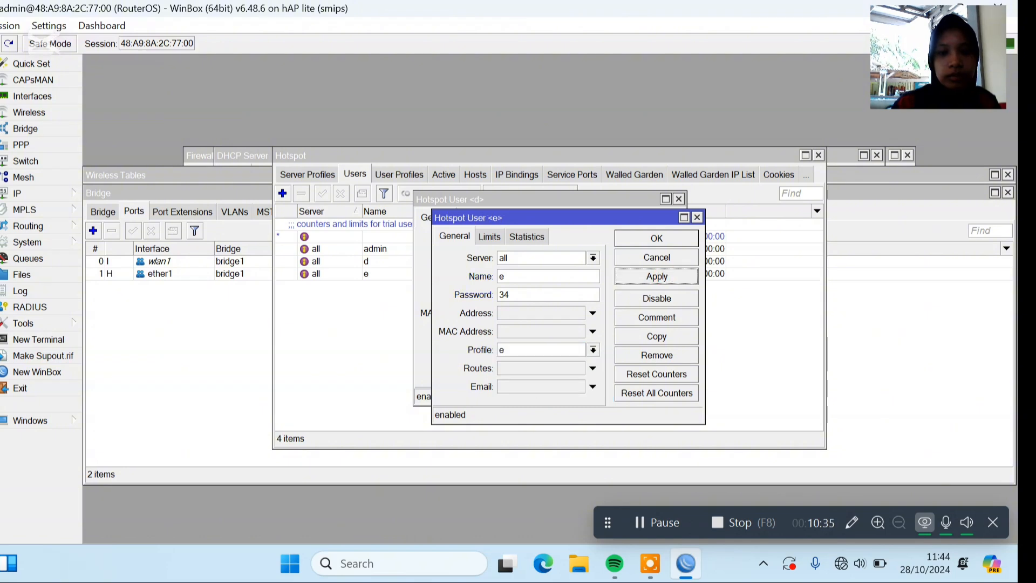
Copy hotspot user e as a new user named a, enter a new password, assign profile a and save all user entries.
{"action": "left_click", "coordinate": [670, 337]}
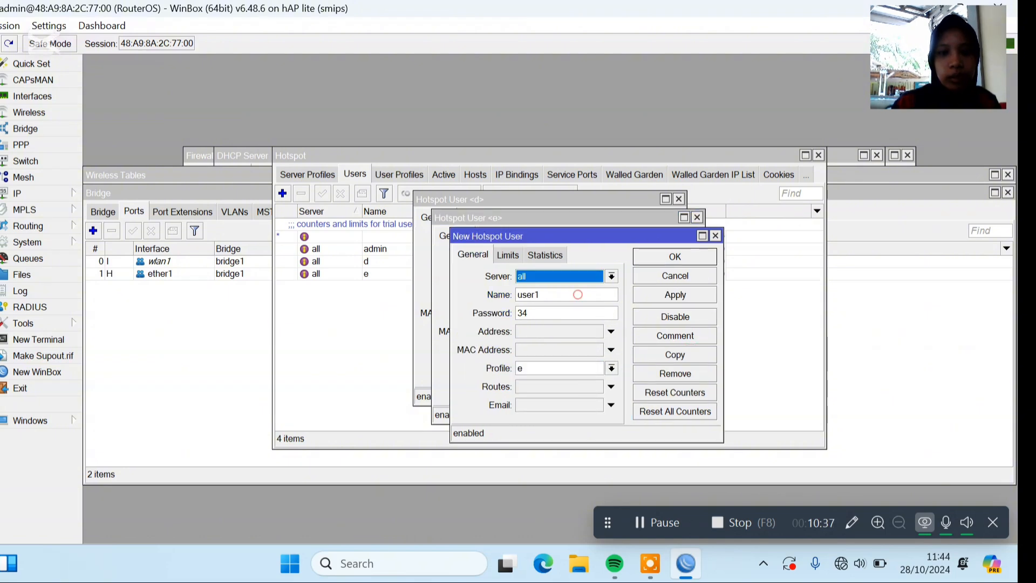
{"action": "double_click", "coordinate": [577, 294]}
{"action": "type", "text": "a"}
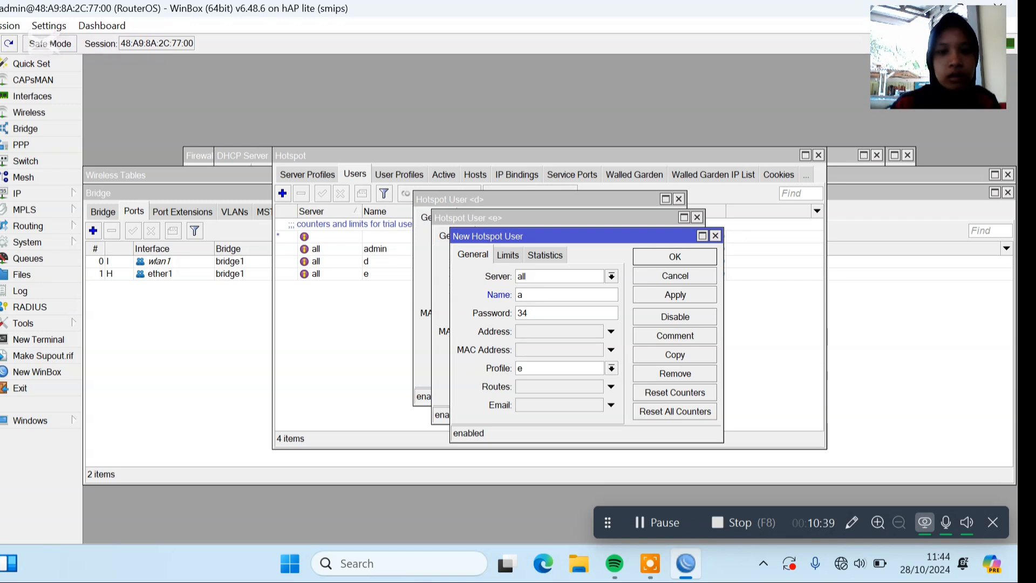
{"action": "key", "text": "Tab"}
{"action": "type", "text": "56"}
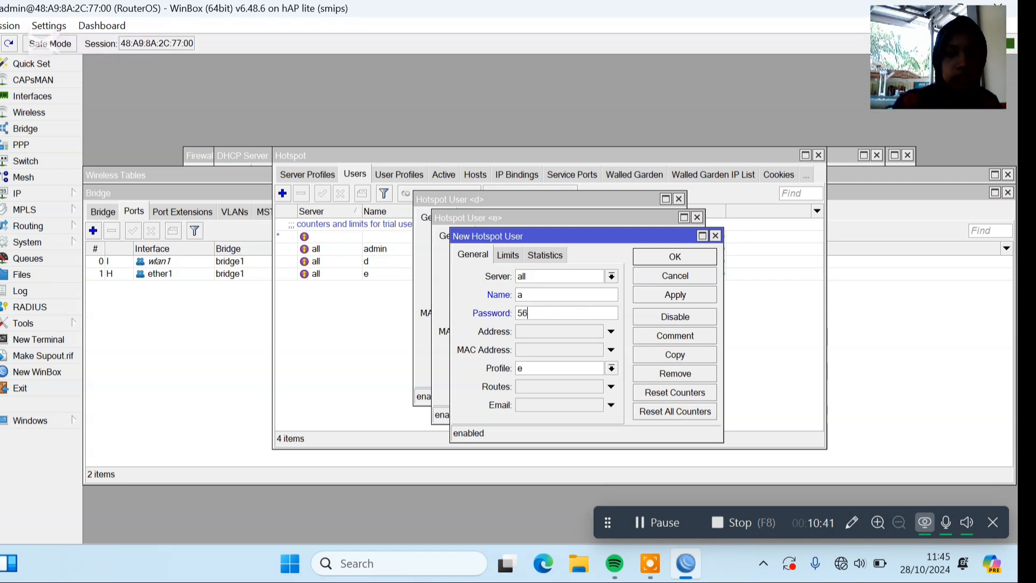
{"action": "left_click", "coordinate": [584, 369]}
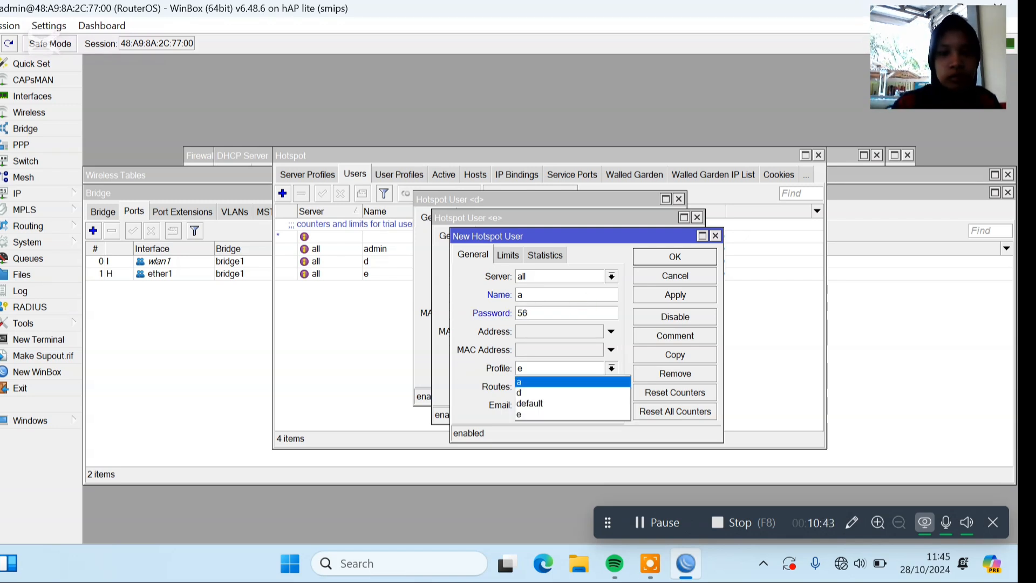
{"action": "key", "text": "Return"}
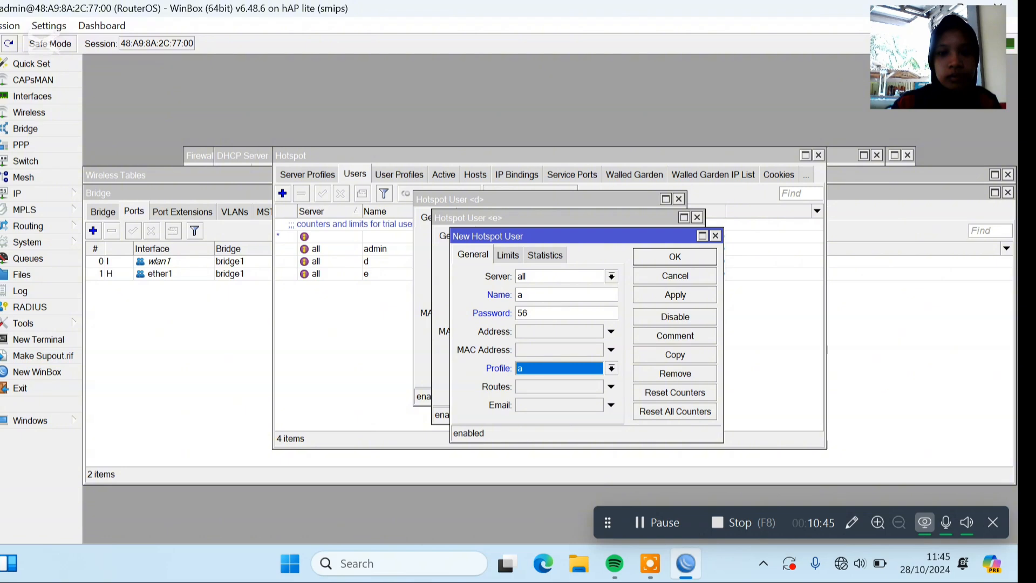
{"action": "left_click", "coordinate": [676, 294]}
{"action": "left_click", "coordinate": [675, 257]}
{"action": "left_click", "coordinate": [657, 238]}
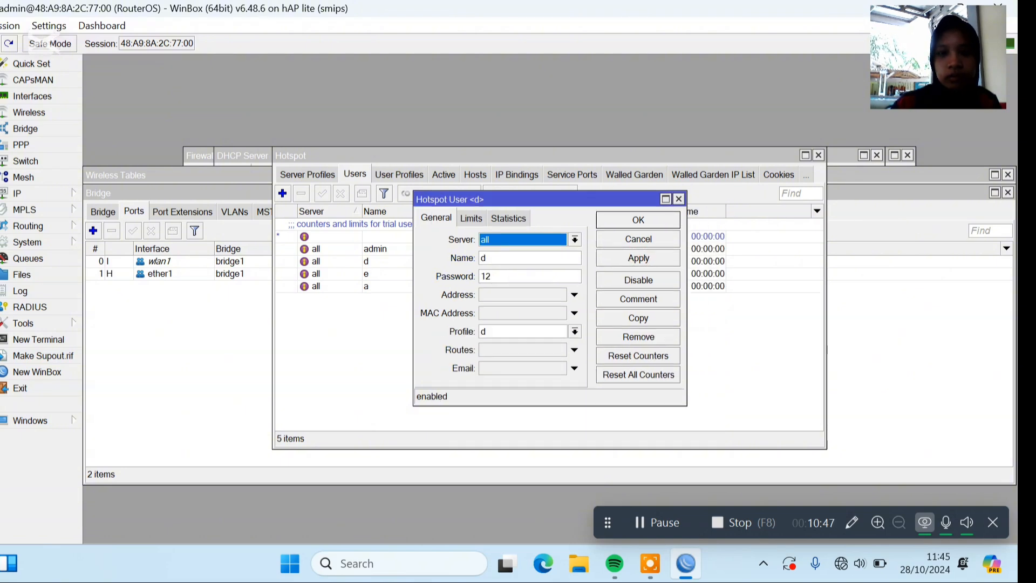
{"action": "left_click", "coordinate": [639, 220]}
{"action": "left_click", "coordinate": [657, 522]}
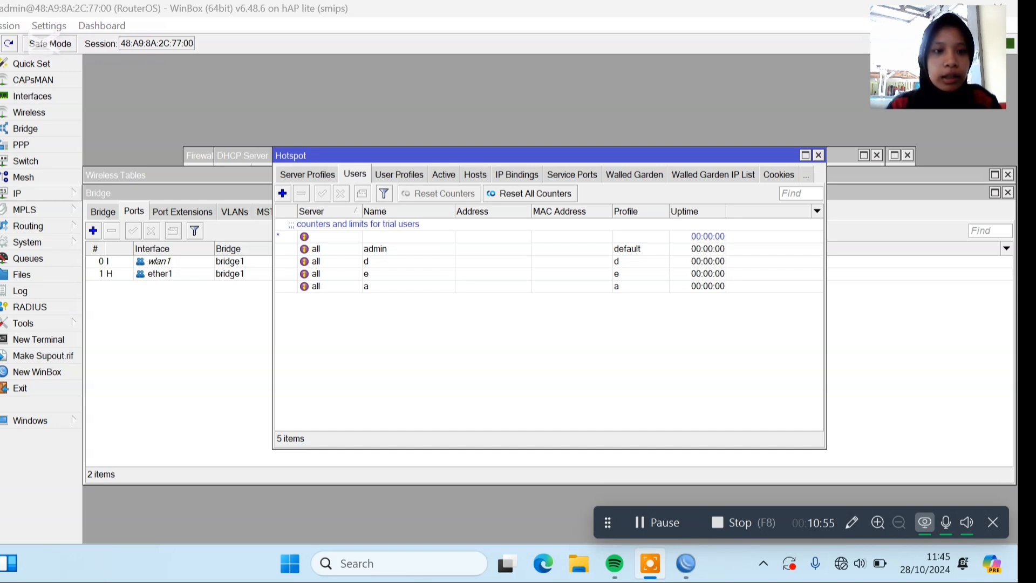
Start a new IP firewall filter rule and set its action to drop.
{"action": "left_click", "coordinate": [65, 193]}
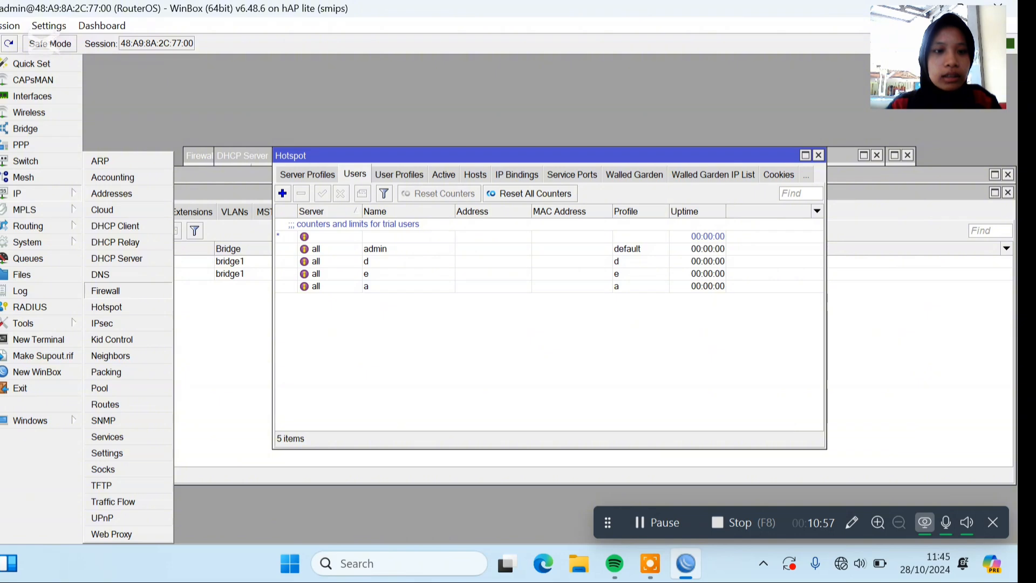
{"action": "left_click", "coordinate": [135, 286]}
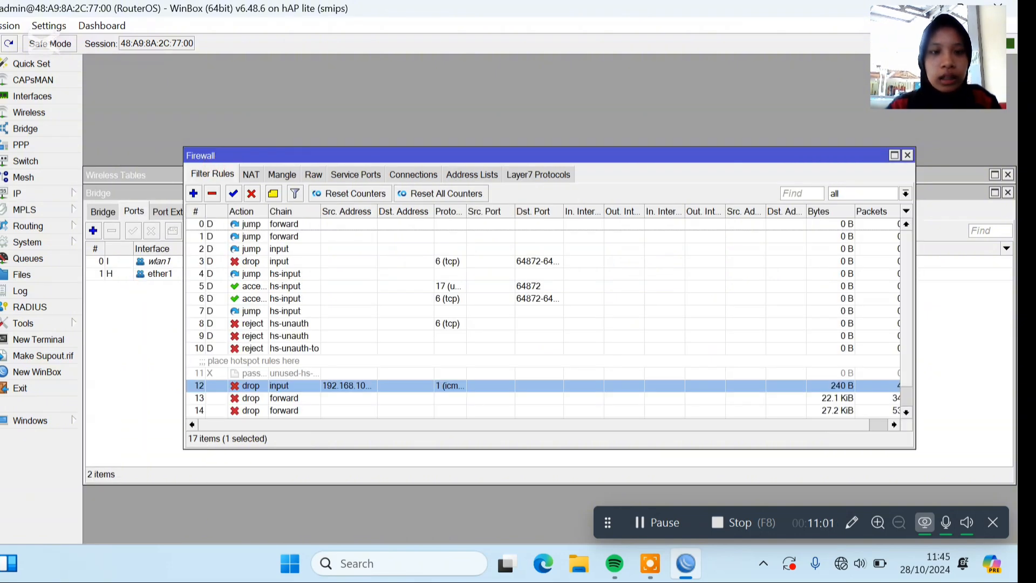
{"action": "left_click", "coordinate": [193, 193]}
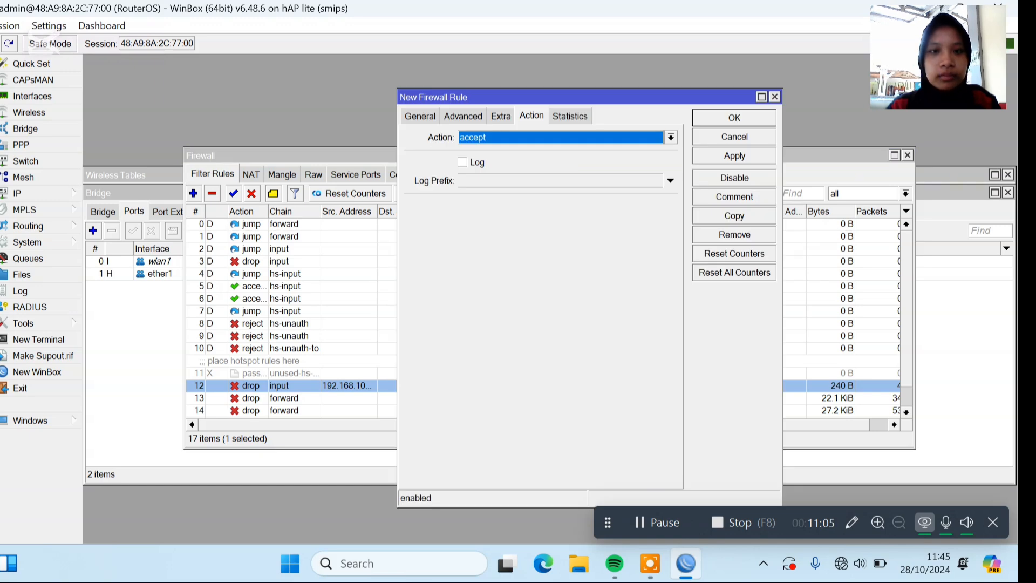
{"action": "left_click", "coordinate": [671, 138]}
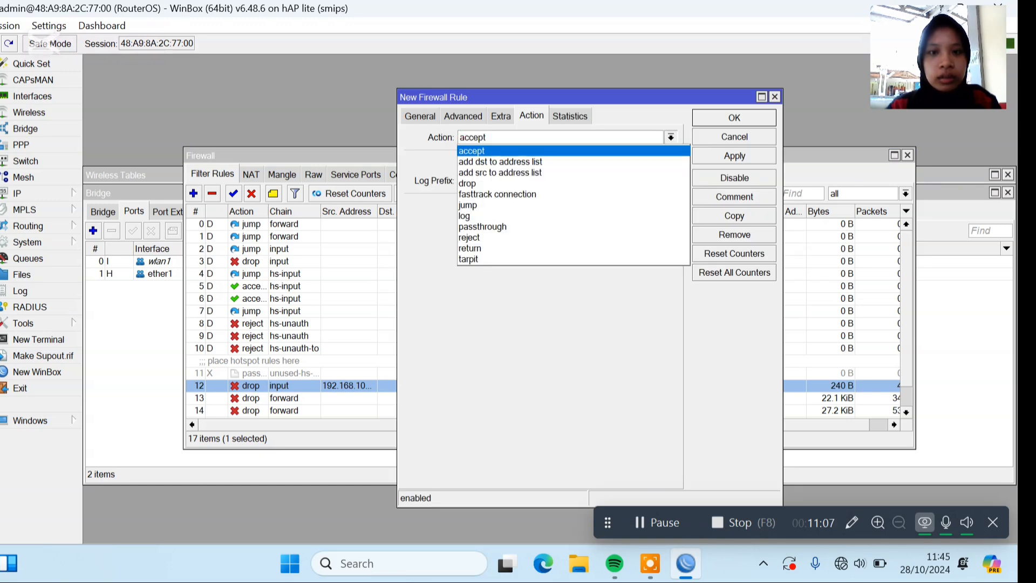
{"action": "left_click", "coordinate": [478, 183]}
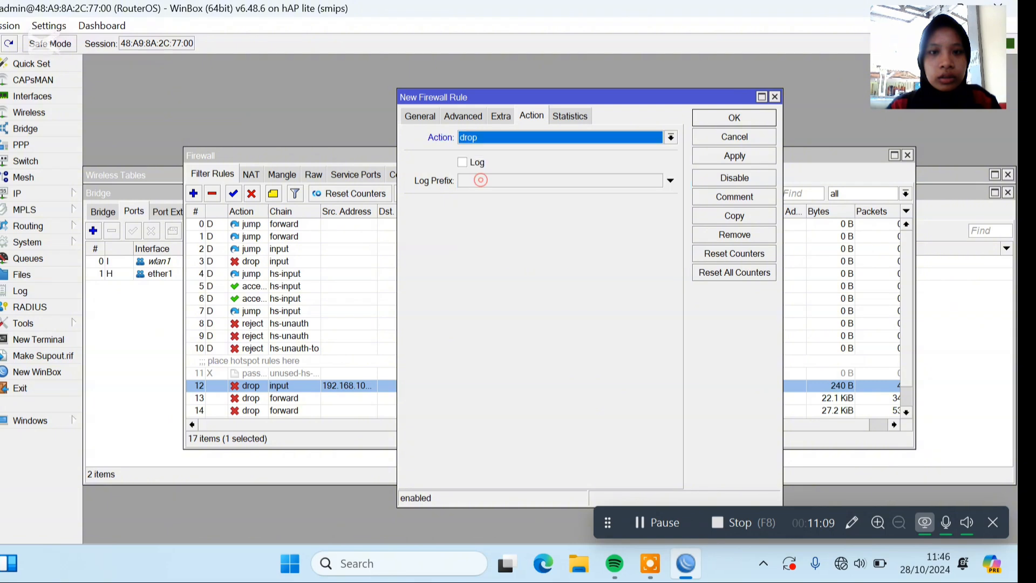
Set the new filter rule's chain to input.
{"action": "left_click", "coordinate": [424, 116]}
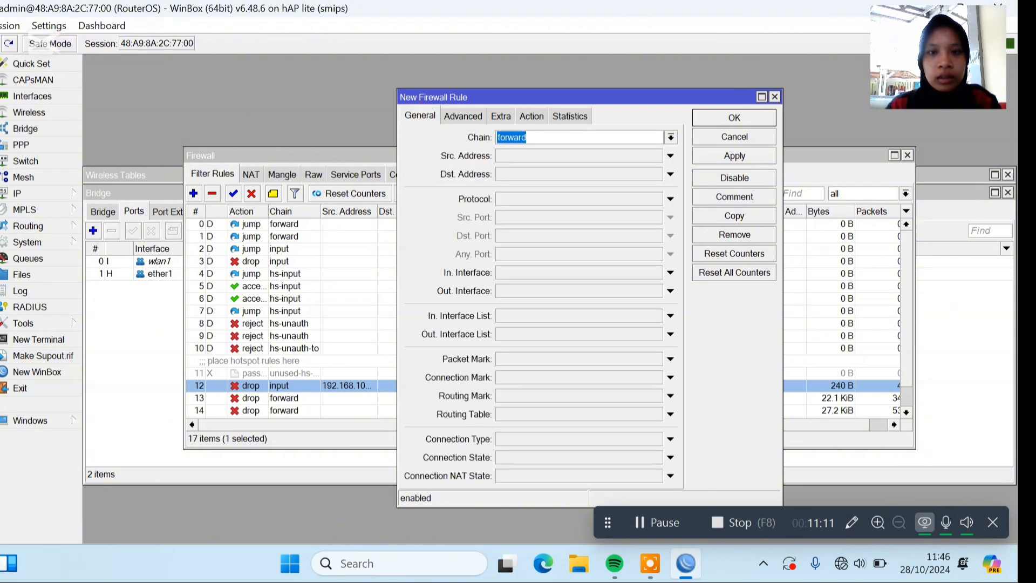
{"action": "left_click", "coordinate": [671, 138]}
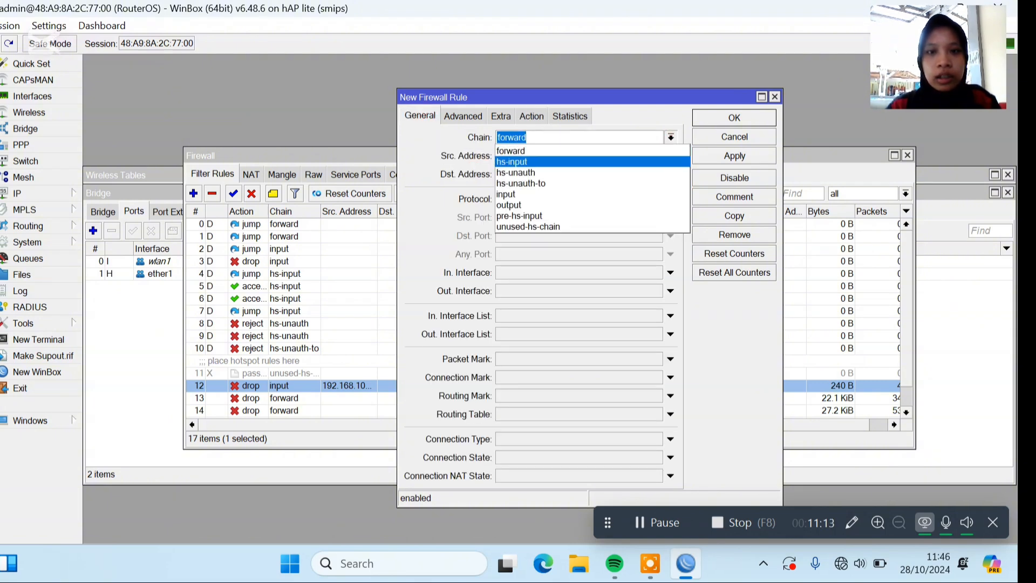
{"action": "key", "text": "Down"}
{"action": "key", "text": "Down"}
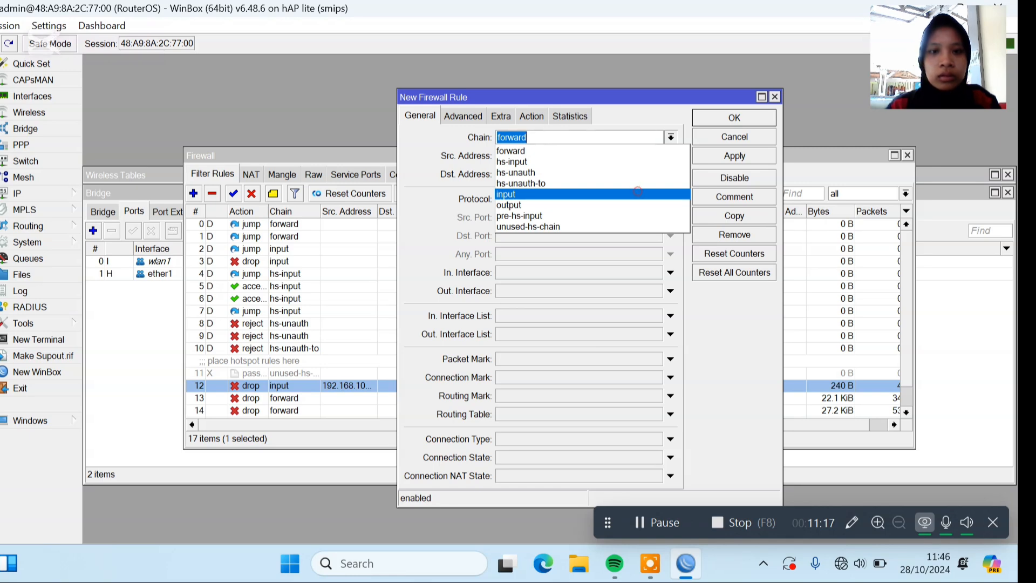
{"action": "left_click", "coordinate": [638, 193]}
Set the rule's source address to the range 192.168.100.51-192.168.100.100.
{"action": "left_click", "coordinate": [580, 153]}
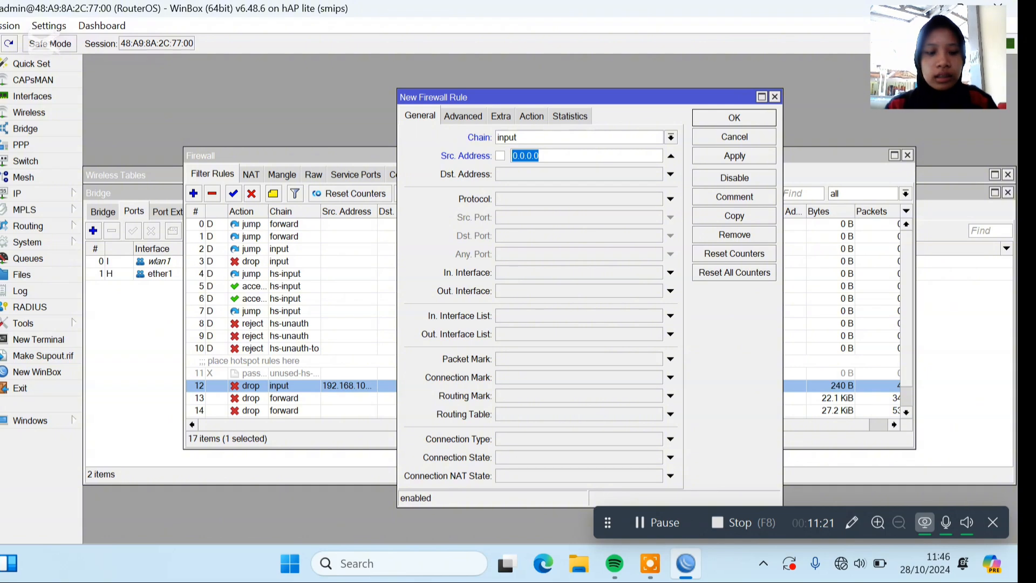
{"action": "type", "text": "192"}
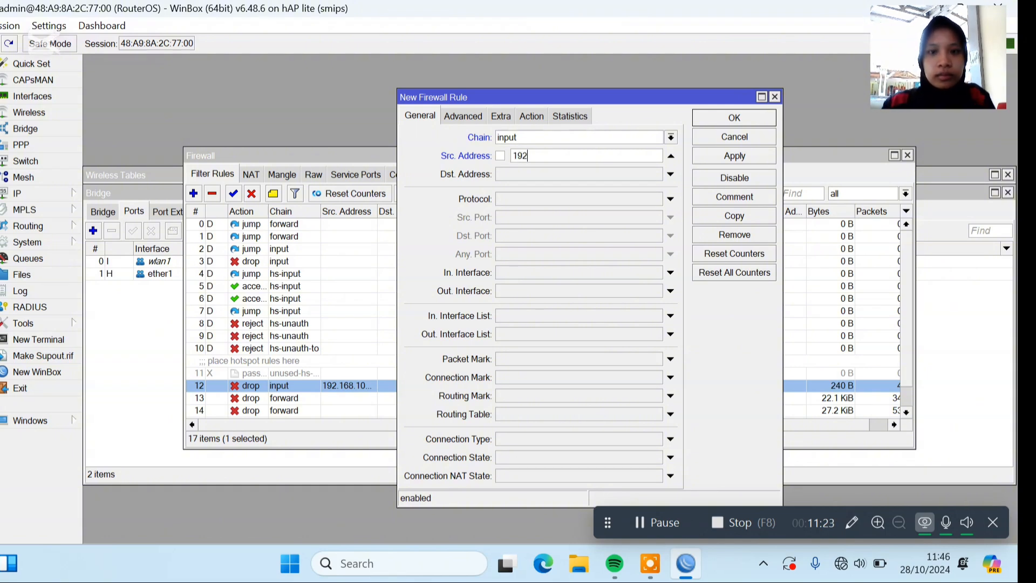
{"action": "type", "text": ".168"}
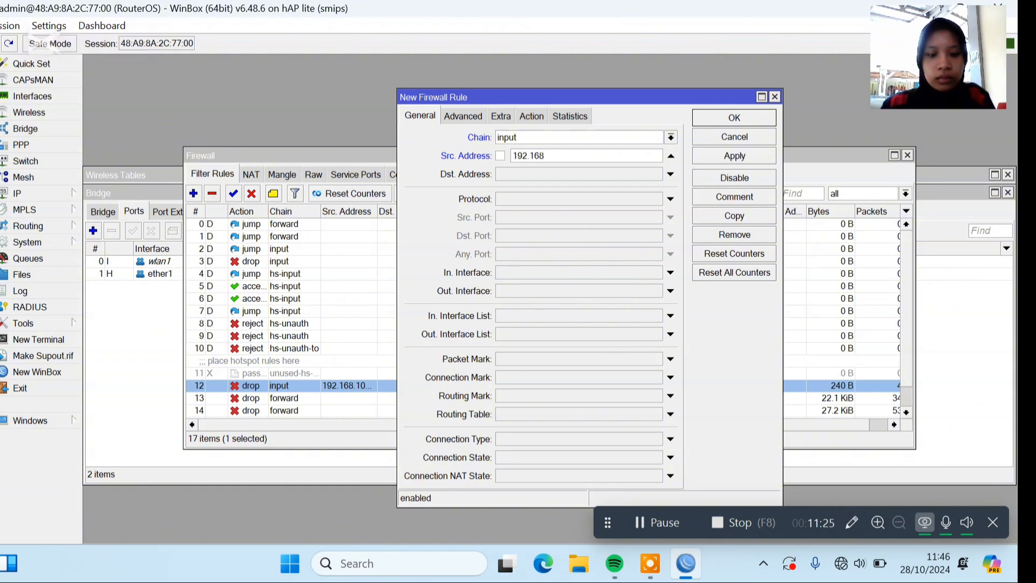
{"action": "type", "text": "."}
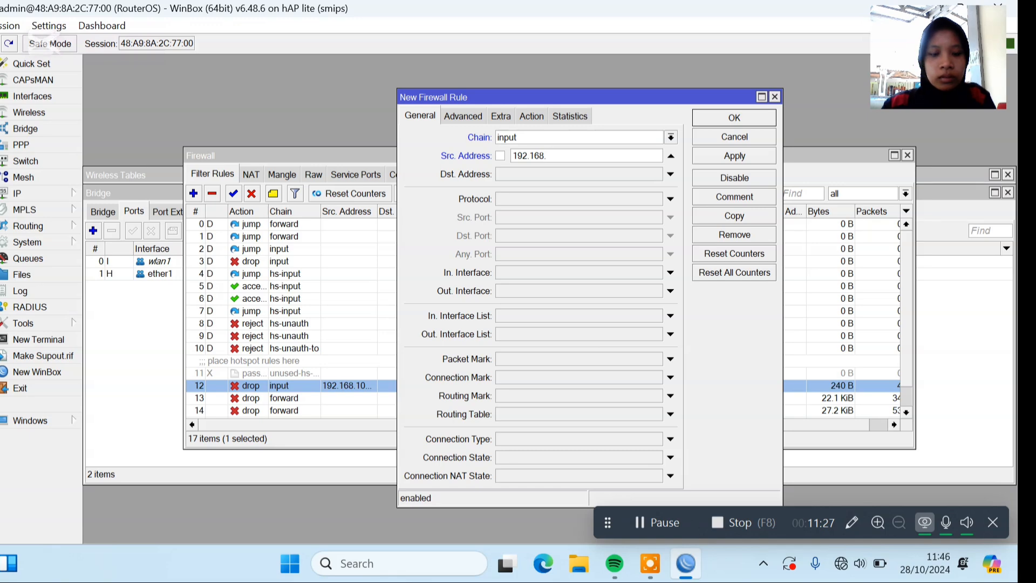
{"action": "type", "text": "100"}
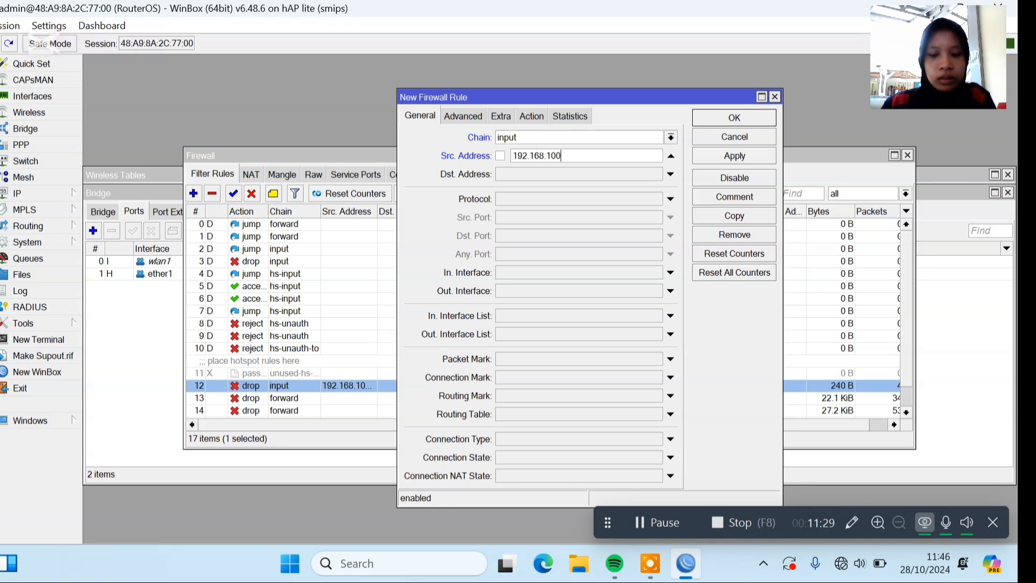
{"action": "type", "text": "."}
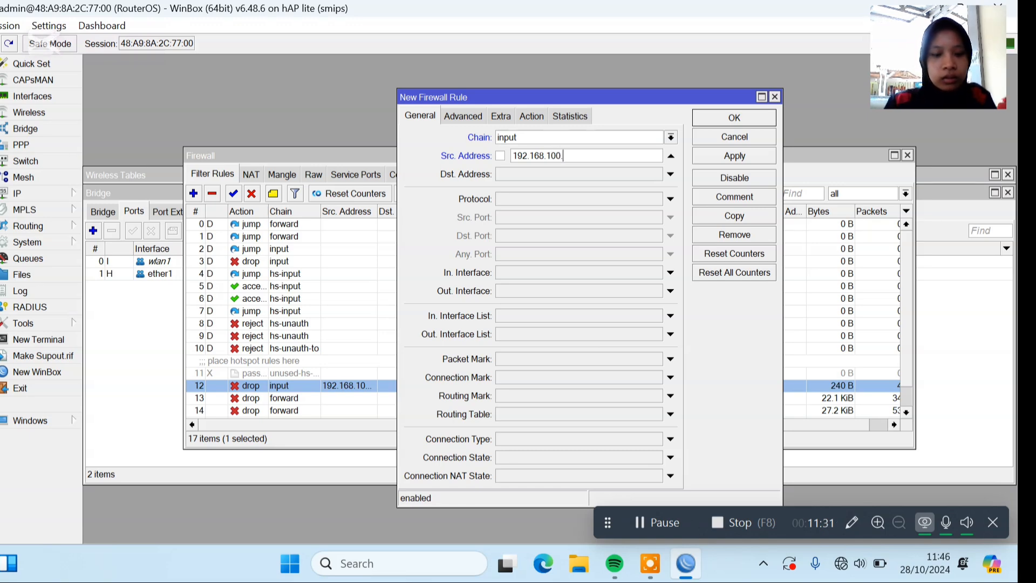
{"action": "type", "text": "51"}
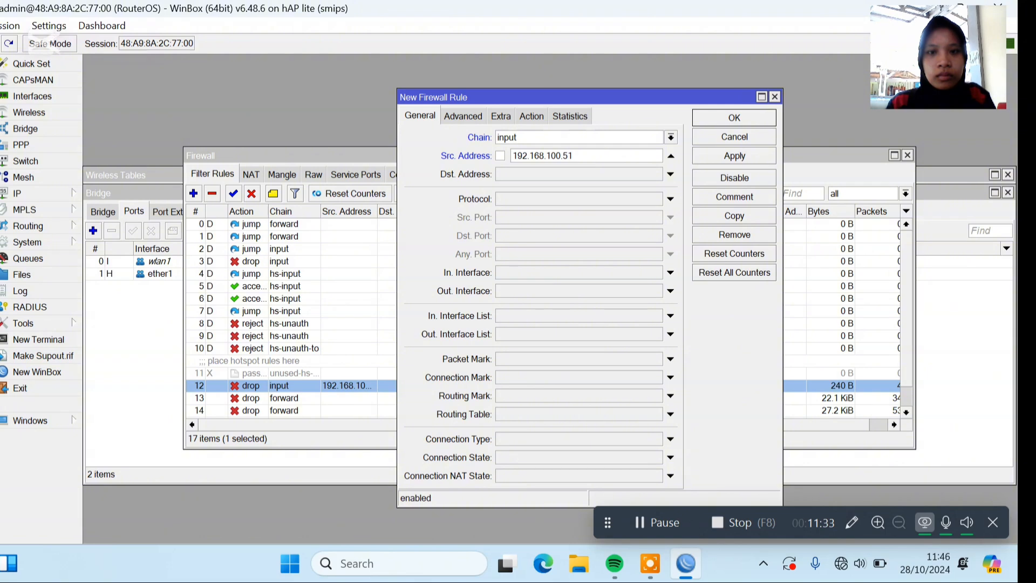
{"action": "type", "text": "-192"}
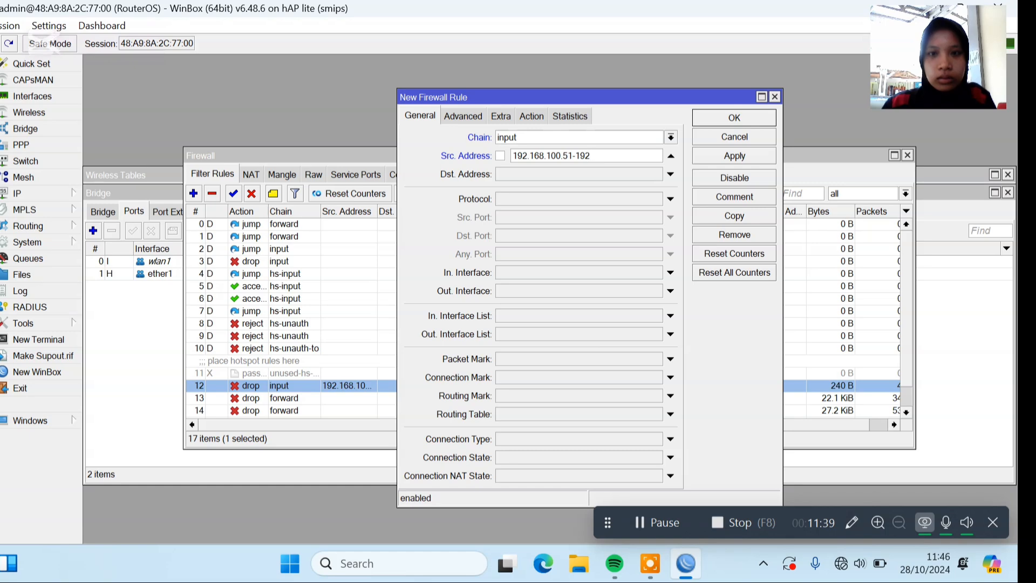
{"action": "type", "text": ".1"}
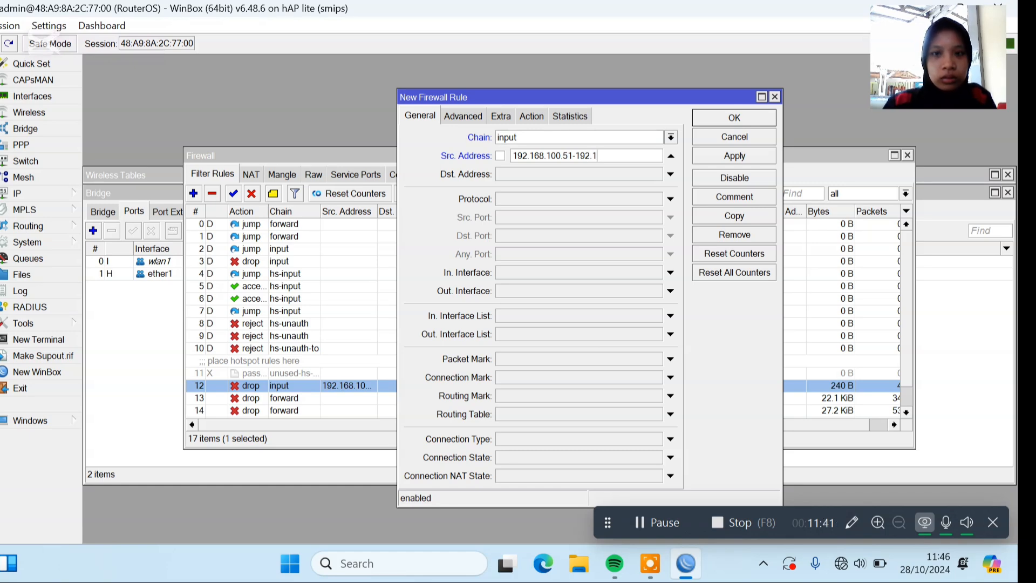
{"action": "type", "text": "68."}
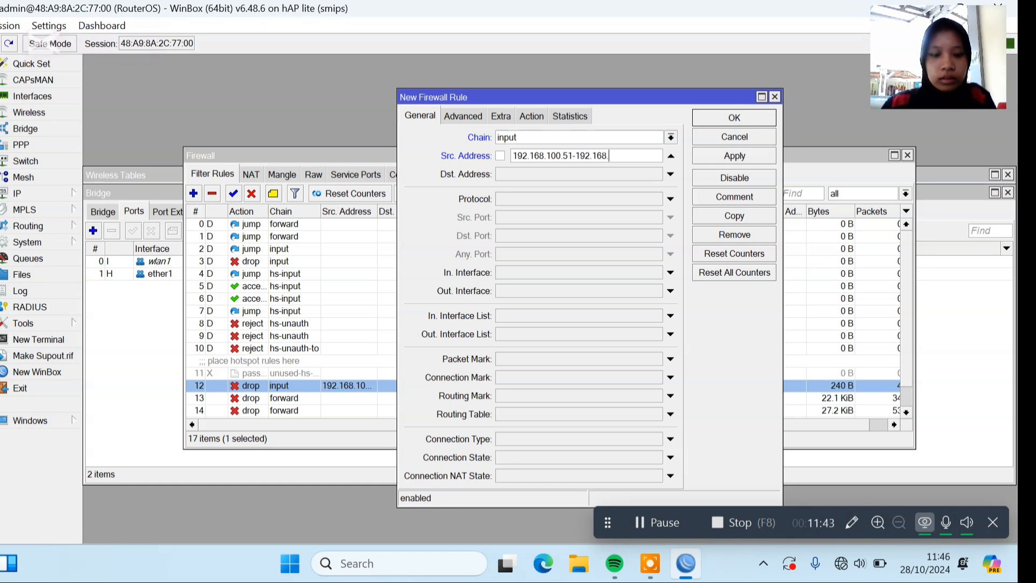
{"action": "type", "text": "100.100"}
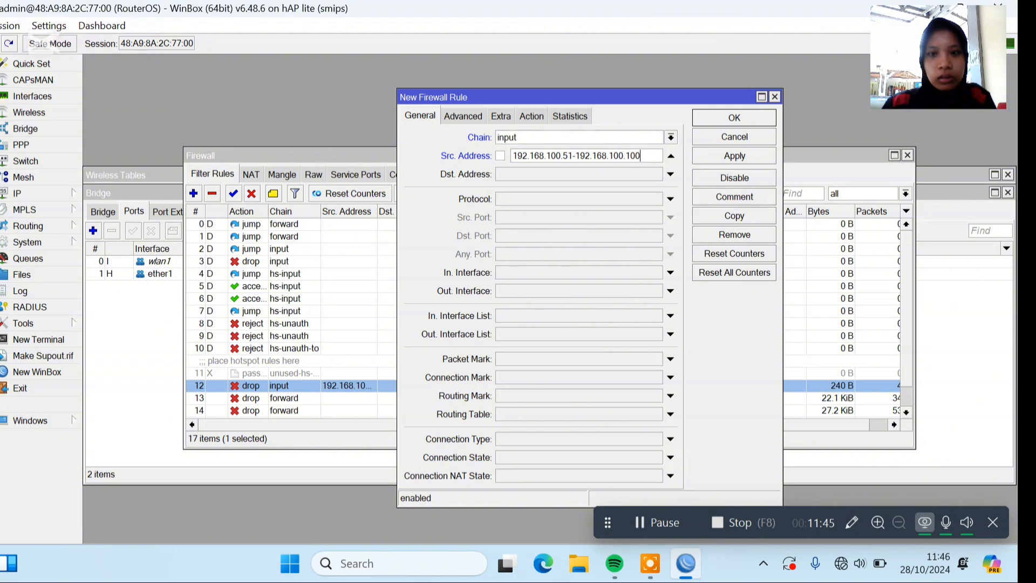
Set the rule's destination address to 192.168.200.0/24.
{"action": "left_click", "coordinate": [583, 170]}
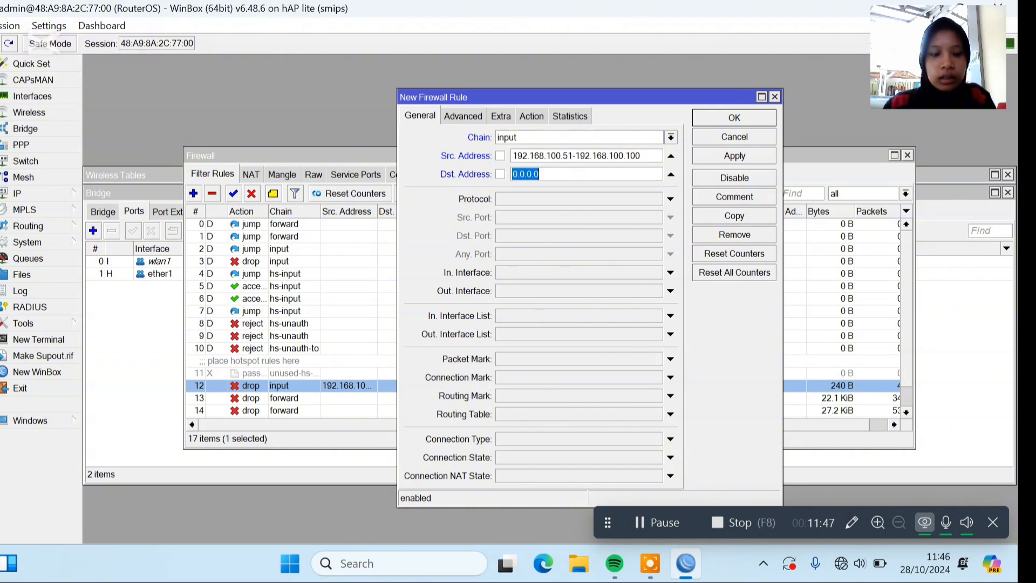
{"action": "type", "text": "192."}
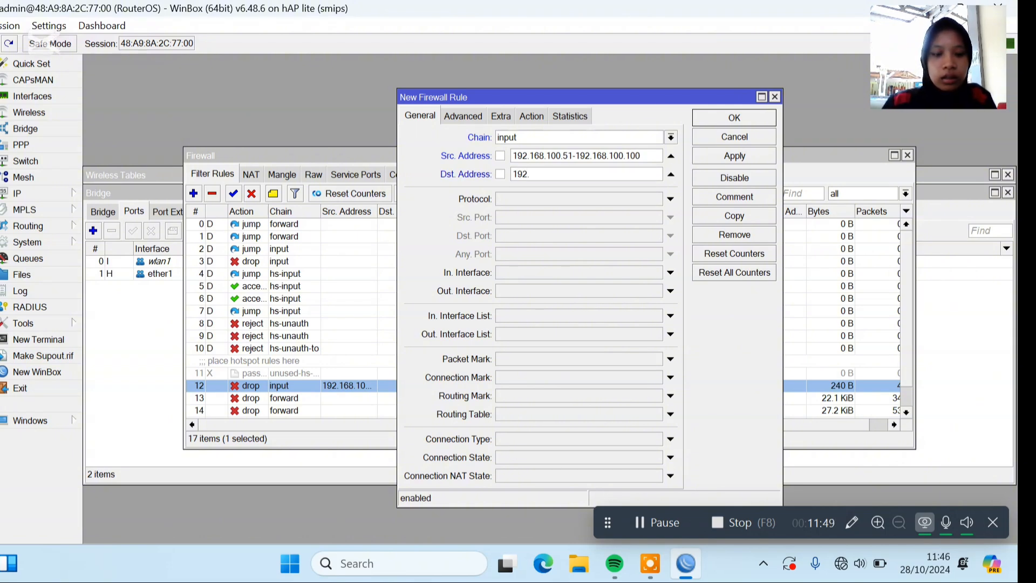
{"action": "type", "text": "168"}
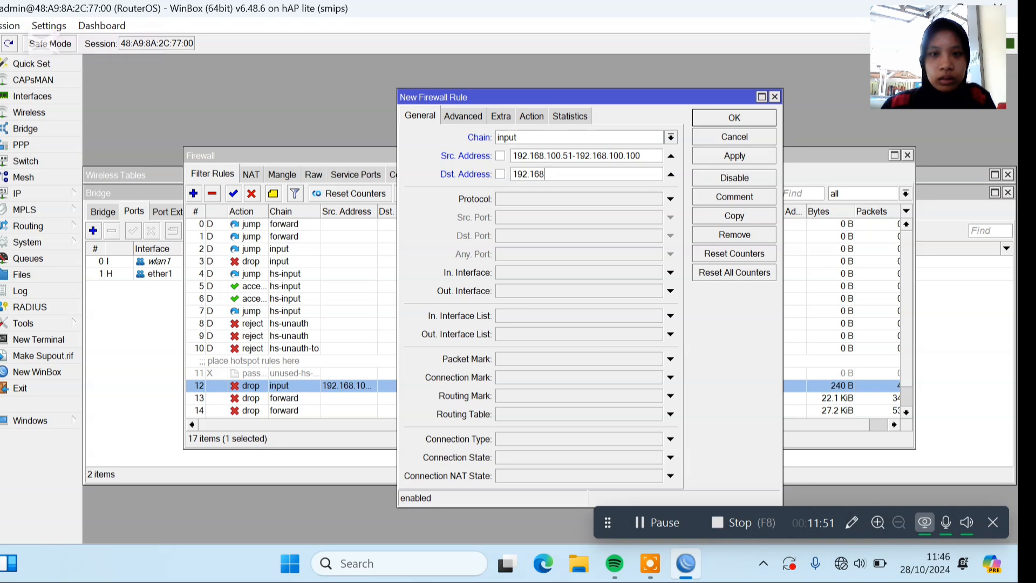
{"action": "type", "text": ".200.0/24"}
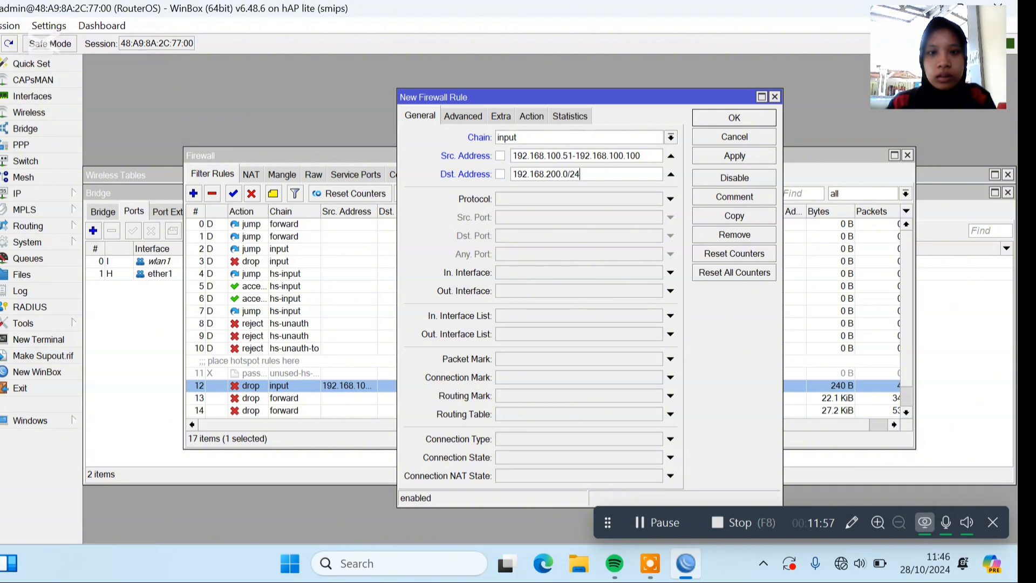
Set the rule's protocol to icmp, check its action and save the filter rule.
{"action": "left_click", "coordinate": [670, 198]}
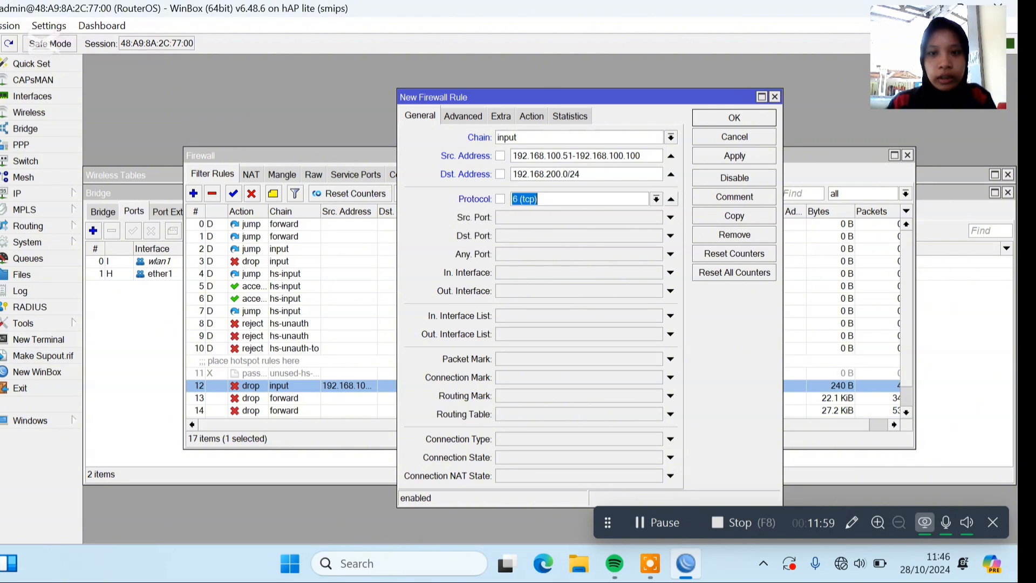
{"action": "left_click", "coordinate": [657, 198]}
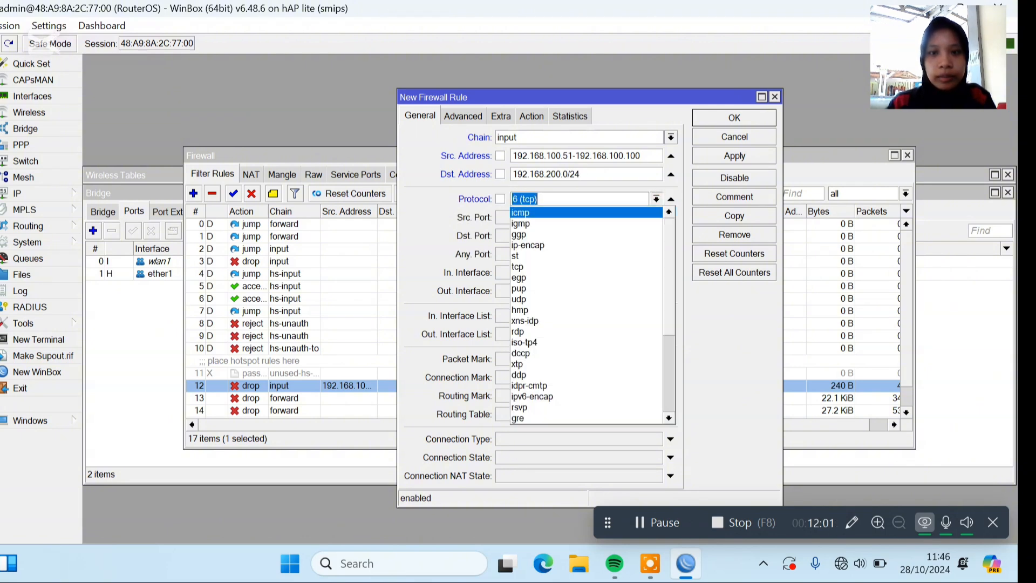
{"action": "left_click", "coordinate": [651, 210]}
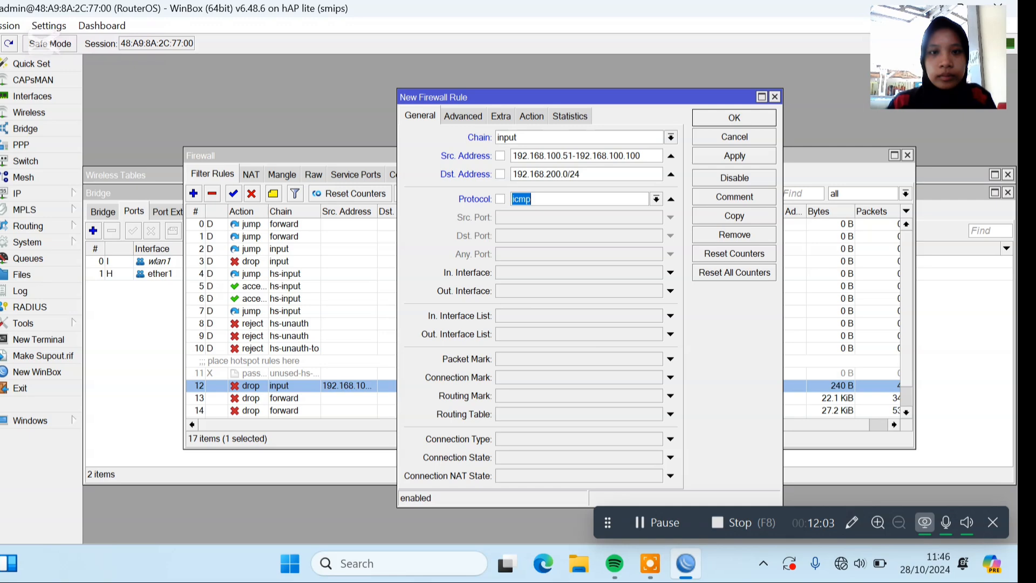
{"action": "left_click", "coordinate": [532, 115]}
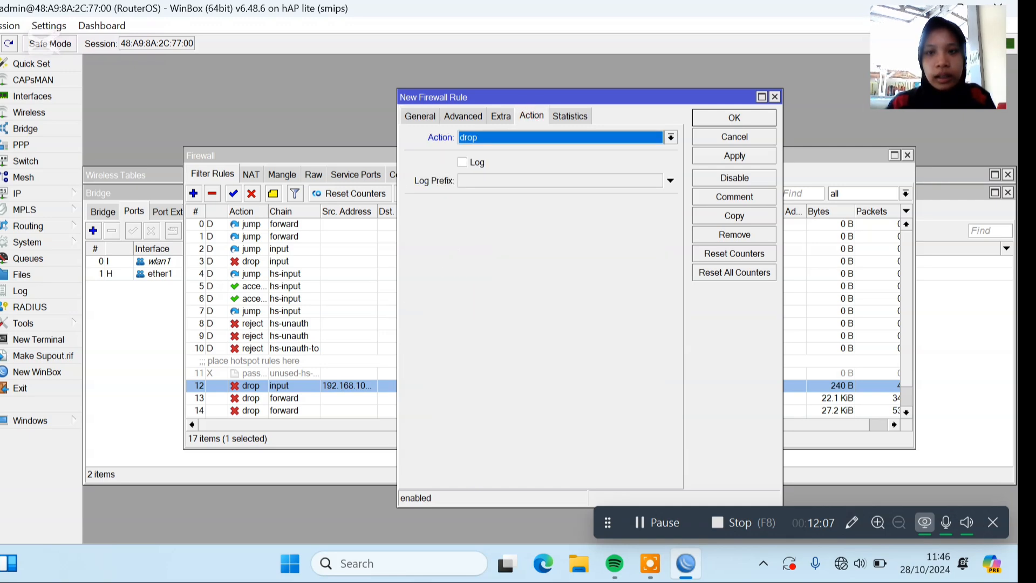
{"action": "key", "text": "Return"}
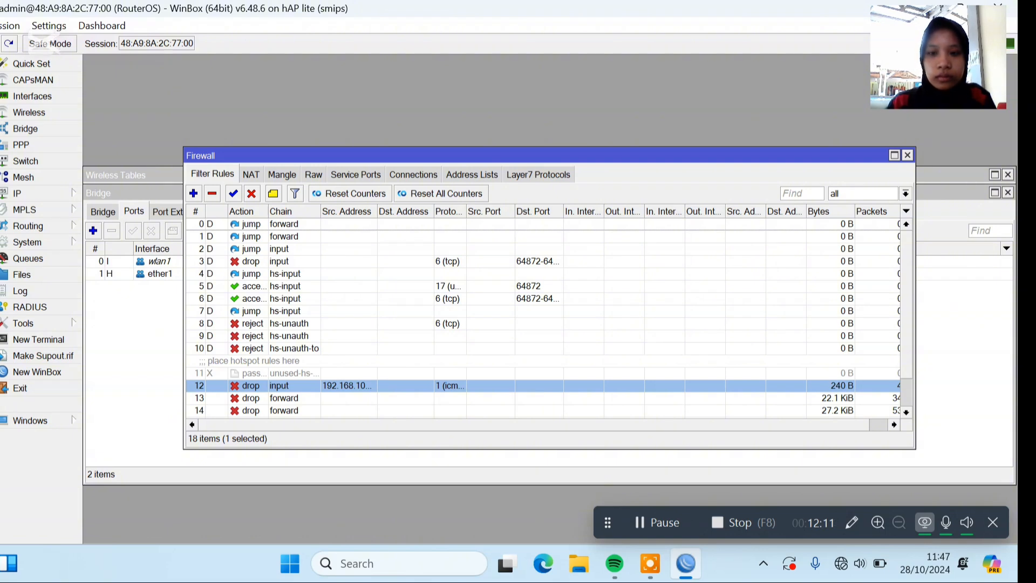
{"action": "left_click", "coordinate": [657, 523]}
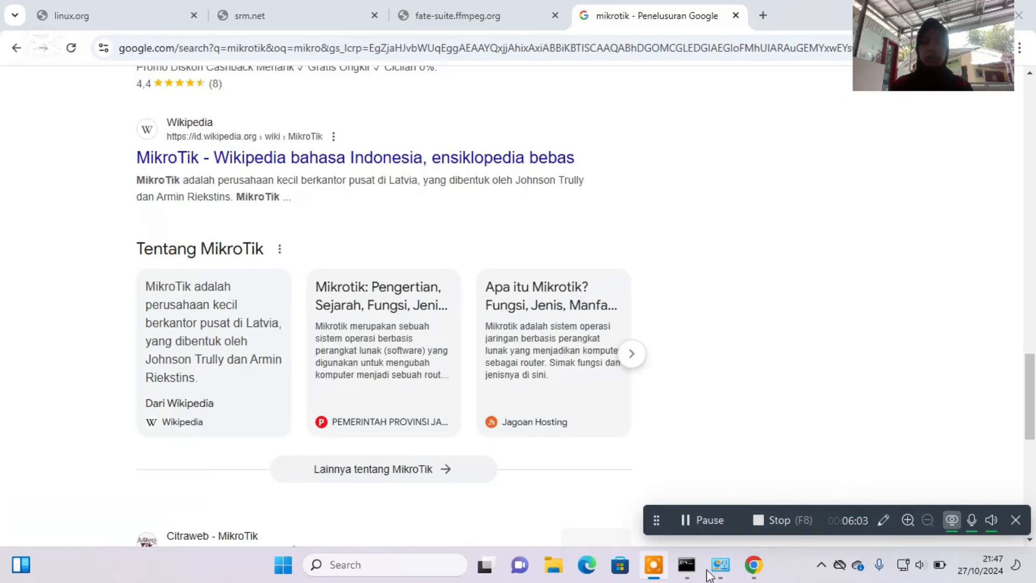
Switch to the Command Prompt and ping 192.168.100.1 again.
{"action": "left_click", "coordinate": [687, 564]}
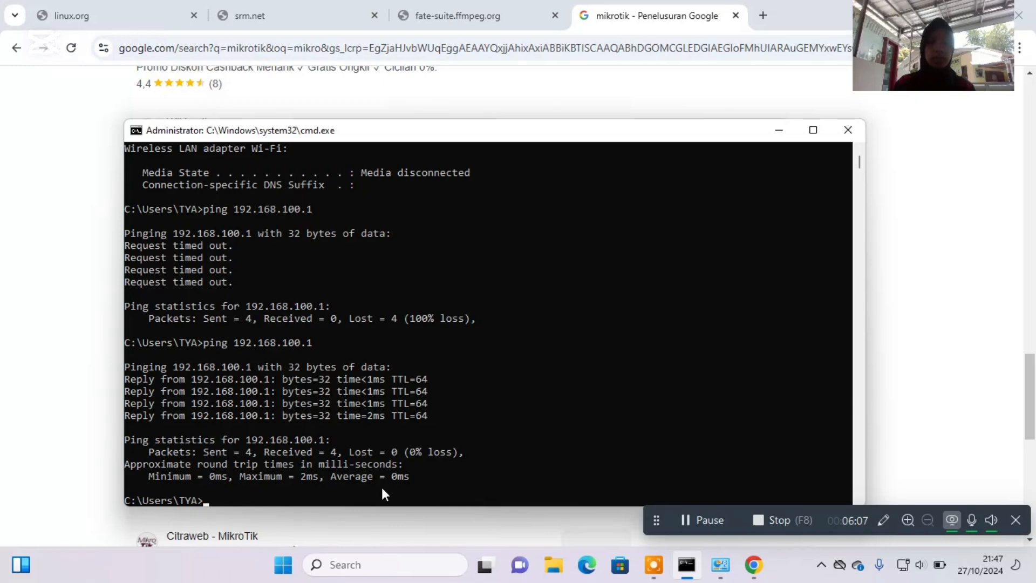
{"action": "key", "text": "Up"}
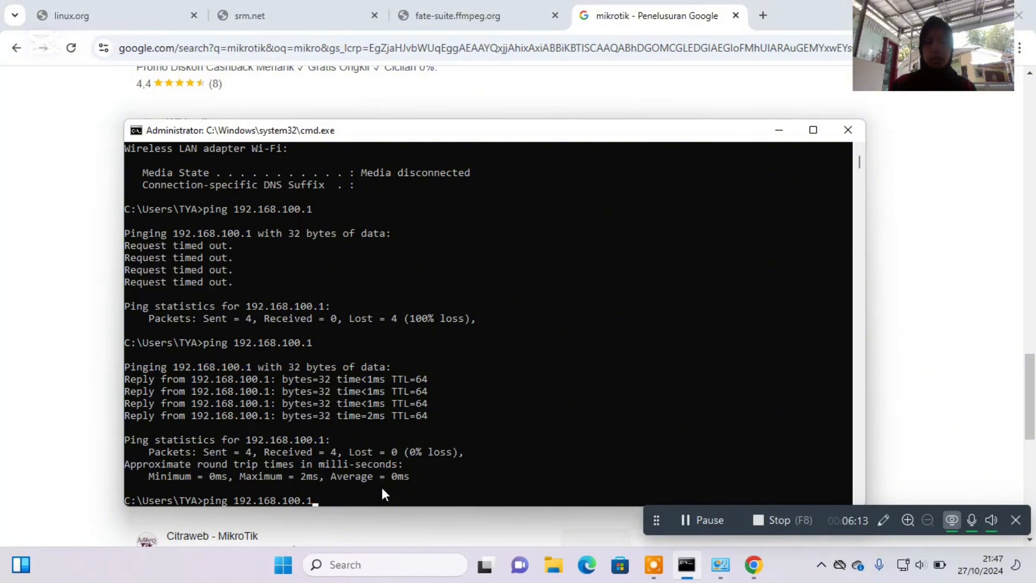
{"action": "key", "text": "Return"}
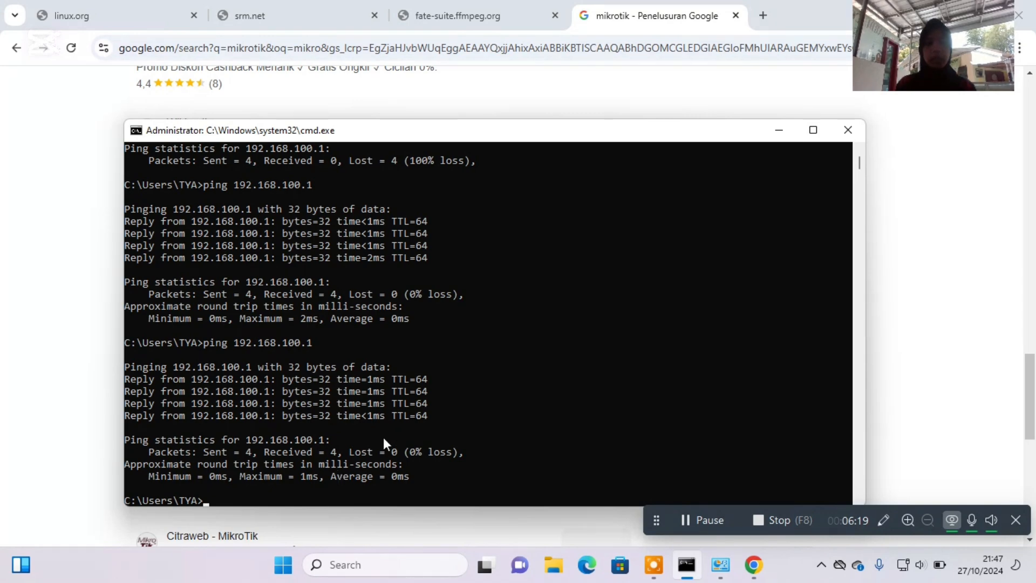
Ping 192.168.200.99 from the Command Prompt.
{"action": "key", "text": "Up"}
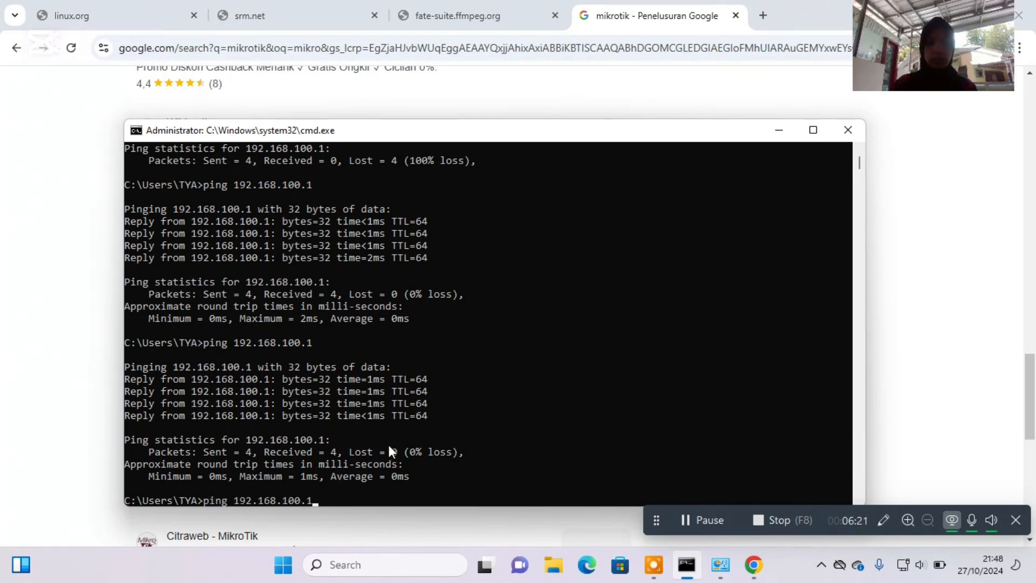
{"action": "key", "text": "BackSpace"}
{"action": "key", "text": "BackSpace"}
{"action": "key", "text": "BackSpace"}
{"action": "key", "text": "BackSpace"}
{"action": "key", "text": "BackSpace"}
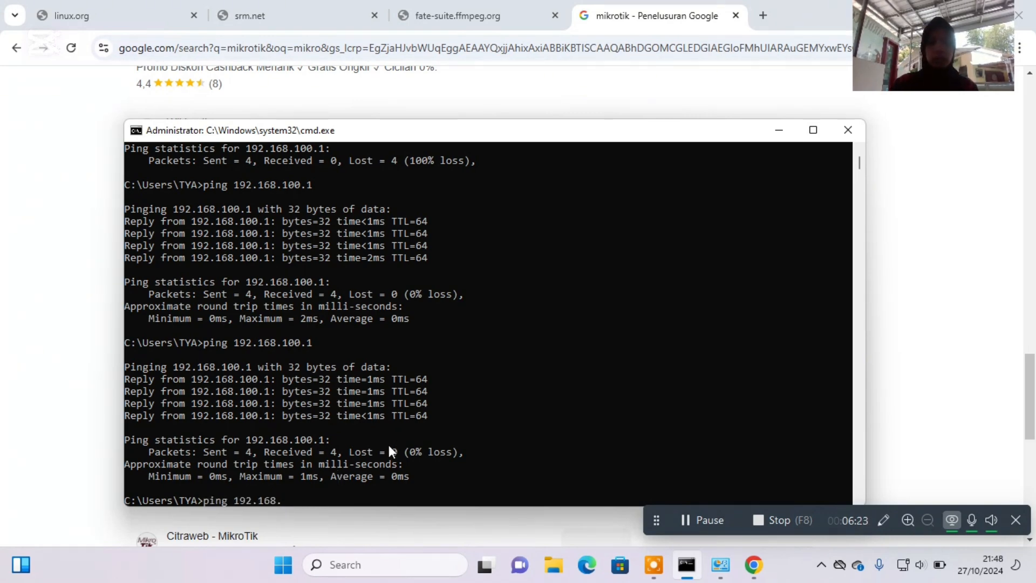
{"action": "type", "text": "200"}
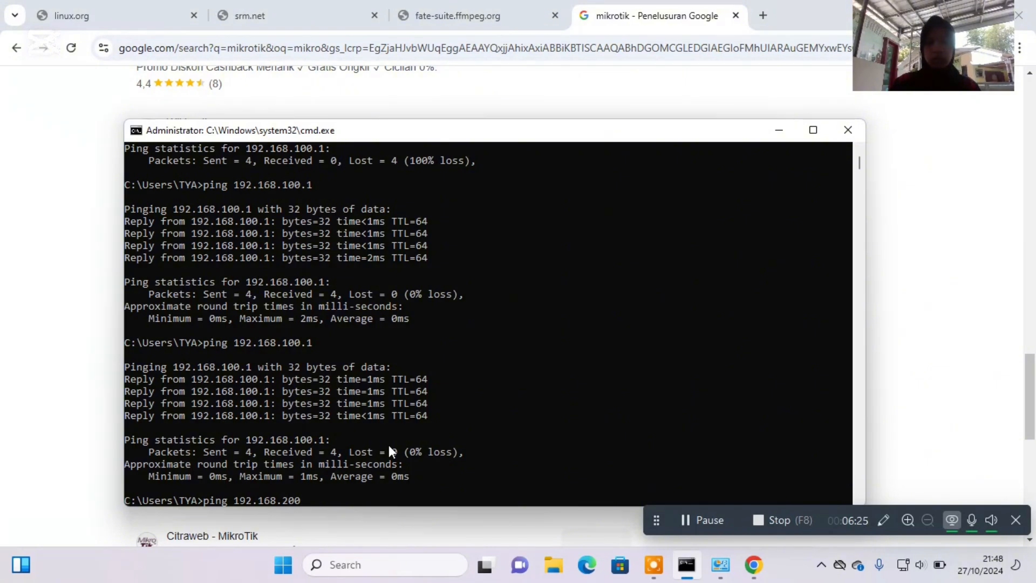
{"action": "type", "text": ".99"}
{"action": "key", "text": "Return"}
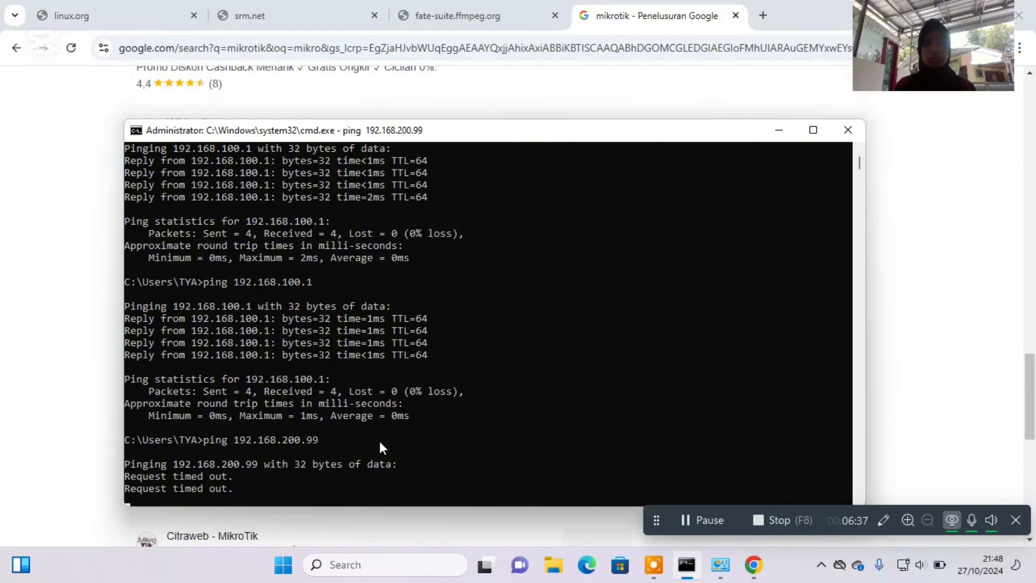
{"action": "left_click", "coordinate": [688, 514]}
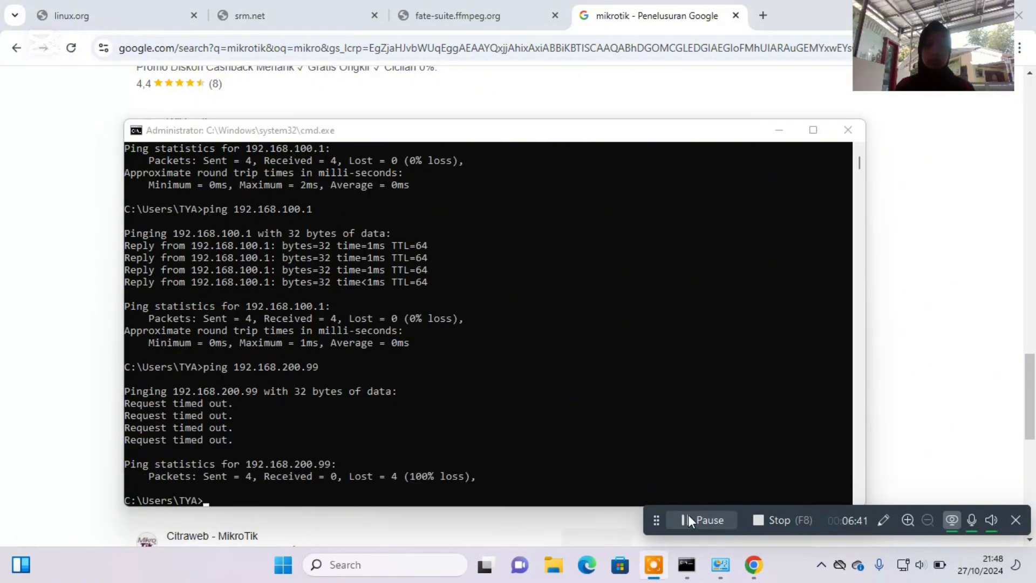
Switch to Network Connections, open the Ethernet adapter's IPv4 properties and choose to use a manually specified IP address.
{"action": "left_click", "coordinate": [720, 563]}
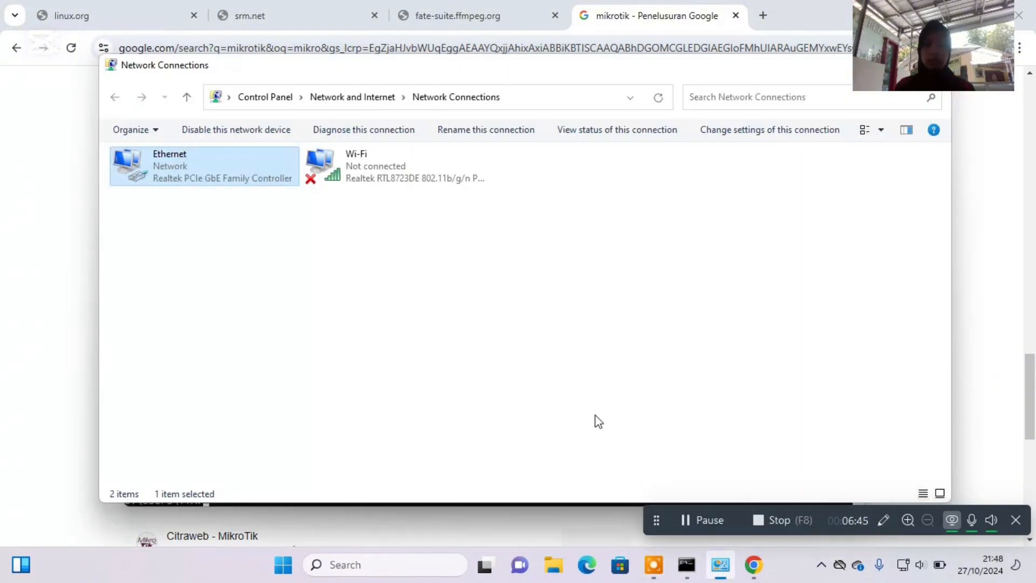
{"action": "double_click", "coordinate": [243, 157]}
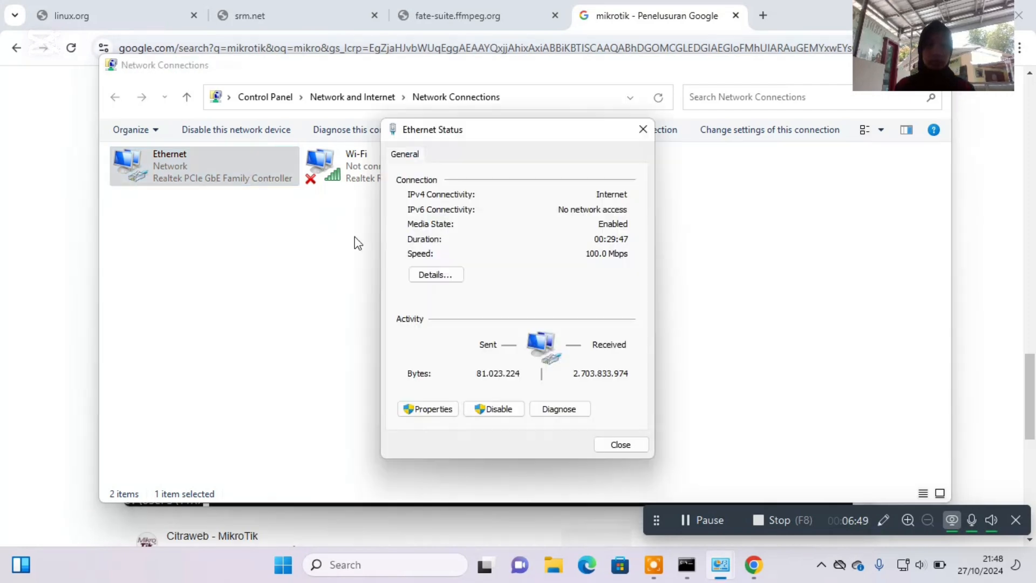
{"action": "left_click", "coordinate": [447, 410]}
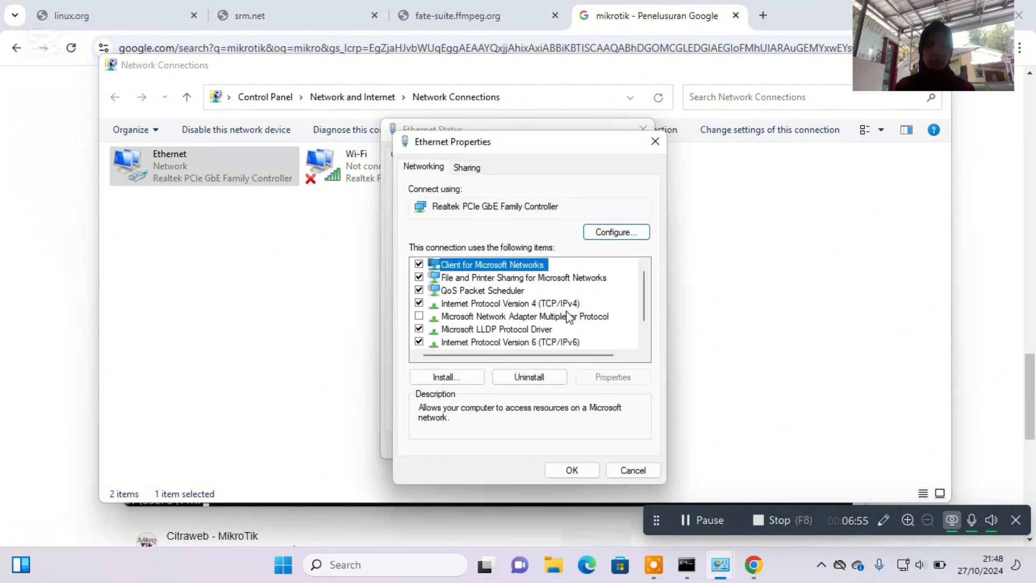
{"action": "double_click", "coordinate": [562, 303]}
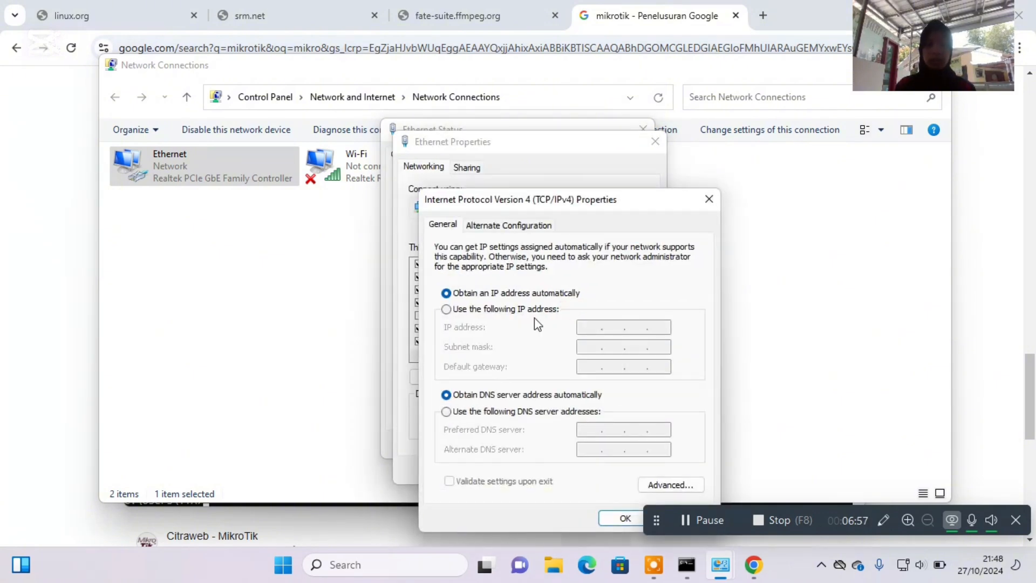
{"action": "left_click", "coordinate": [450, 312]}
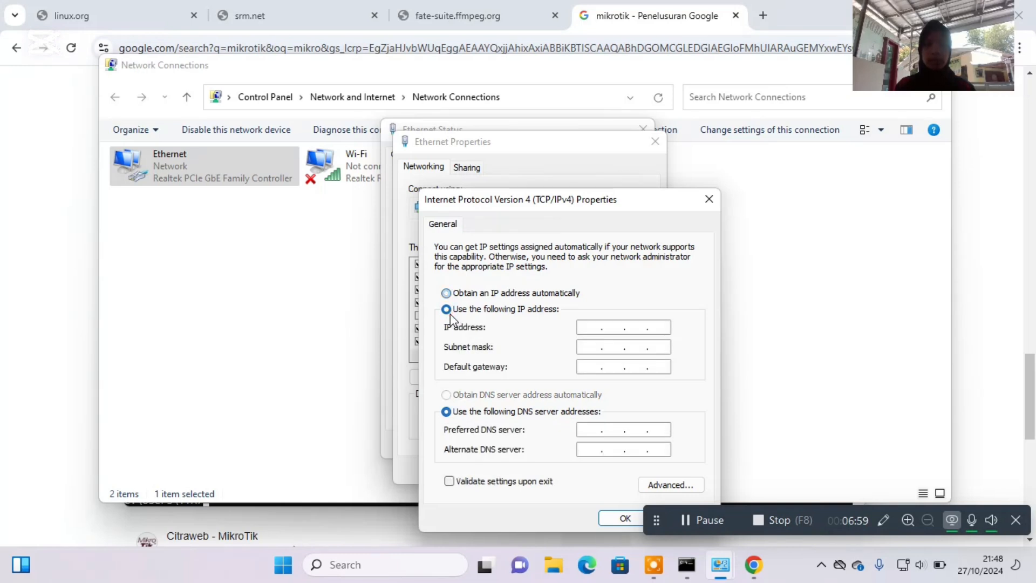
Set the Ethernet adapter's static IP address to 192.168.100.10.
{"action": "left_click", "coordinate": [591, 328]}
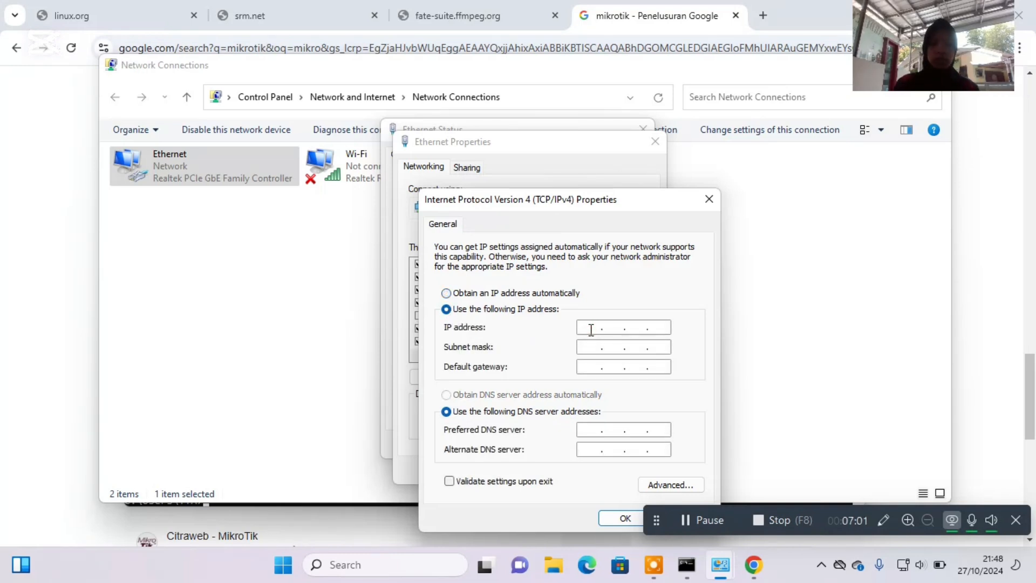
{"action": "type", "text": "192 . "}
{"action": "type", "text": "168 . "}
{"action": "type", "text": "100 . "}
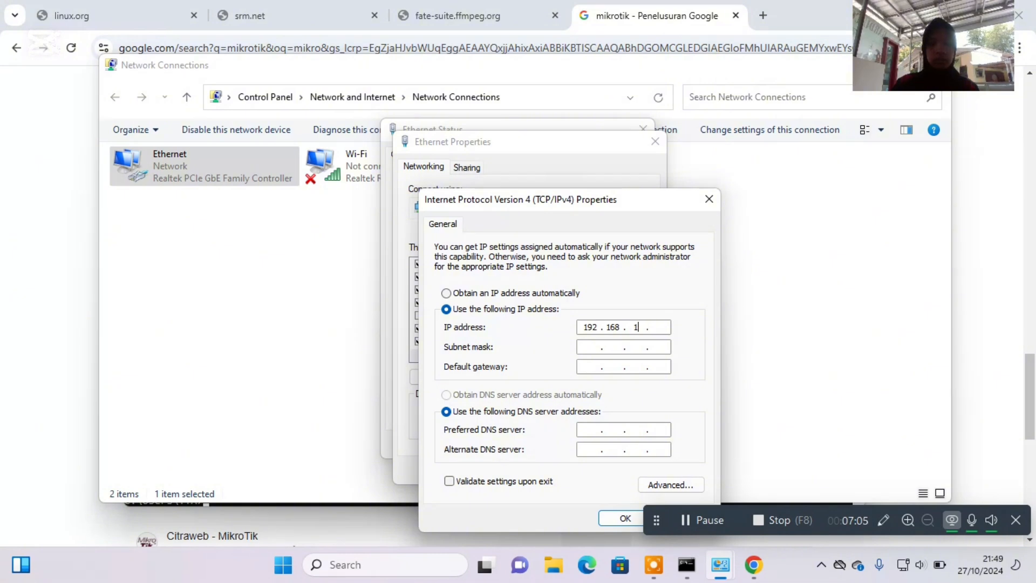
{"action": "type", "text": "10"}
Set the subnet mask to 255.255.255.128 and the default gateway to 192.168.100.1.
{"action": "left_click", "coordinate": [580, 350]}
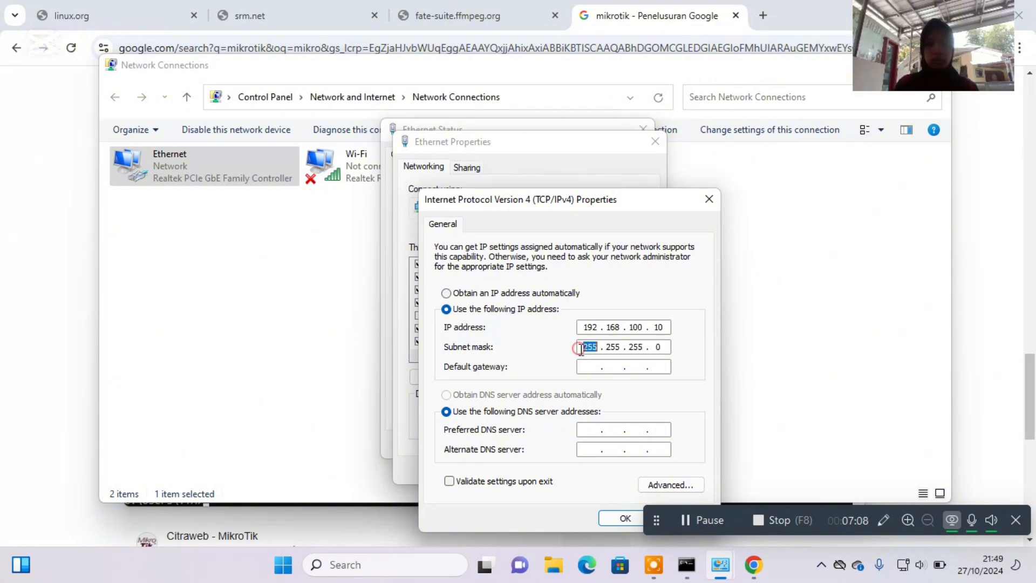
{"action": "double_click", "coordinate": [663, 348]}
{"action": "type", "text": "128"}
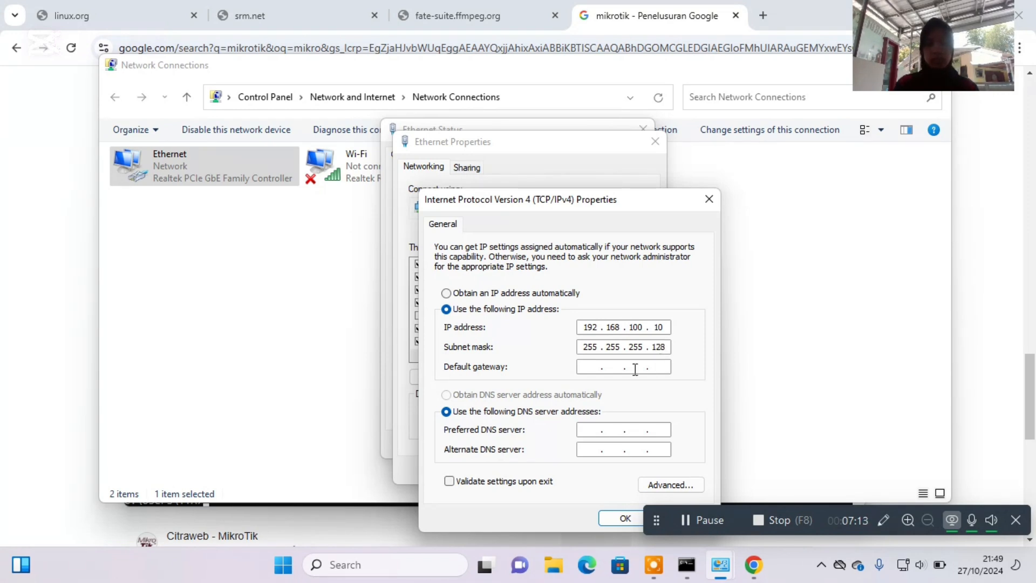
{"action": "left_click", "coordinate": [602, 361]}
{"action": "type", "text": "192 . 168 . 1"}
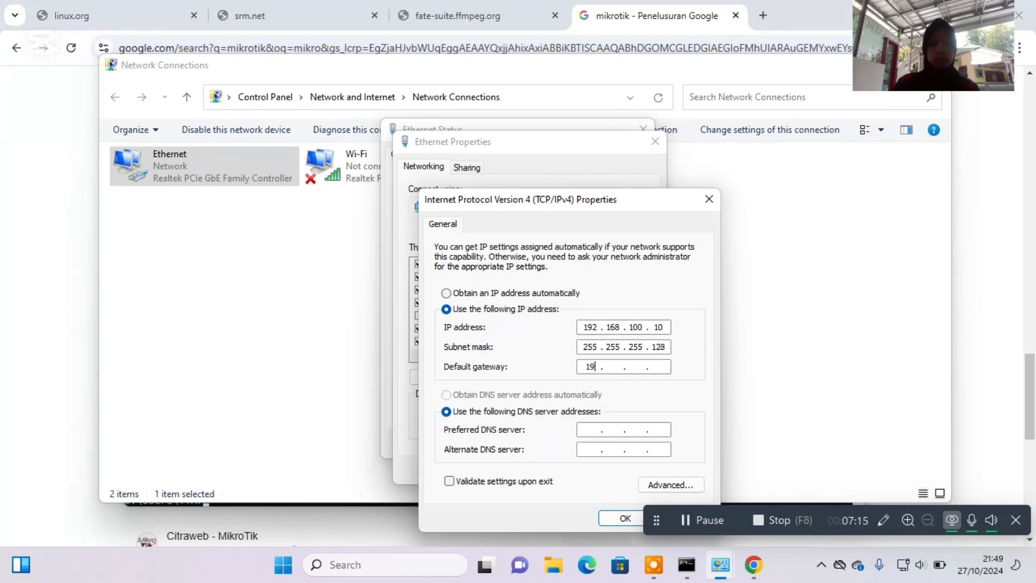
{"action": "type", "text": "00 . 1"}
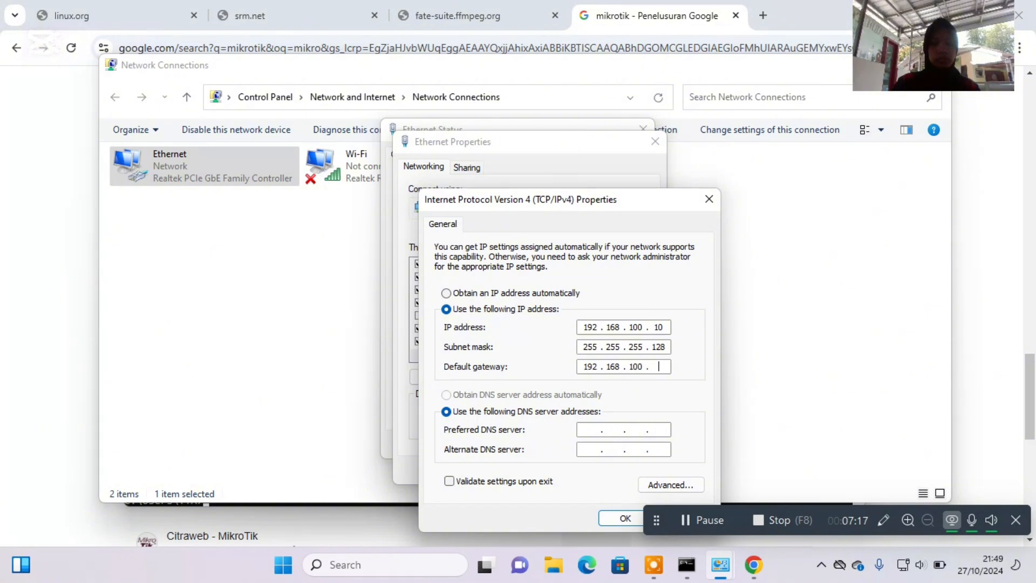
Set the preferred DNS server to 8.8.8.8 and the alternate to 8.8.4.4, save the Ethernet settings and close its dialogs.
{"action": "left_click", "coordinate": [591, 429]}
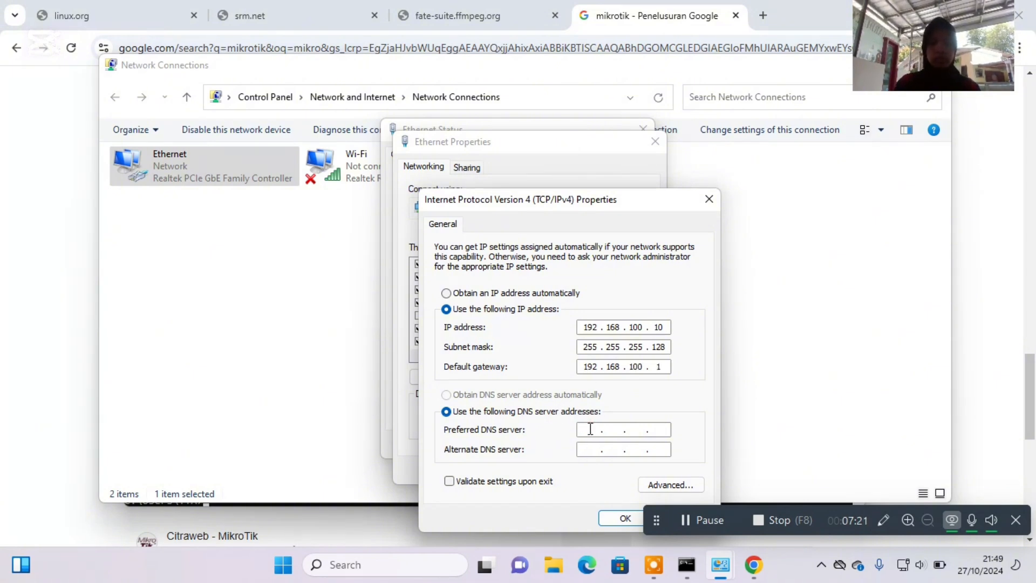
{"action": "type", "text": "8.8.8."}
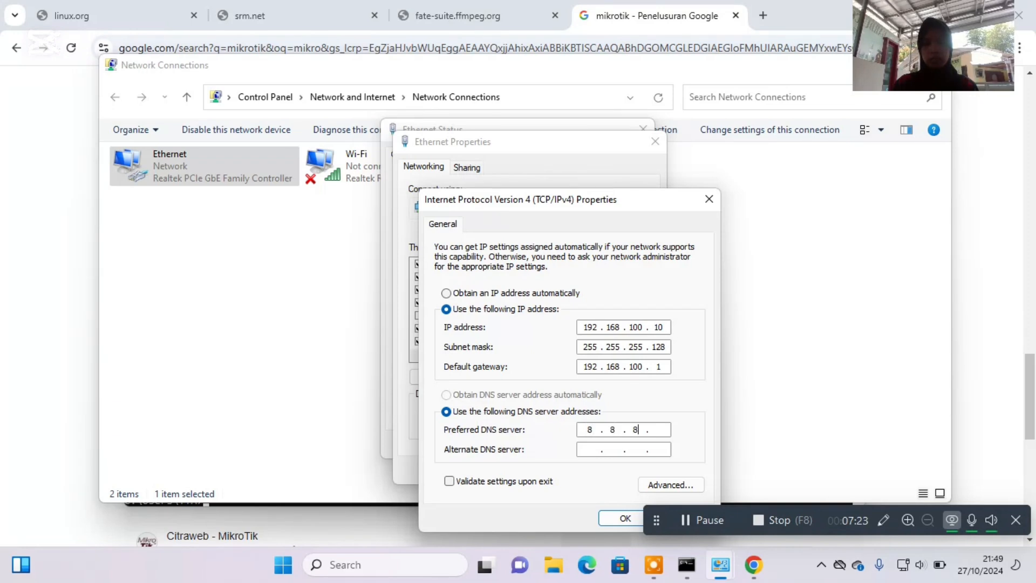
{"action": "type", "text": "8"}
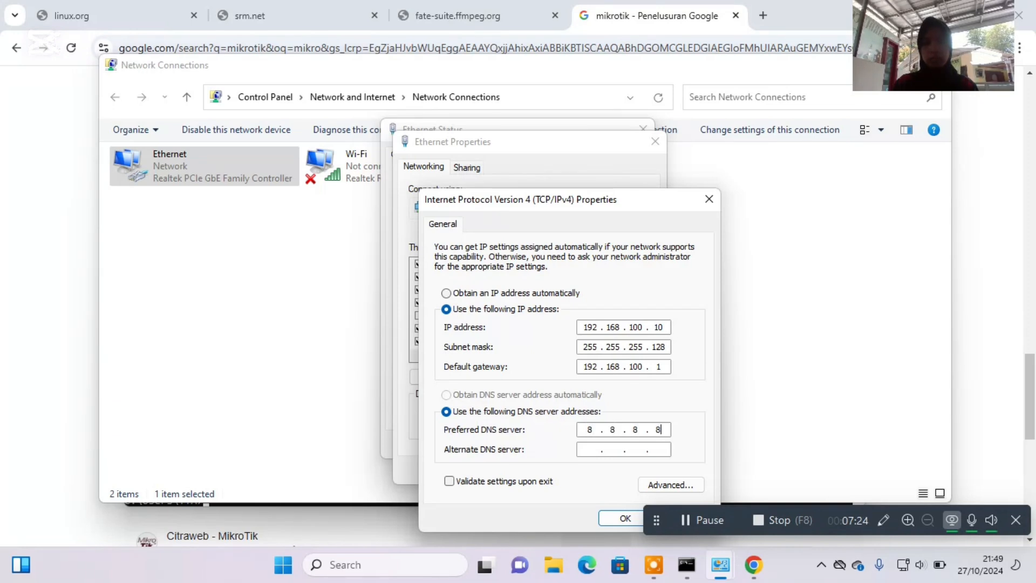
{"action": "left_click", "coordinate": [591, 449]}
{"action": "type", "text": "8.8."}
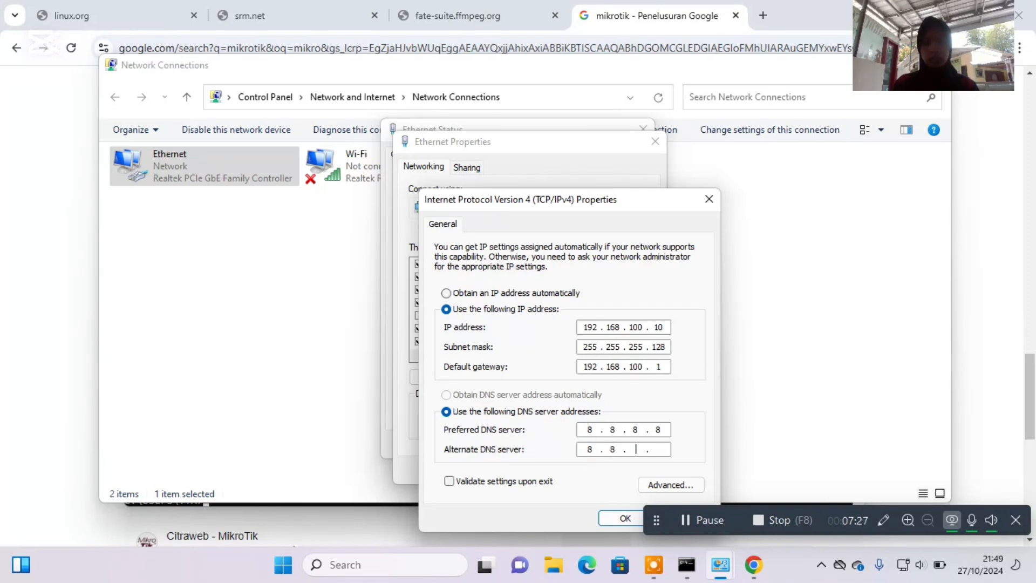
{"action": "type", "text": "4.4"}
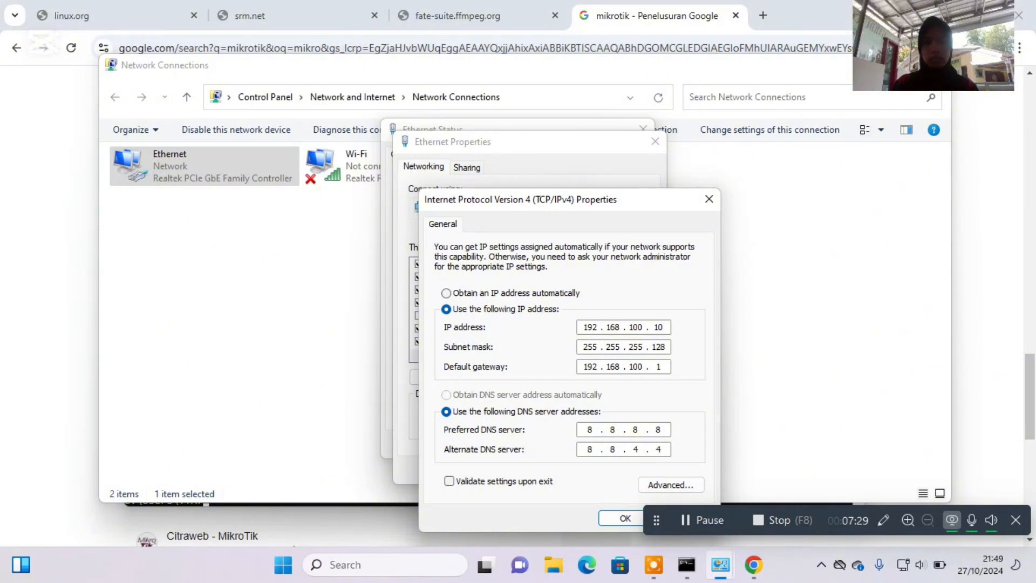
{"action": "left_click", "coordinate": [614, 516]}
{"action": "left_click", "coordinate": [582, 473]}
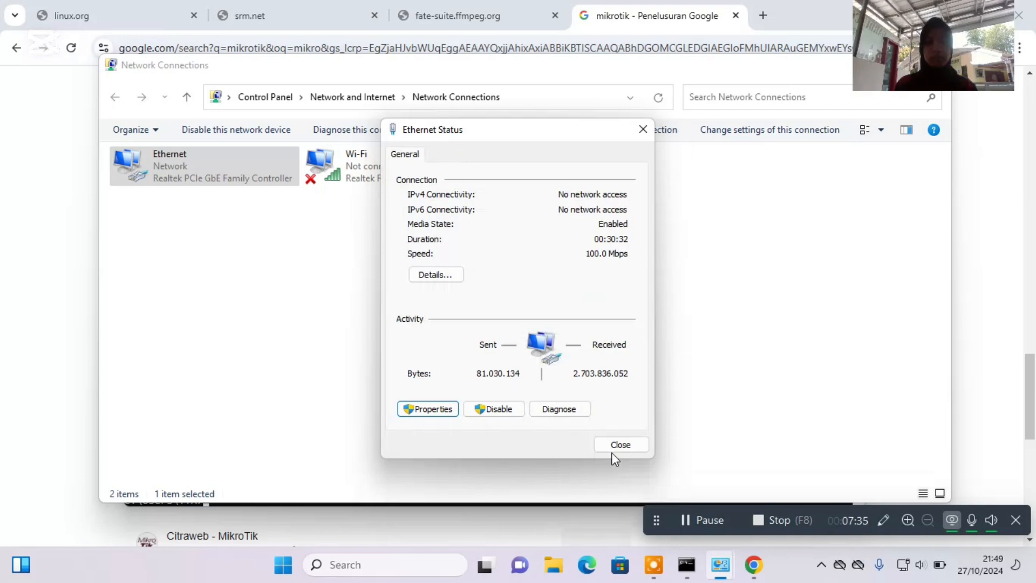
{"action": "left_click", "coordinate": [613, 449]}
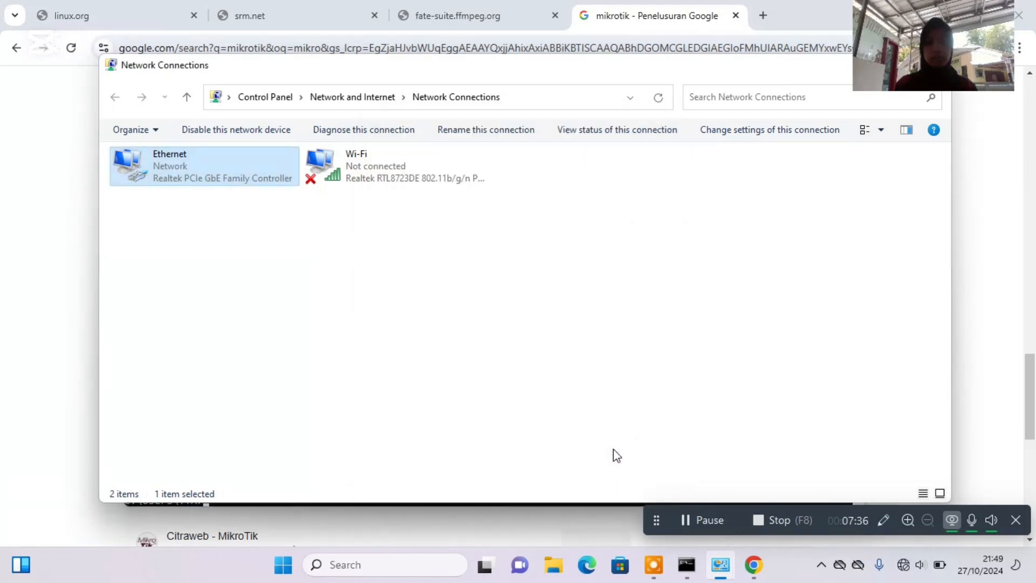
{"action": "left_click", "coordinate": [701, 517]}
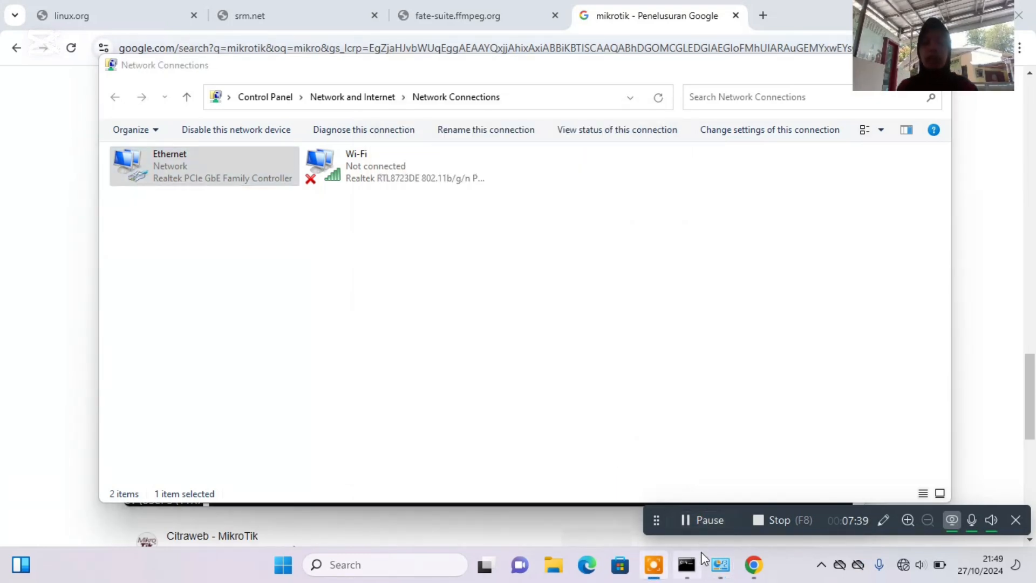
Switch to the Command Prompt and ping 192.168.100.1 using the new static address.
{"action": "left_click", "coordinate": [686, 565]}
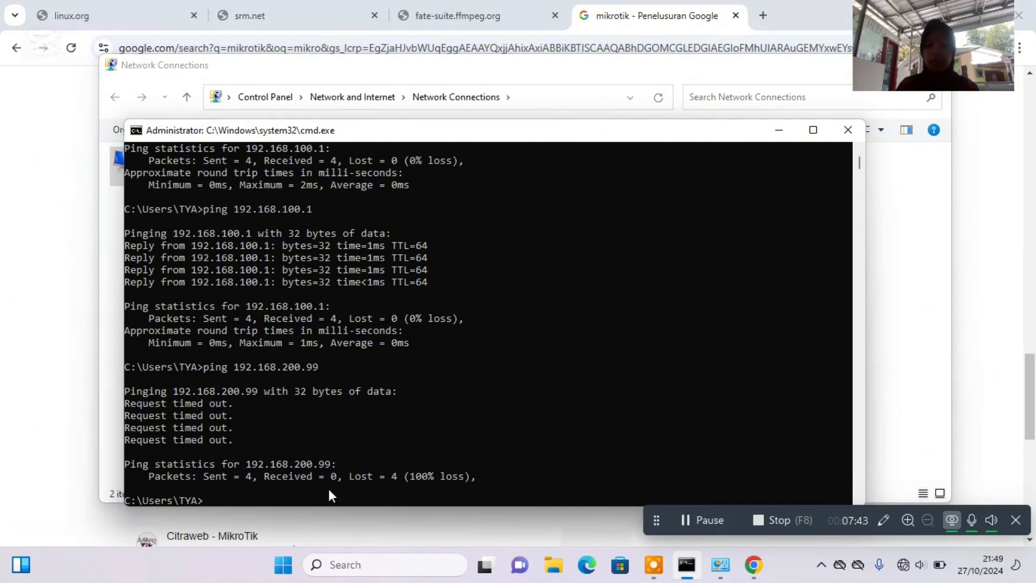
{"action": "key", "text": "Up"}
{"action": "key", "text": "Up"}
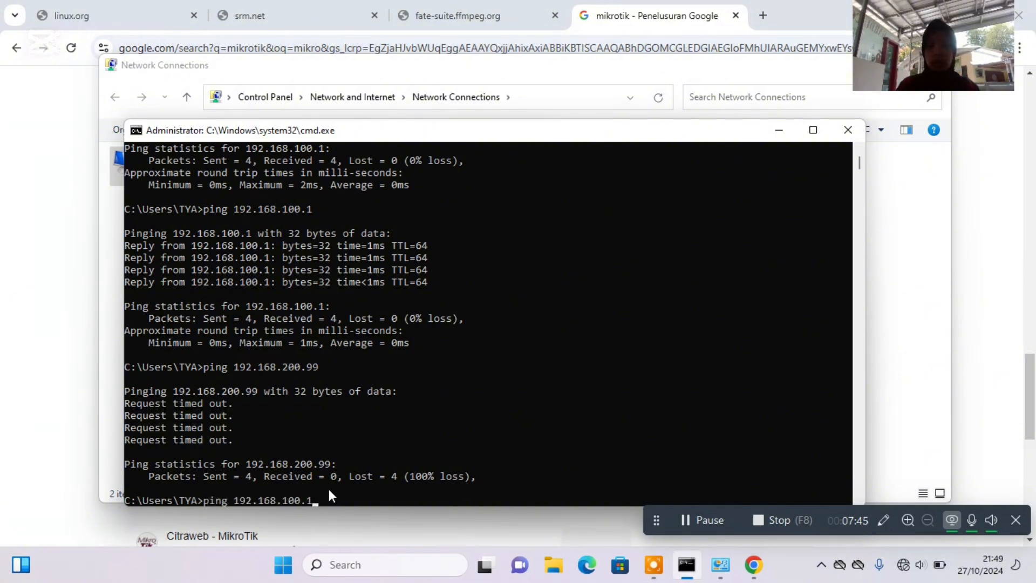
{"action": "key", "text": "Return"}
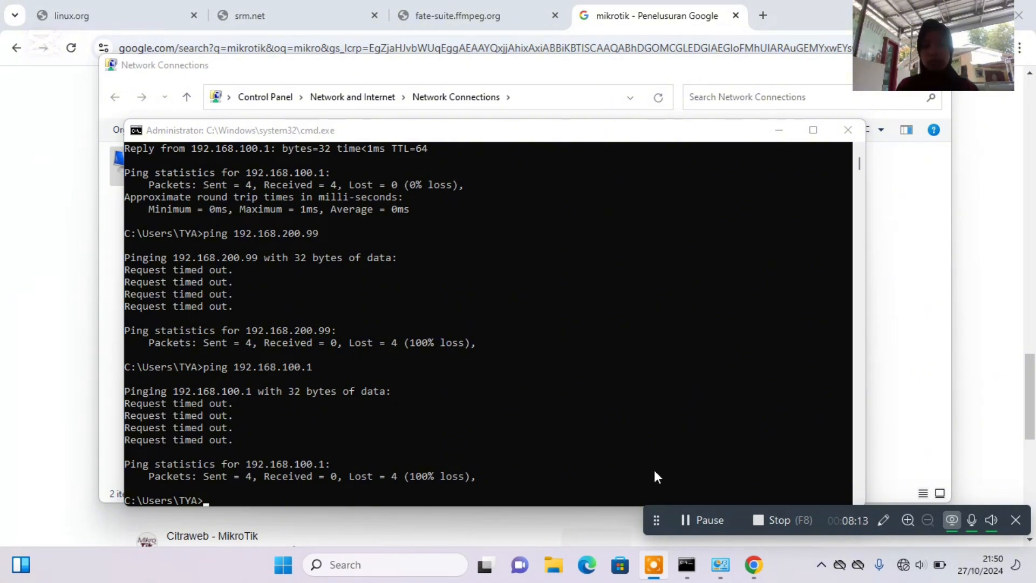
{"action": "left_click", "coordinate": [690, 512]}
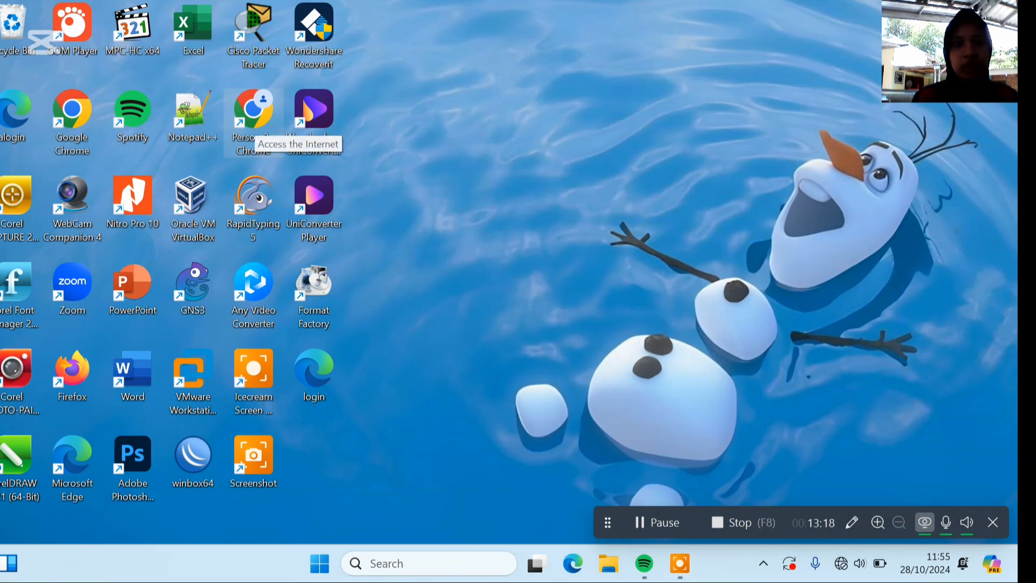
Open Chrome and go to the device page at 192.168.0.254.
{"action": "double_click", "coordinate": [255, 116]}
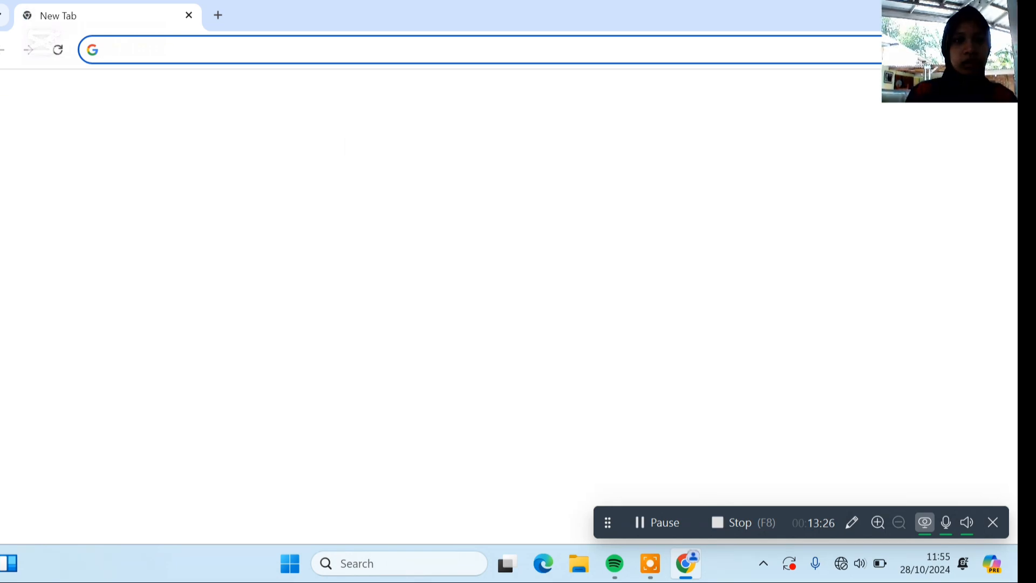
{"action": "type", "text": "192.168.0.254"}
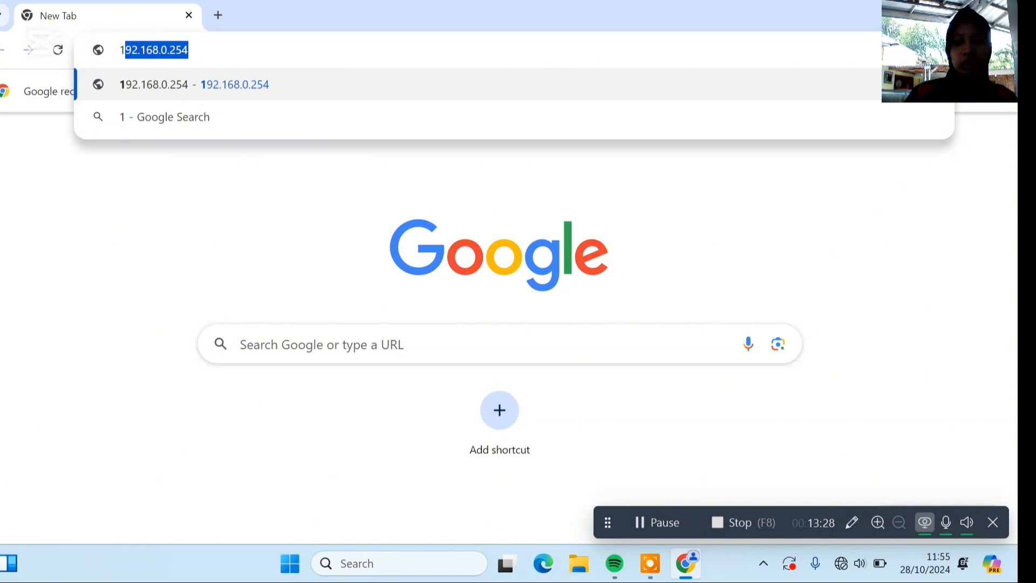
{"action": "key", "text": "Return"}
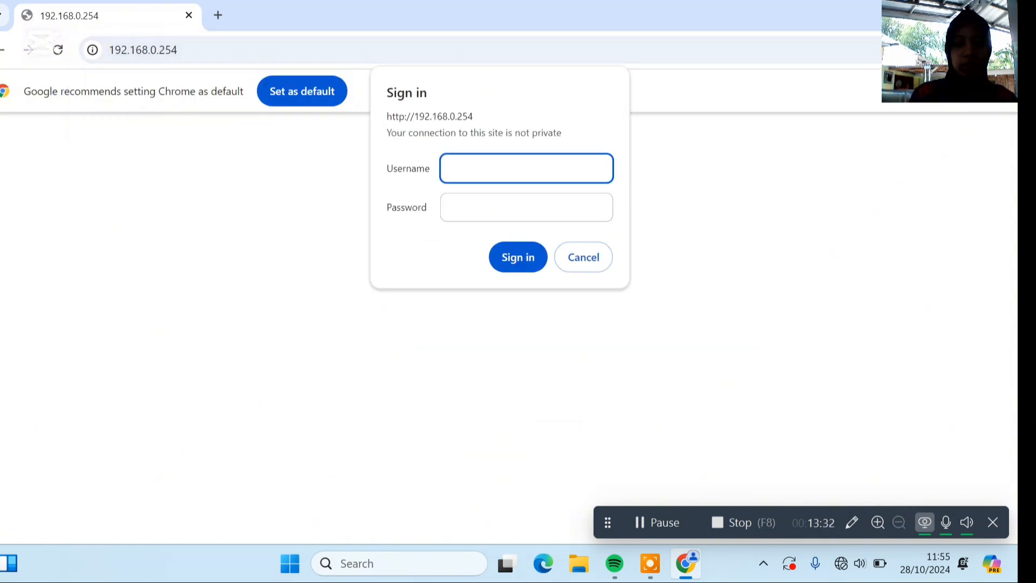
Sign in to the device page at 192.168.0.254 with the username admin and the account password.
{"action": "type", "text": "ad"}
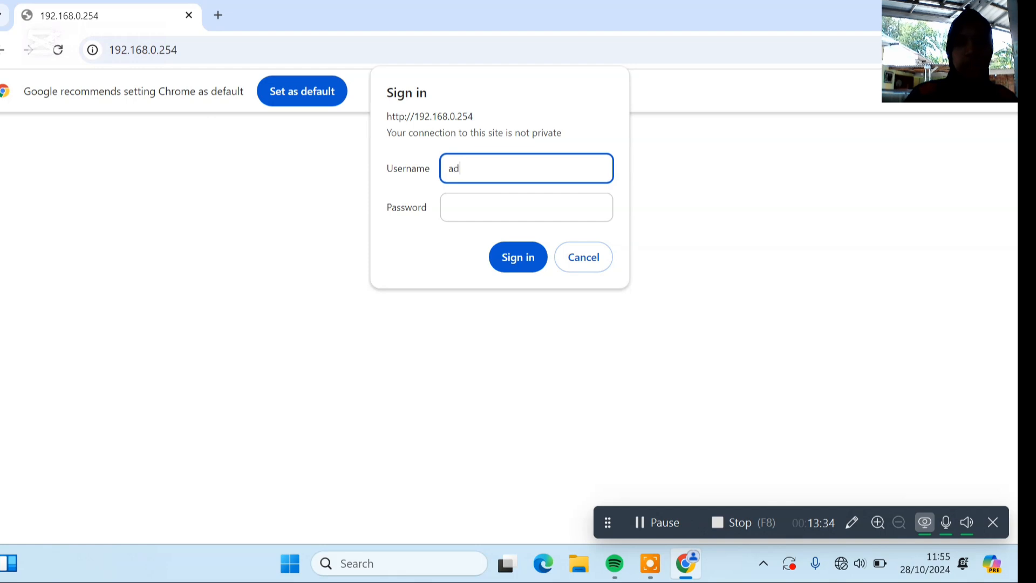
{"action": "type", "text": "min"}
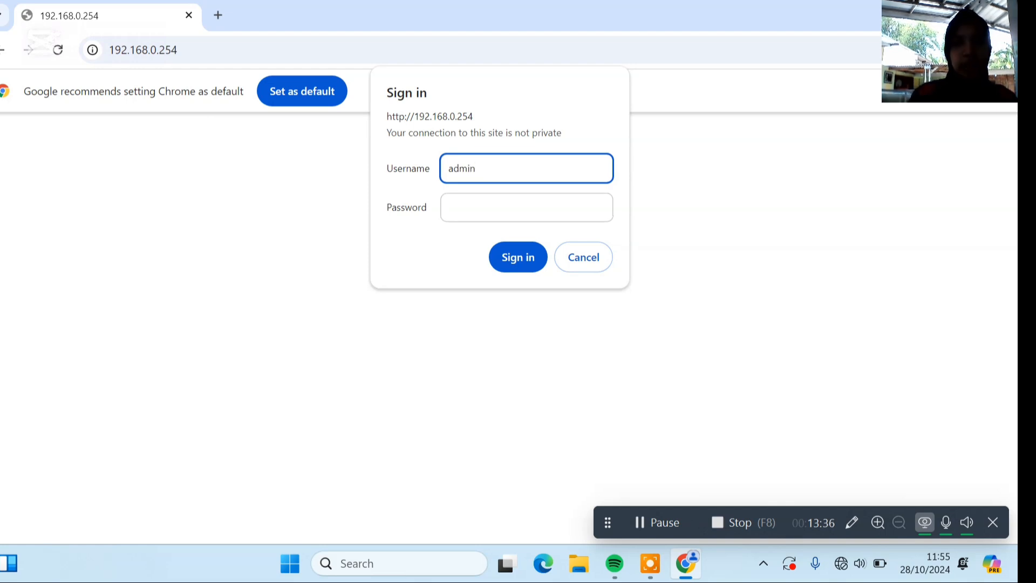
{"action": "left_click", "coordinate": [484, 216]}
{"action": "type", "text": "a"}
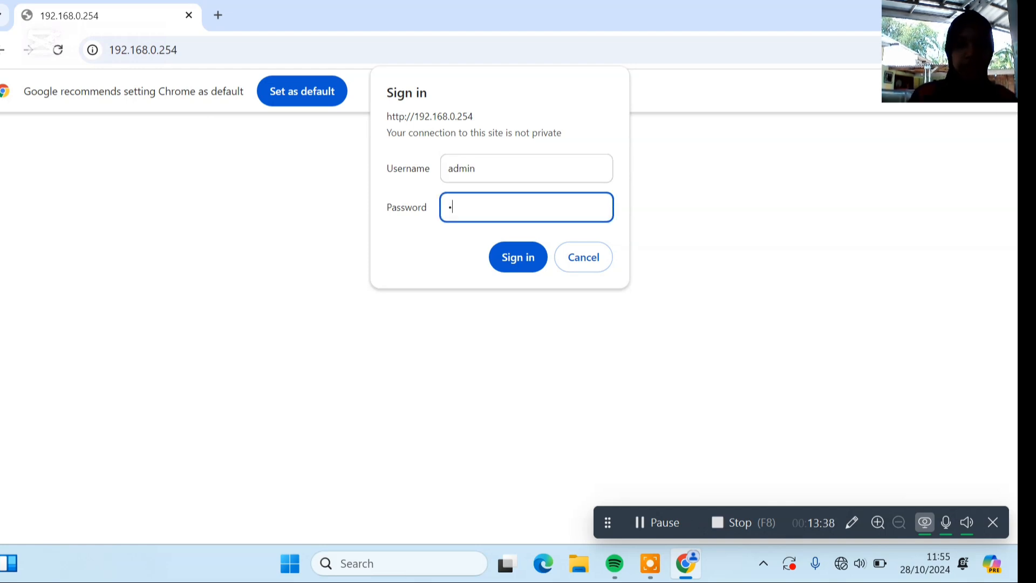
{"action": "type", "text": "dmi"}
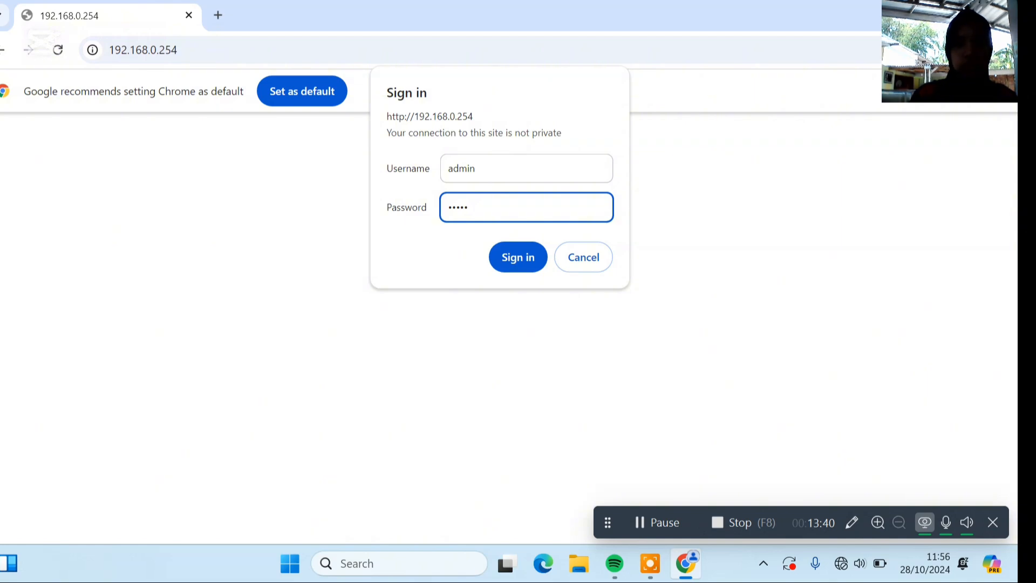
{"action": "key", "text": "Return"}
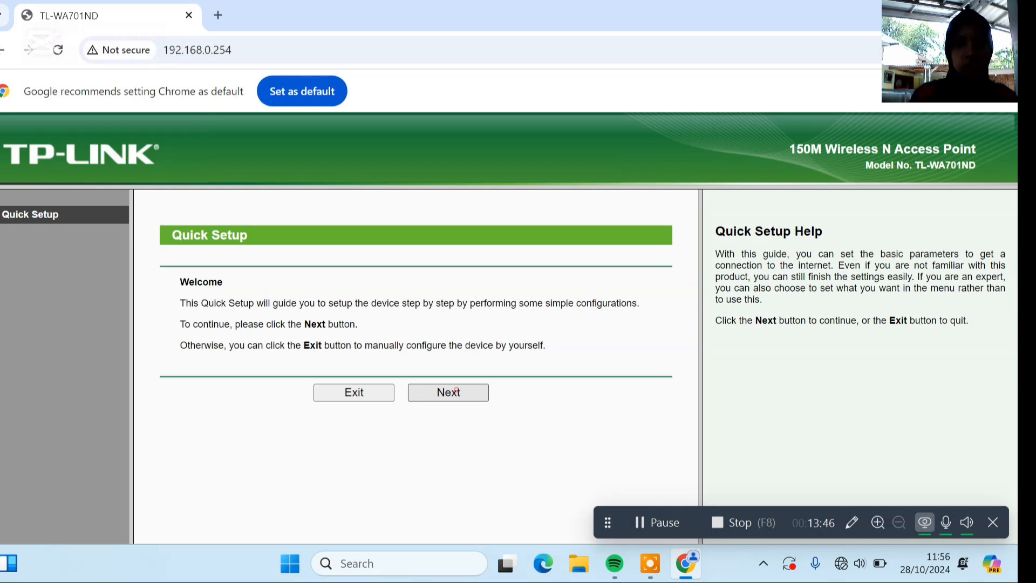
Start the access point's Quick Setup in Access Point mode and set the wireless network name to deafars.
{"action": "left_click", "coordinate": [456, 391]}
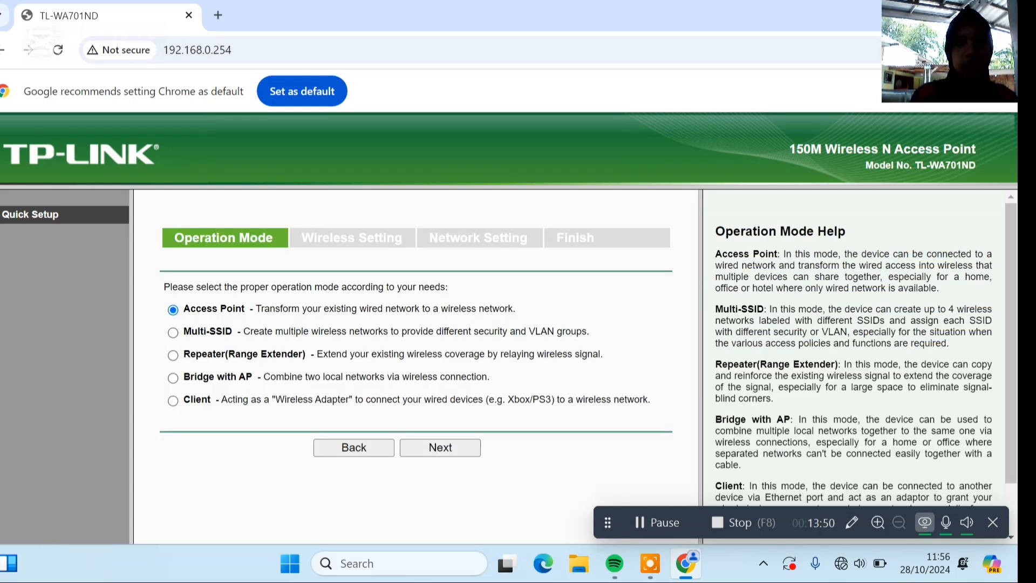
{"action": "left_click", "coordinate": [453, 445]}
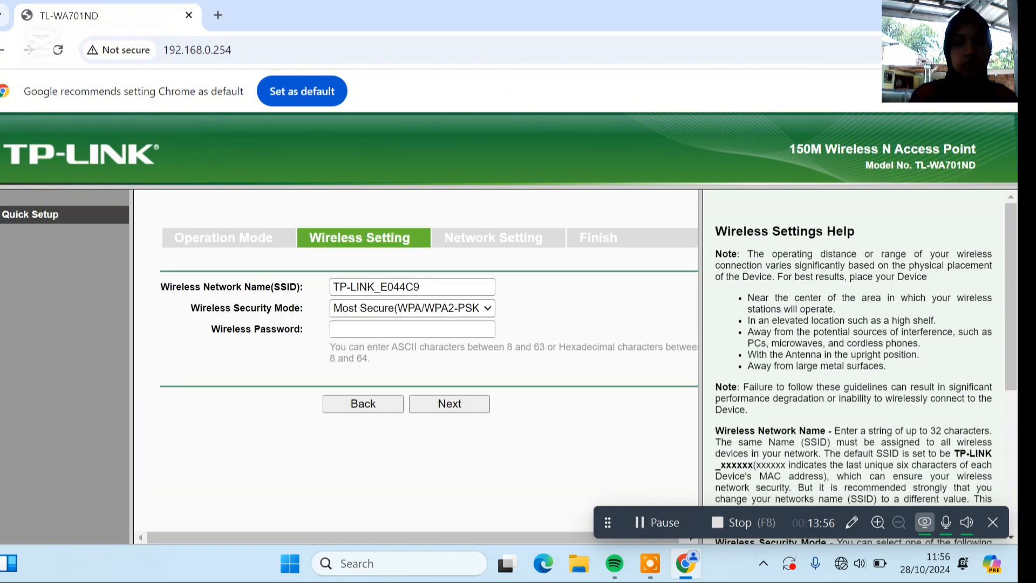
{"action": "left_click_drag", "start_coordinate": [421, 287], "coordinate": [350, 287]}
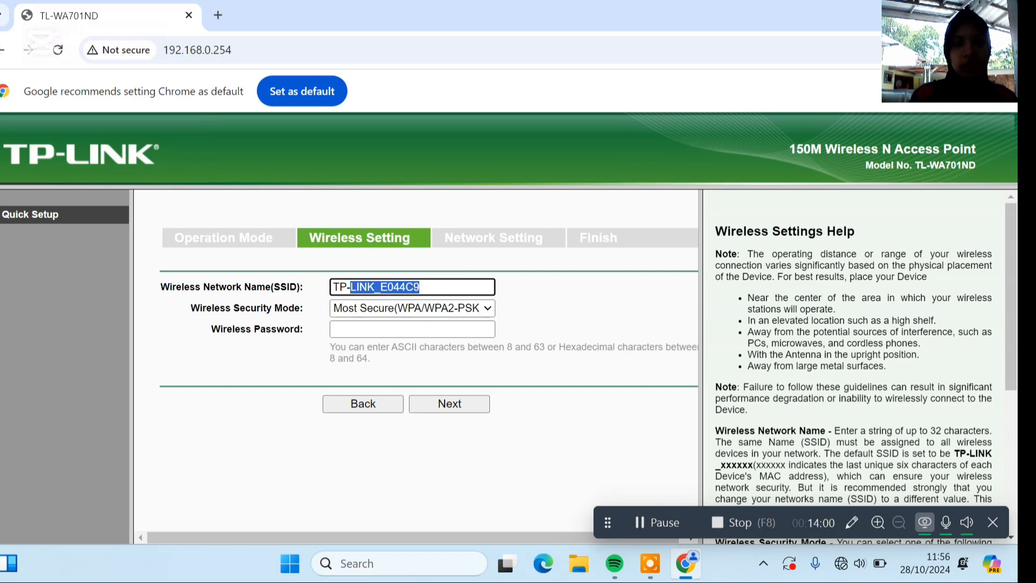
{"action": "left_click", "coordinate": [435, 289]}
{"action": "left_click_drag", "start_coordinate": [421, 287], "coordinate": [332, 287]}
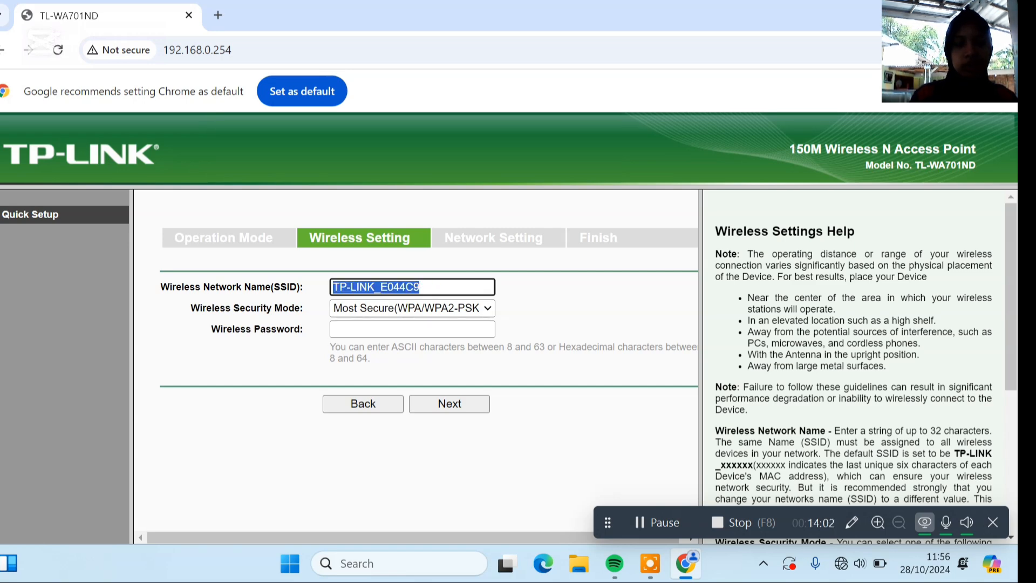
{"action": "type", "text": "dea"}
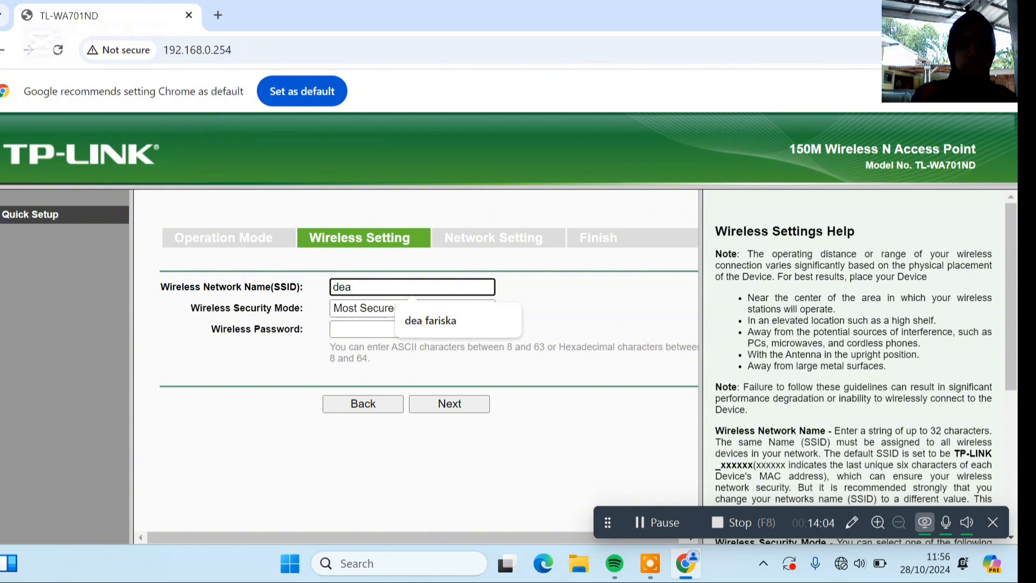
{"action": "type", "text": "fars"}
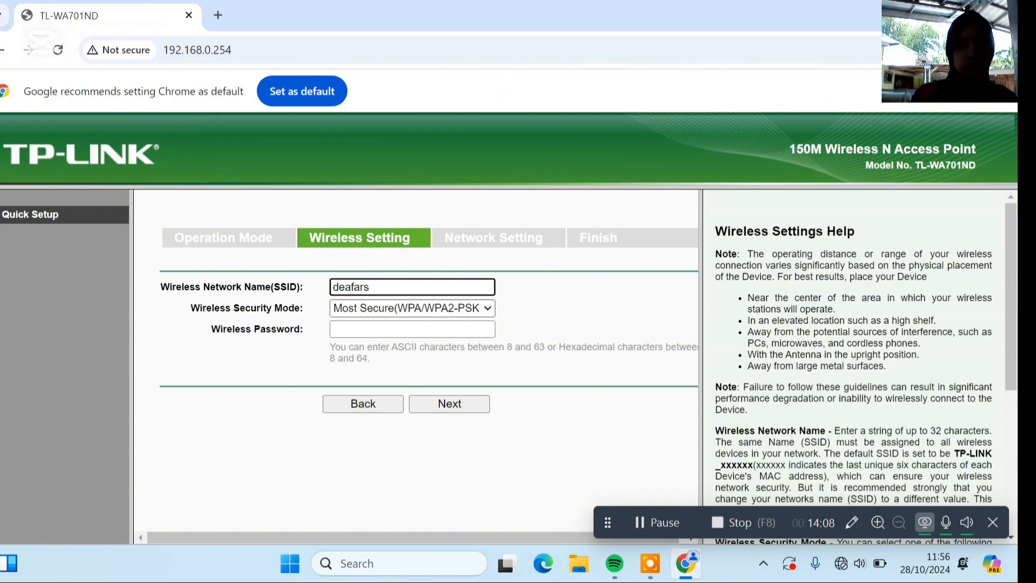
Set the wireless security mode to No Security and continue to the network settings.
{"action": "left_click", "coordinate": [421, 306]}
{"action": "key", "text": "Down"}
{"action": "key", "text": "Down"}
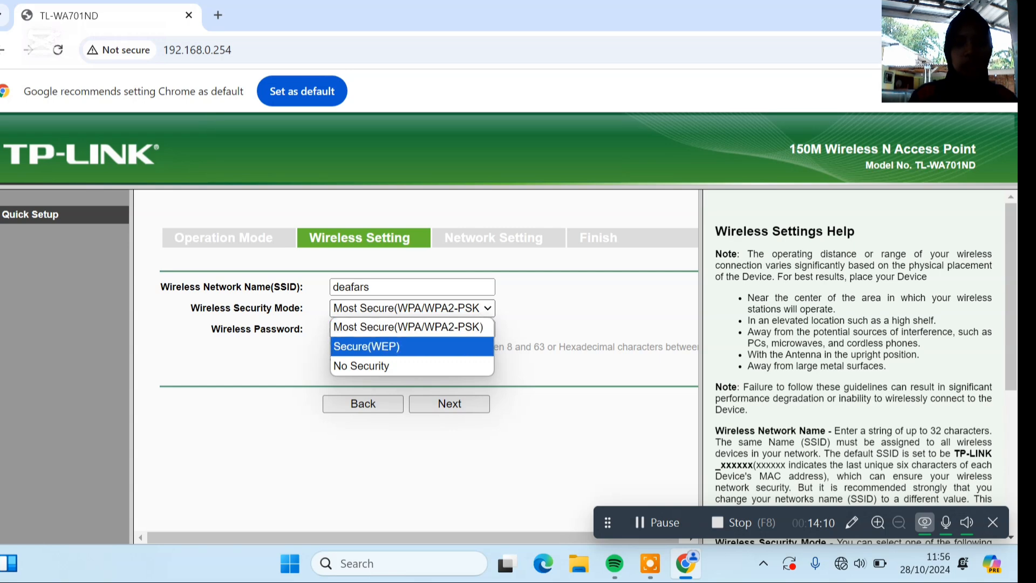
{"action": "left_click", "coordinate": [425, 365]}
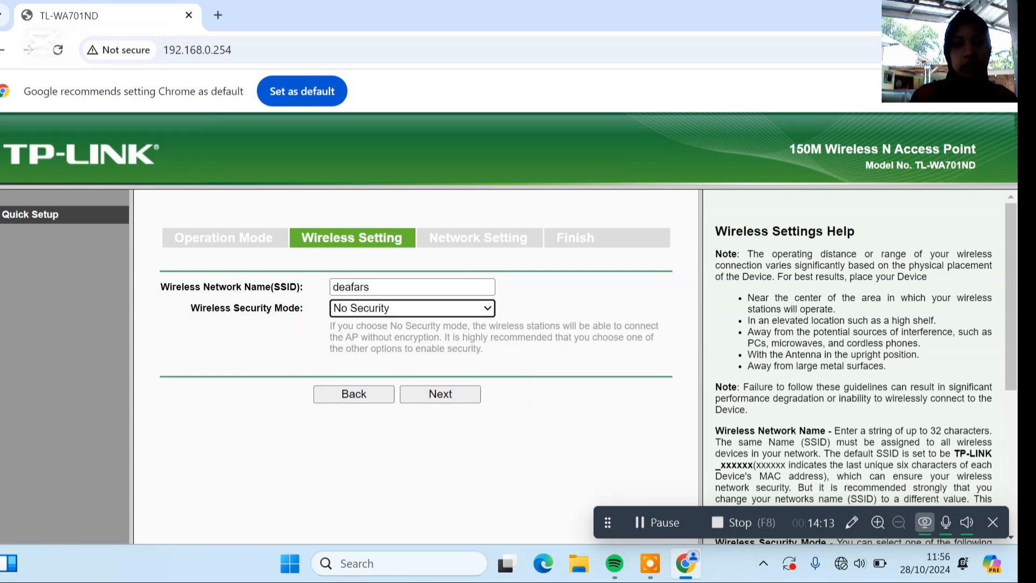
{"action": "left_click", "coordinate": [440, 394]}
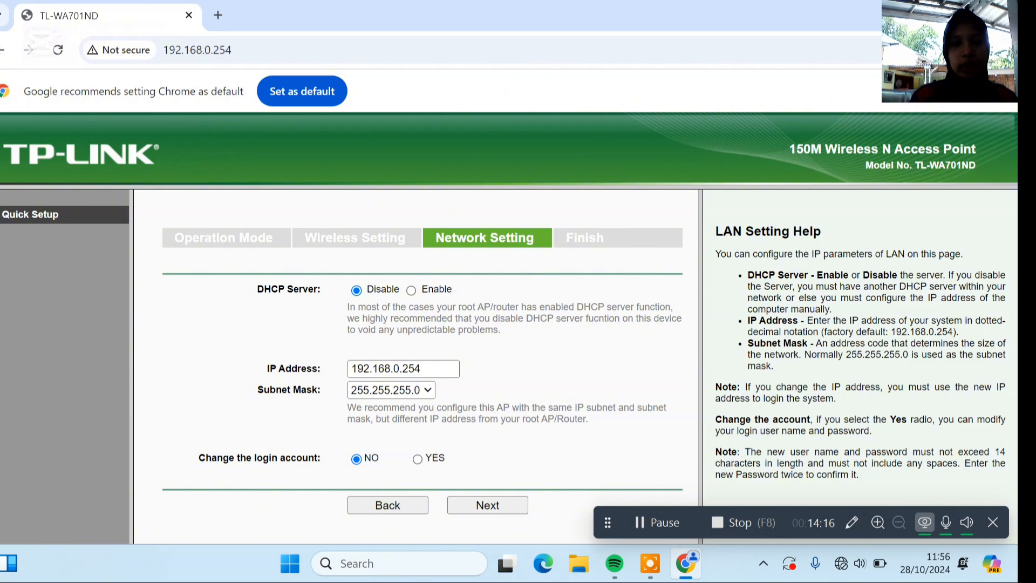
Enable the access point's DHCP server, set its IP address to 192.168.200.254 and continue to the final page.
{"action": "left_click", "coordinate": [412, 292]}
{"action": "left_click", "coordinate": [411, 291]}
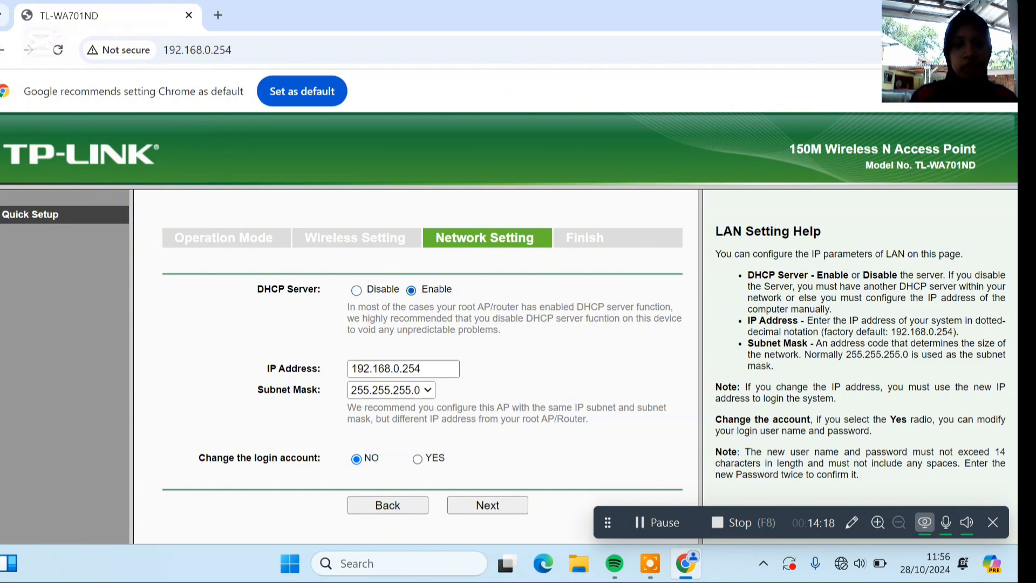
{"action": "left_click", "coordinate": [392, 369]}
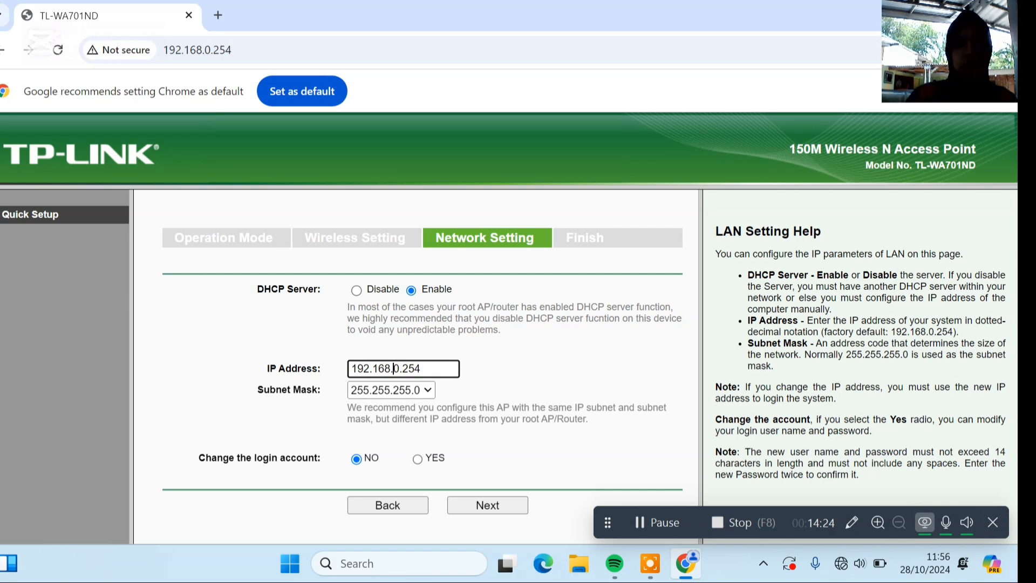
{"action": "type", "text": "20"}
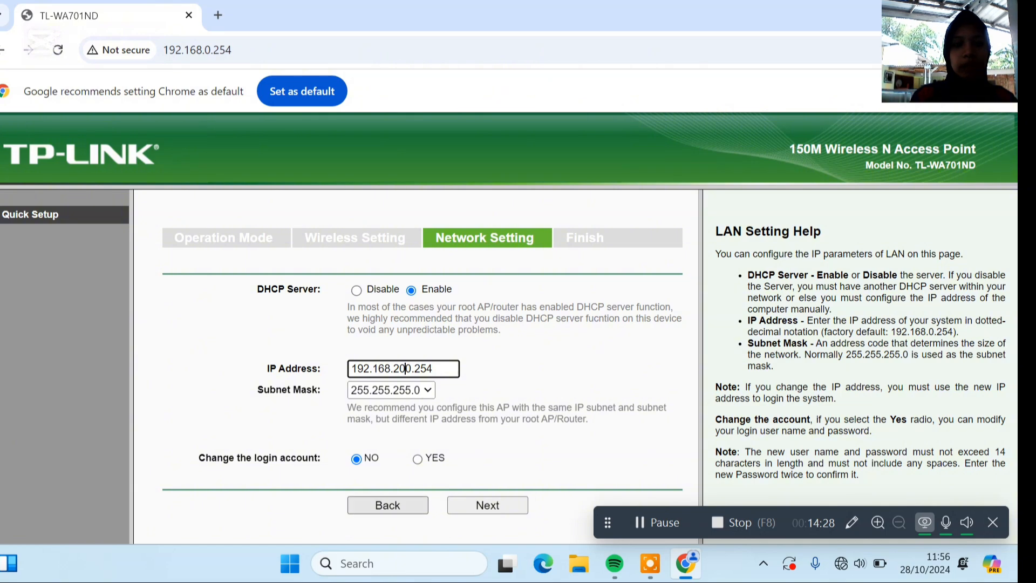
{"action": "left_click", "coordinate": [487, 505]}
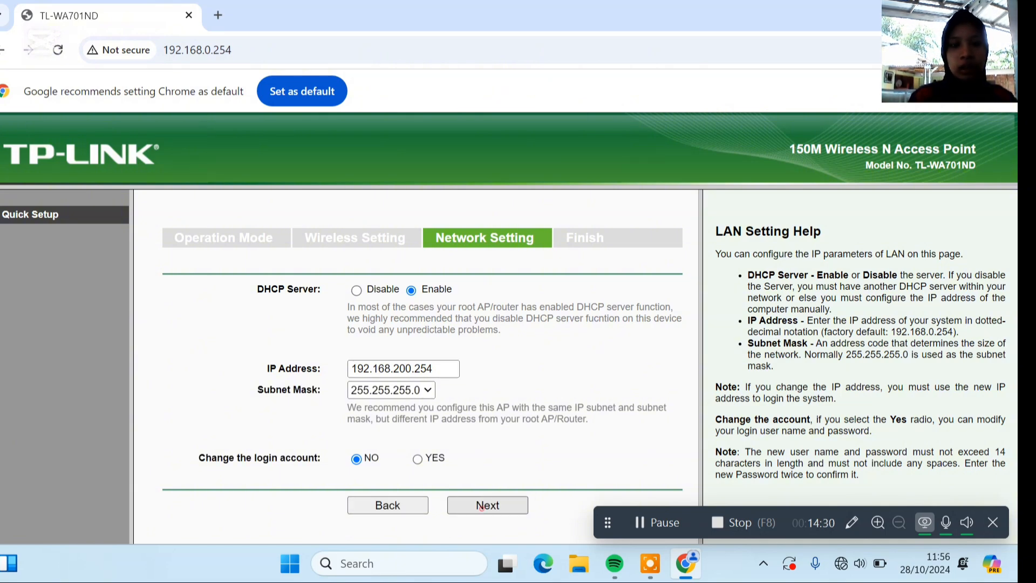
Finish the Quick Setup by rebooting the access point and confirming the reboot.
{"action": "scroll", "coordinate": [411, 362], "scroll_direction": "down", "scroll_amount": 2}
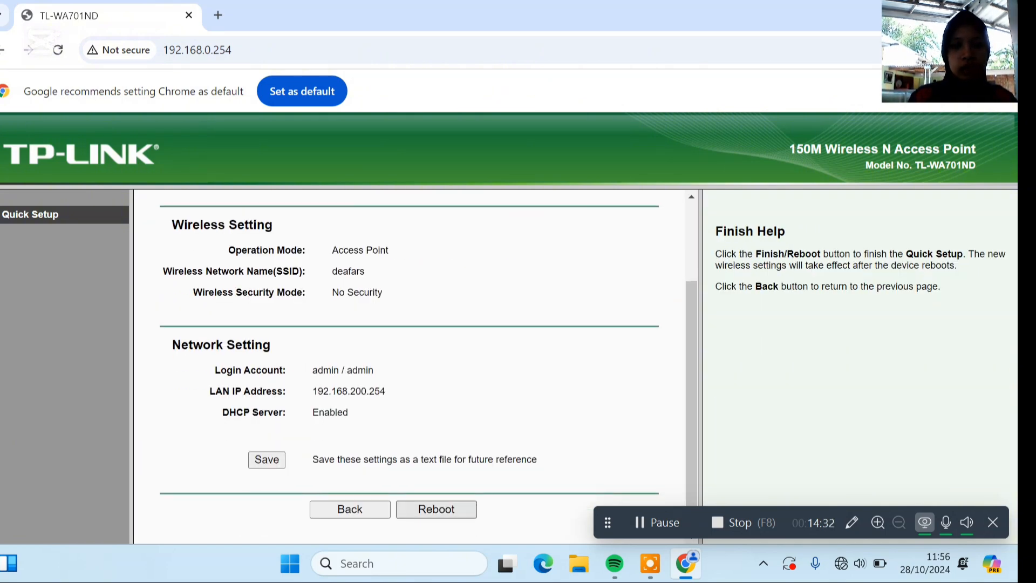
{"action": "left_click", "coordinate": [464, 507]}
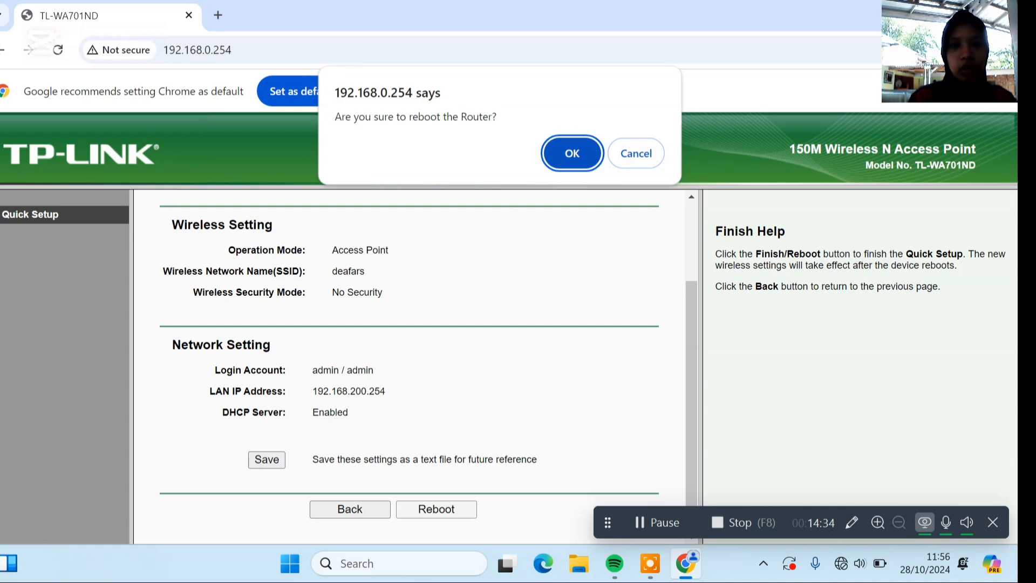
{"action": "key", "text": "Return"}
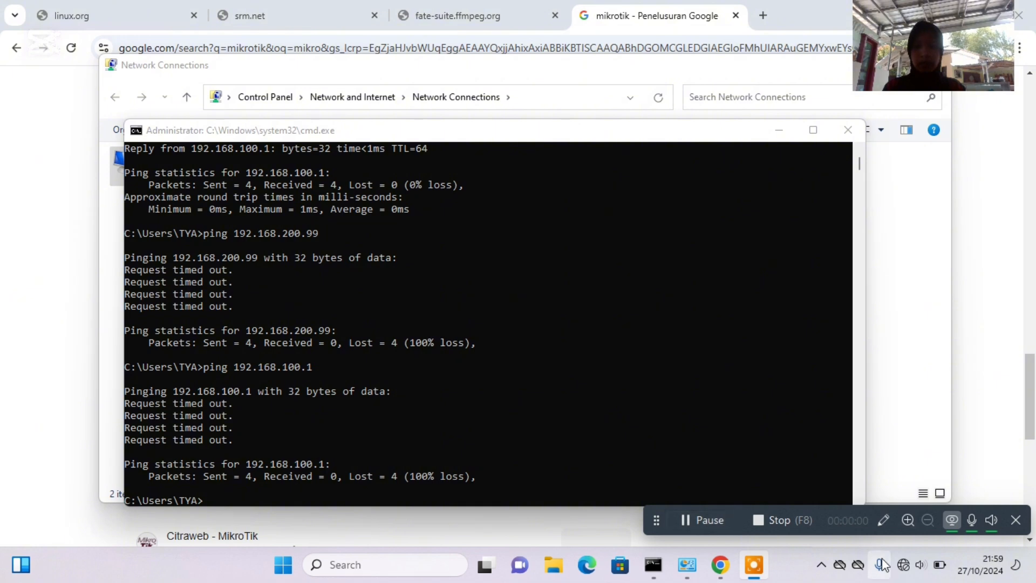
Turn on Wi-Fi on the computer and connect to the open network deafars.
{"action": "left_click", "coordinate": [898, 564]}
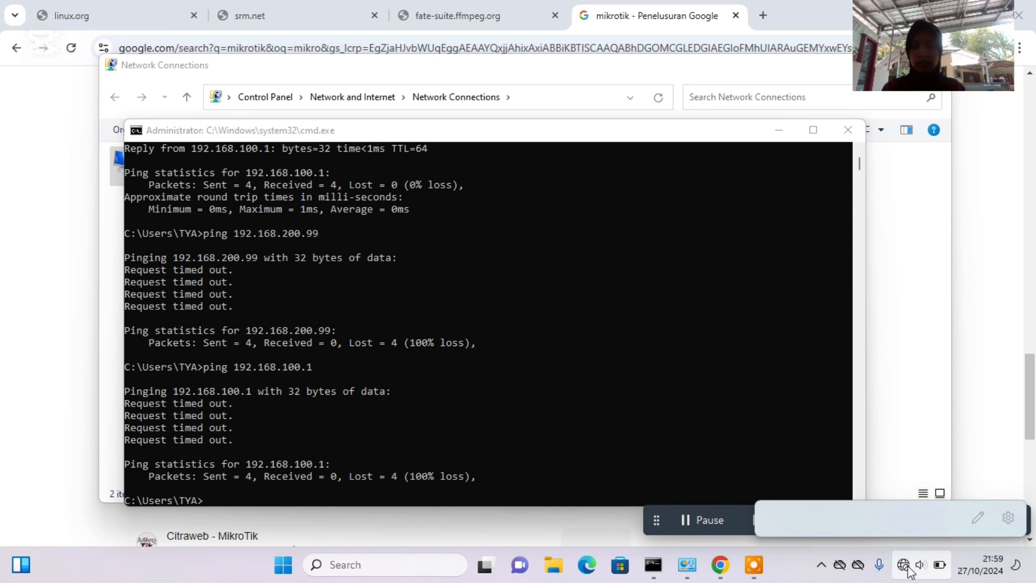
{"action": "left_click", "coordinate": [910, 572]}
{"action": "left_click", "coordinate": [908, 571]}
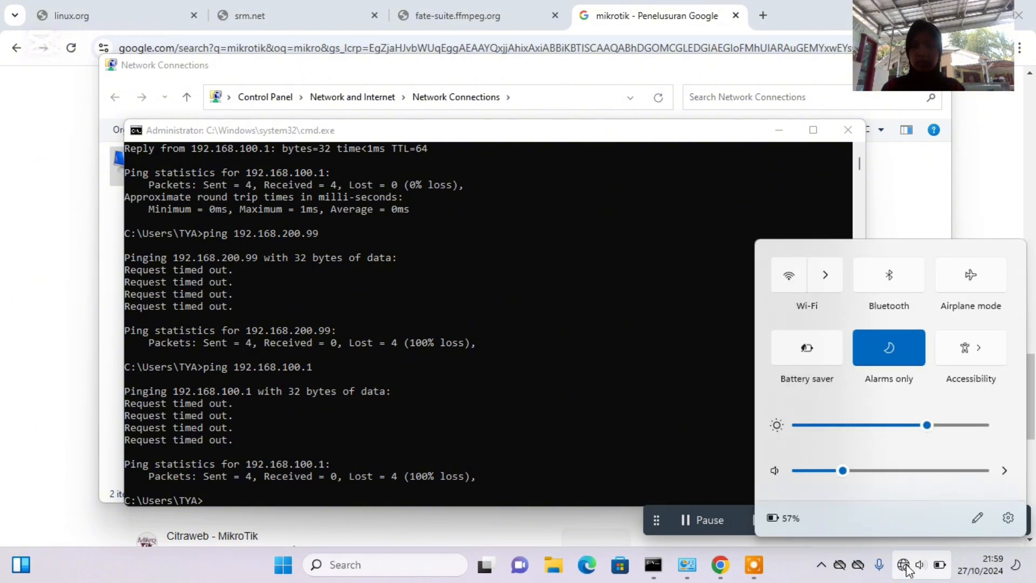
{"action": "left_click", "coordinate": [802, 285]}
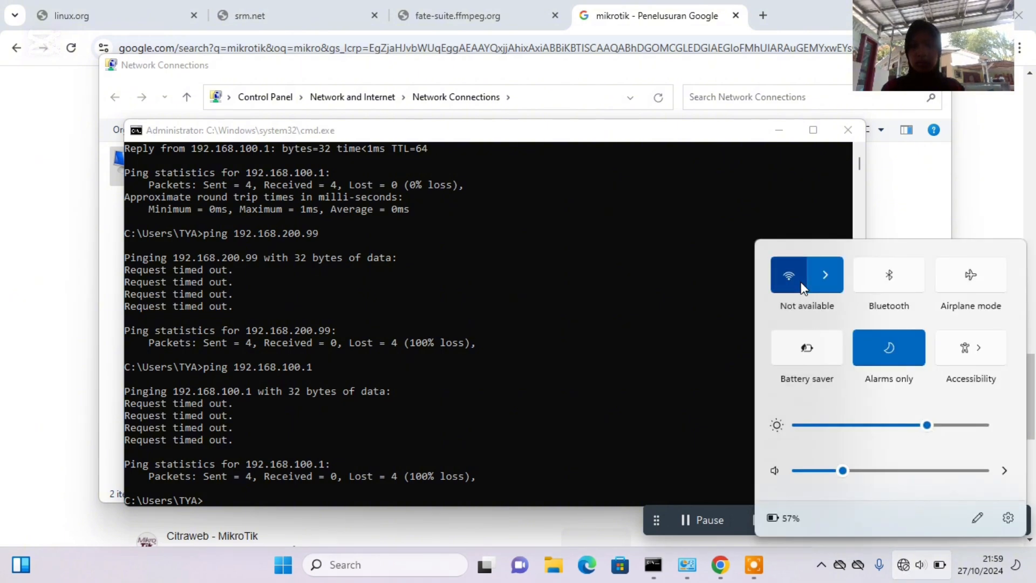
{"action": "left_click", "coordinate": [817, 285]}
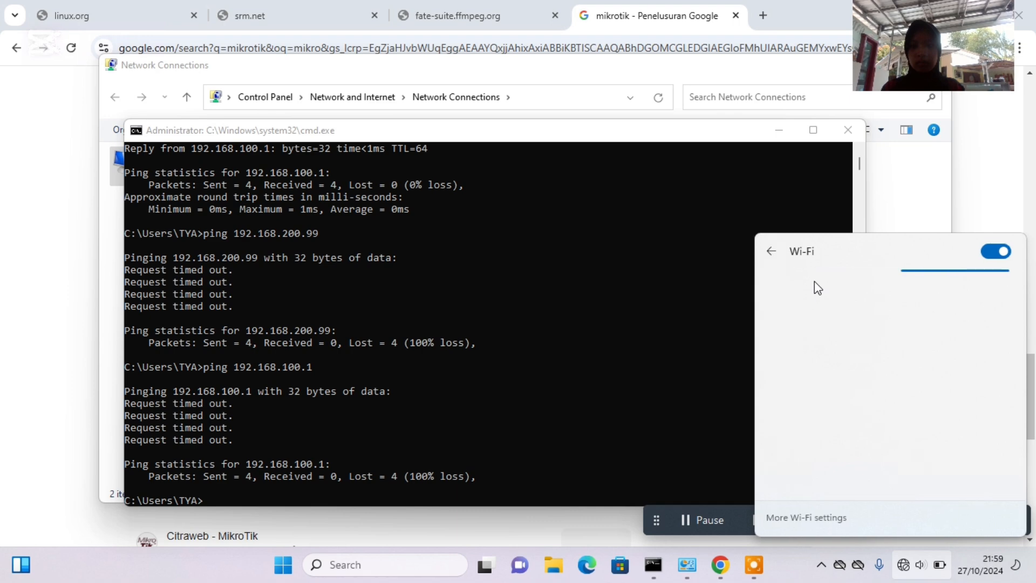
{"action": "left_click", "coordinate": [940, 330]}
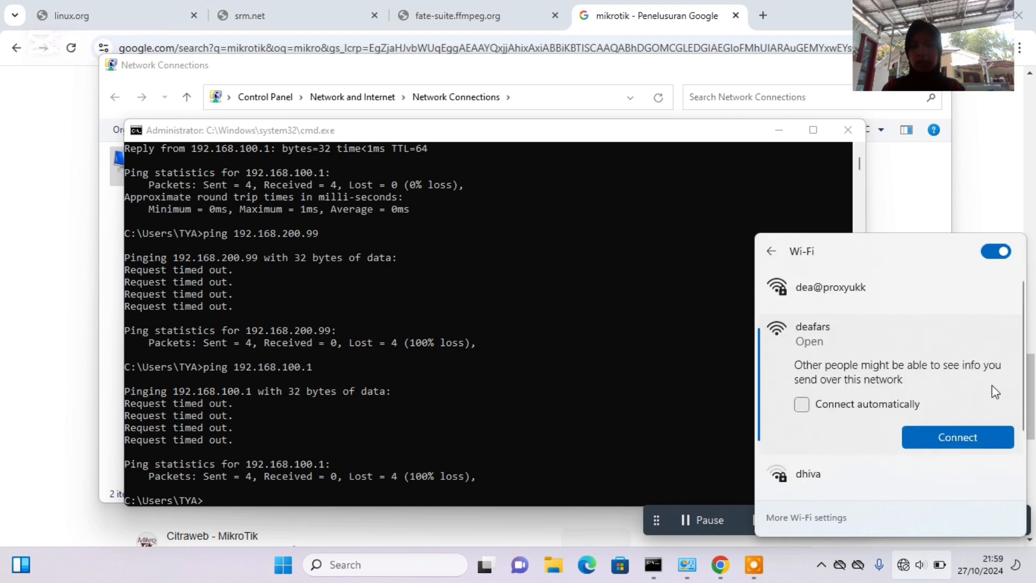
{"action": "left_click", "coordinate": [988, 442]}
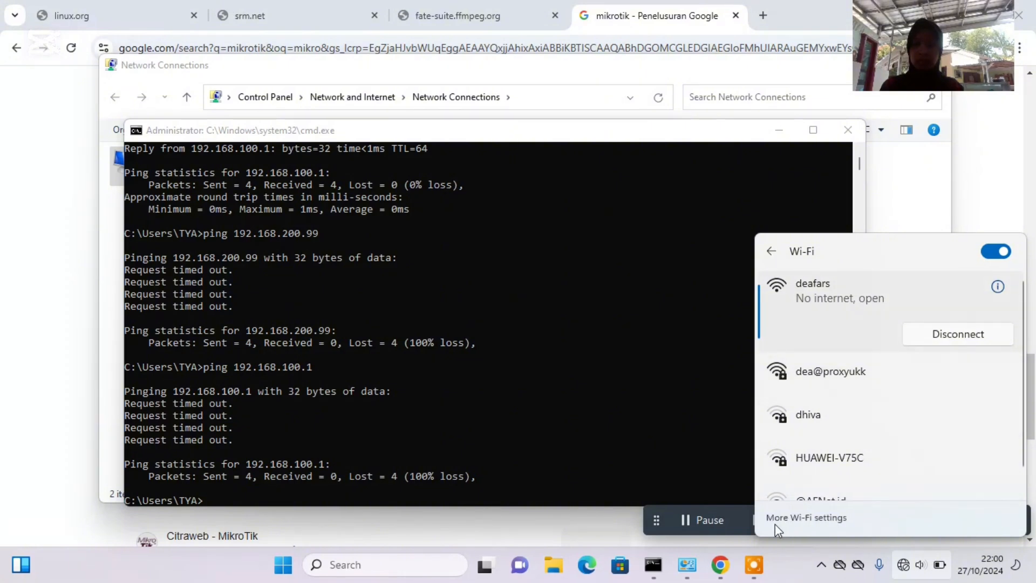
Reopen the list of Wi-Fi networks to check the connection to deafars.
{"action": "left_click", "coordinate": [700, 528]}
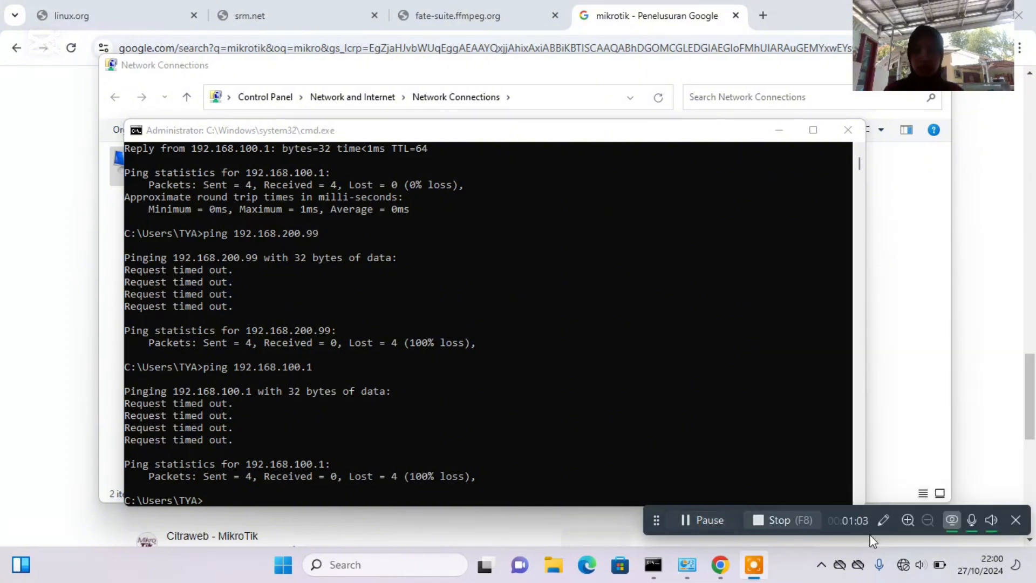
{"action": "left_click", "coordinate": [902, 560]}
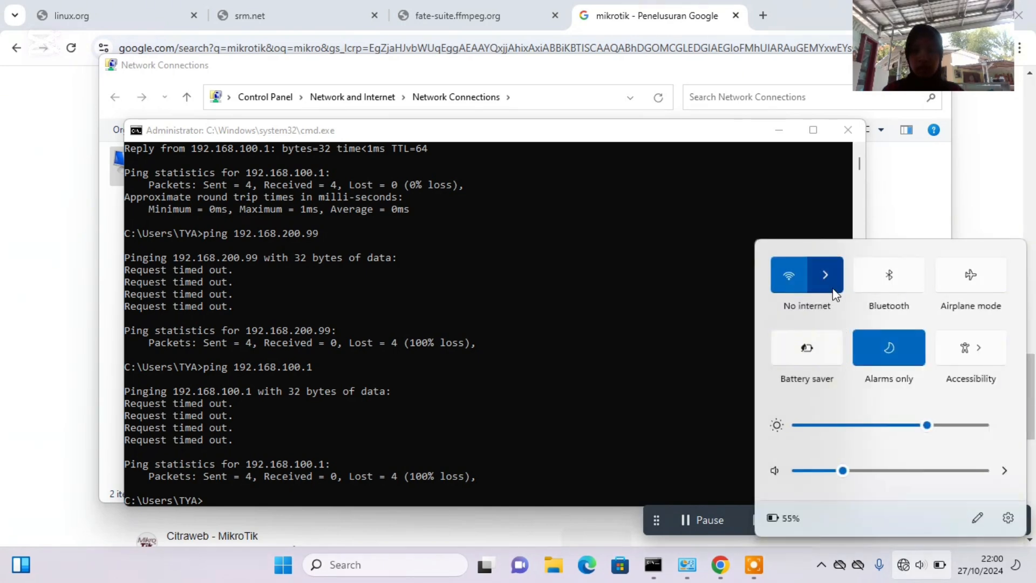
{"action": "left_click", "coordinate": [834, 291]}
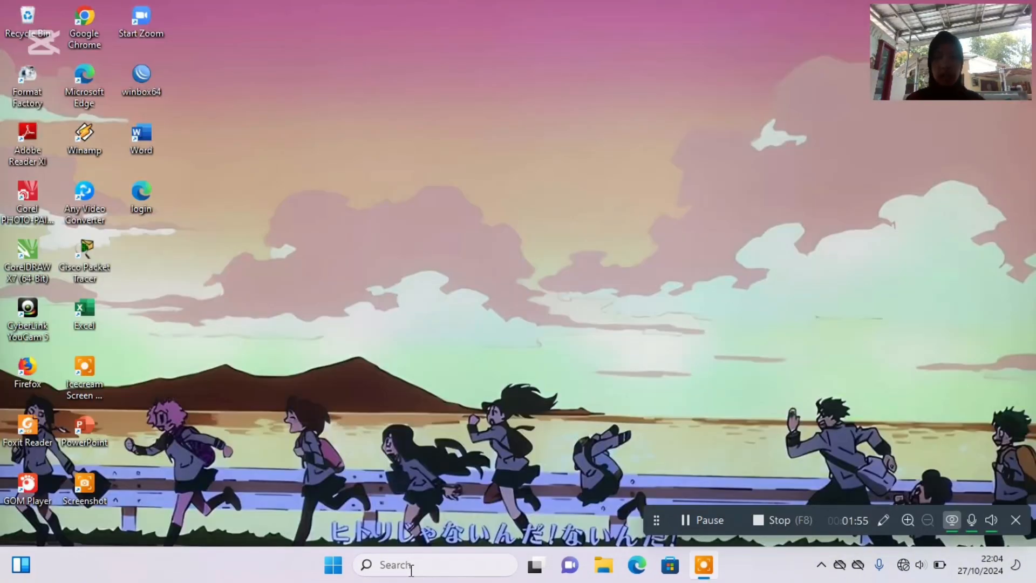
Open Chrome and go to the MikroTik hotspot login page at dea.com.
{"action": "left_click", "coordinate": [409, 570]}
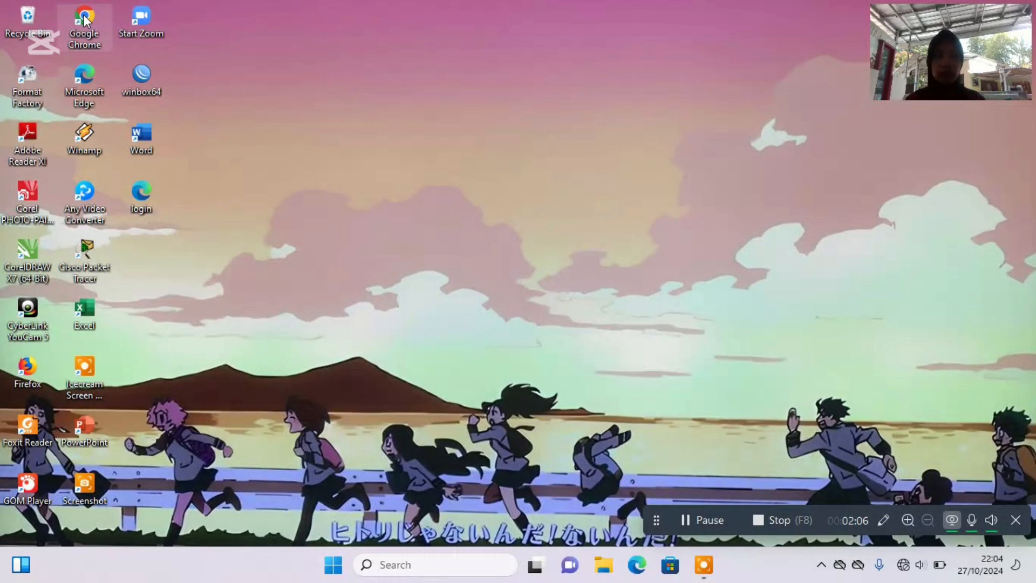
{"action": "double_click", "coordinate": [85, 20]}
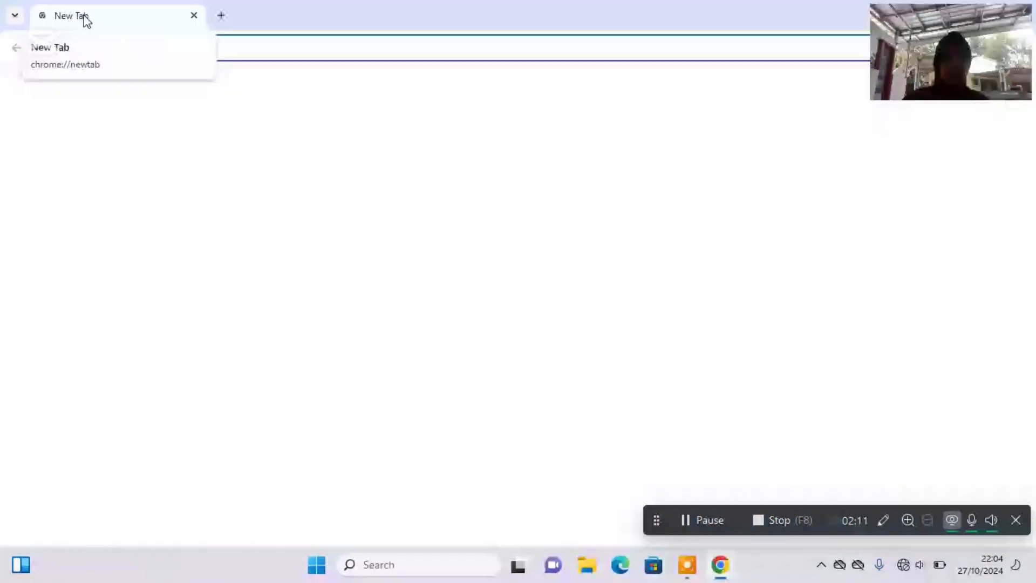
{"action": "type", "text": "dea.com"}
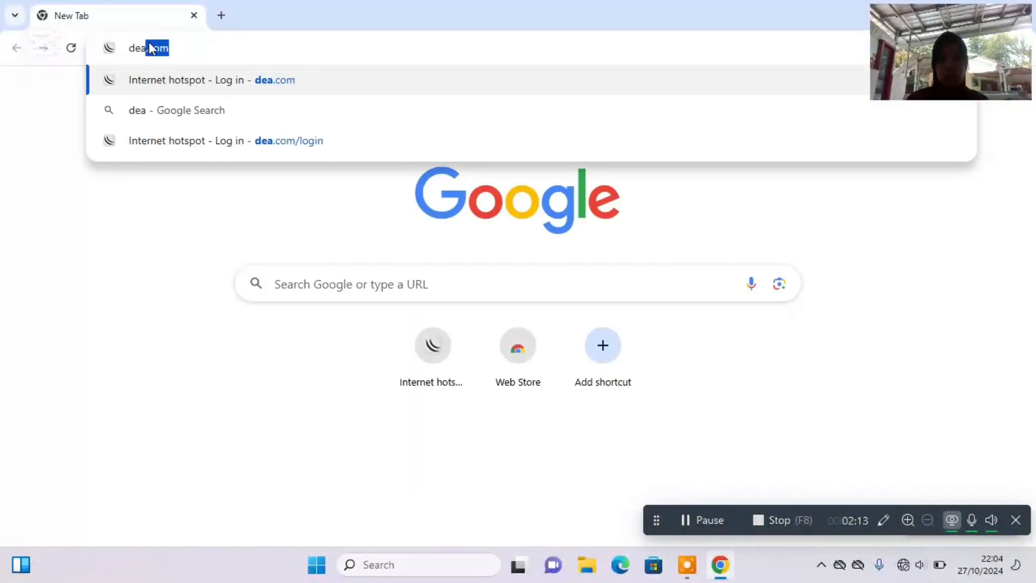
{"action": "key", "text": "Return"}
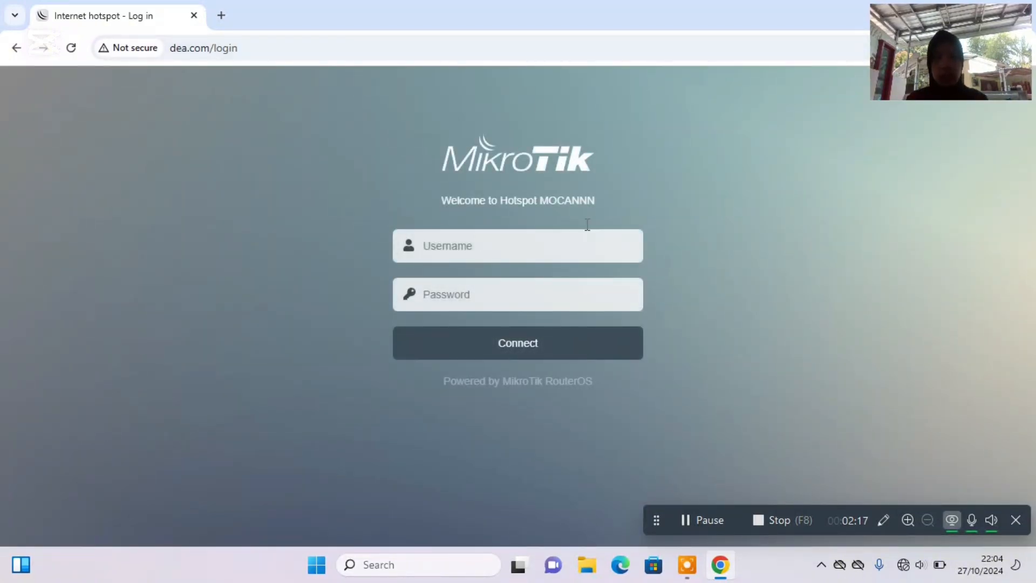
Log in to the MikroTik hotspot with username e and the account password, and save the password in the browser.
{"action": "left_click", "coordinate": [455, 258]}
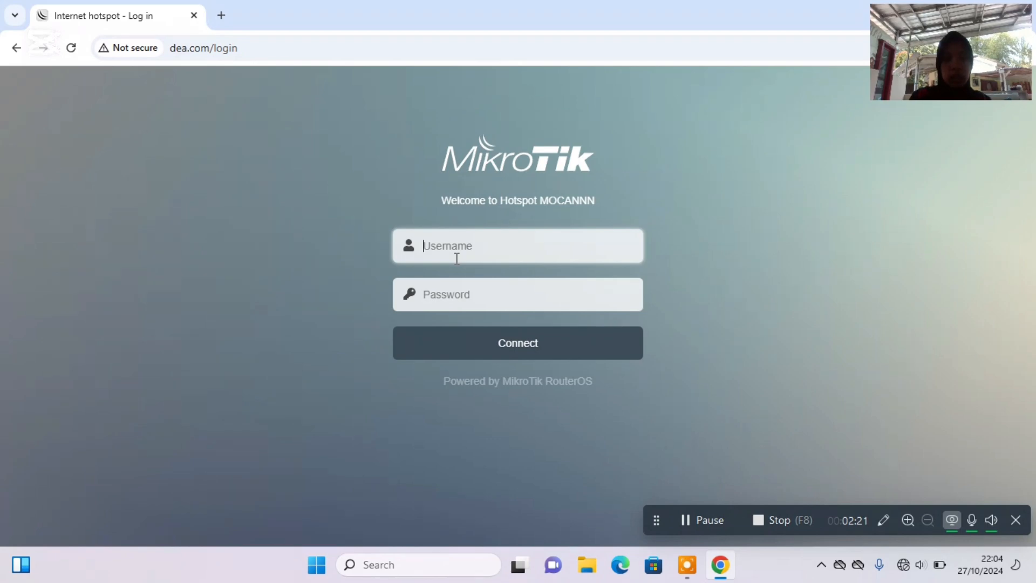
{"action": "type", "text": "e"}
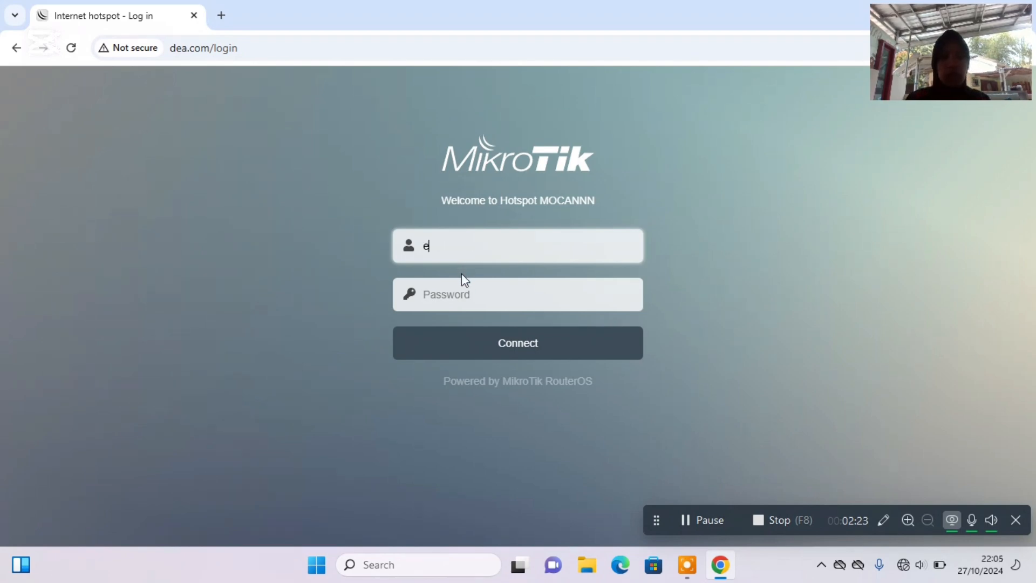
{"action": "left_click", "coordinate": [465, 288]}
{"action": "type", "text": "12"}
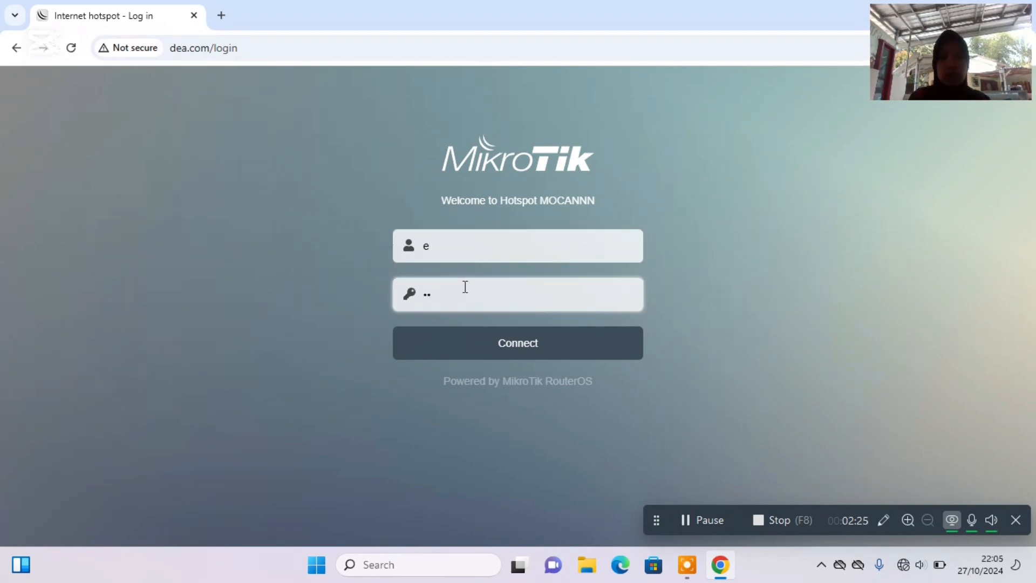
{"action": "left_click", "coordinate": [503, 337]}
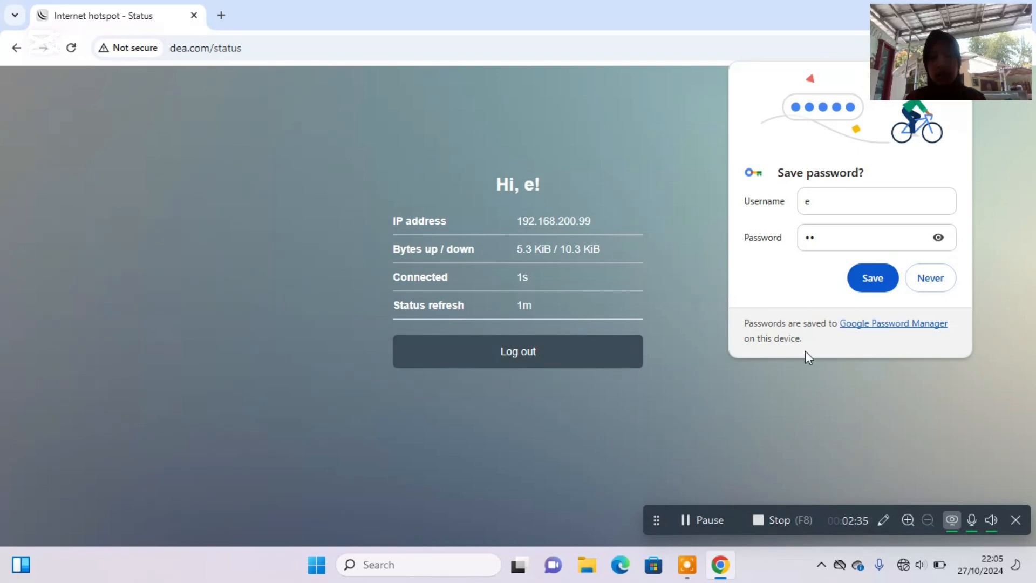
{"action": "left_click", "coordinate": [873, 279]}
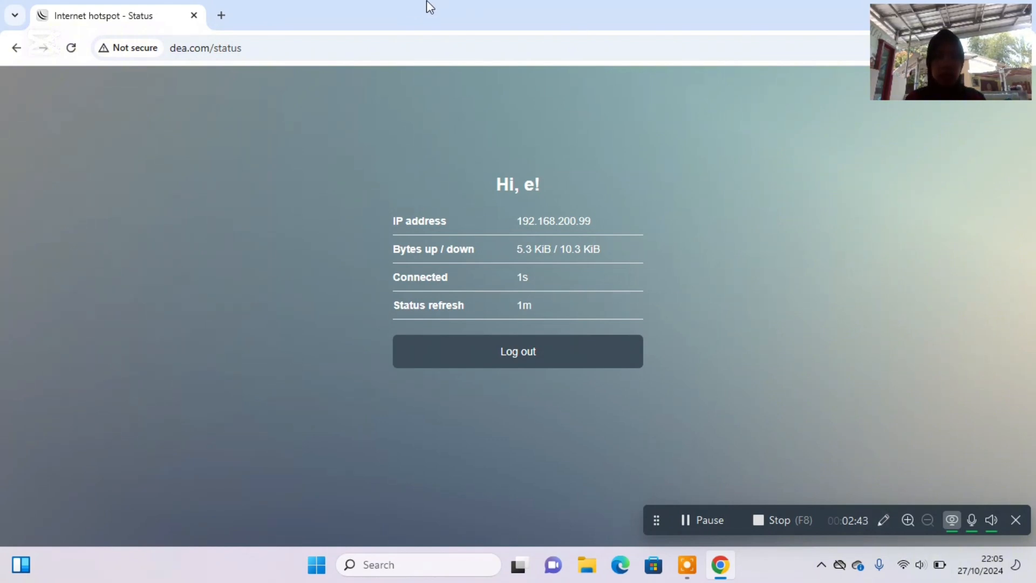
Search Google for "es teh" in a new tab and browse the results to test the internet connection.
{"action": "left_click", "coordinate": [222, 15]}
{"action": "type", "text": "es t"}
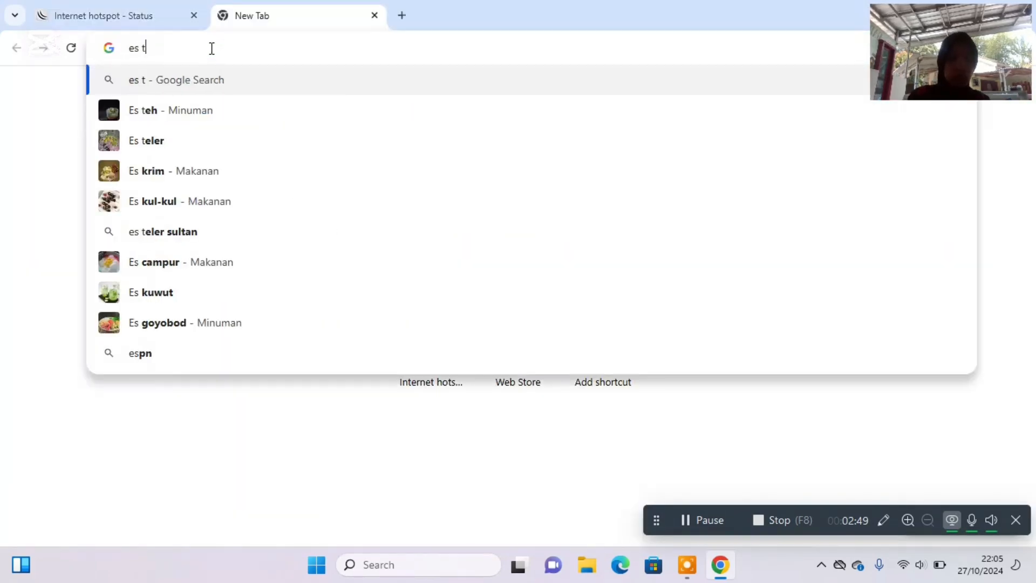
{"action": "type", "text": "eh"}
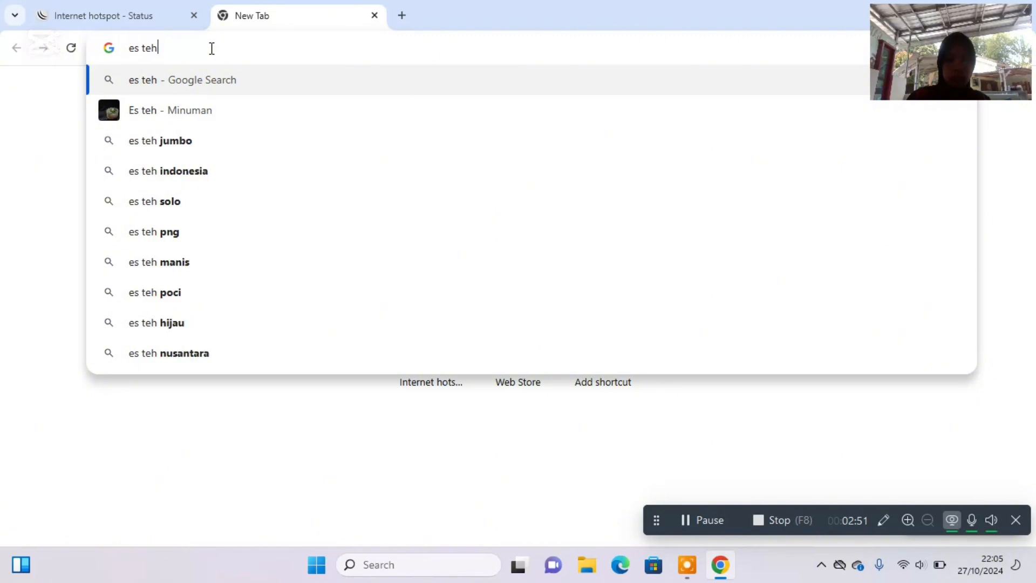
{"action": "key", "text": "Return"}
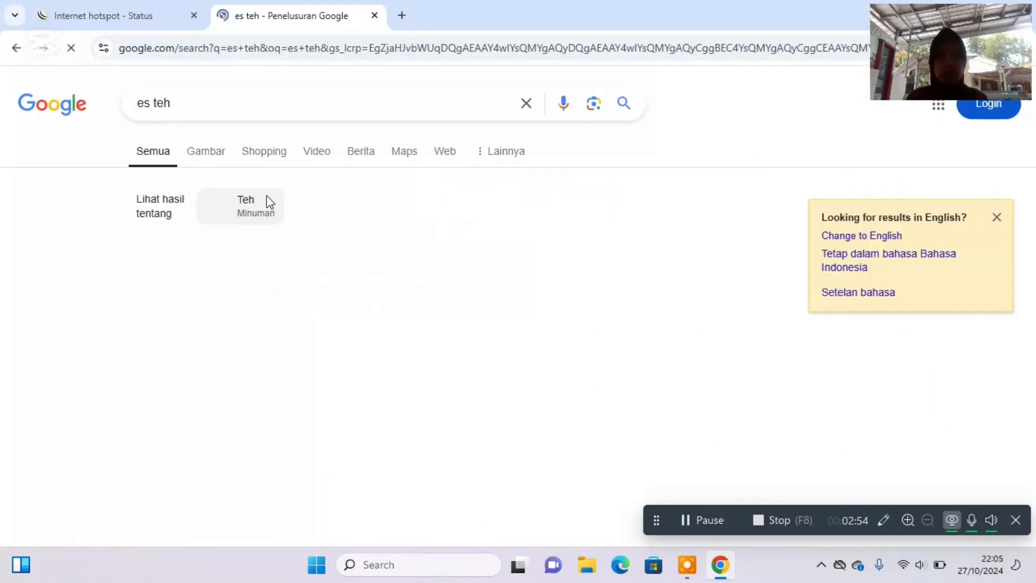
{"action": "scroll", "coordinate": [457, 261], "scroll_direction": "down", "scroll_amount": 2}
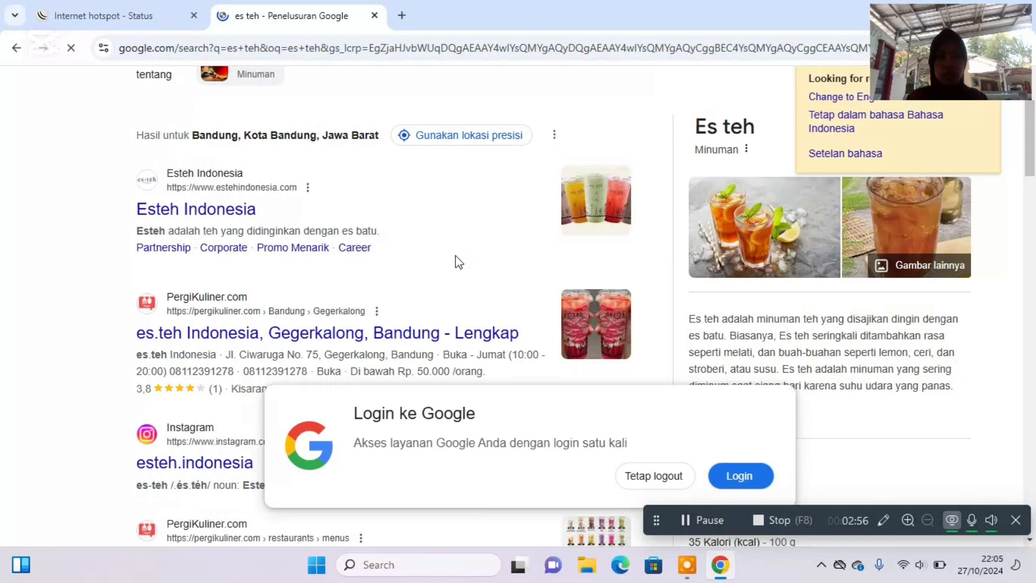
{"action": "scroll", "coordinate": [458, 261], "scroll_direction": "up", "scroll_amount": 3}
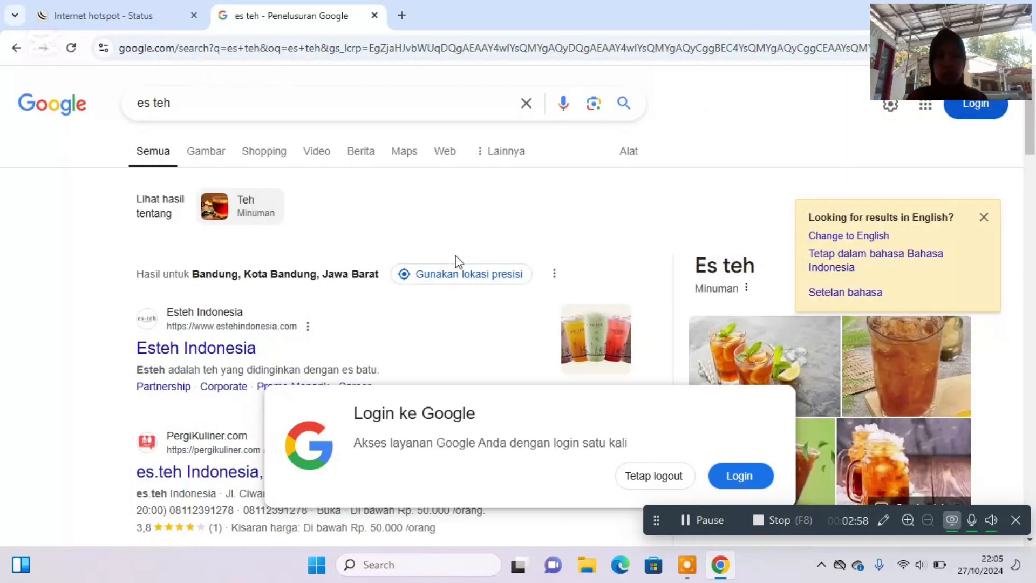
{"action": "scroll", "coordinate": [590, 316], "scroll_direction": "down", "scroll_amount": 3}
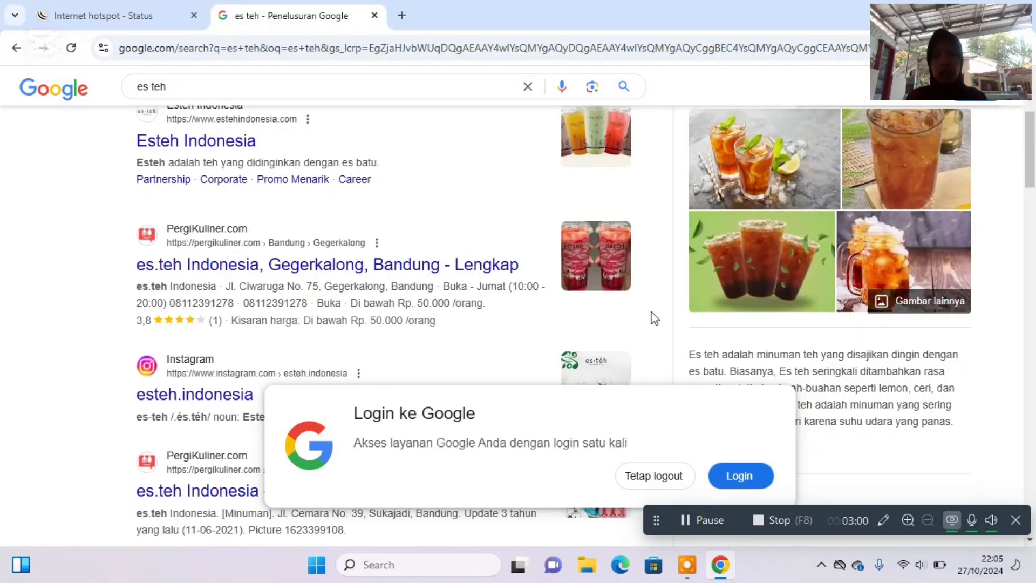